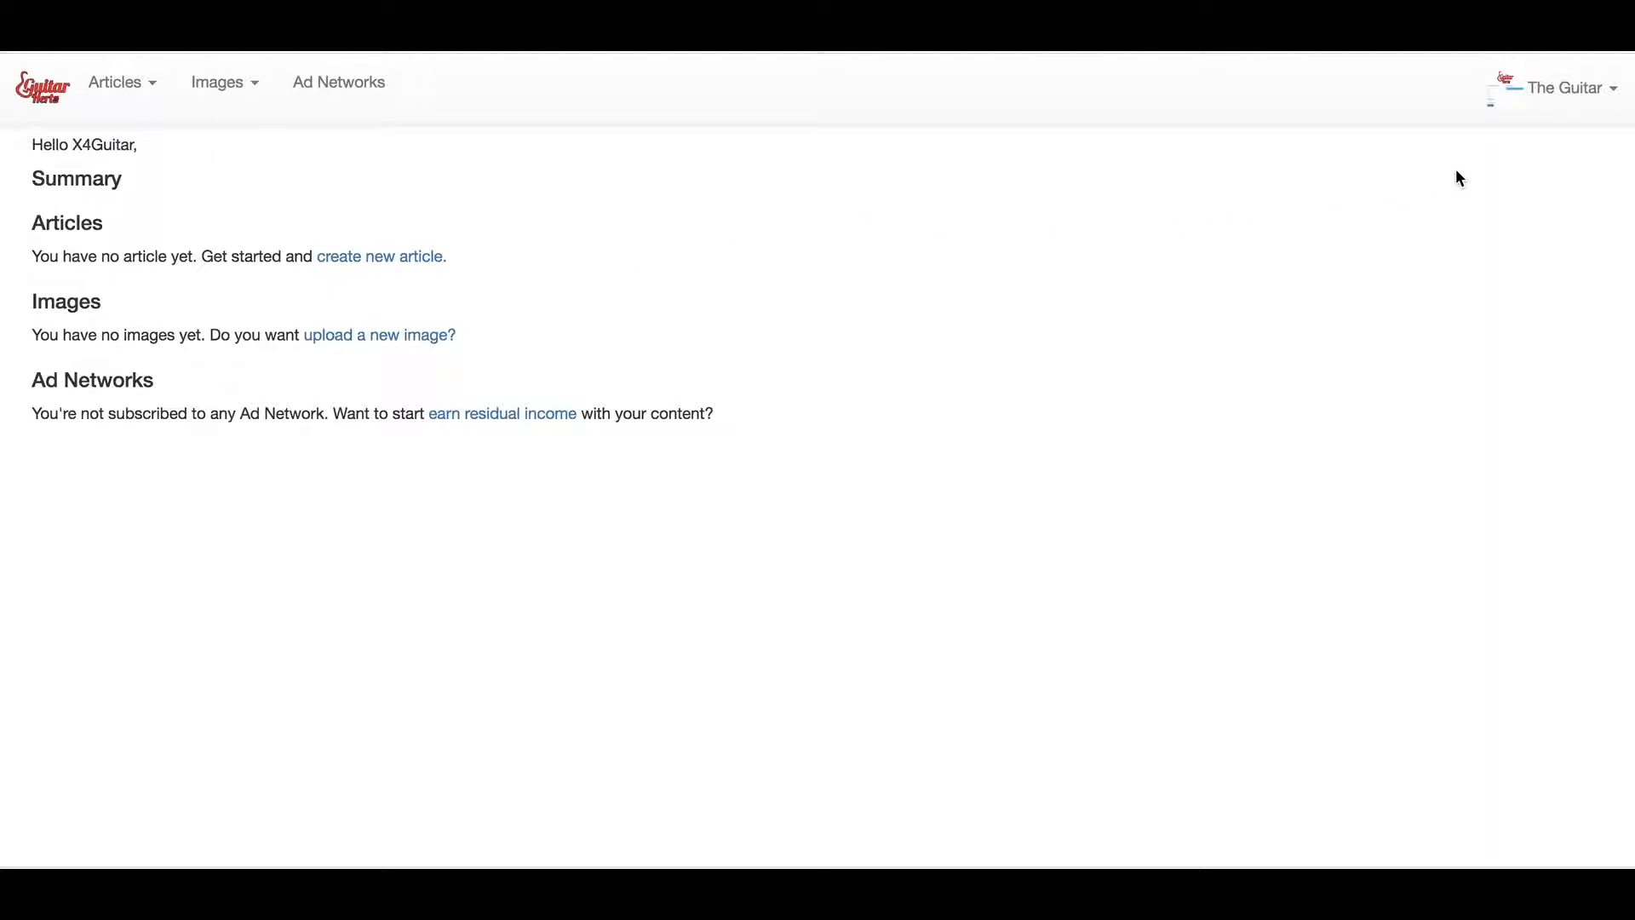
Open the 'The Guitar' account dropdown at the top right of the dashboard
click(1555, 105)
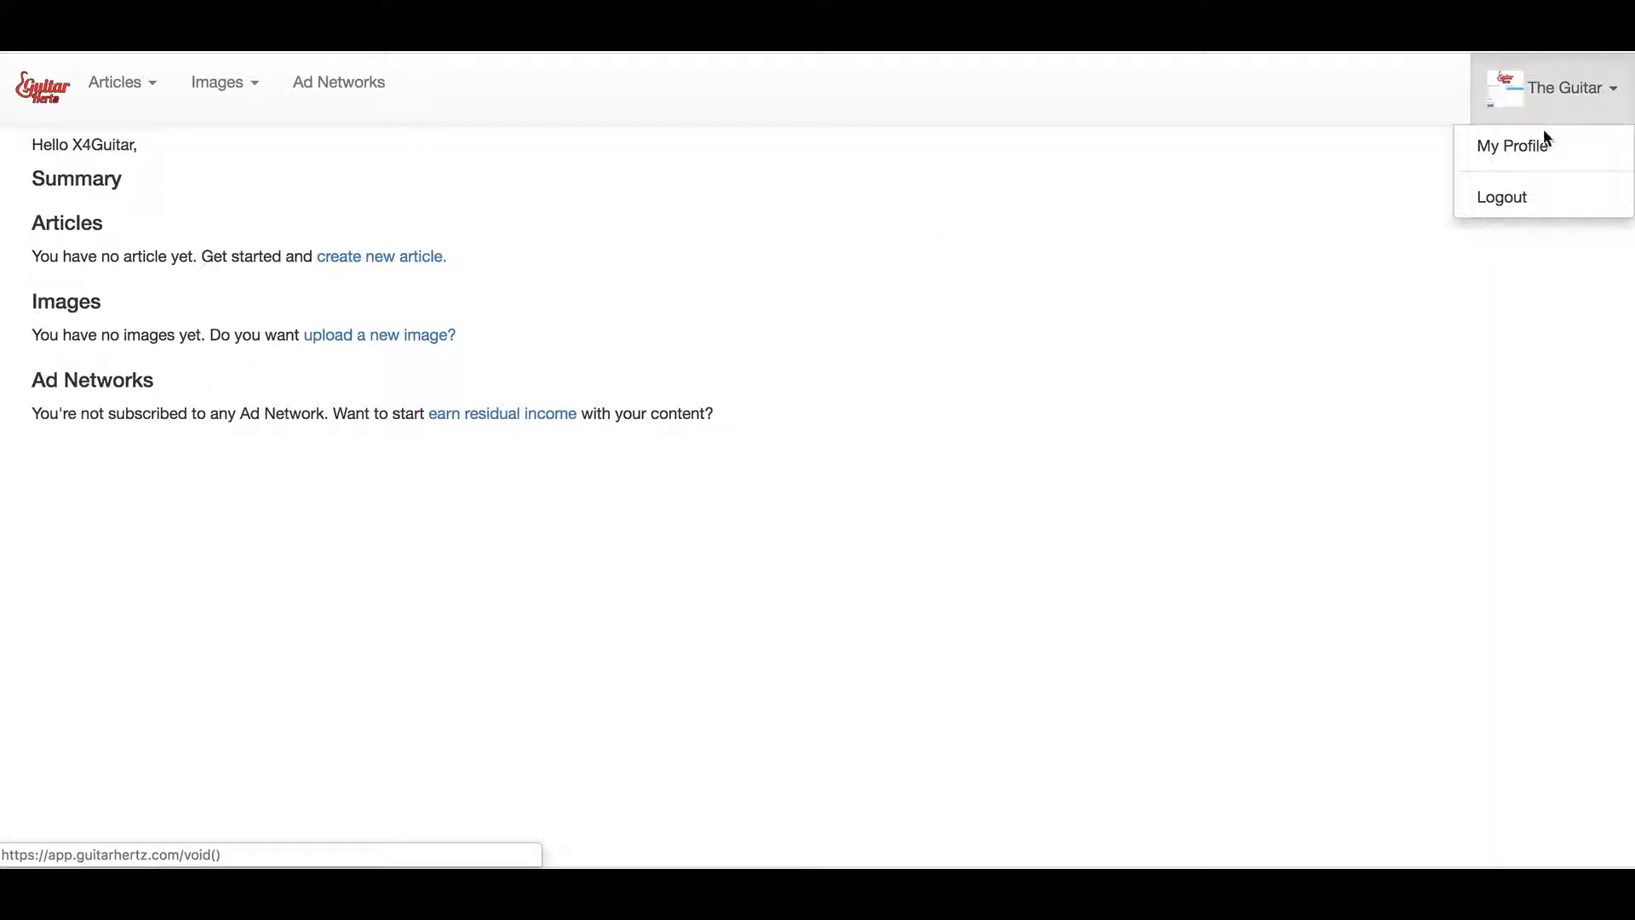
Go to My Profile from the account dropdown
click(1532, 146)
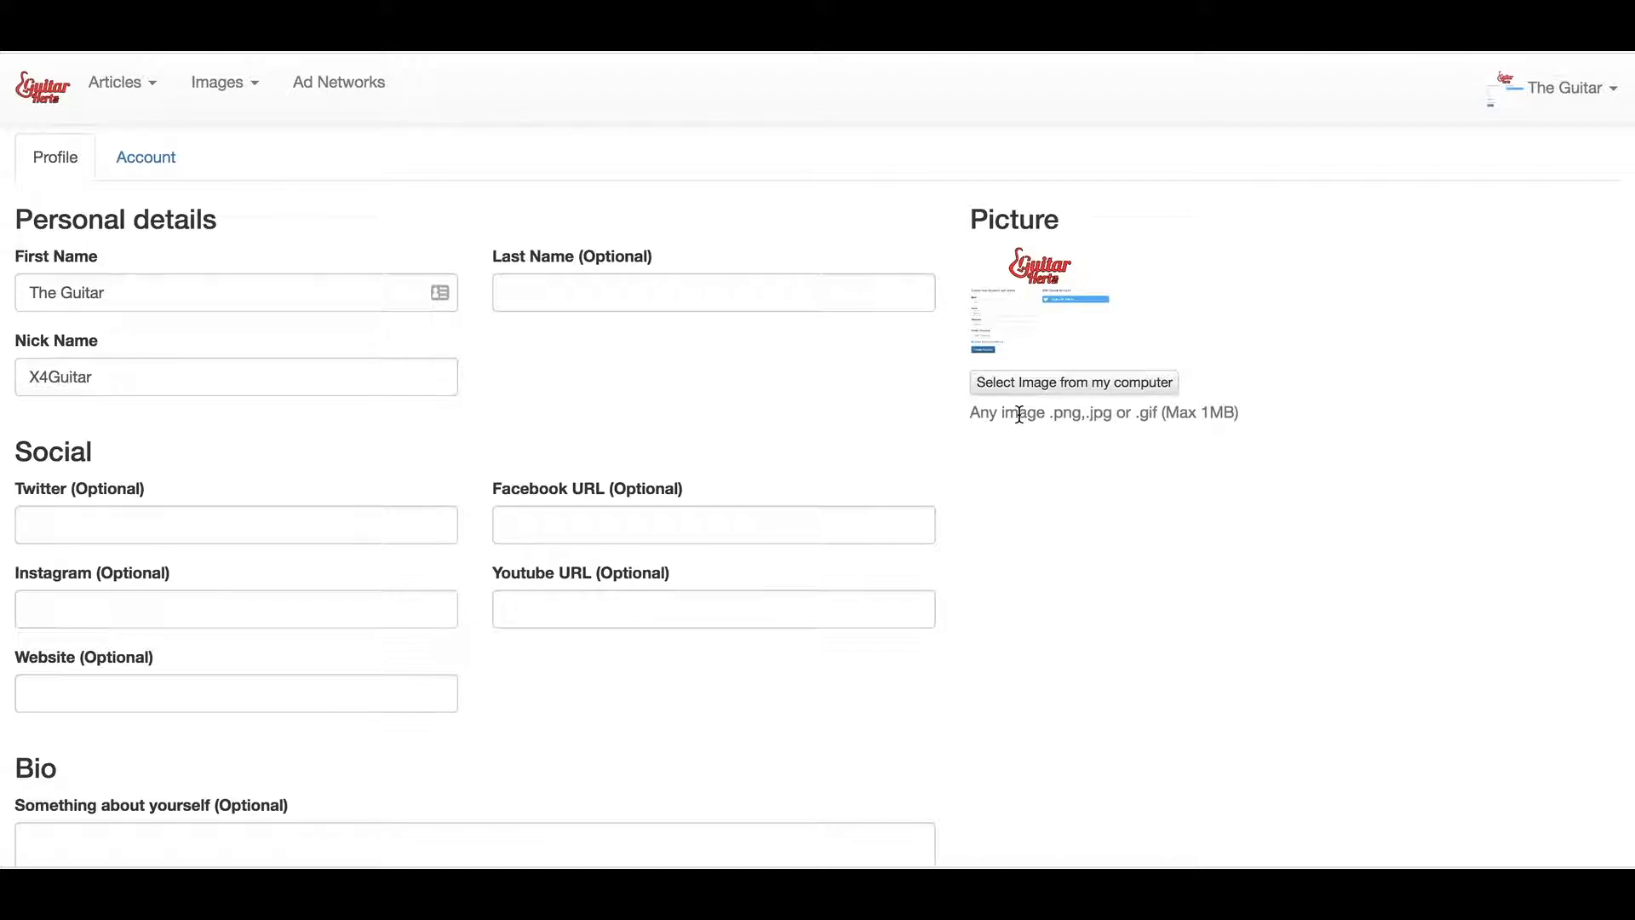
Select the cartoon portrait screenshot from Downloads > _images as the new profile picture
click(1116, 383)
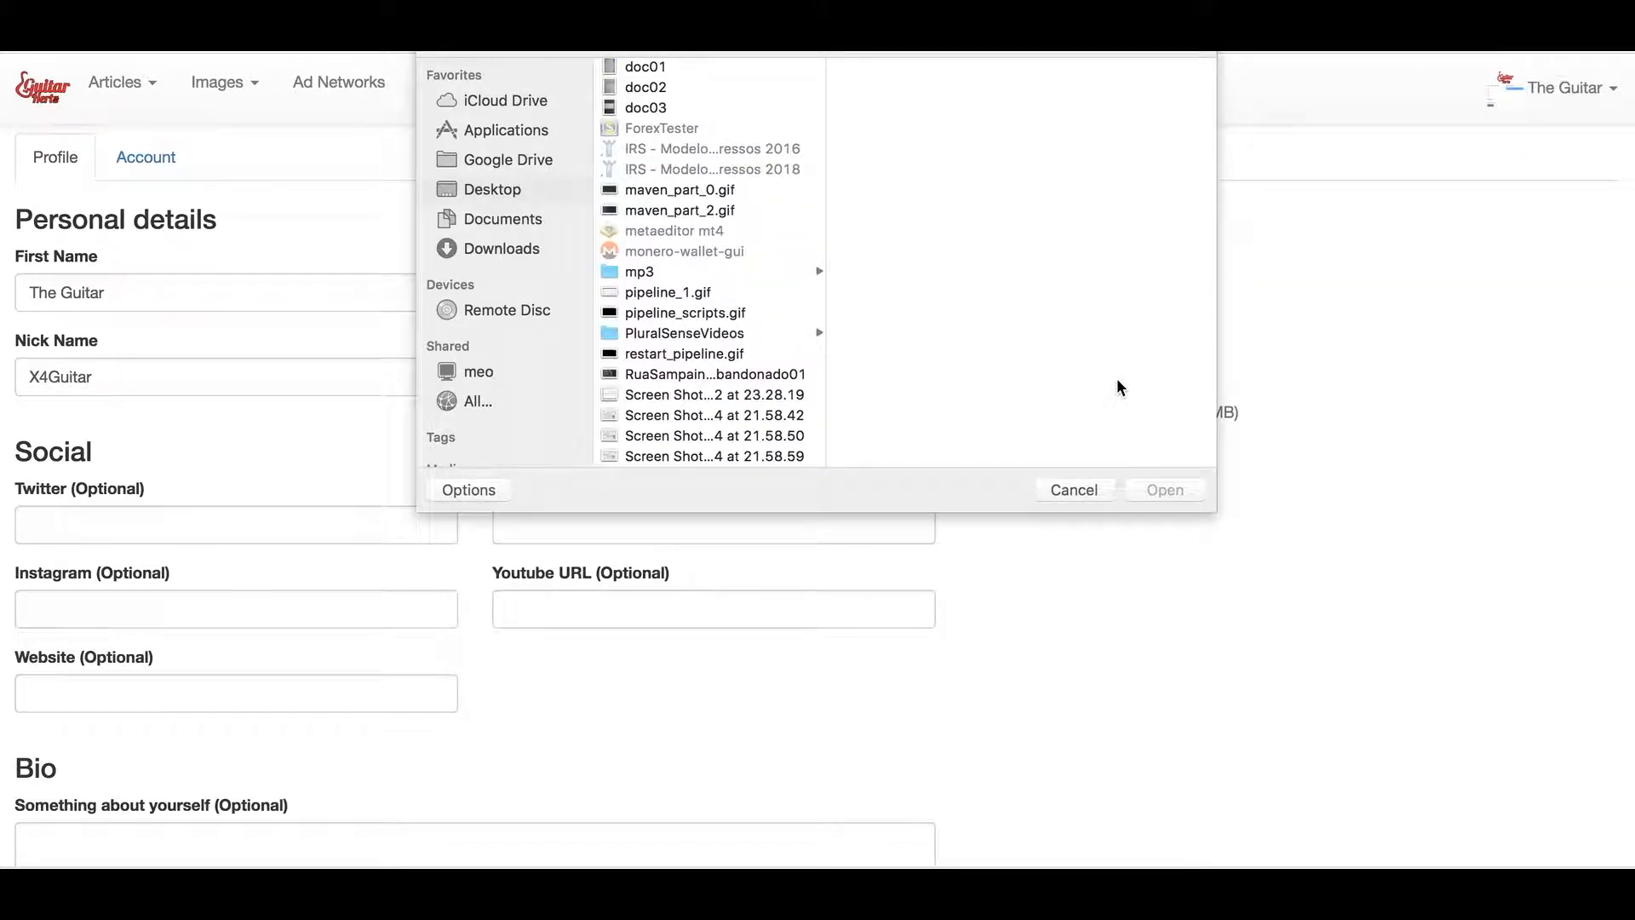
click(498, 248)
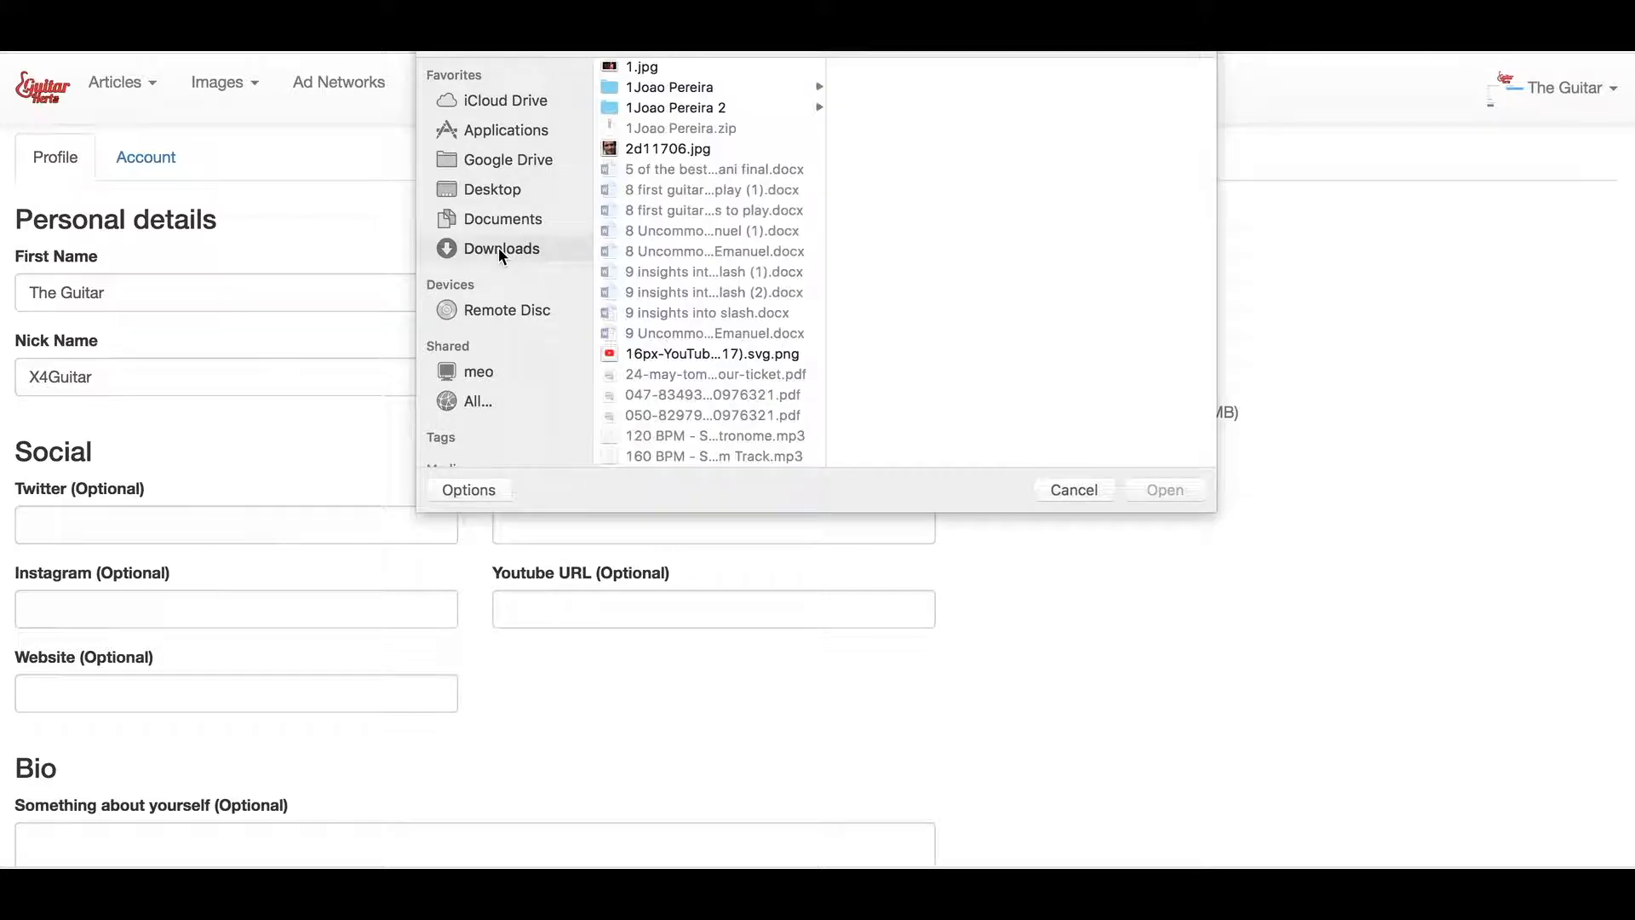
scroll(673, 155, down, 20)
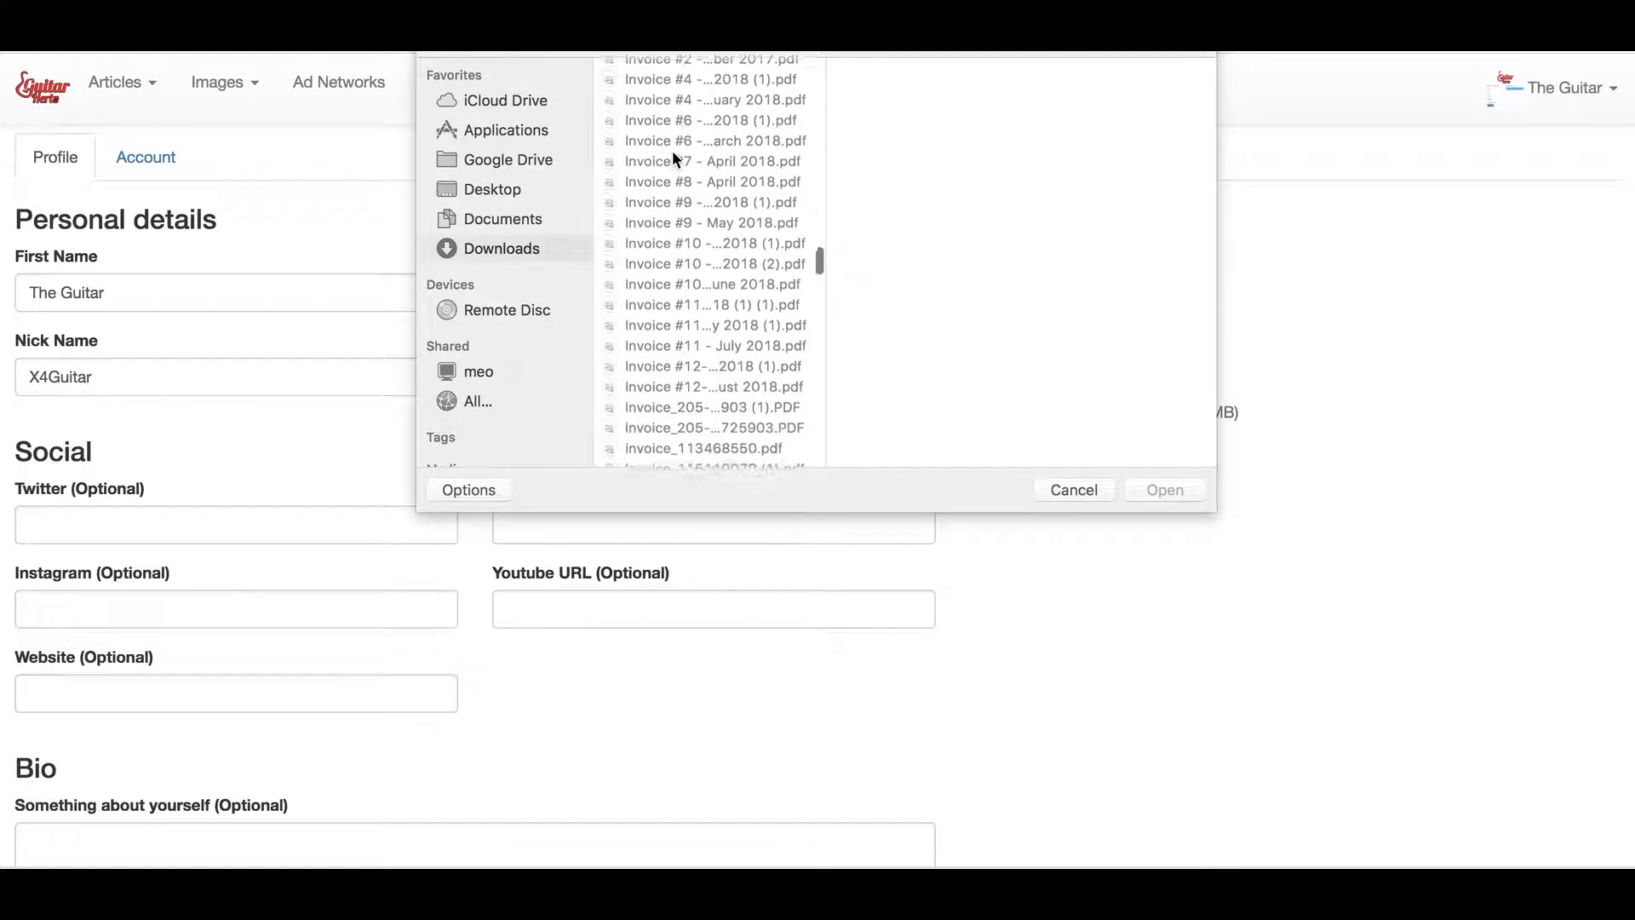
scroll(673, 155, down, 20)
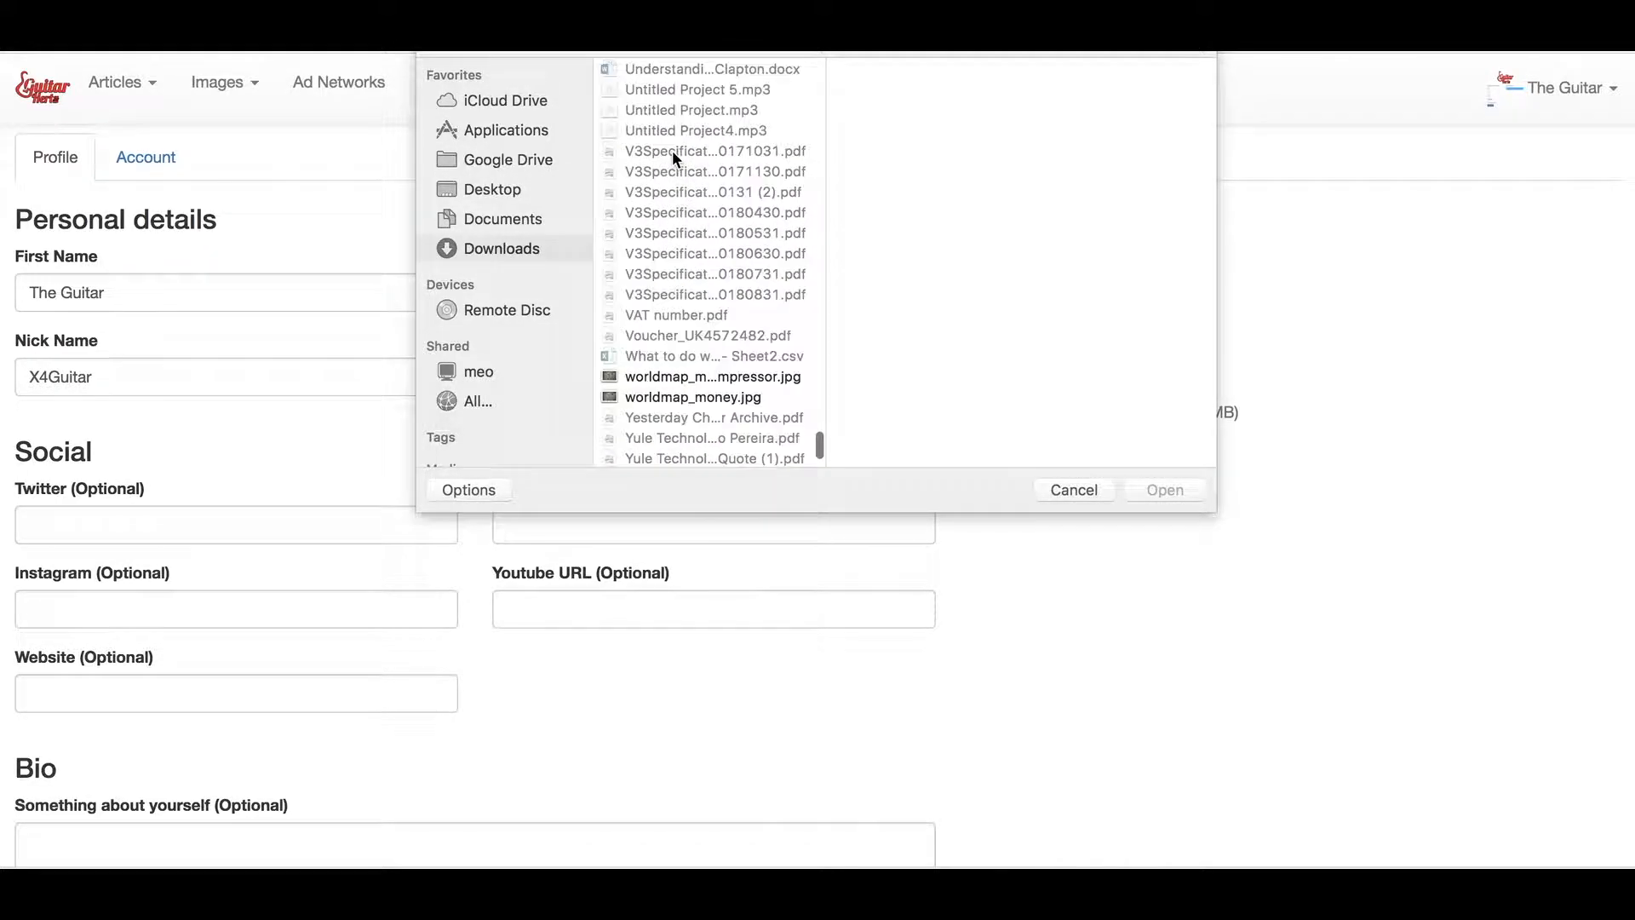
scroll(668, 145, up, 20)
click(651, 74)
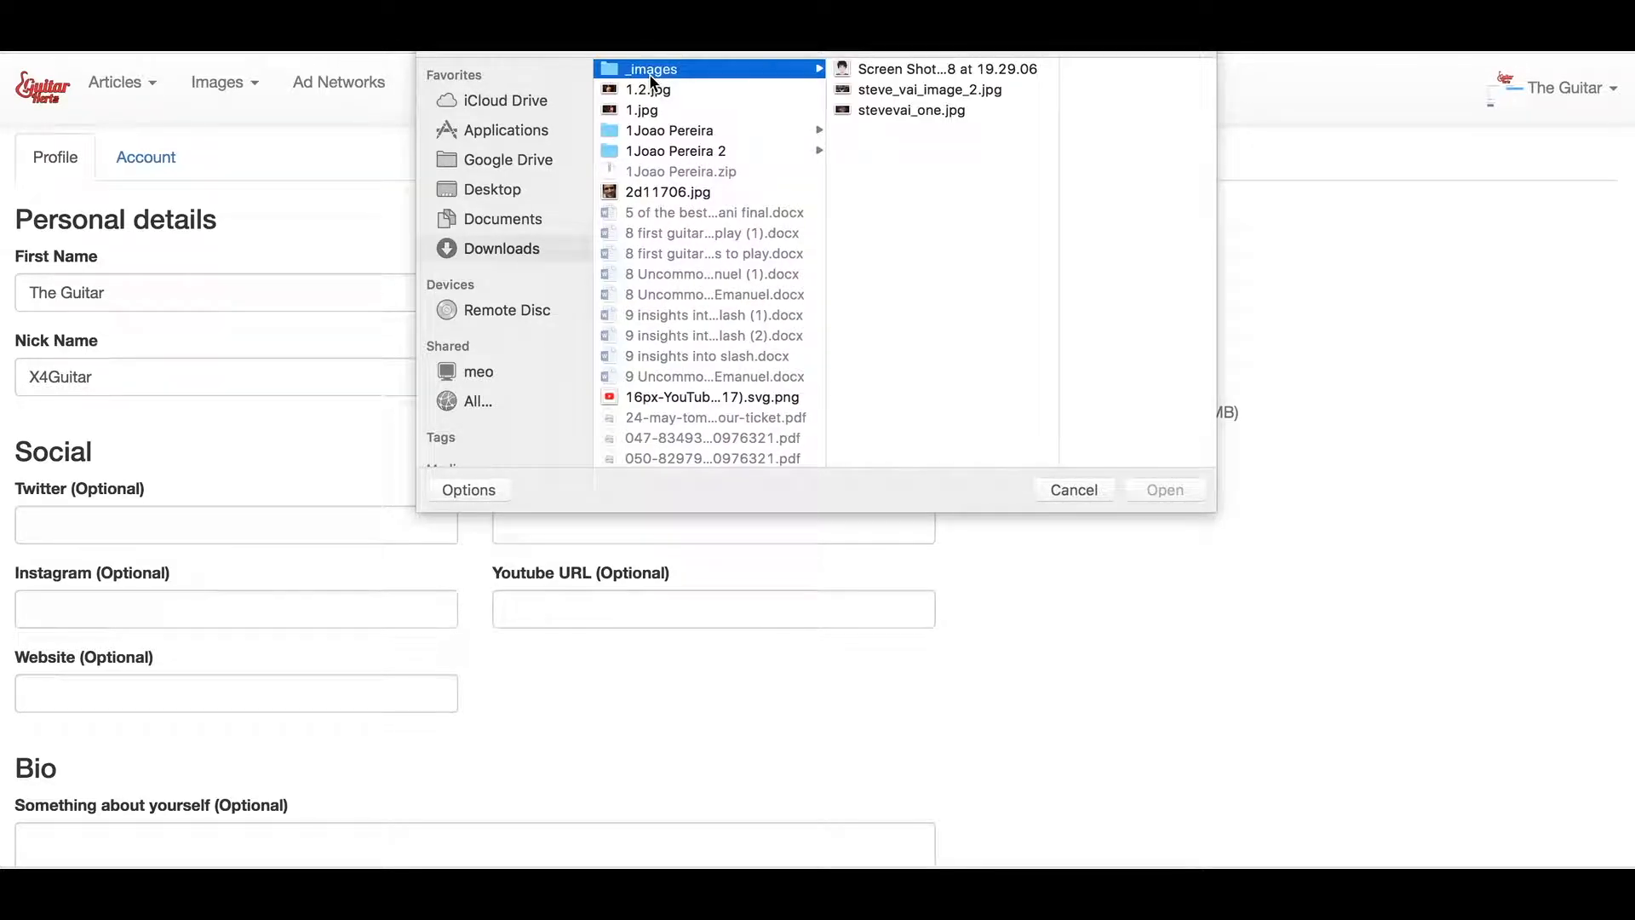
click(930, 75)
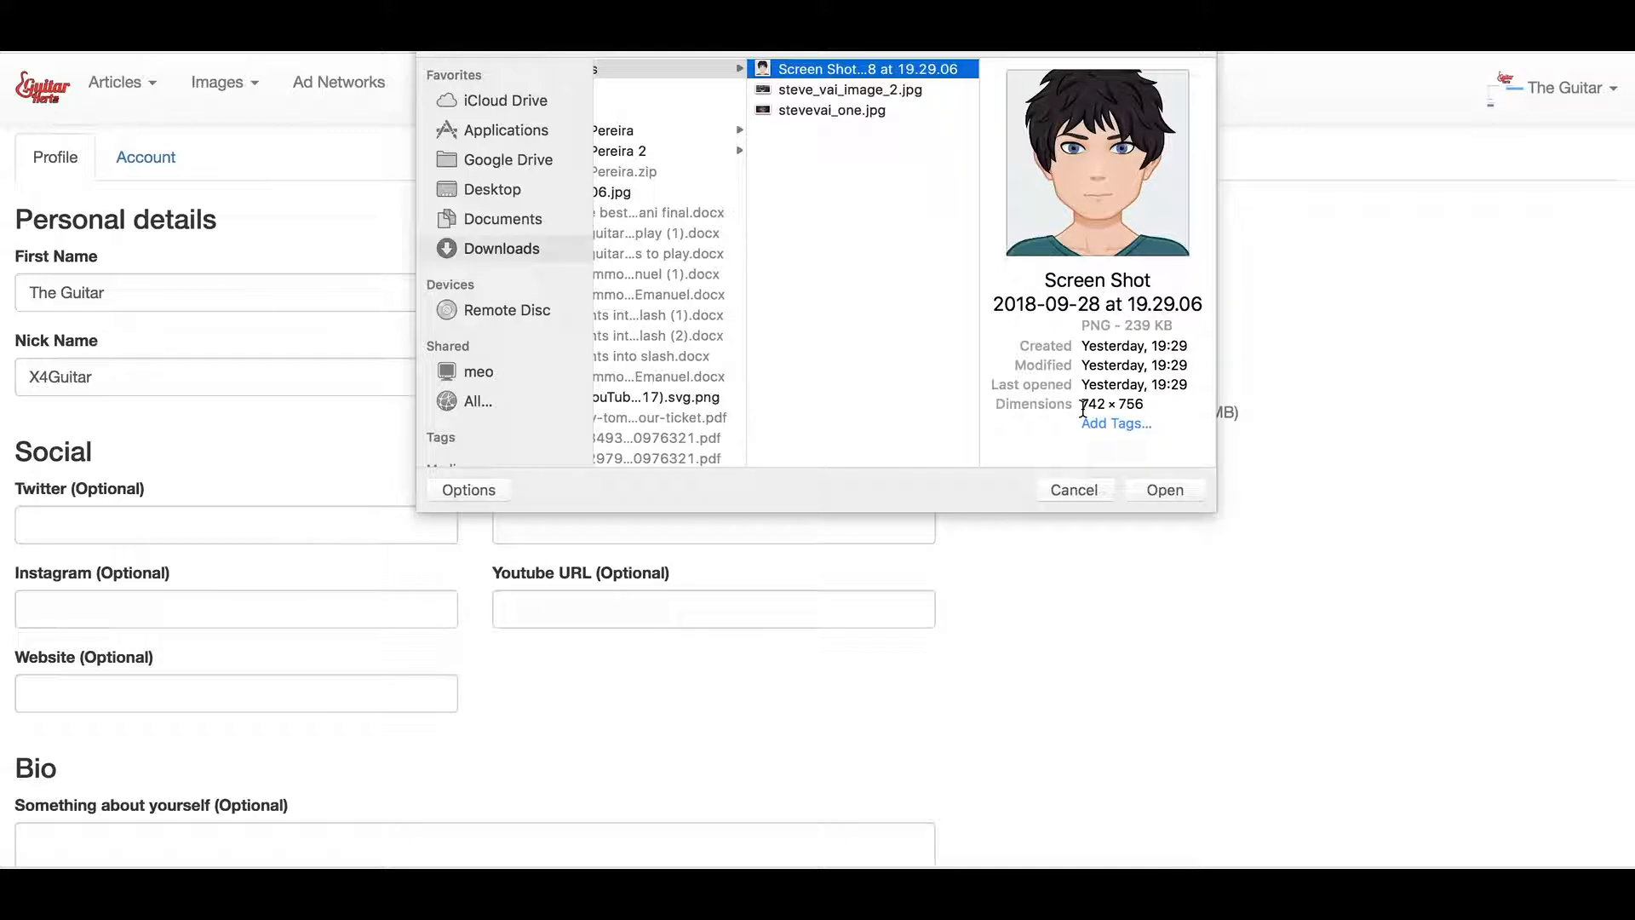
click(1165, 491)
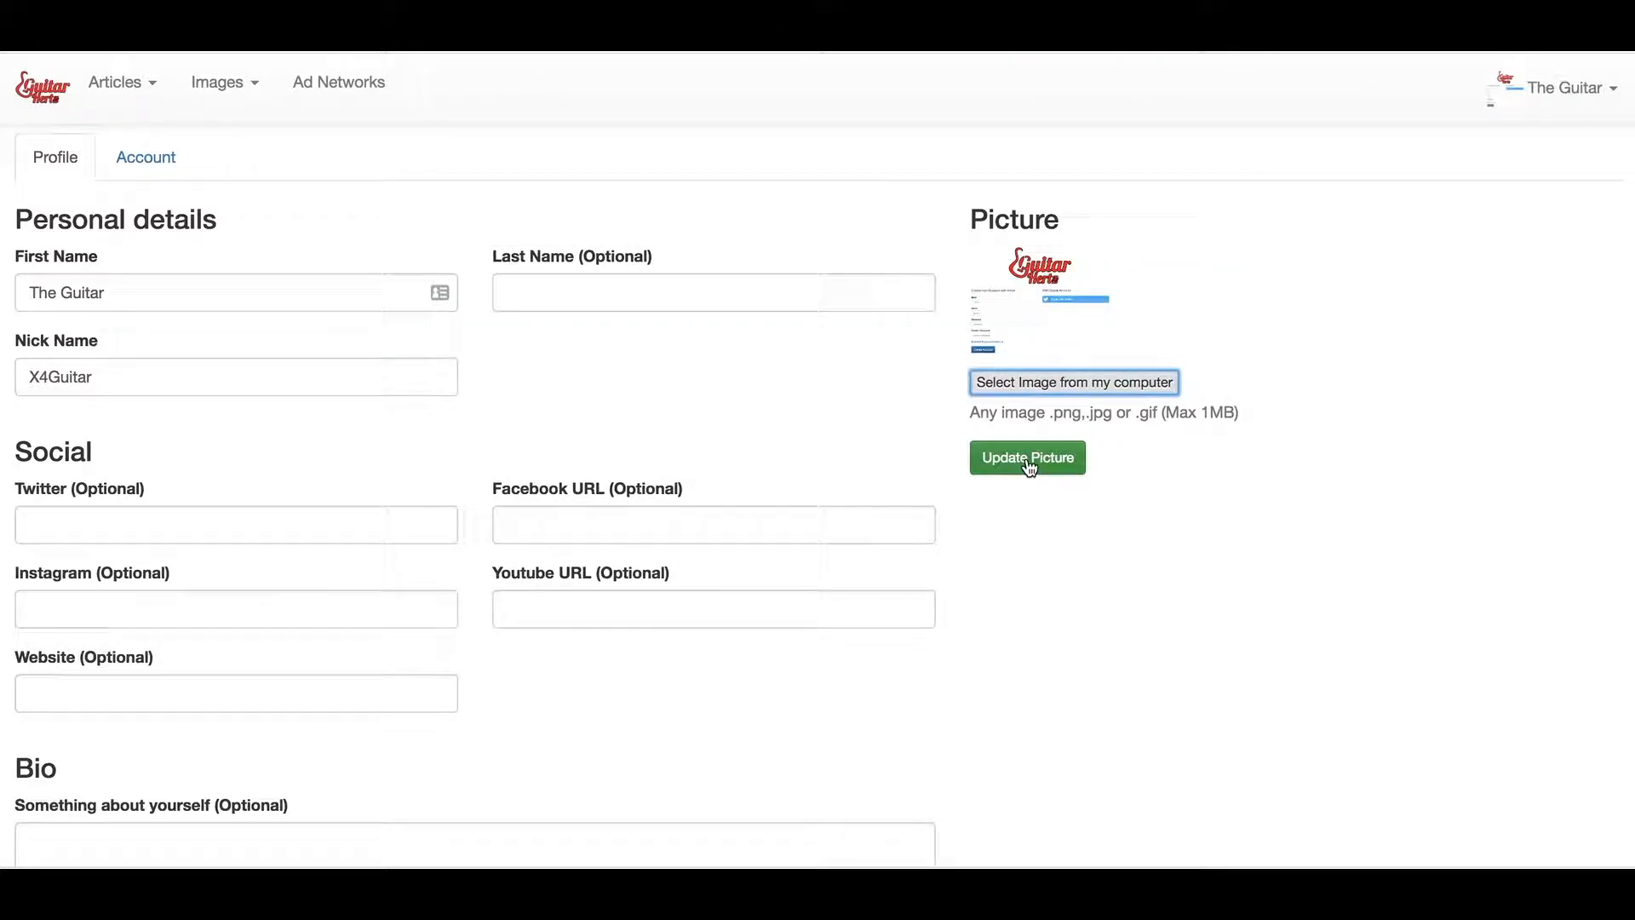
click(1028, 465)
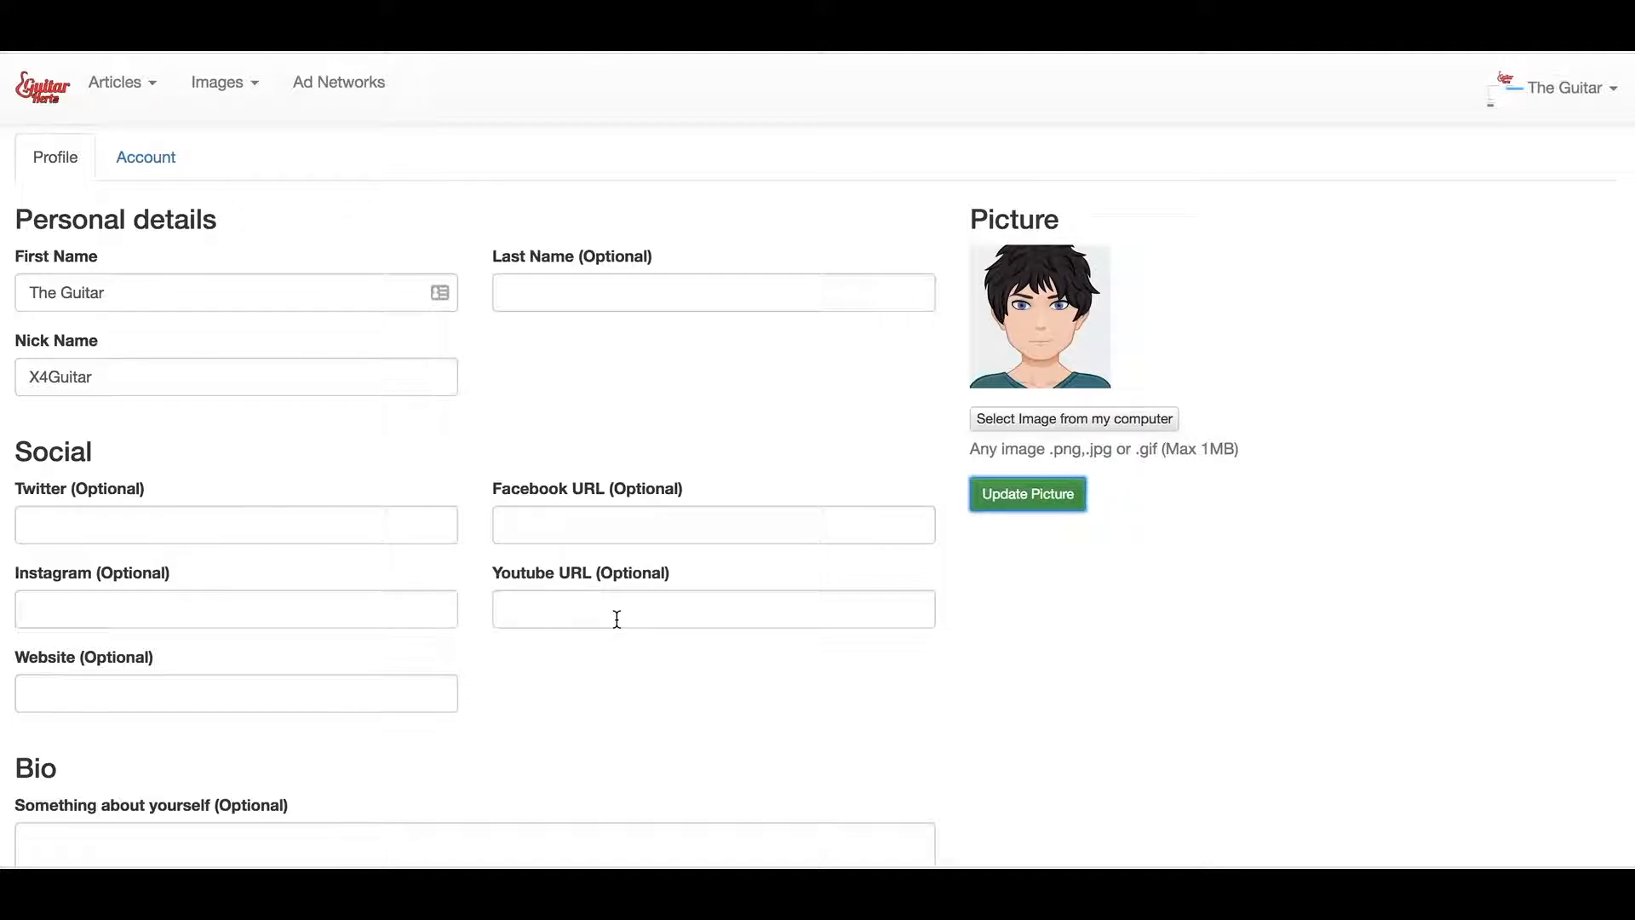
click(186, 693)
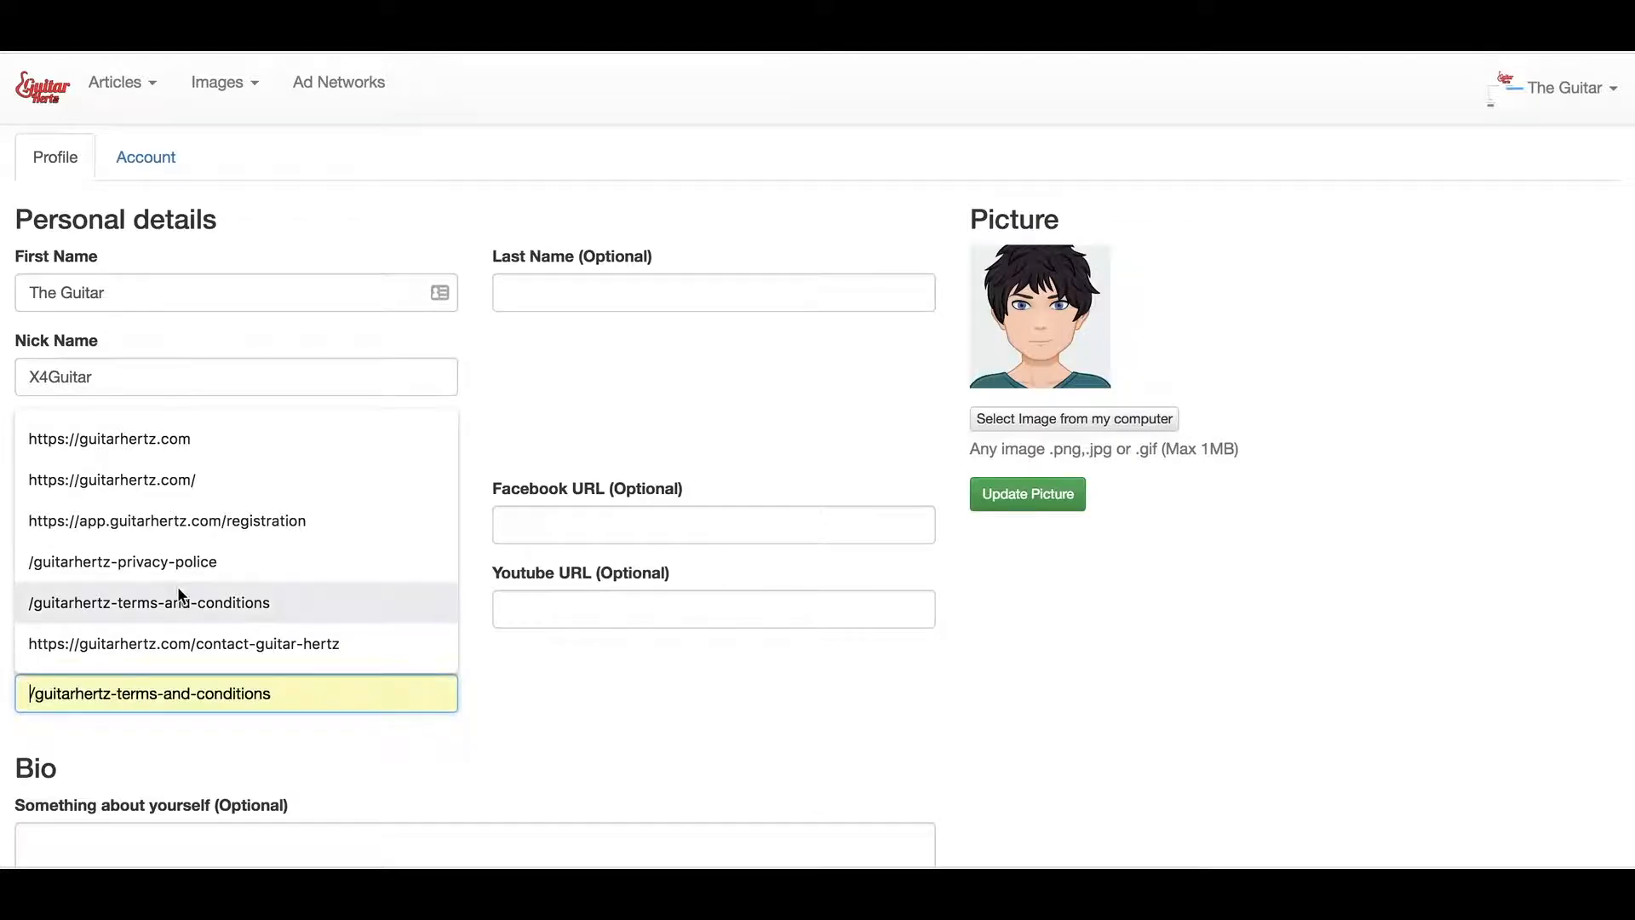
click(240, 443)
scroll(672, 616, down, 3)
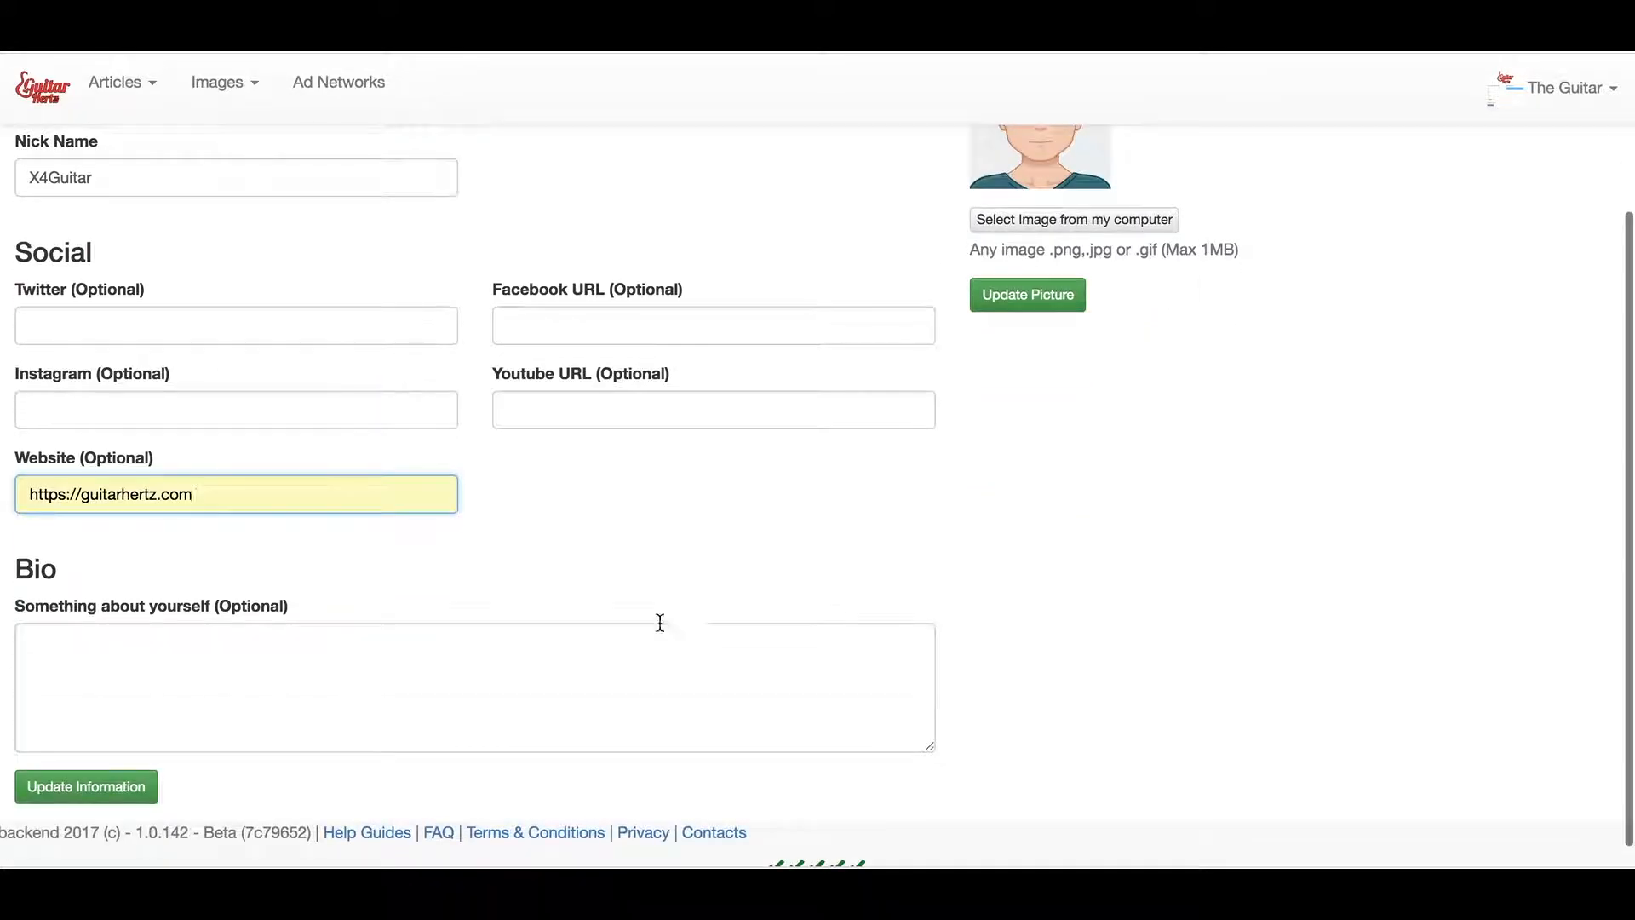
click(274, 657)
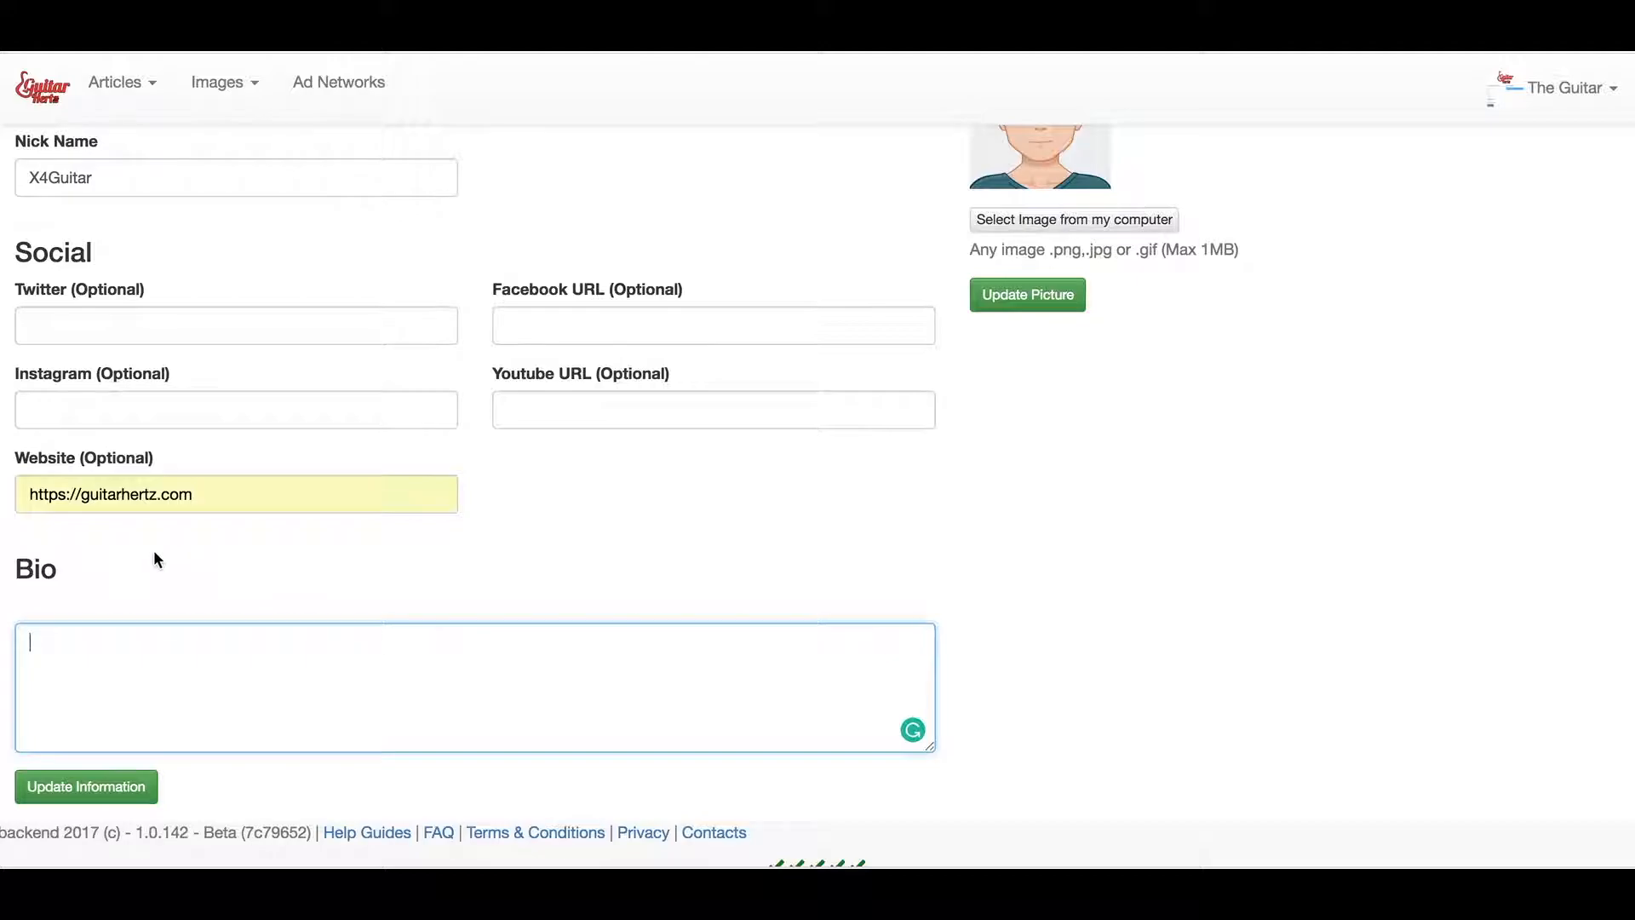
scroll(154, 554, up, 3)
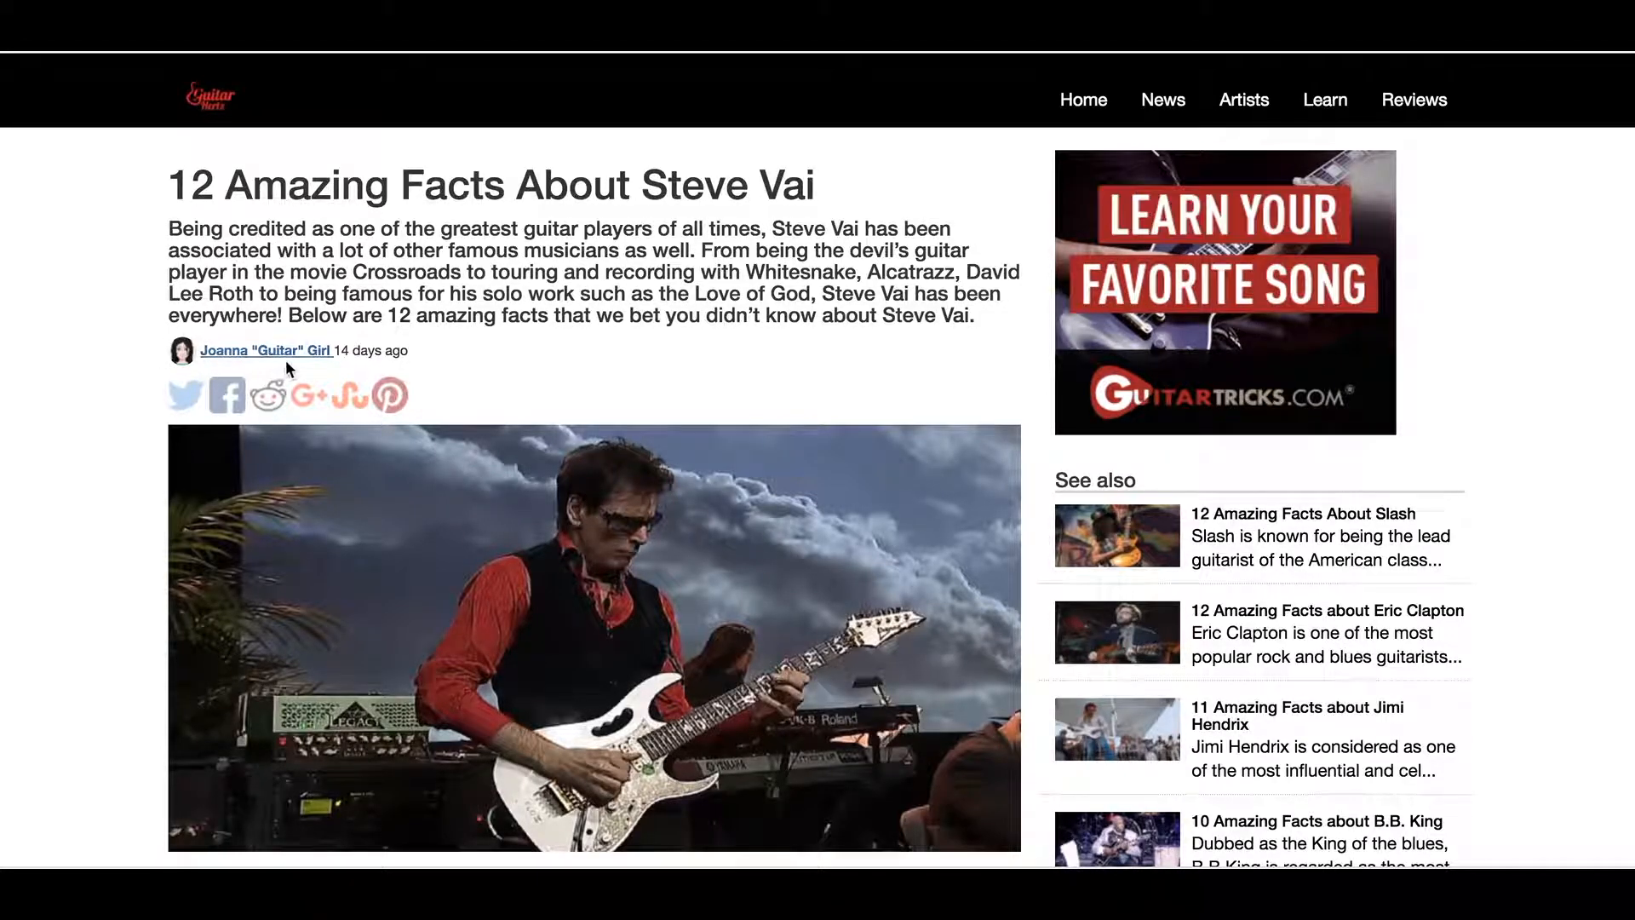
Open the Steve Vai article author's page from the 'Written by' box and browse her articles
scroll(407, 437, down, 20)
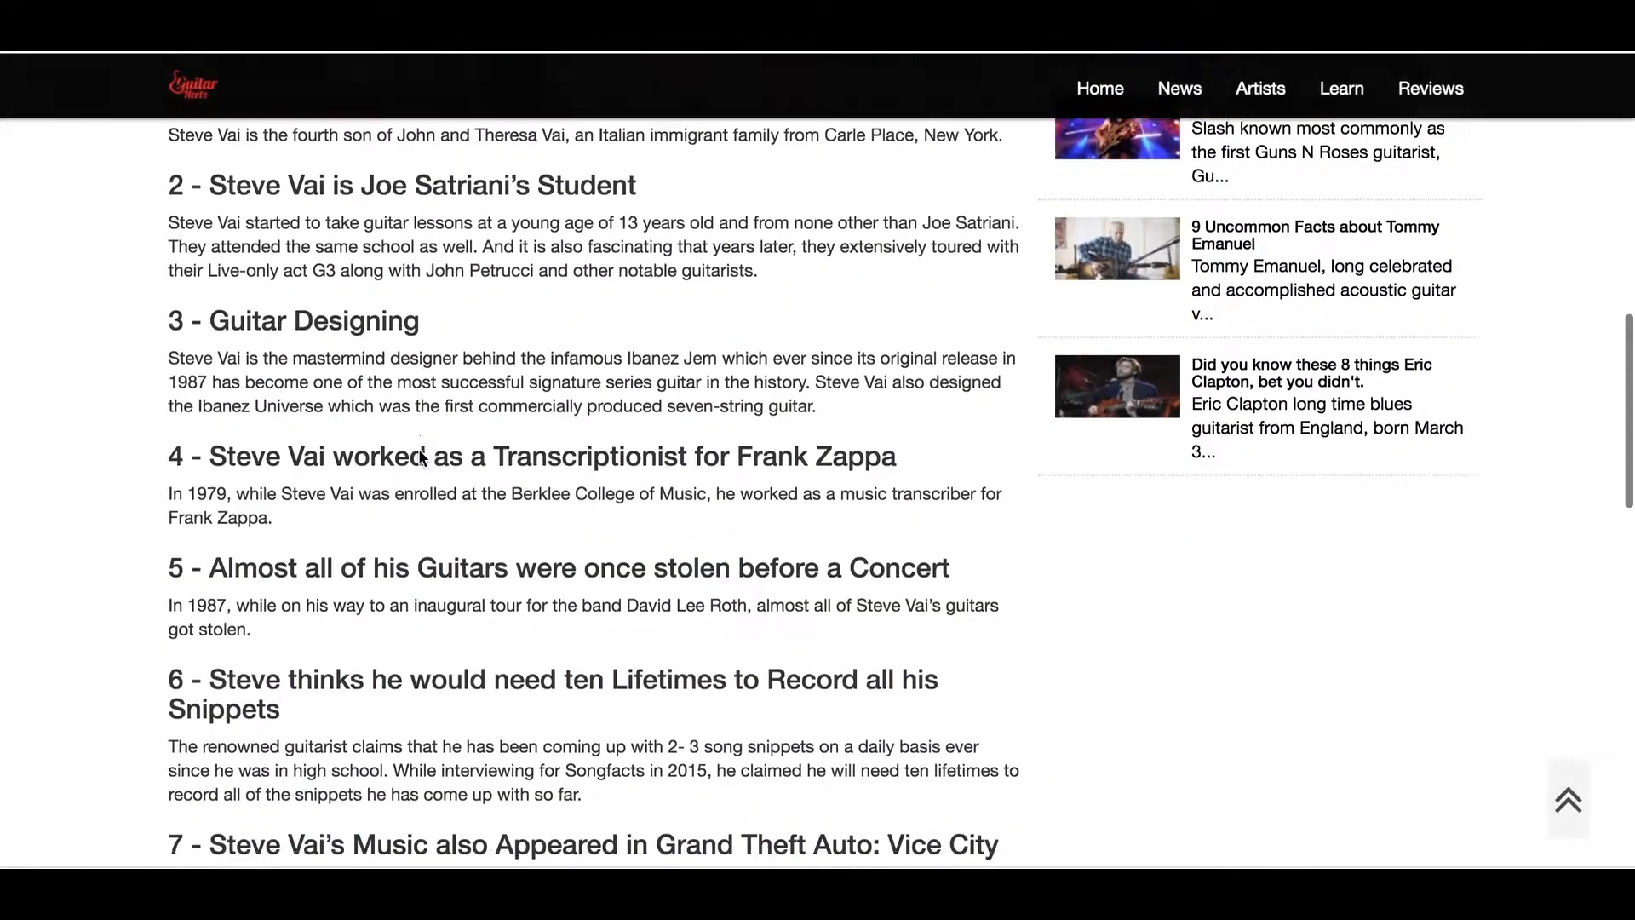
scroll(420, 452, down, 4)
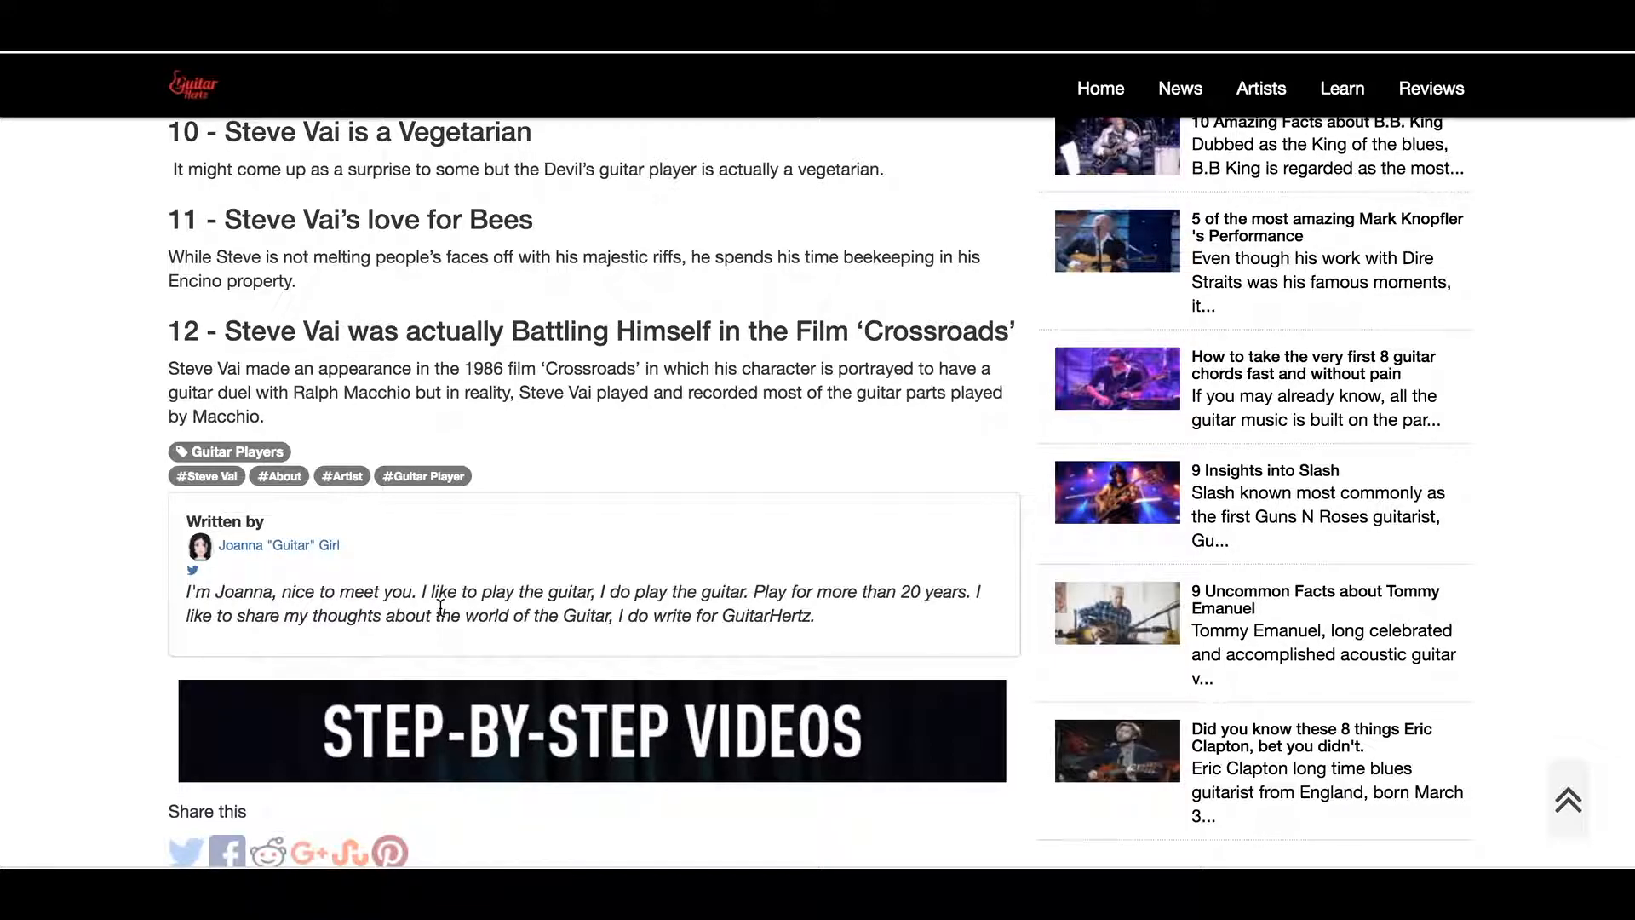
scroll(440, 606, up, 1)
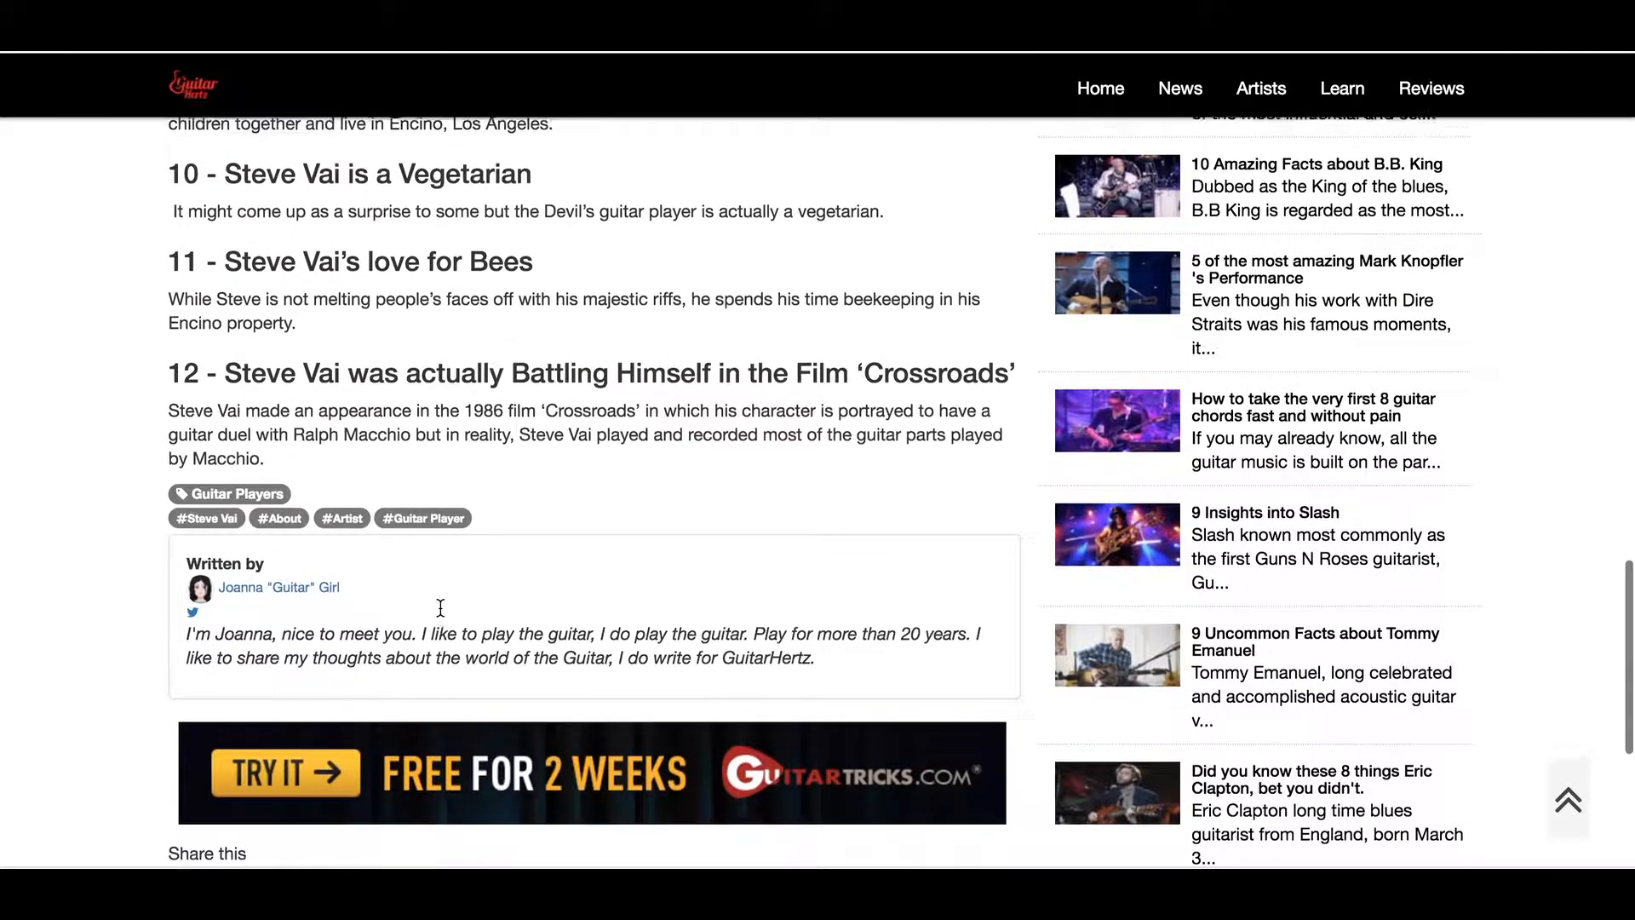
click(302, 592)
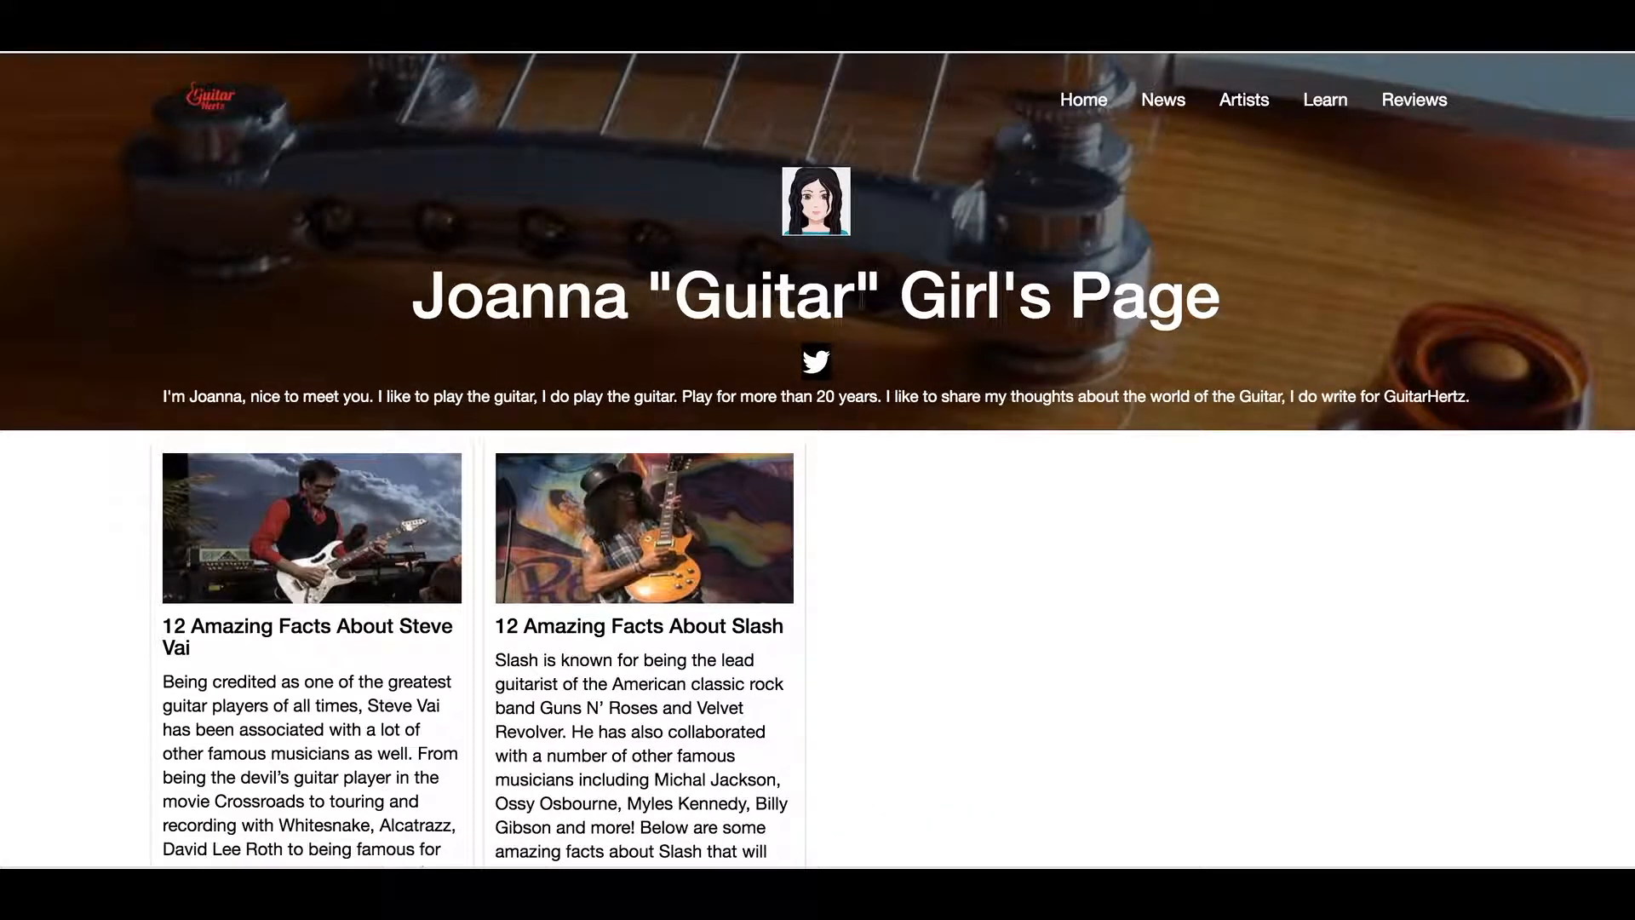
scroll(605, 234, down, 2)
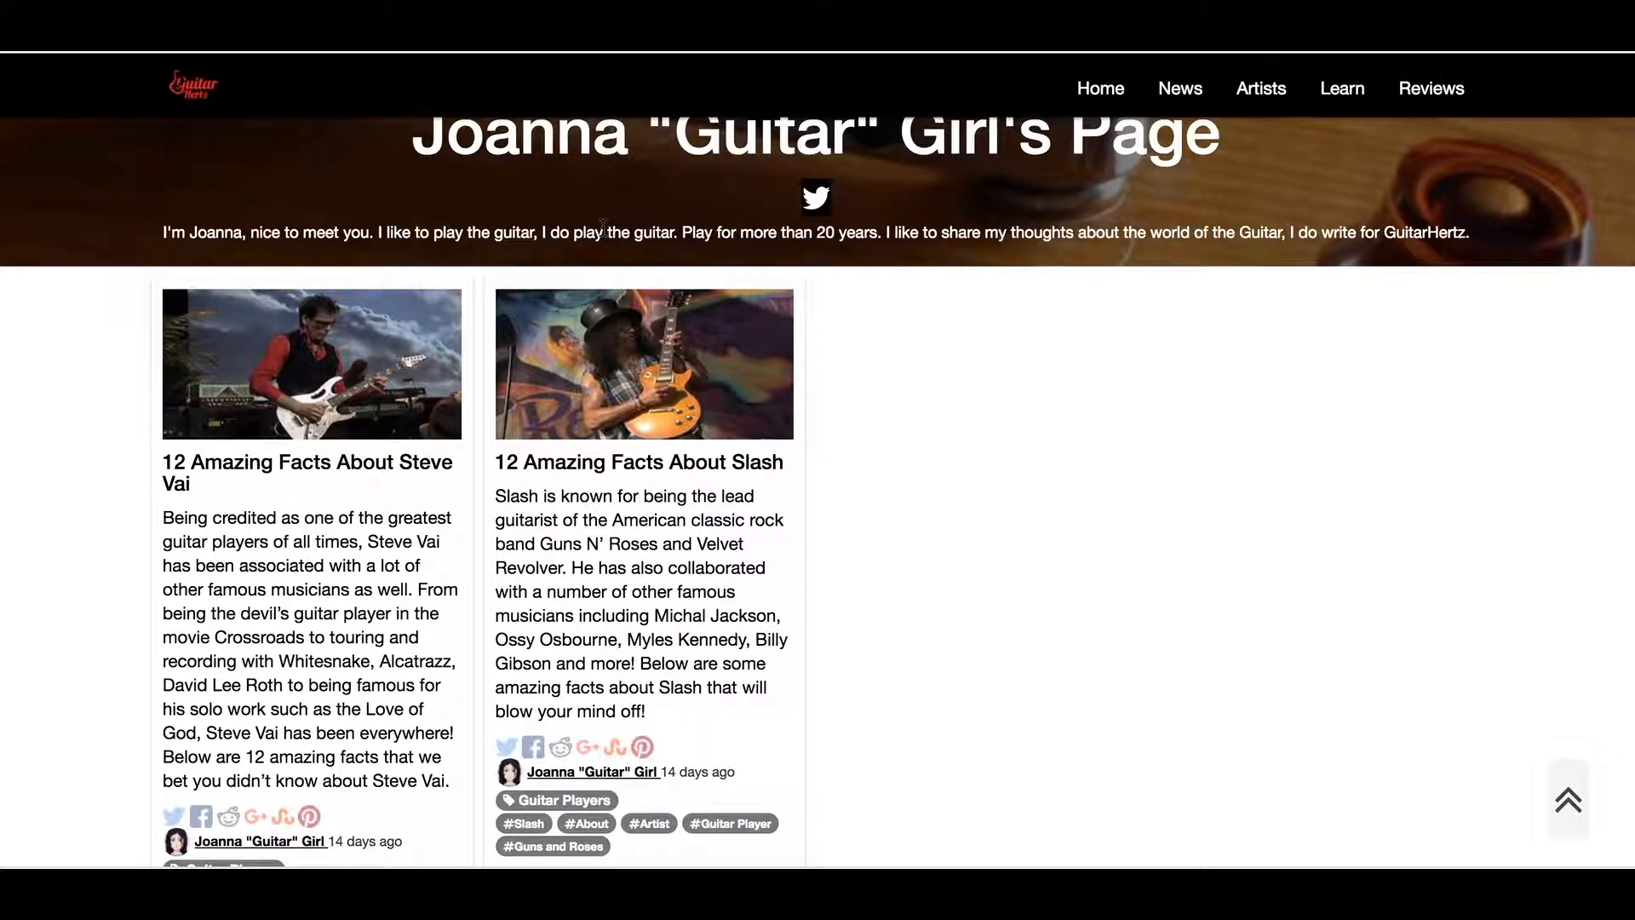
scroll(603, 228, down, 3)
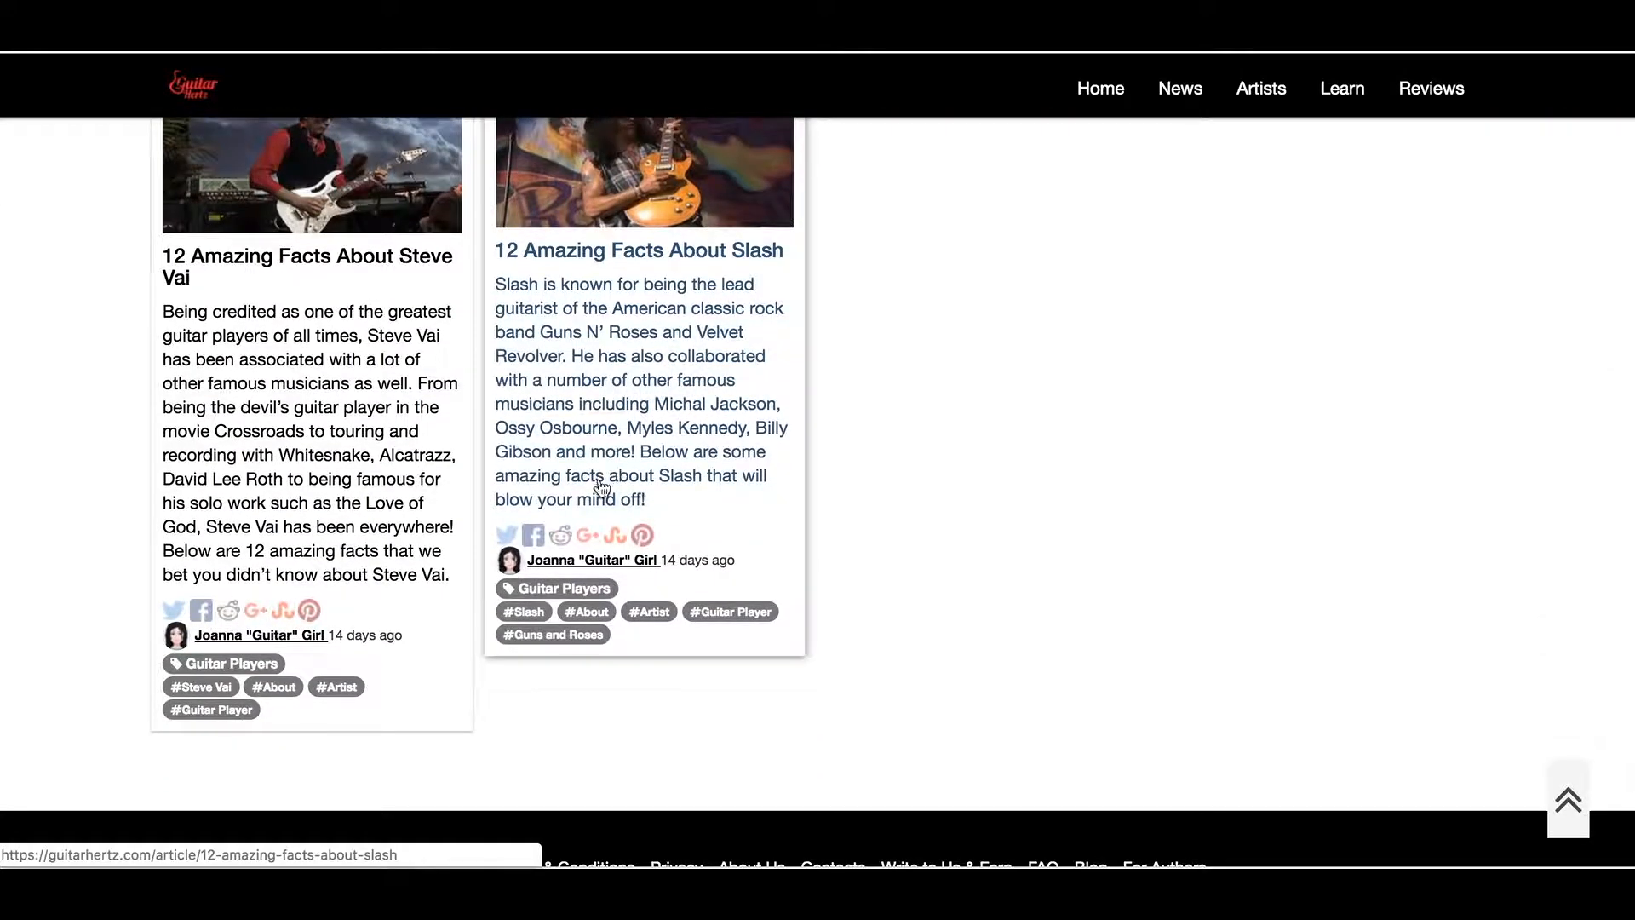
scroll(333, 545, up, 5)
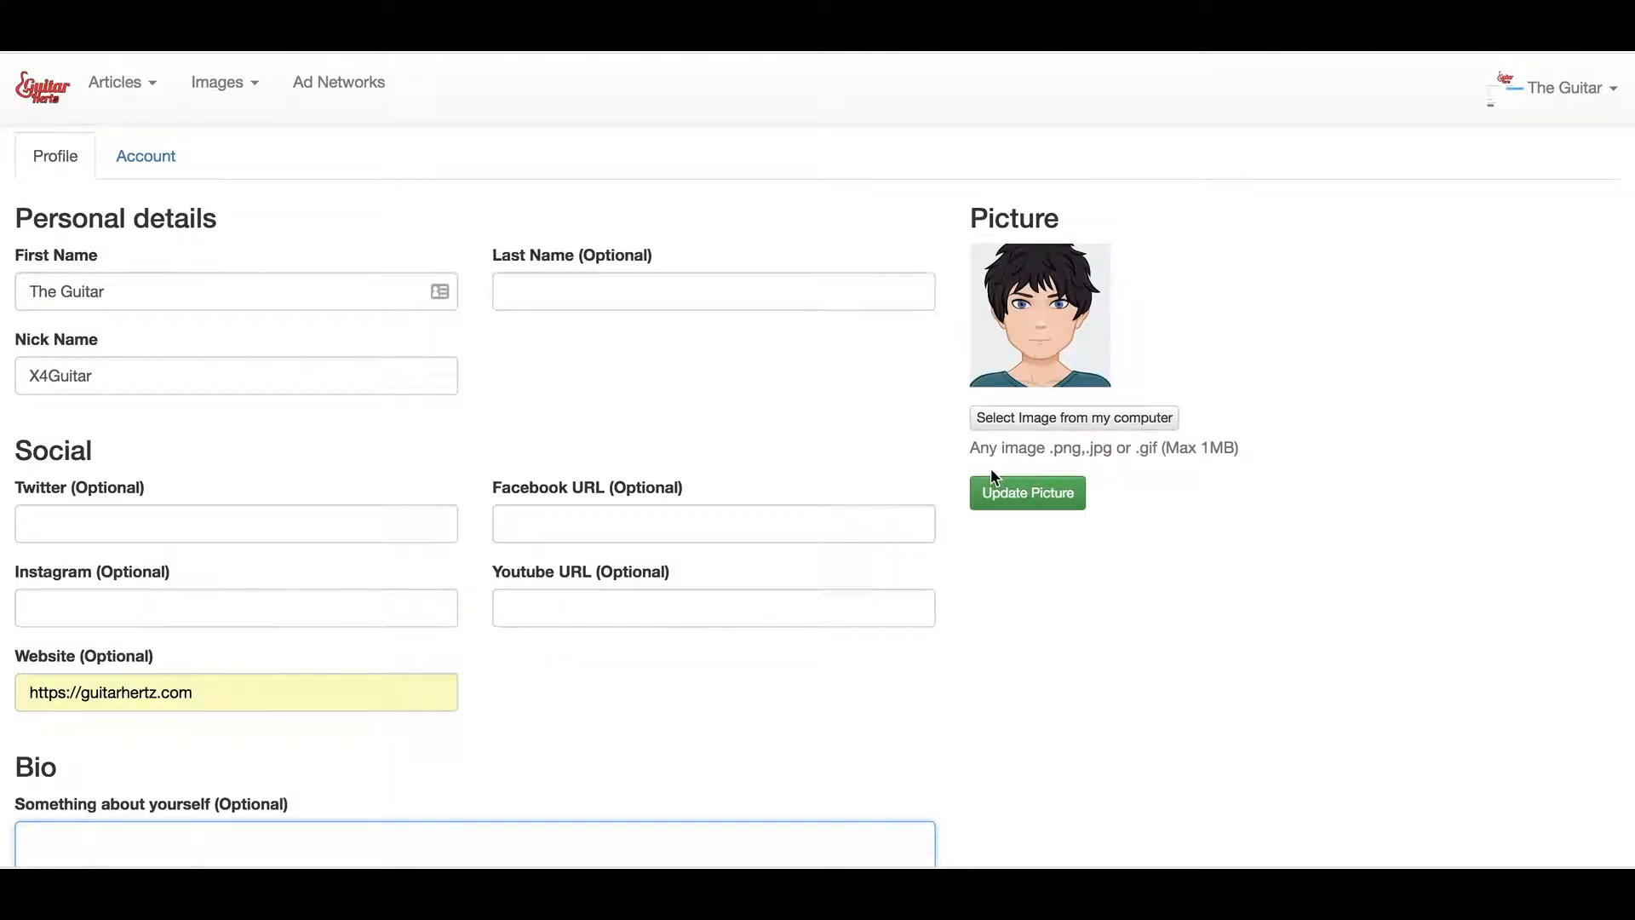
Review the login details under the Account tab, then go back to the Profile tab
scroll(992, 477, down, 3)
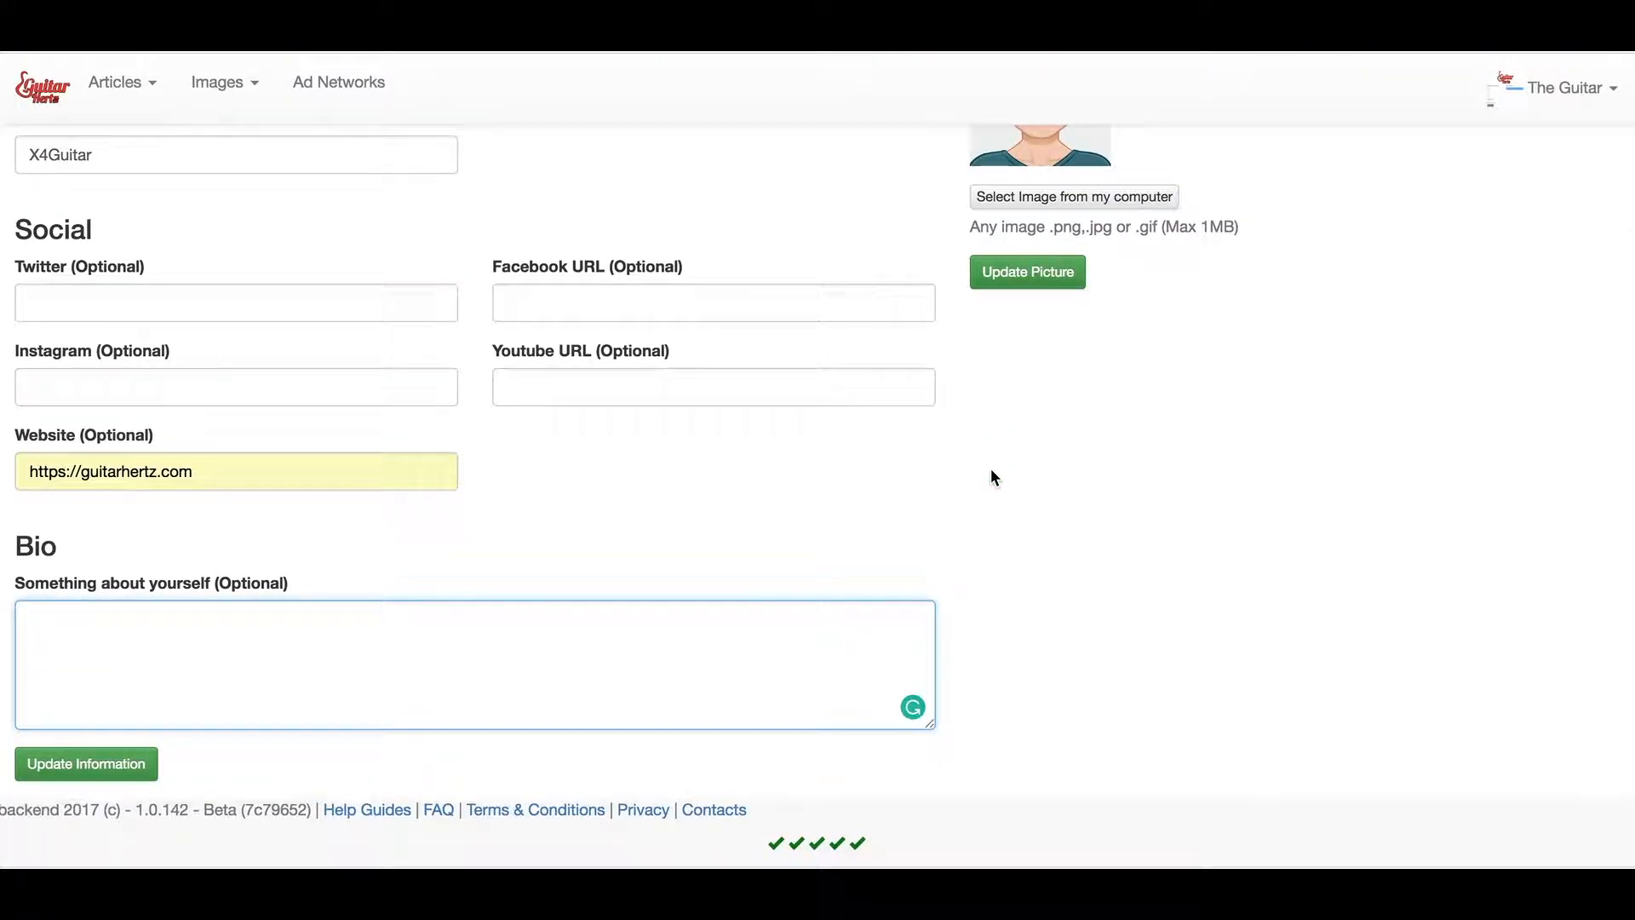
scroll(992, 477, up, 3)
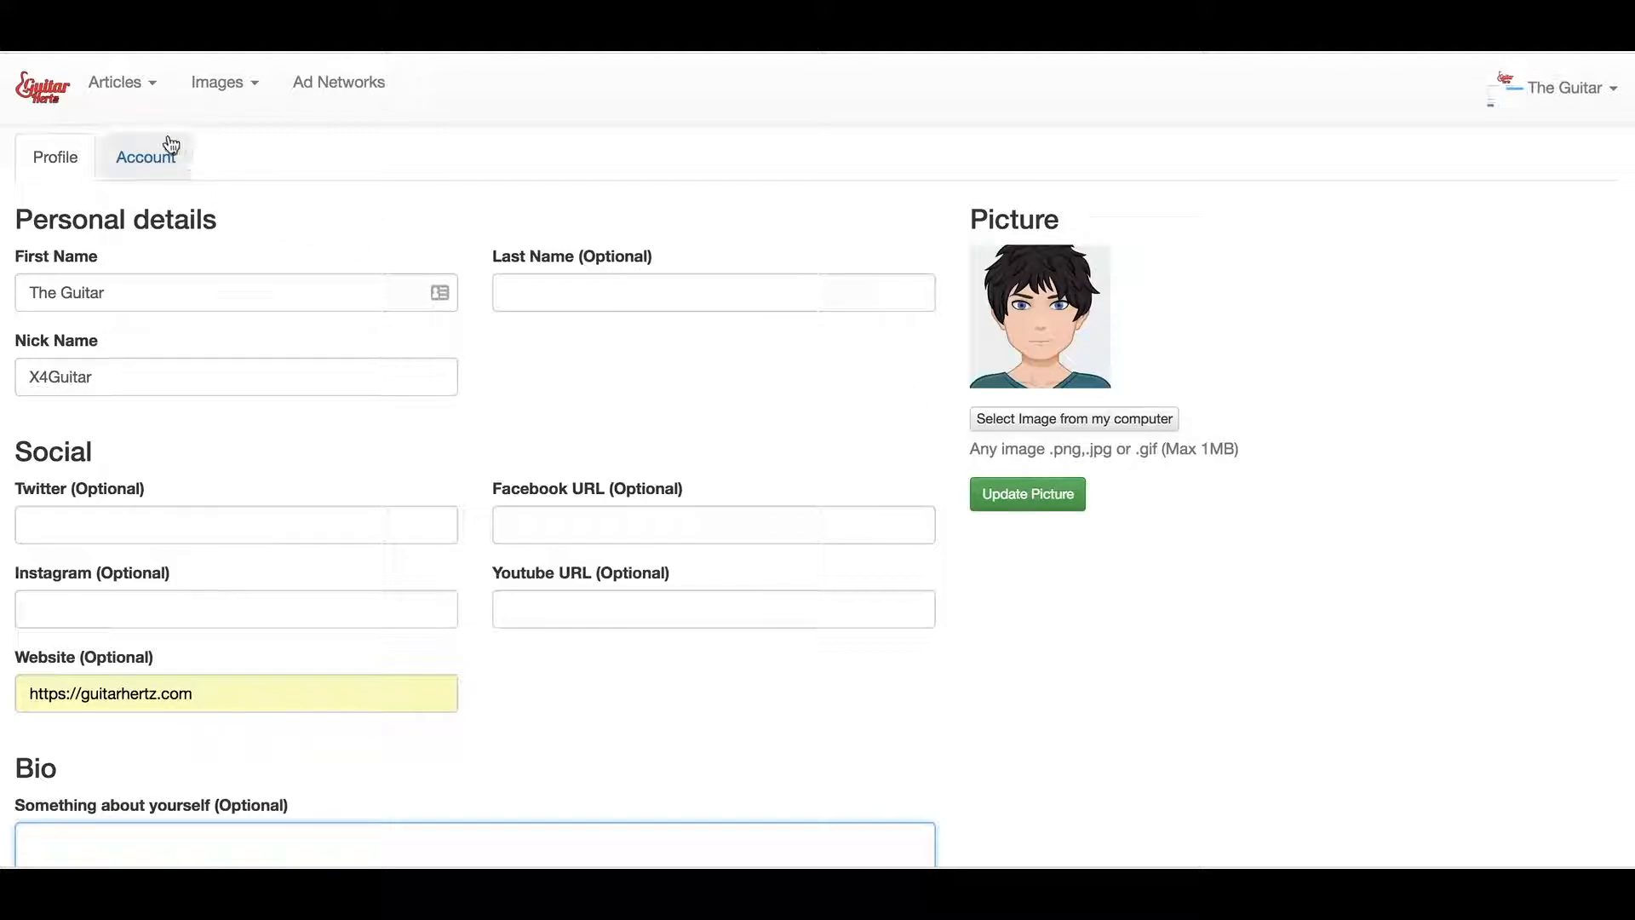
click(146, 159)
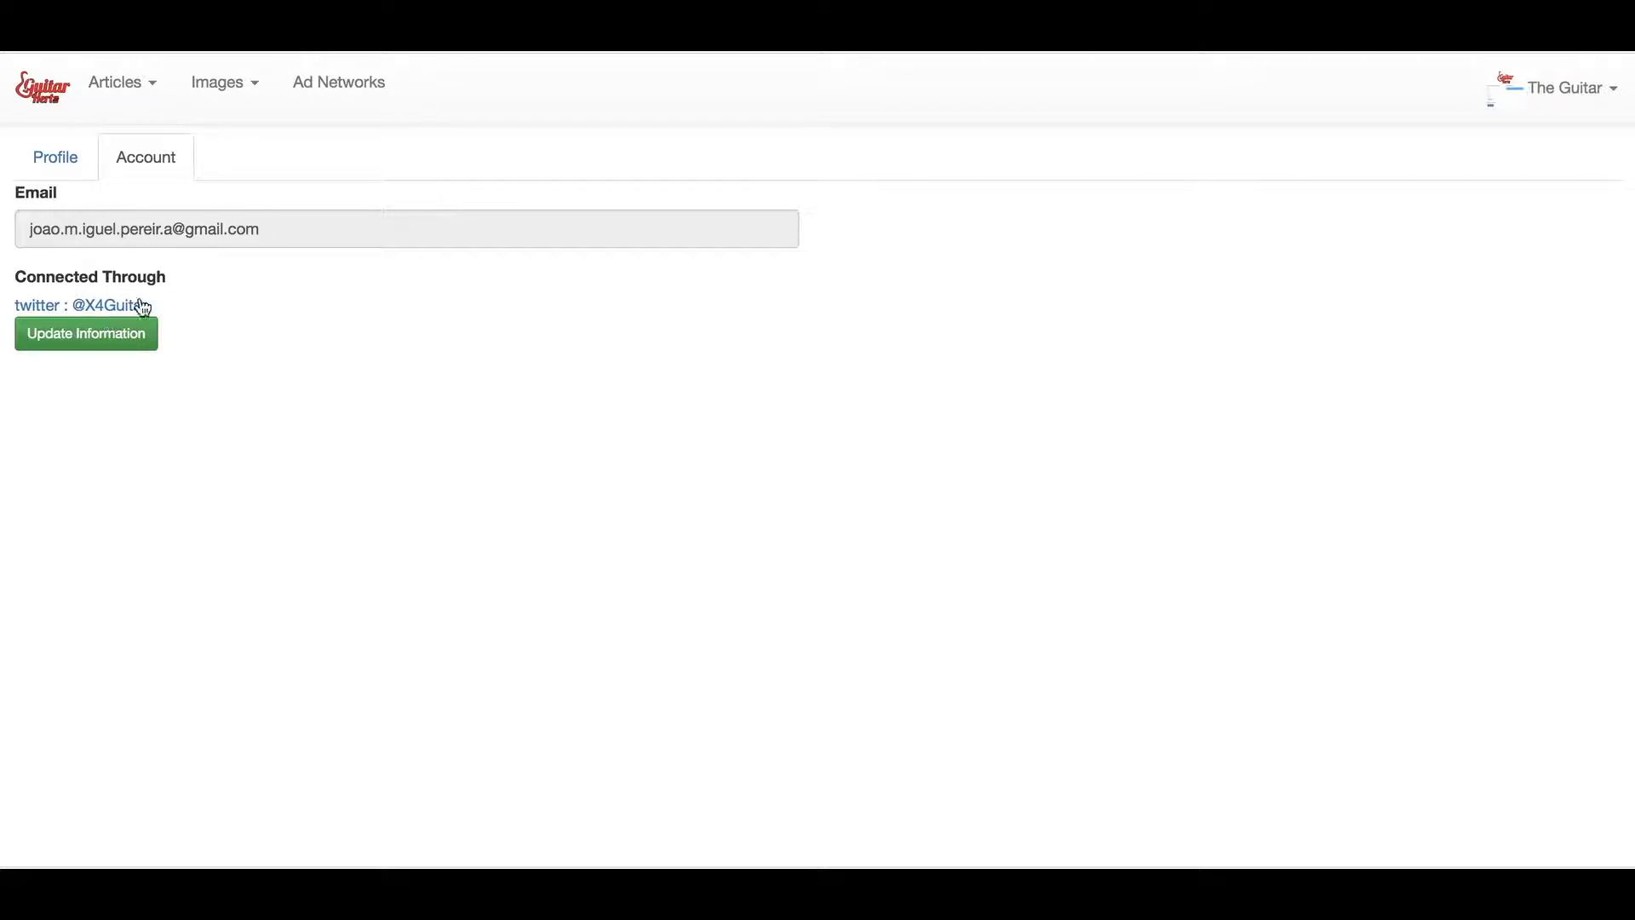
click(59, 172)
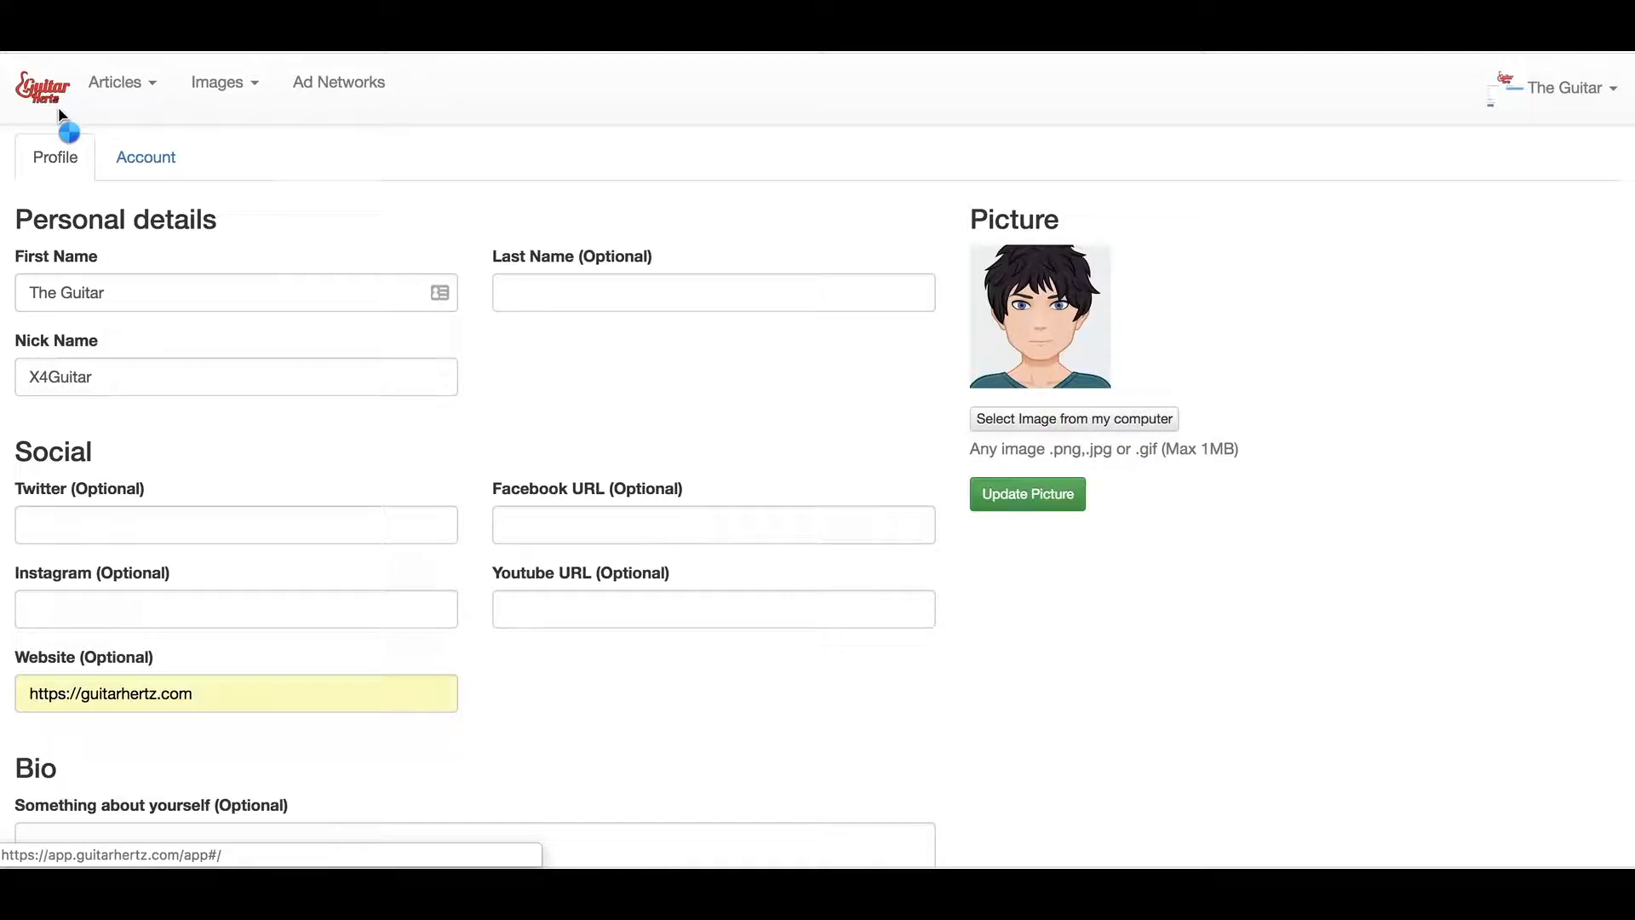
From the dashboard, dismiss the Articles status list and choose 'create new article.'
click(61, 117)
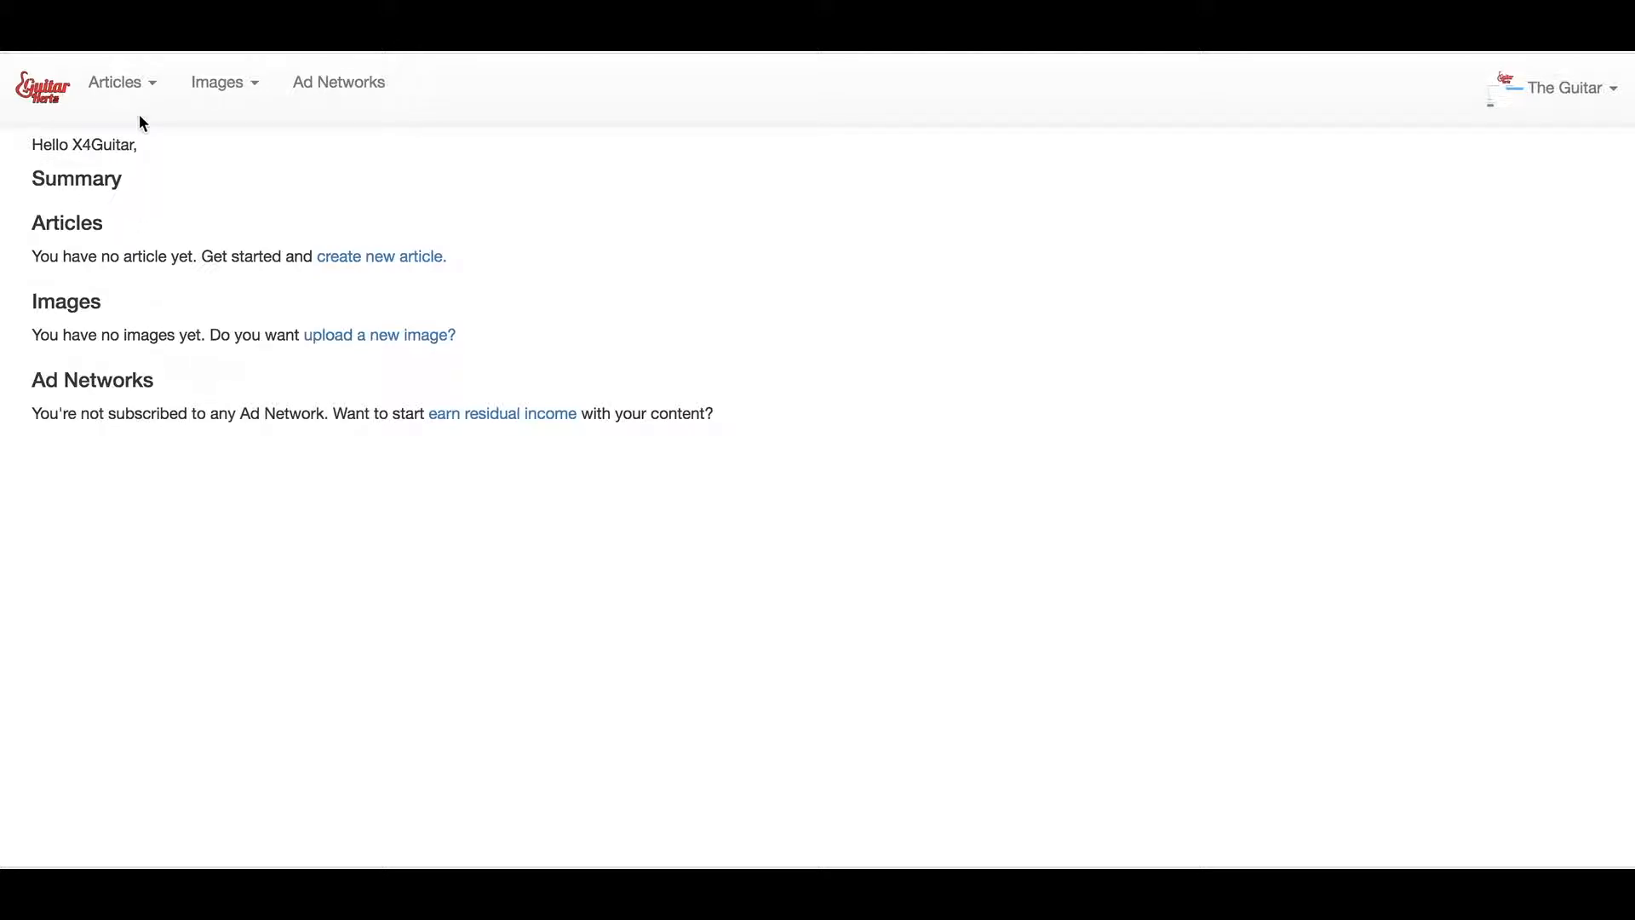
click(160, 103)
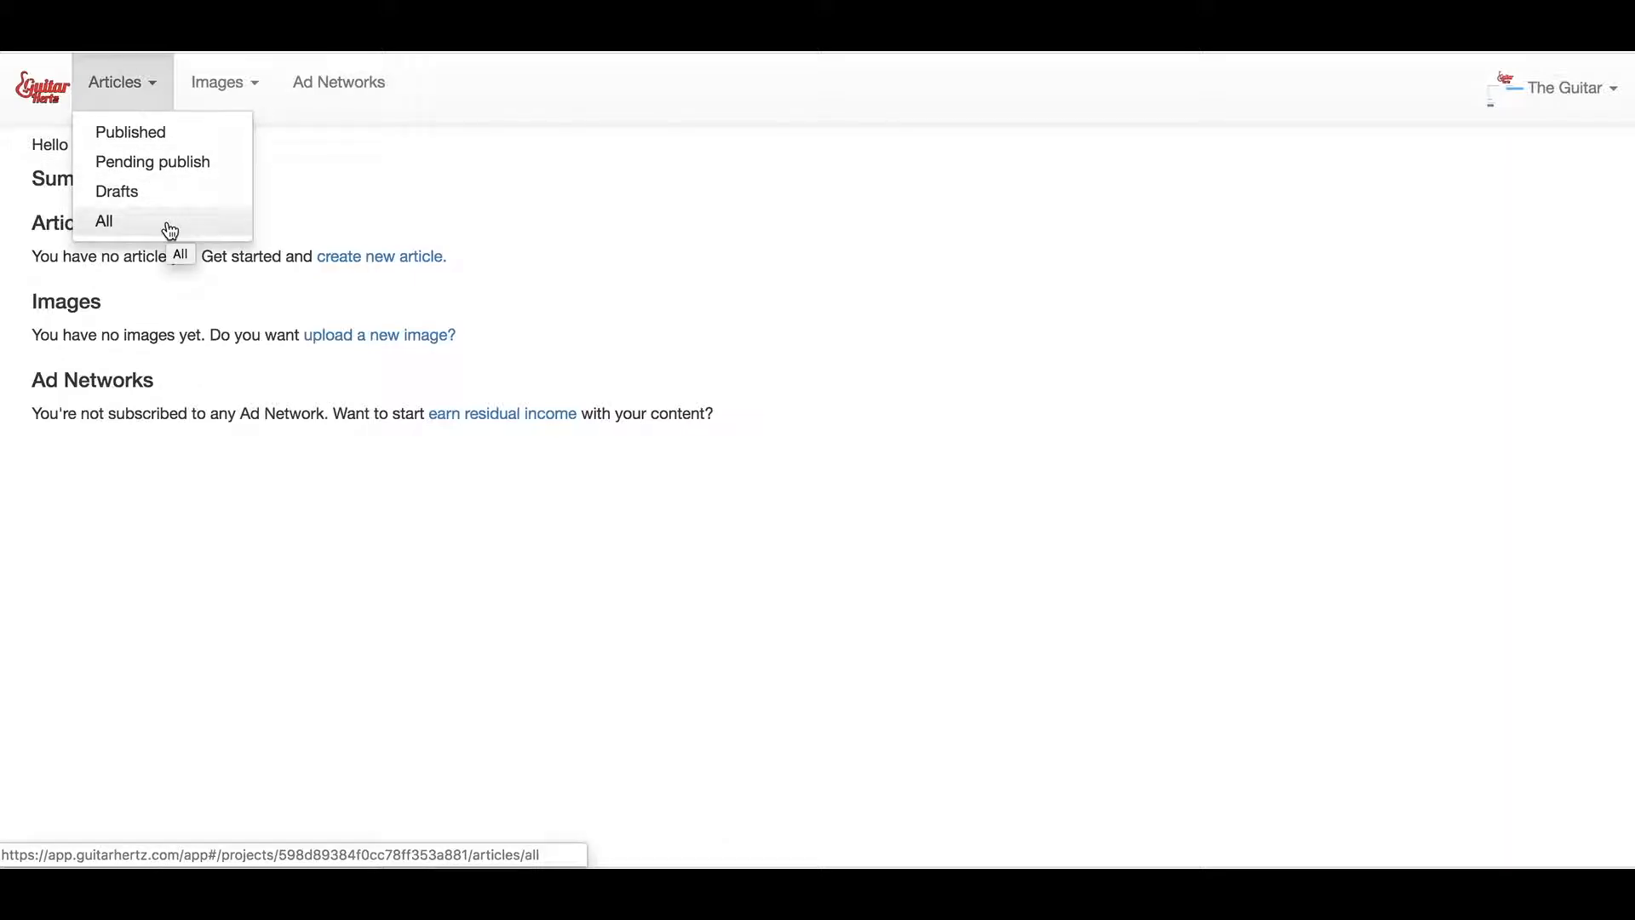
click(408, 194)
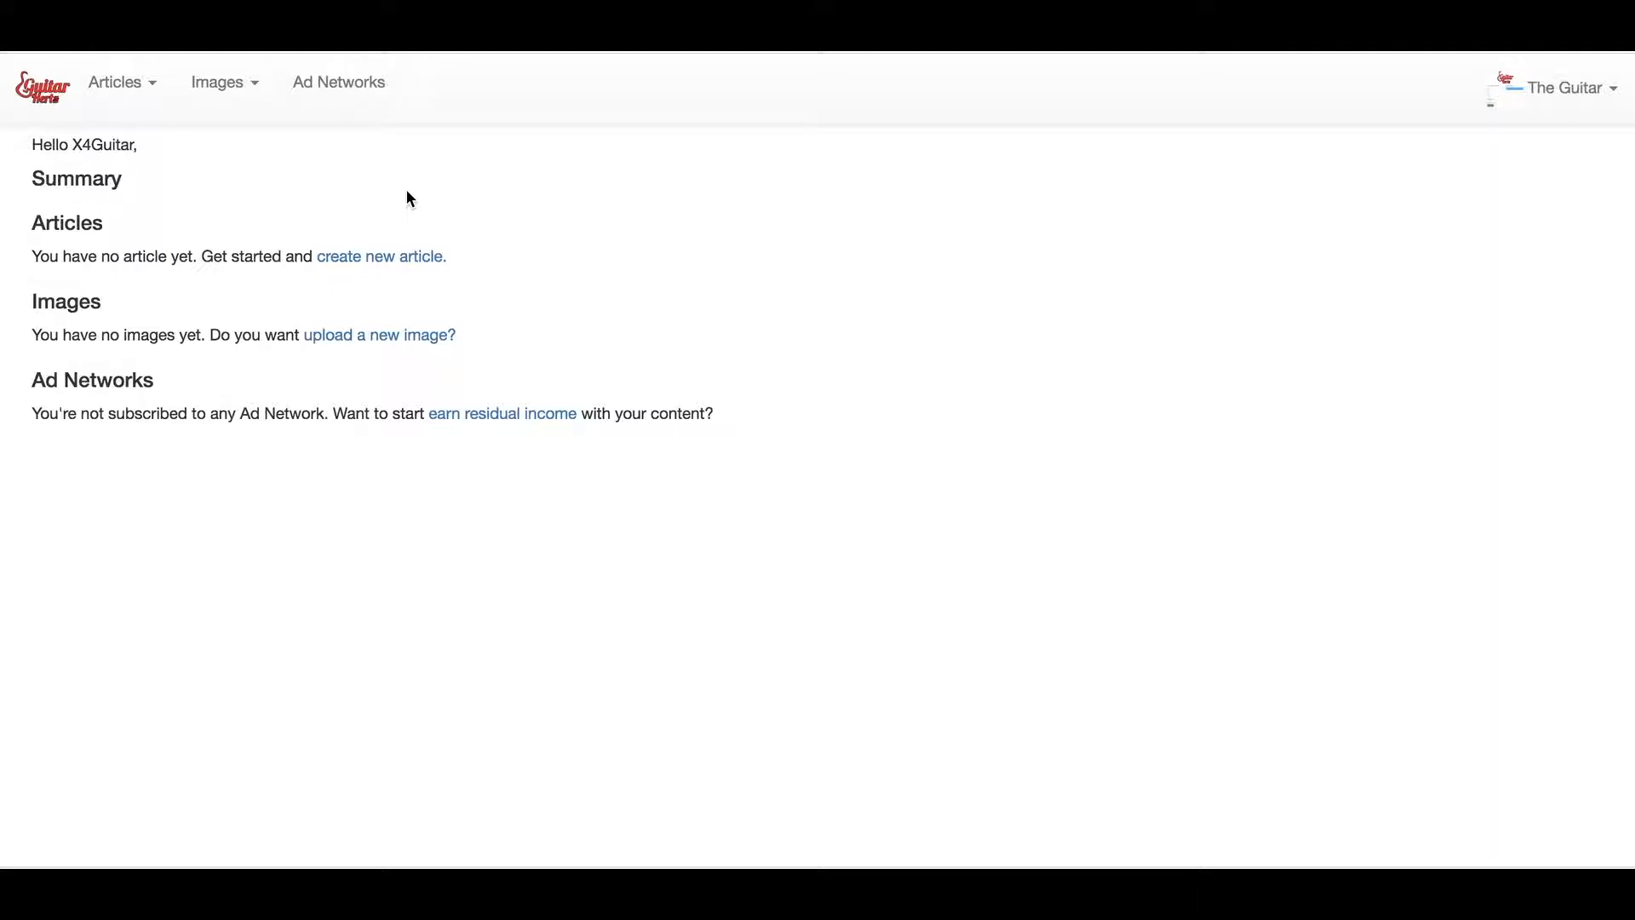
click(355, 260)
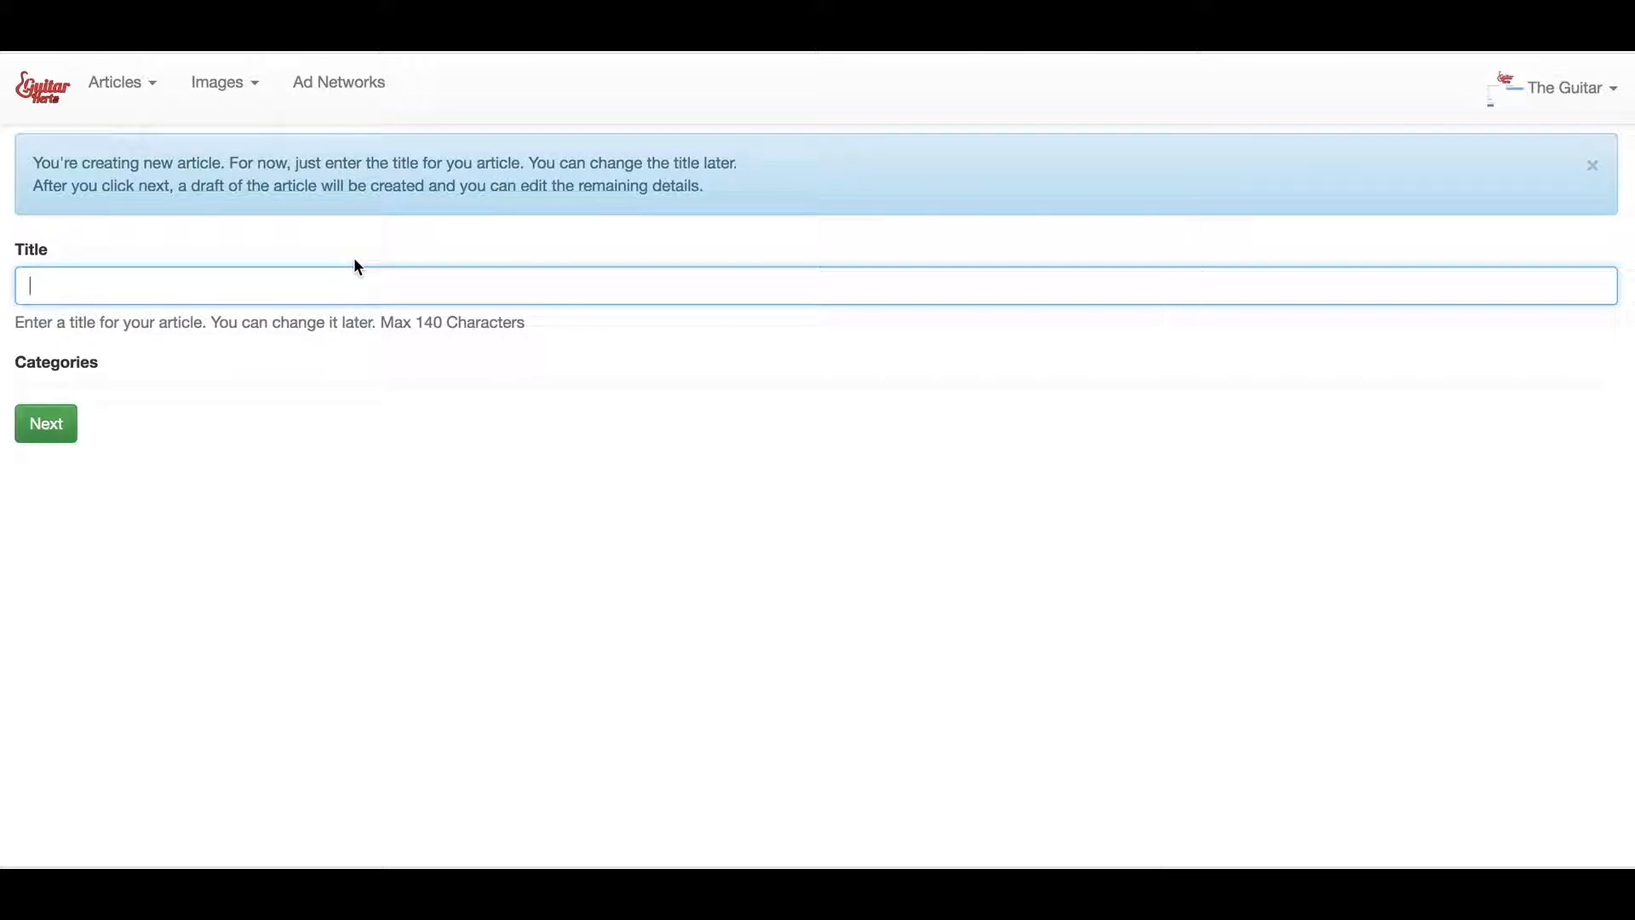
Copy line 1 from Sublime Text and paste '12 Amazing Facts About Steve Vai' as the Title
key(super+Tab)
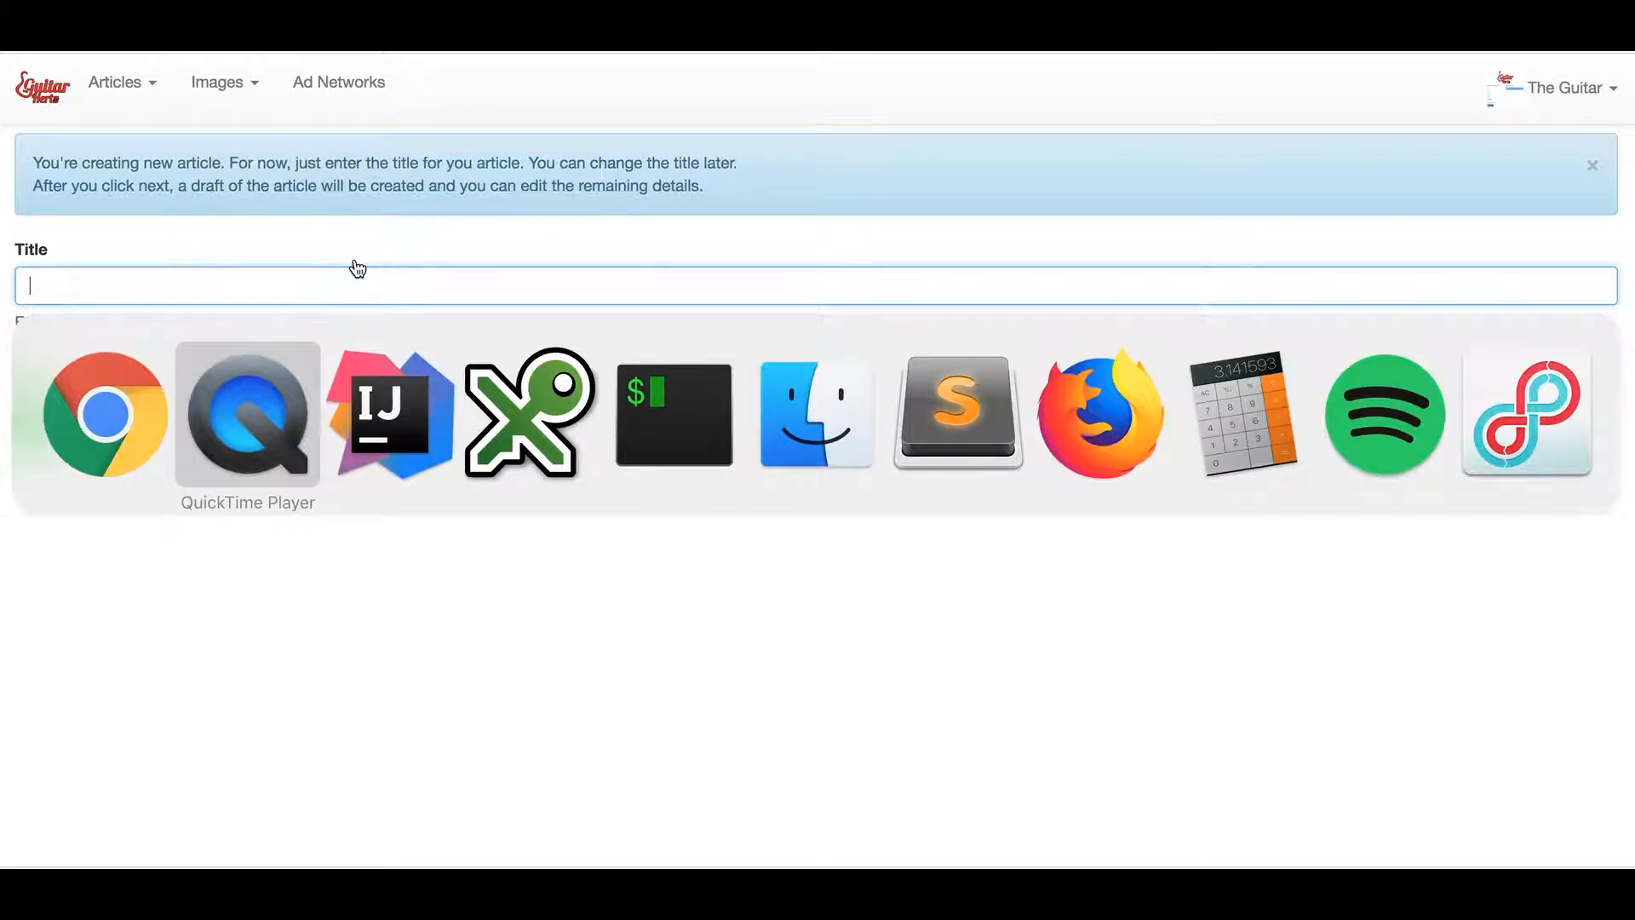
key(super+Tab)
key(super+Tab)
key(super+Tab)
key(super+Tab)
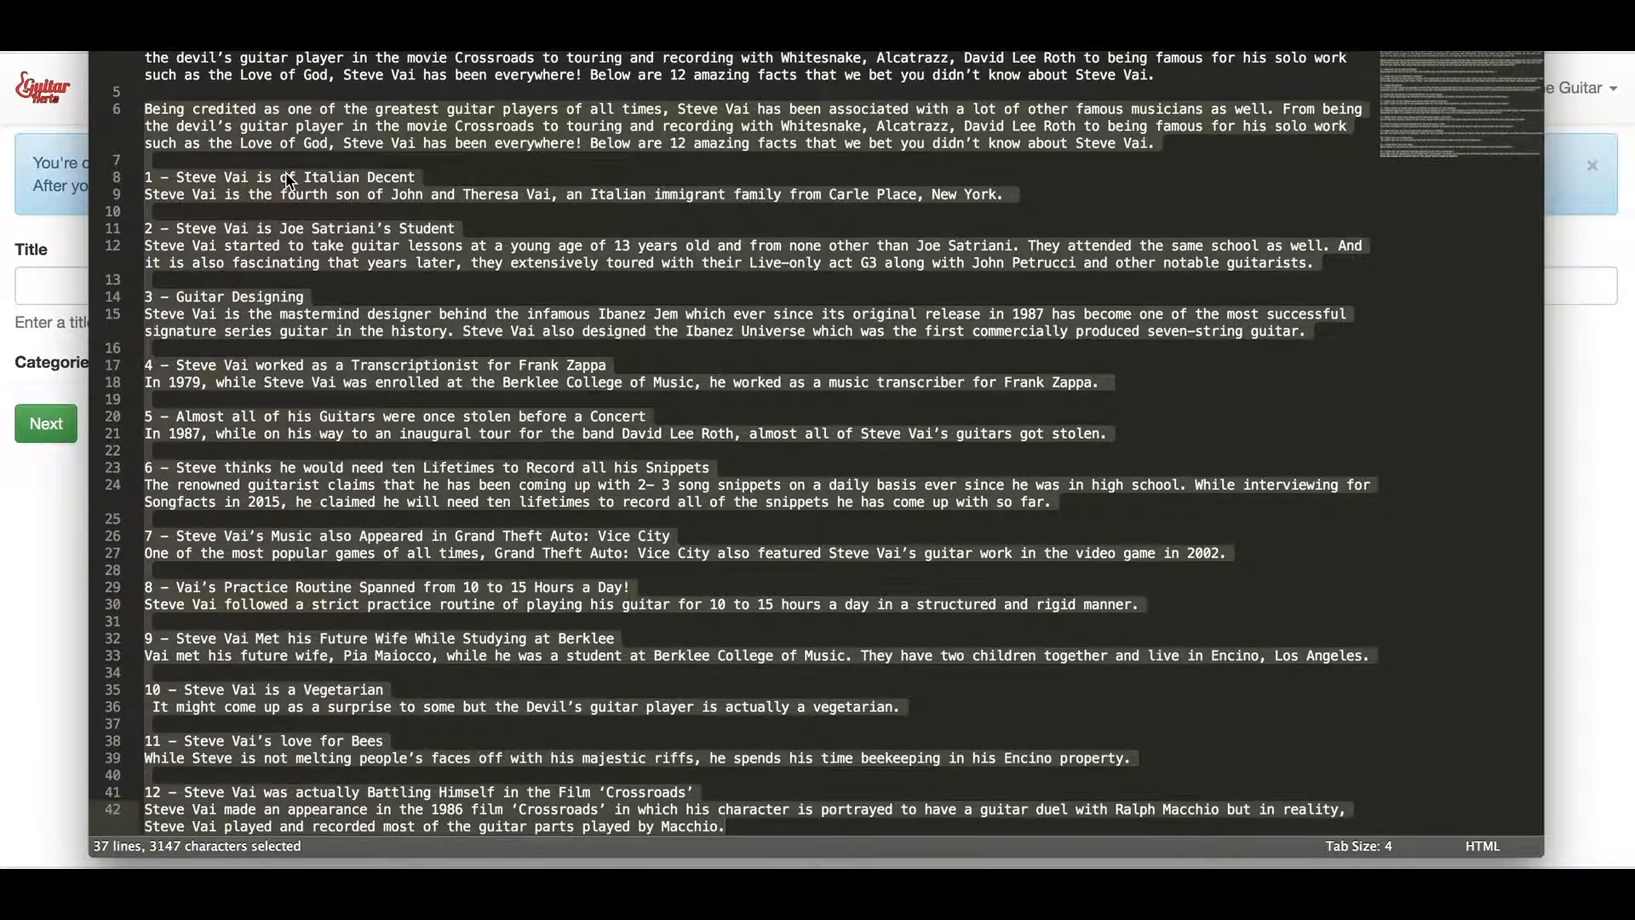
scroll(290, 181, up, 3)
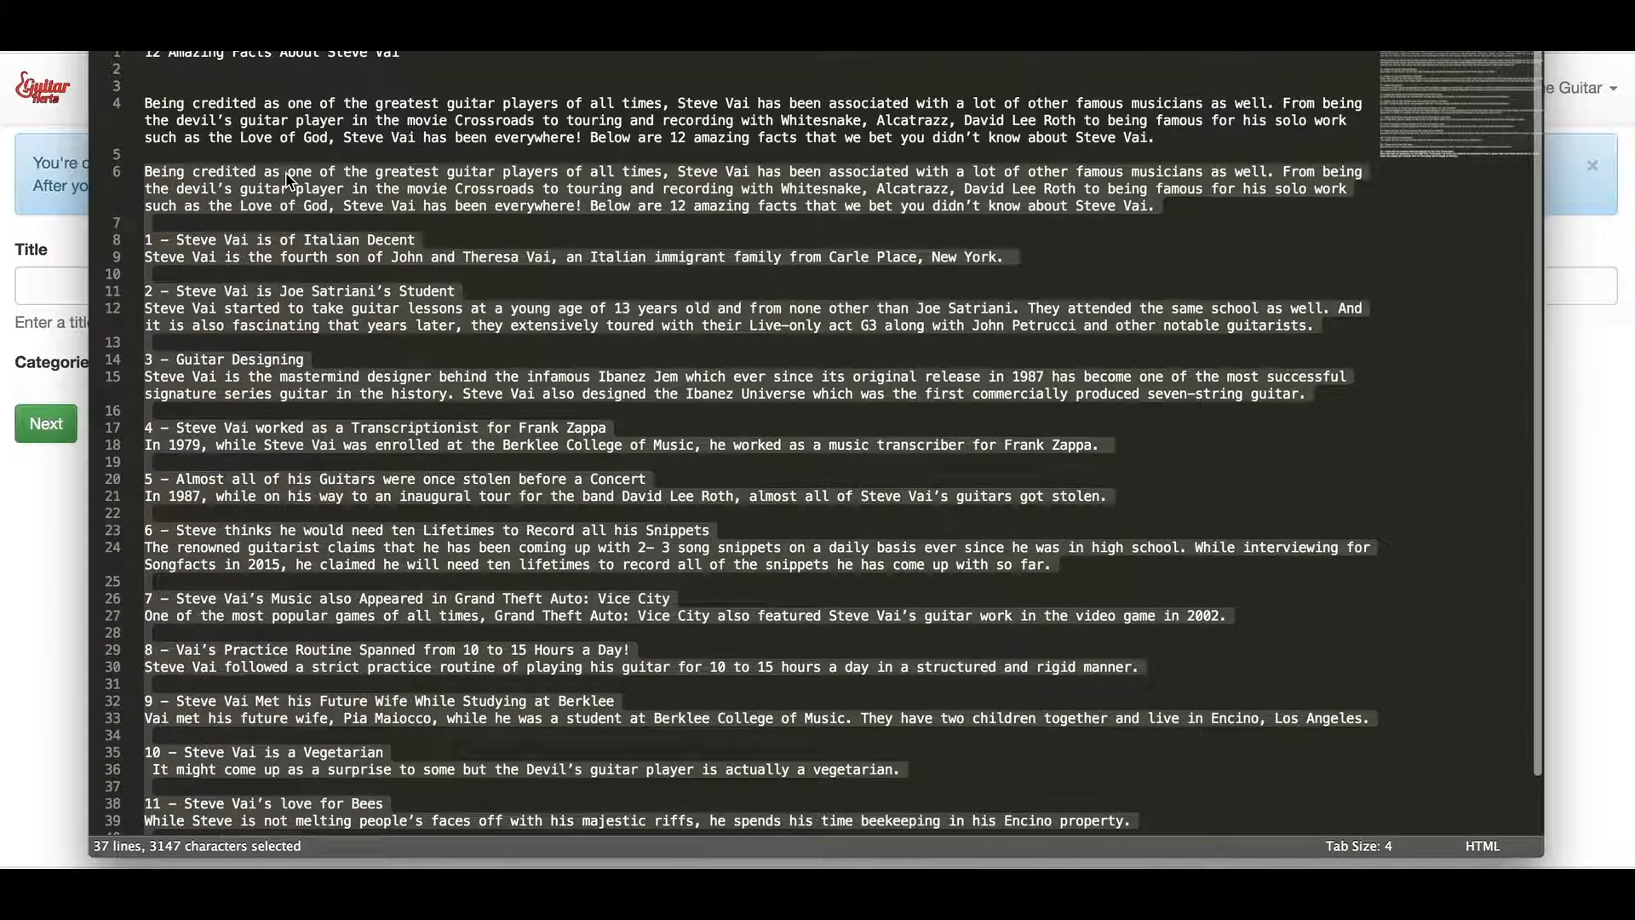
triple_click(287, 58)
click(287, 58)
triple_click(287, 58)
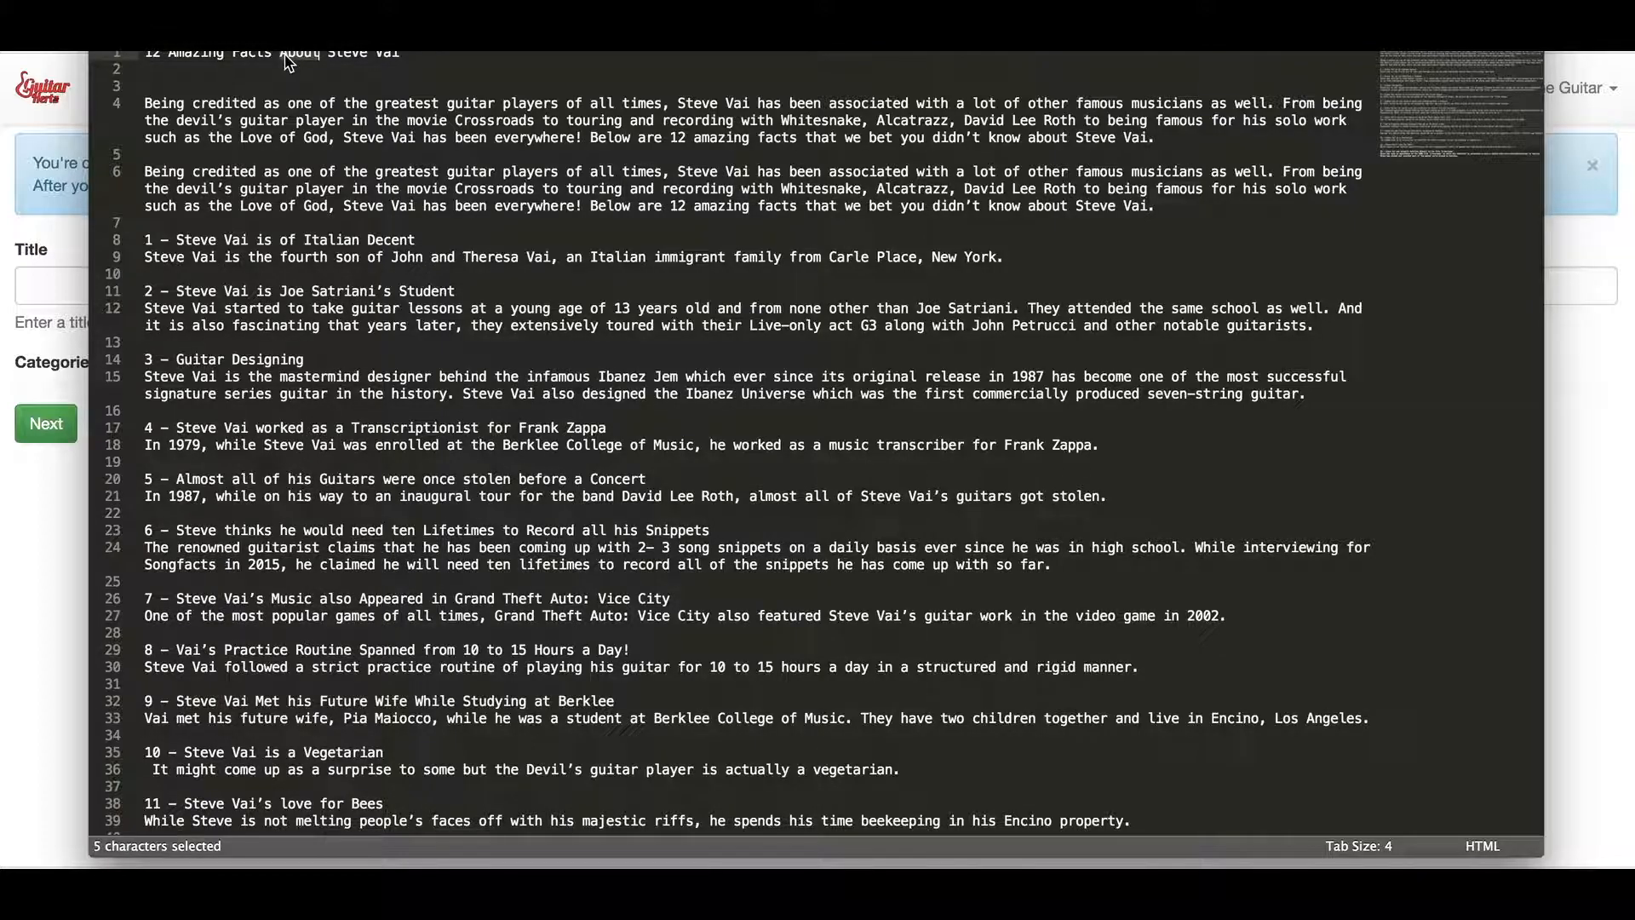
key(super+c)
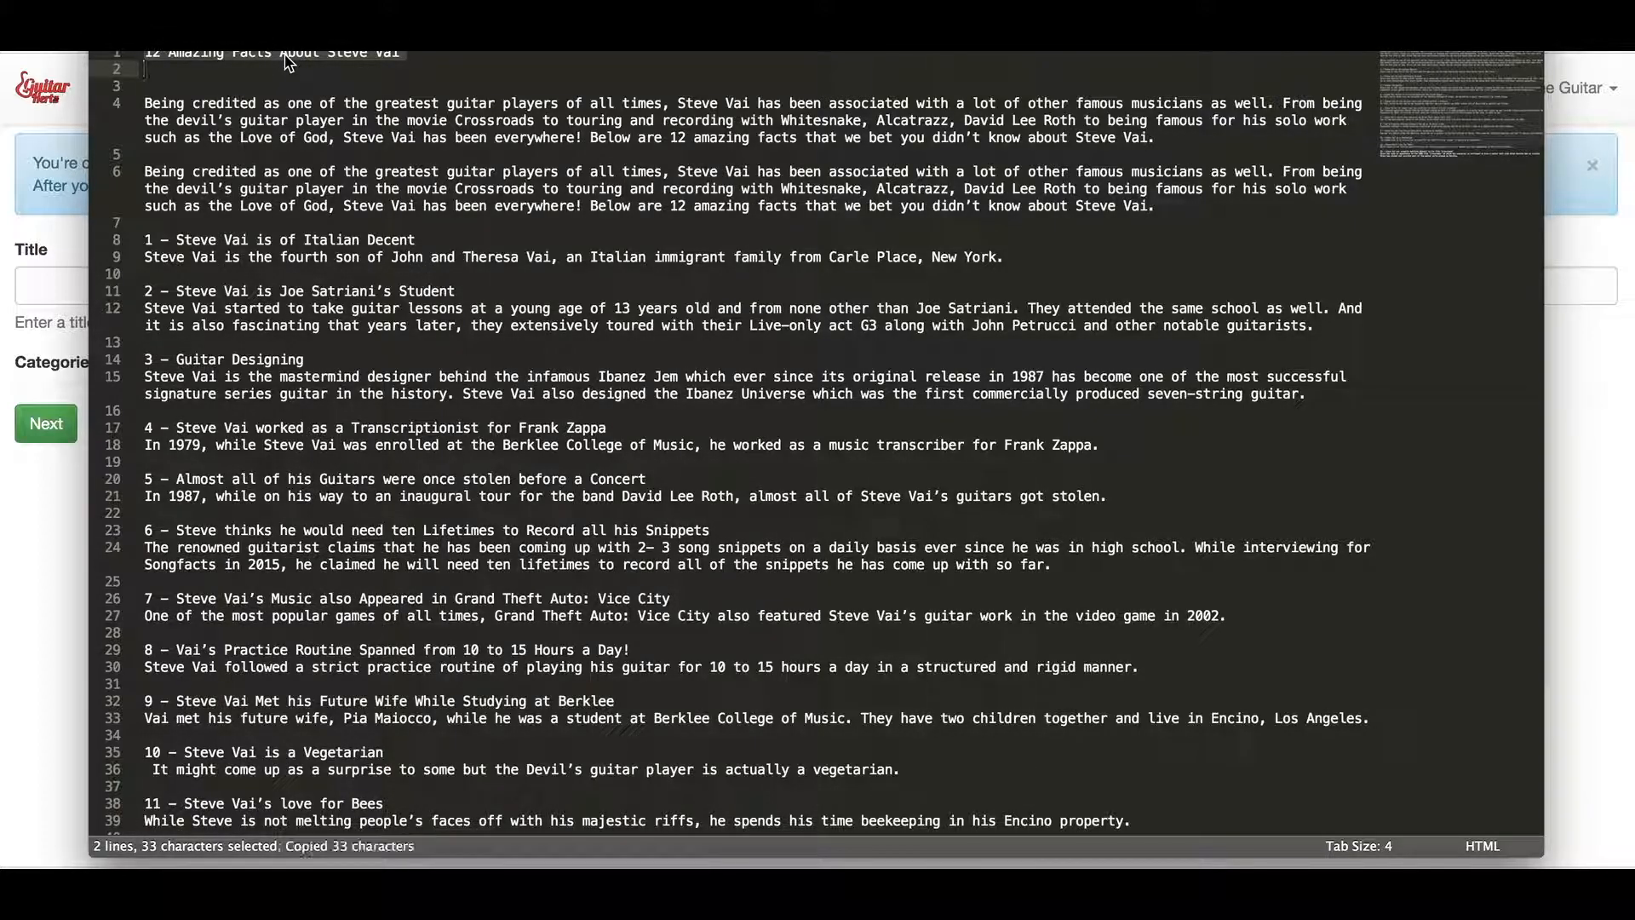
key(super+Tab)
click(102, 302)
key(super+v)
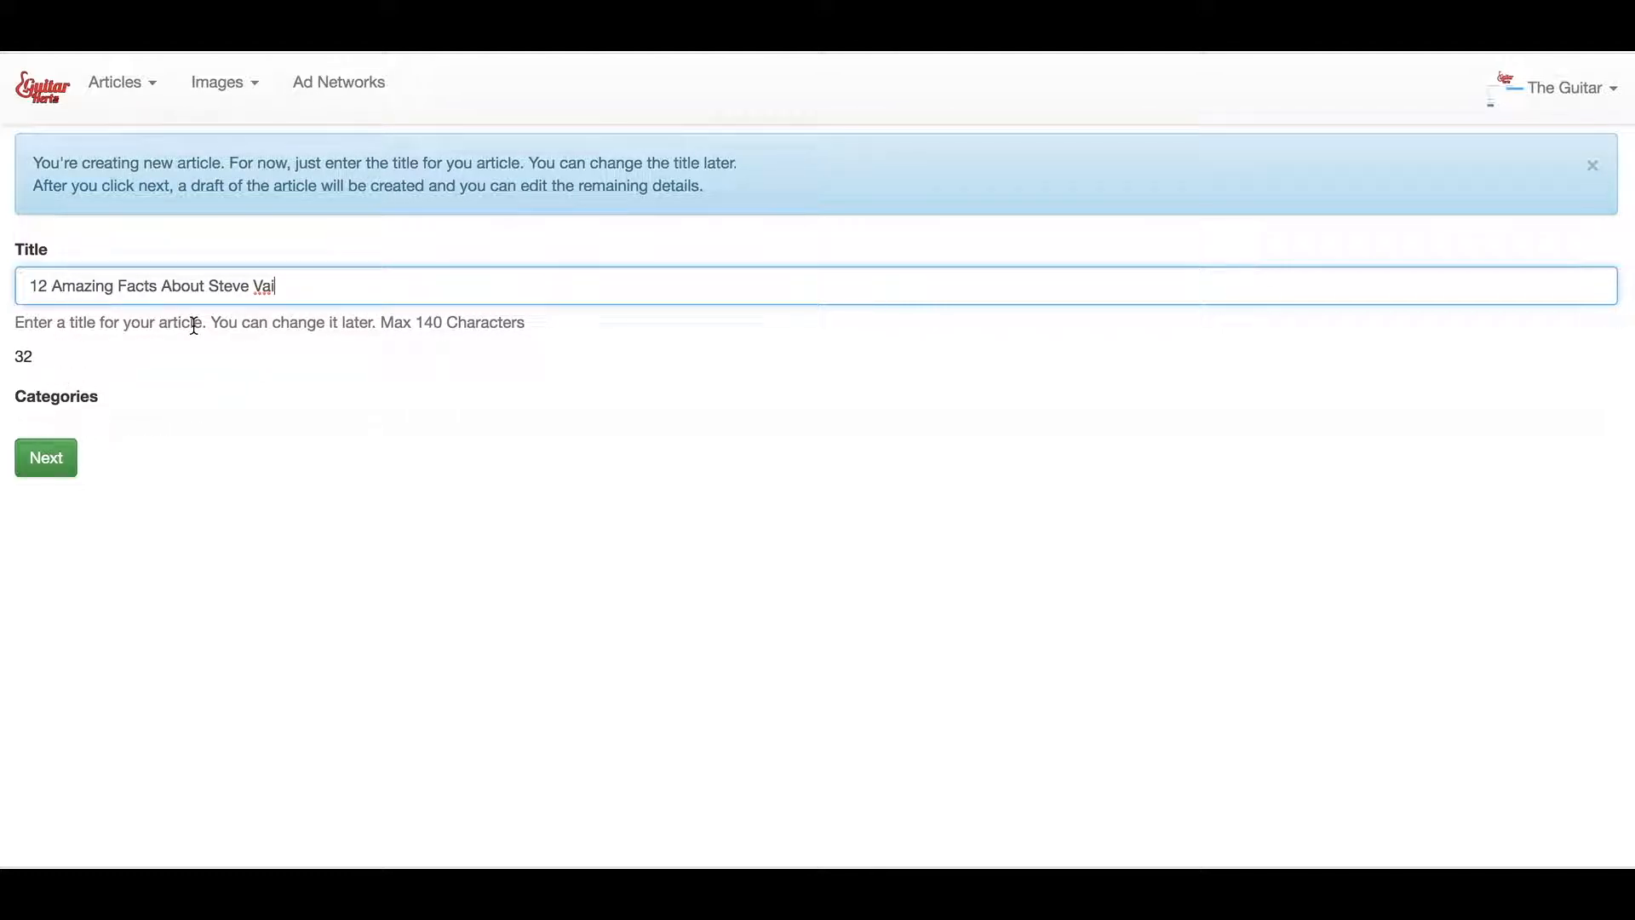
Press Next to save the '12 Amazing Facts About Steve Vai' draft and open its editor
click(44, 479)
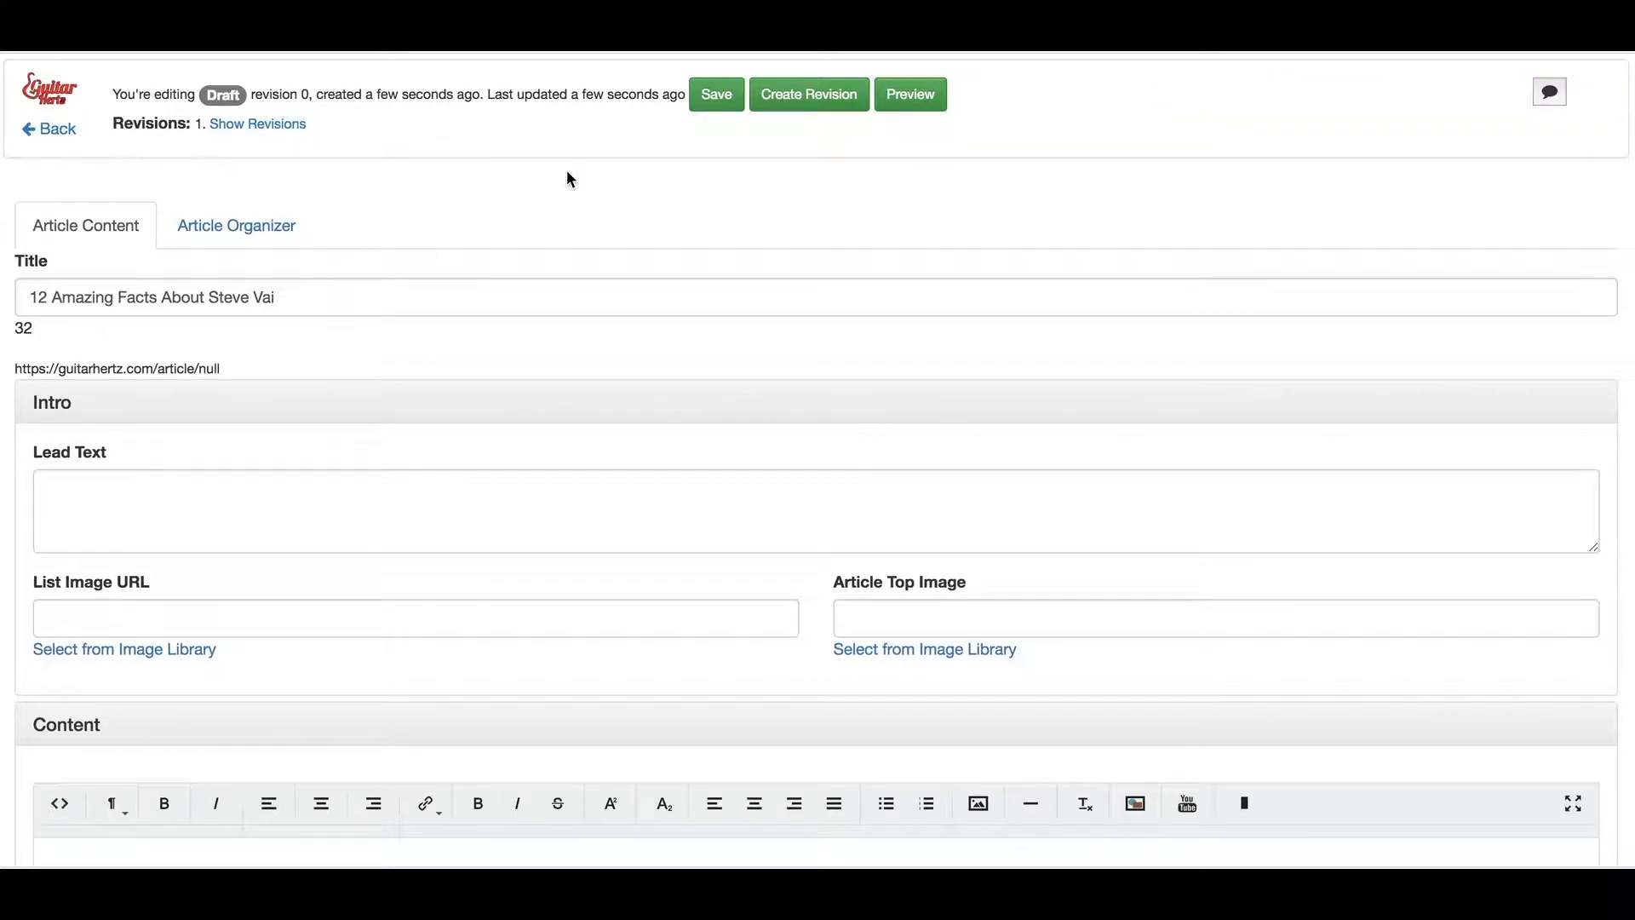
click(226, 219)
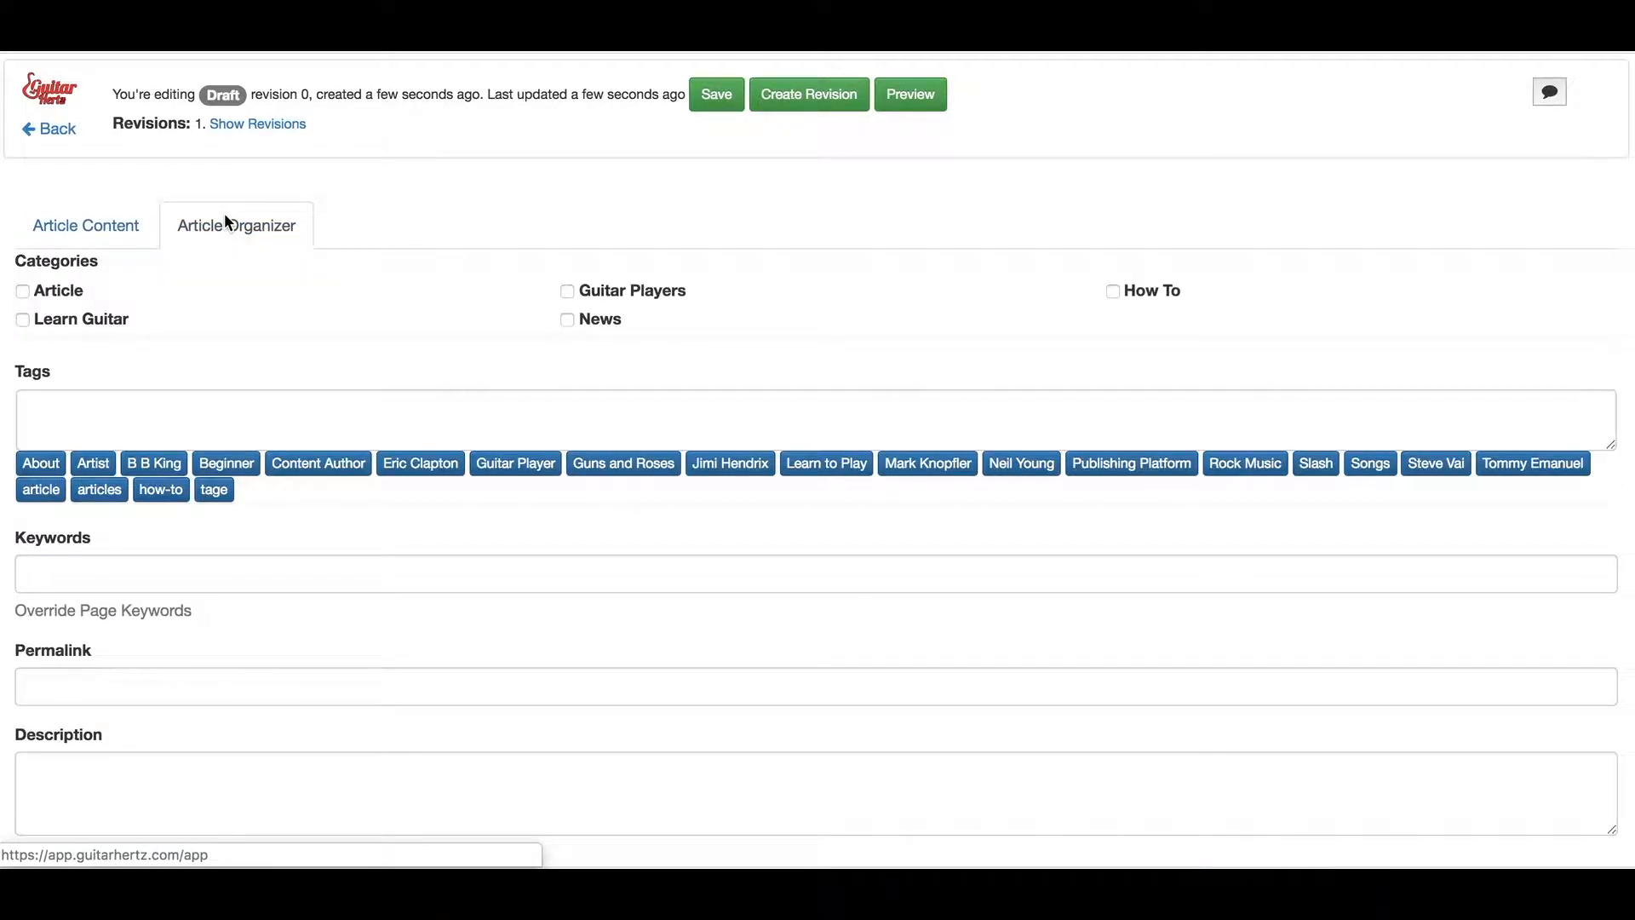
click(100, 224)
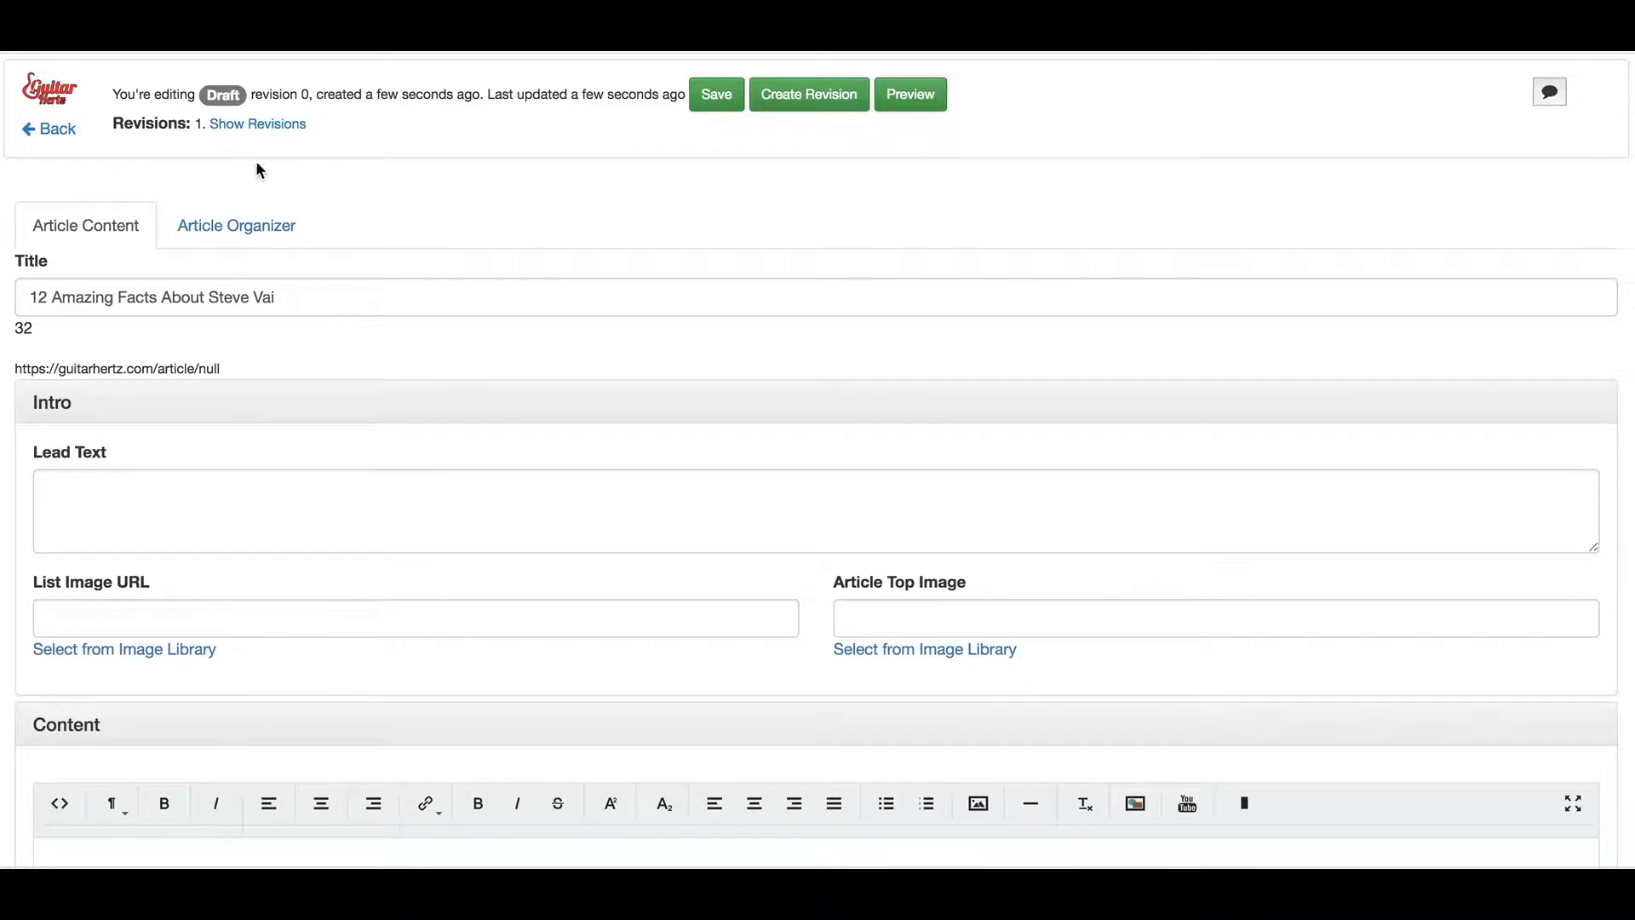
click(119, 489)
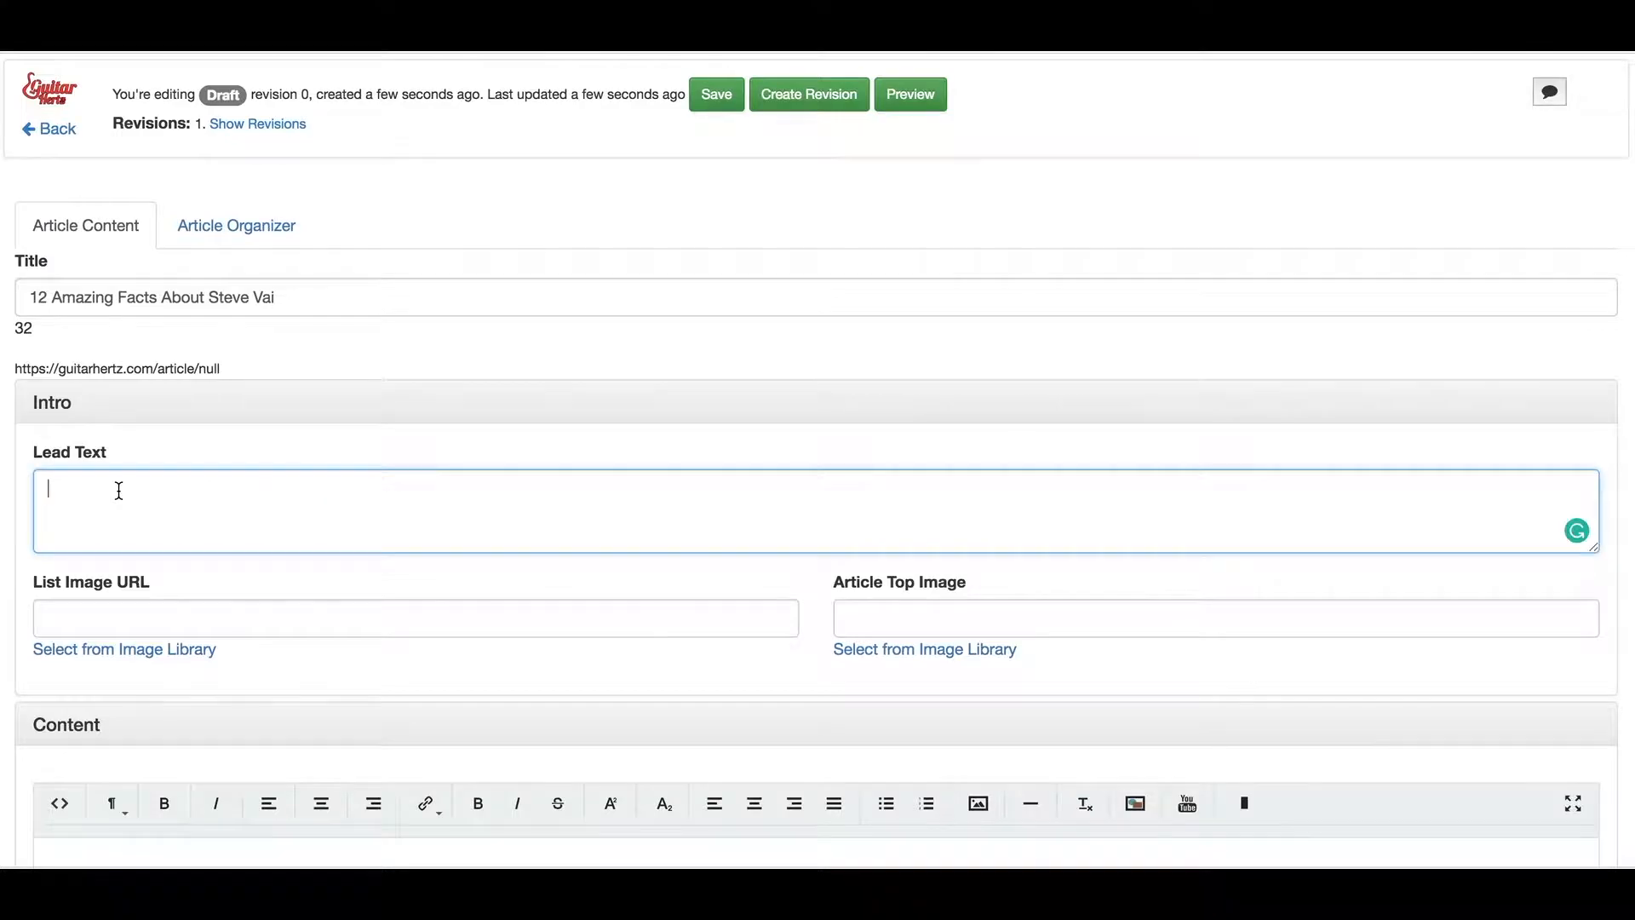
key(super+Tab)
key(super+Tab)
key(super+Tab)
key(super+Tab)
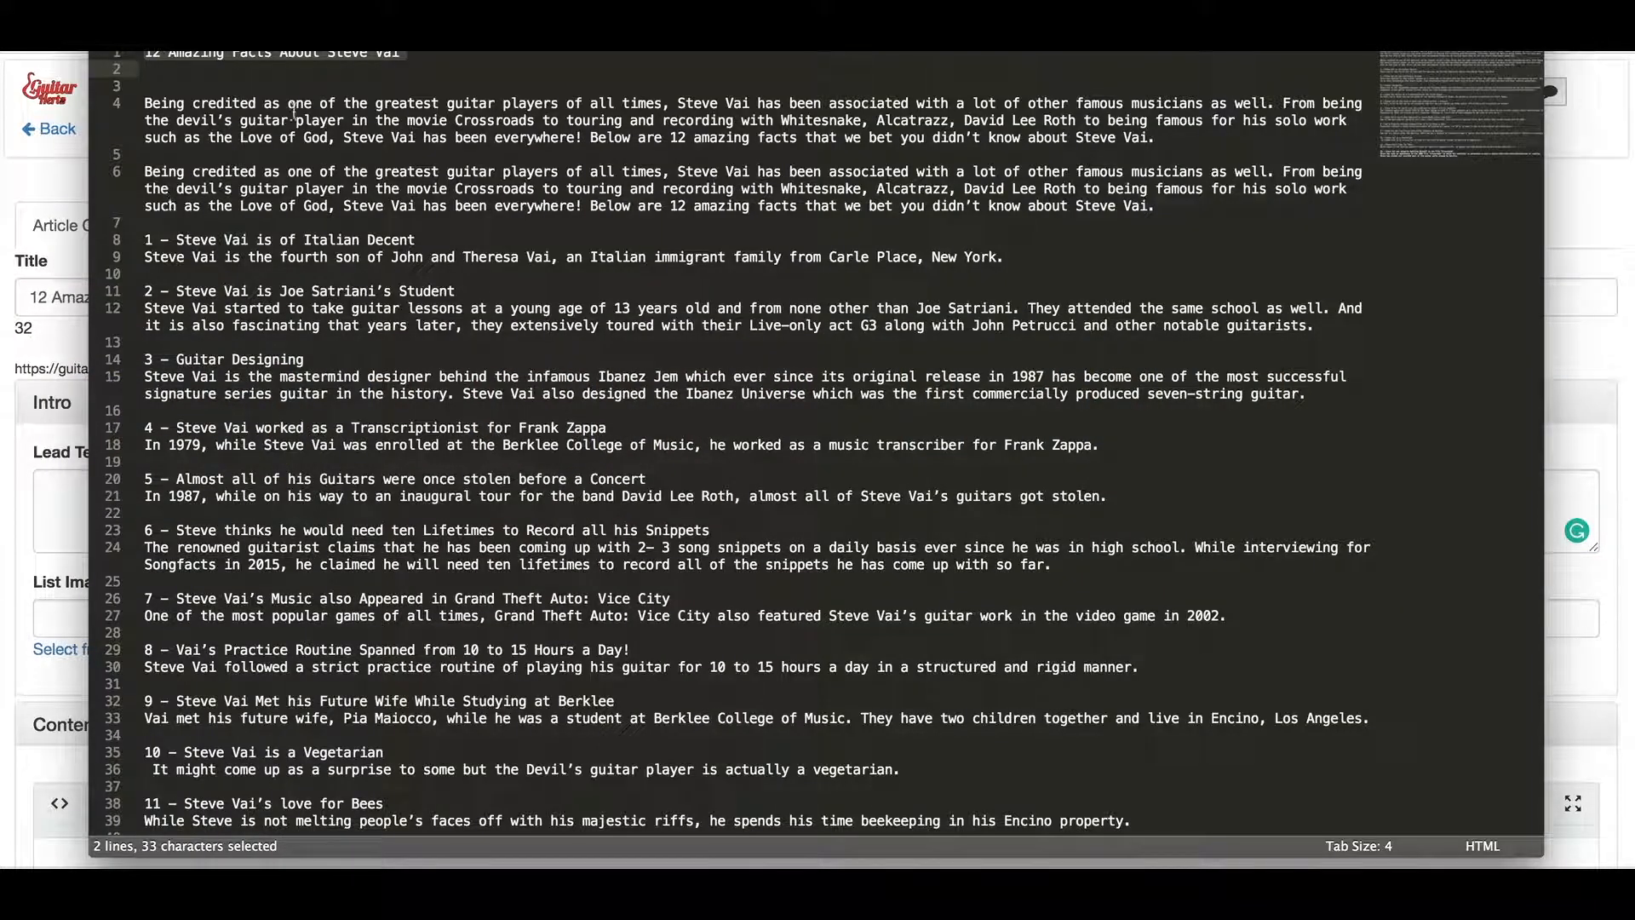
Paste the Steve Vai intro paragraph into Lead Text and accept Grammarly's 'be famous' fix
drag(1162, 136, 241, 79)
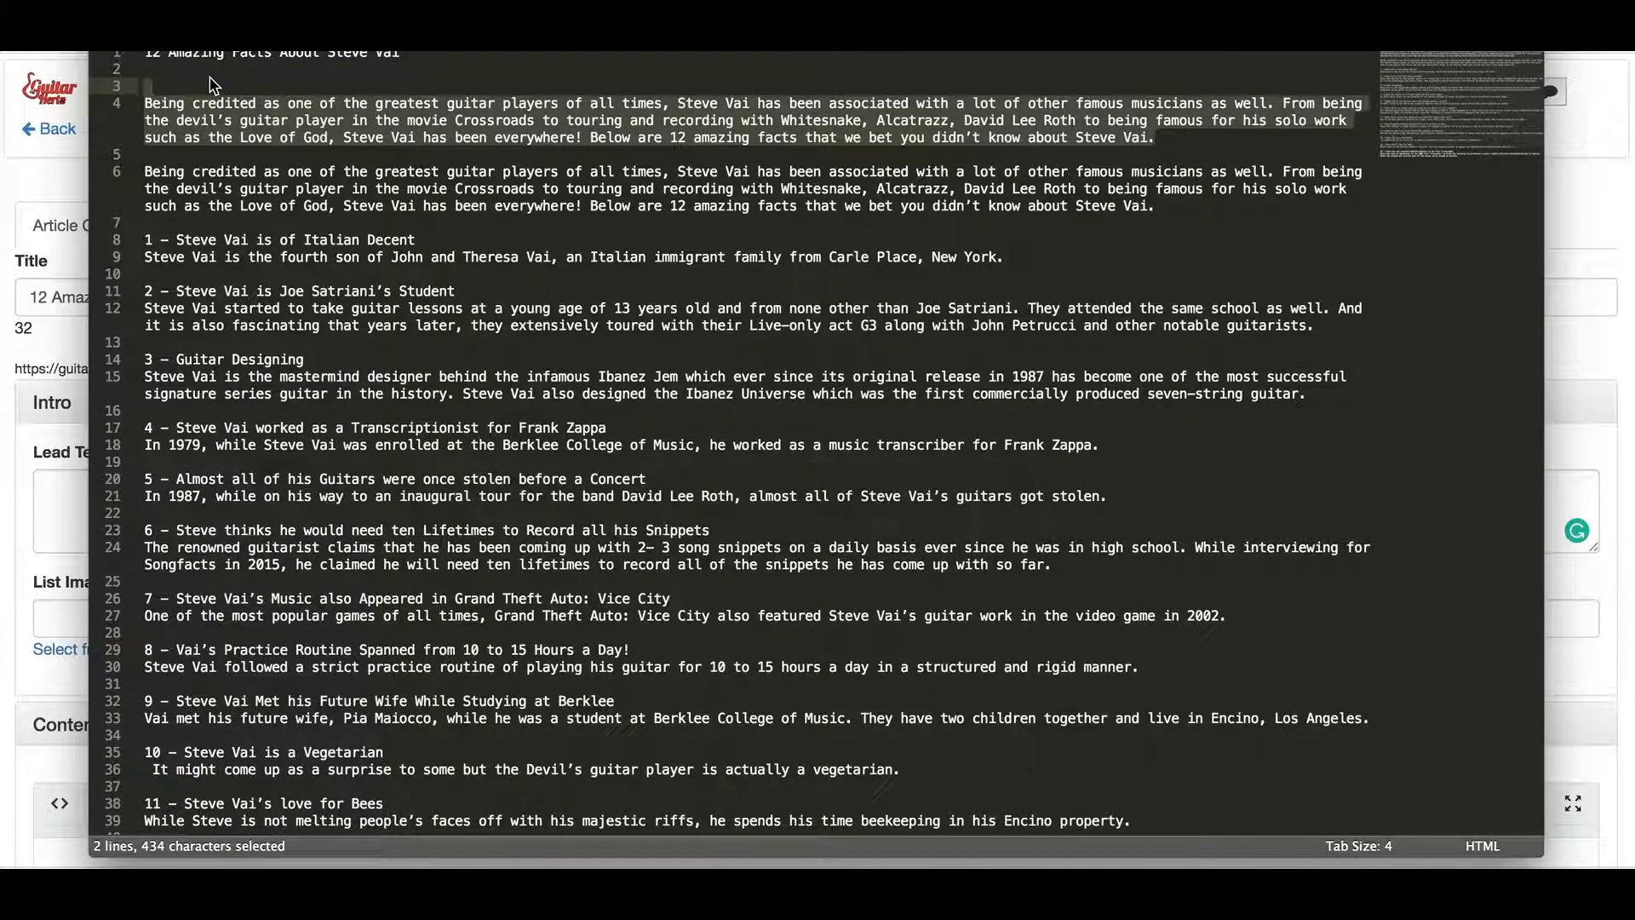
click(68, 503)
key(super+v)
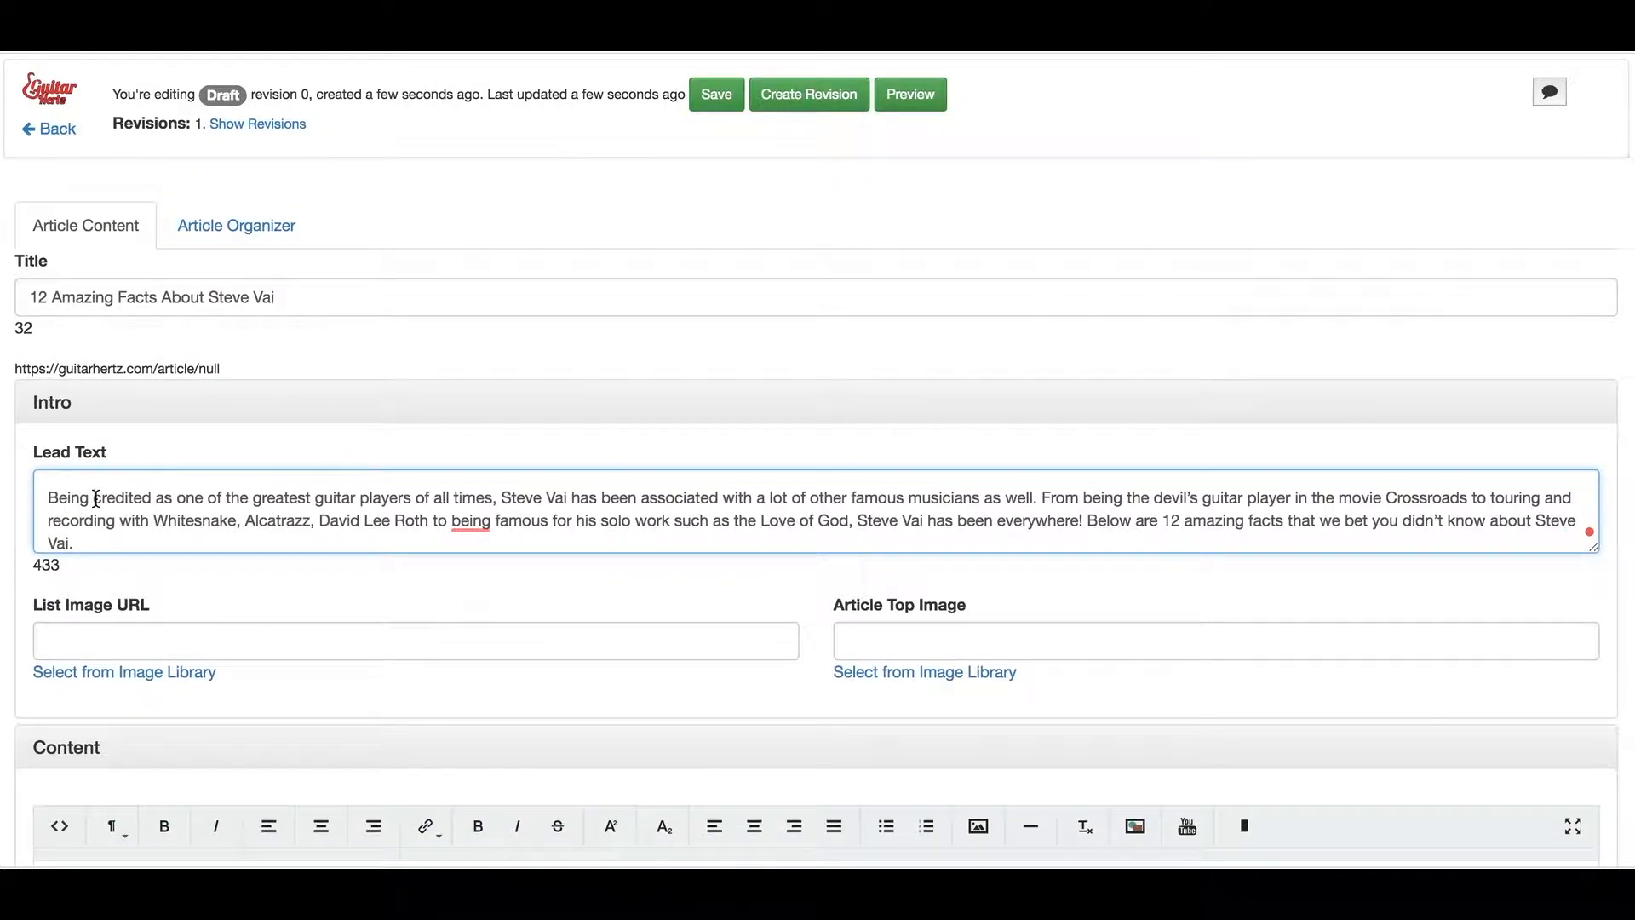
scroll(128, 502, down, 1)
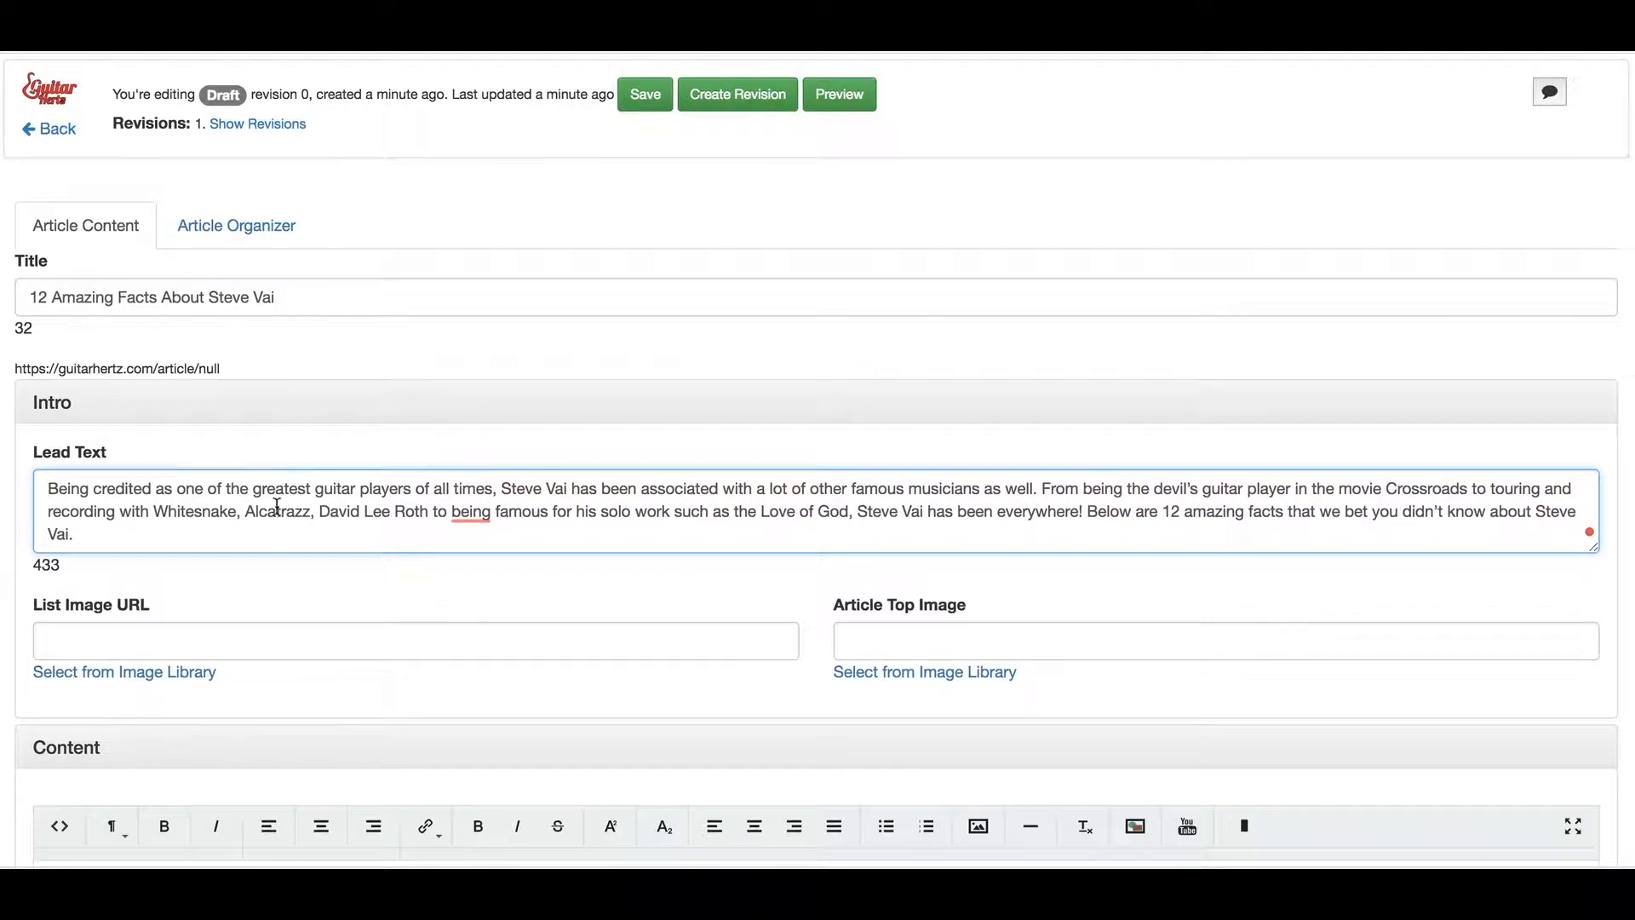
mouse_move(477, 513)
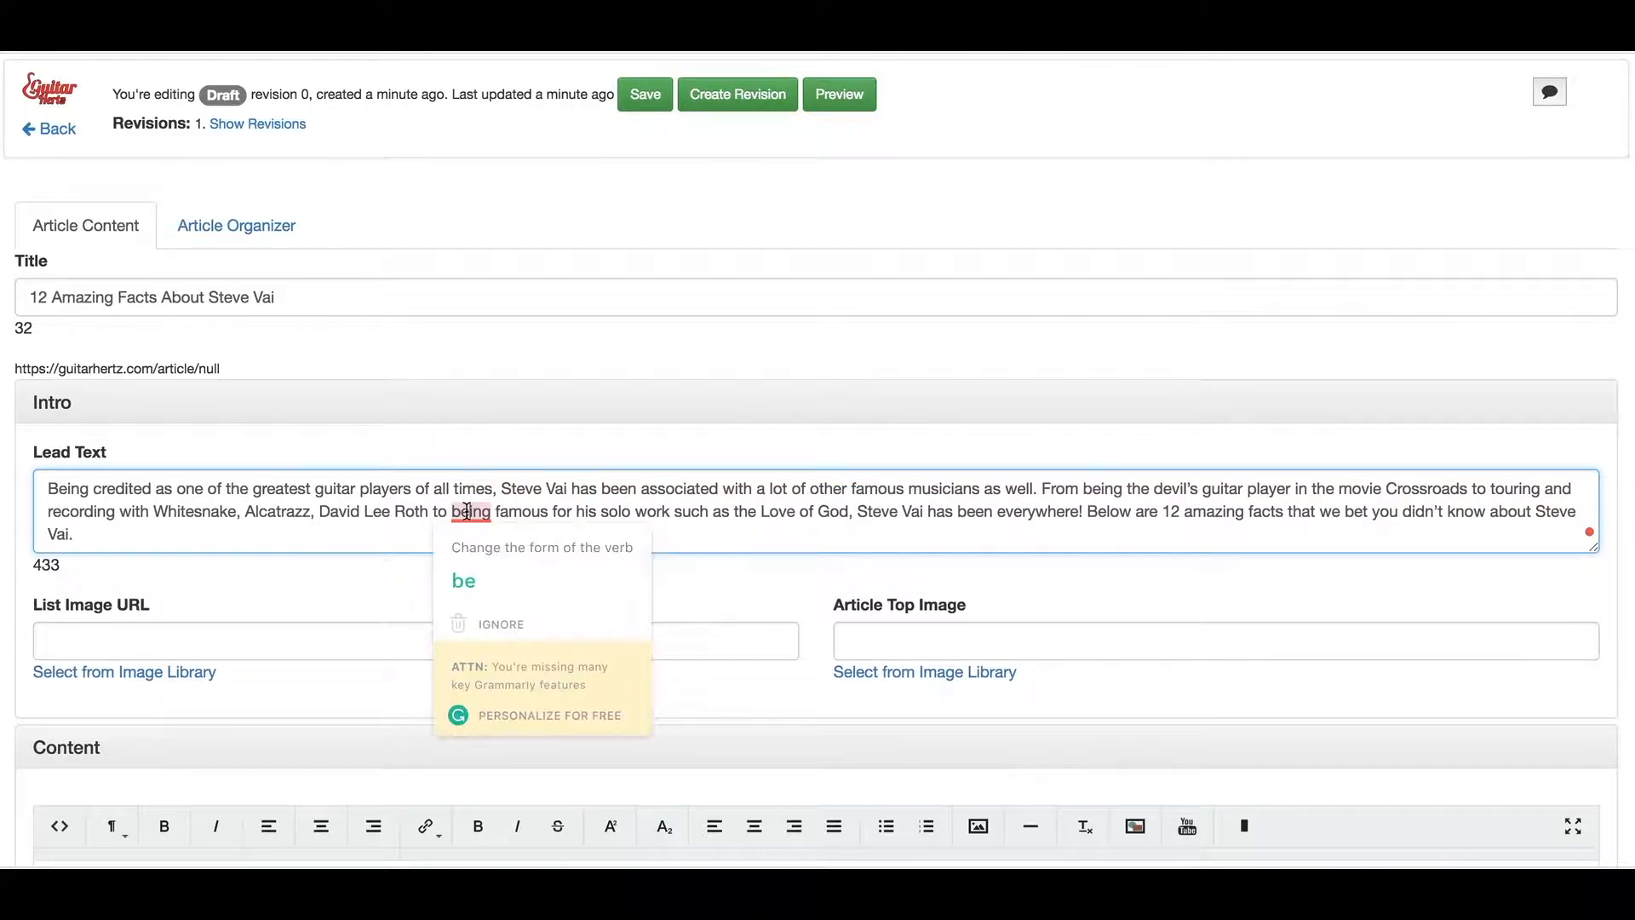
click(489, 585)
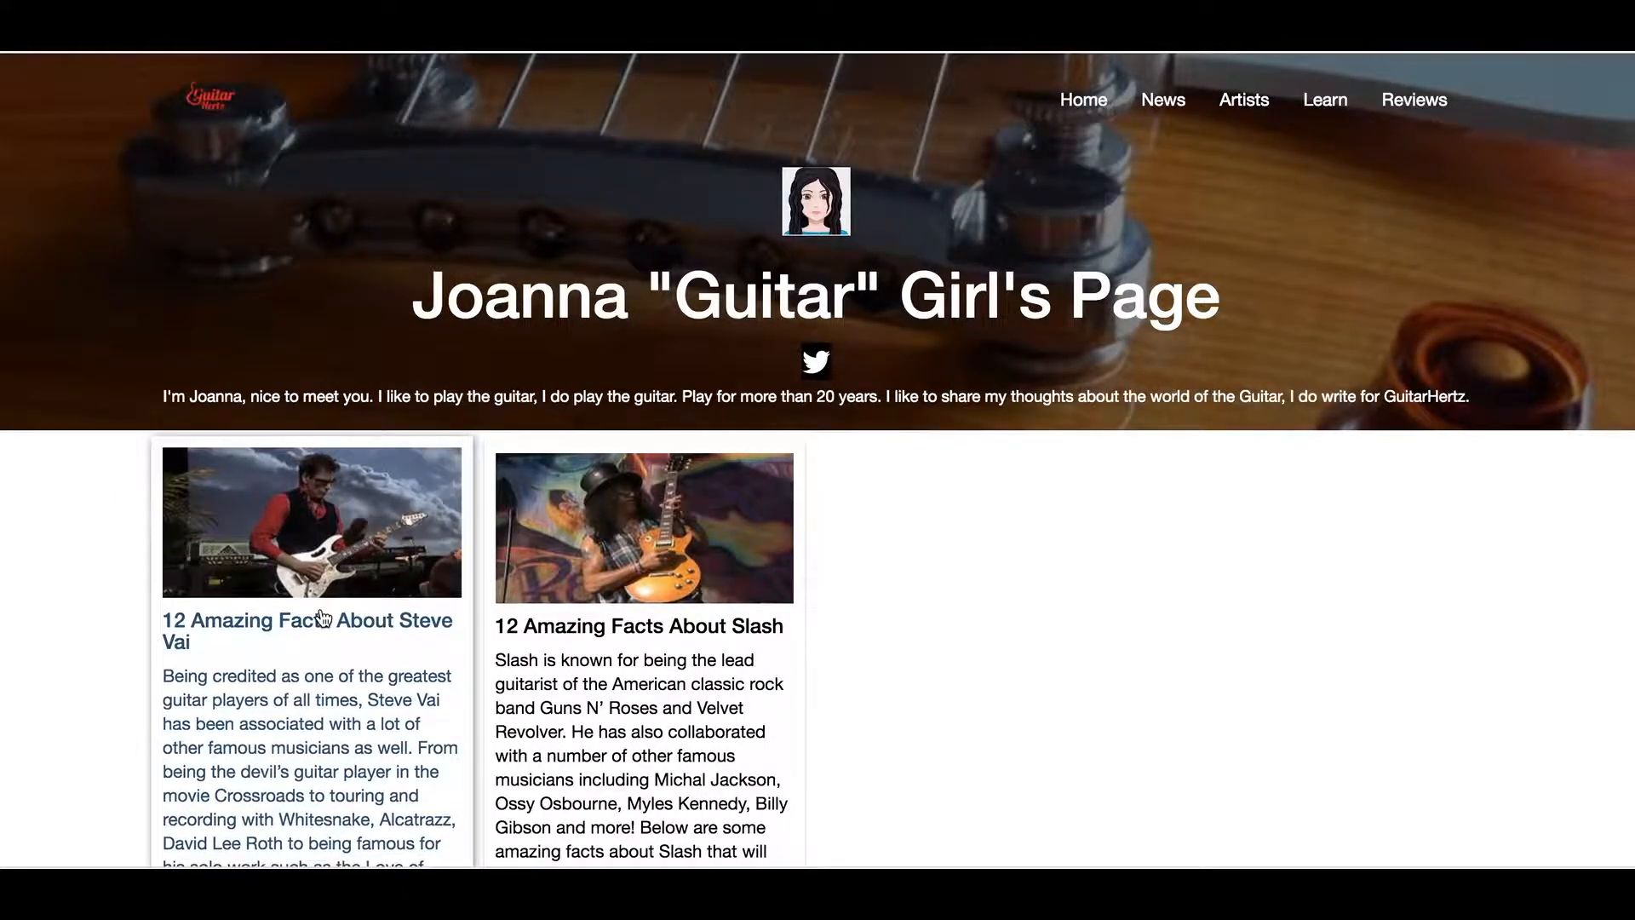
scroll(275, 679, down, 2)
scroll(275, 679, down, 1)
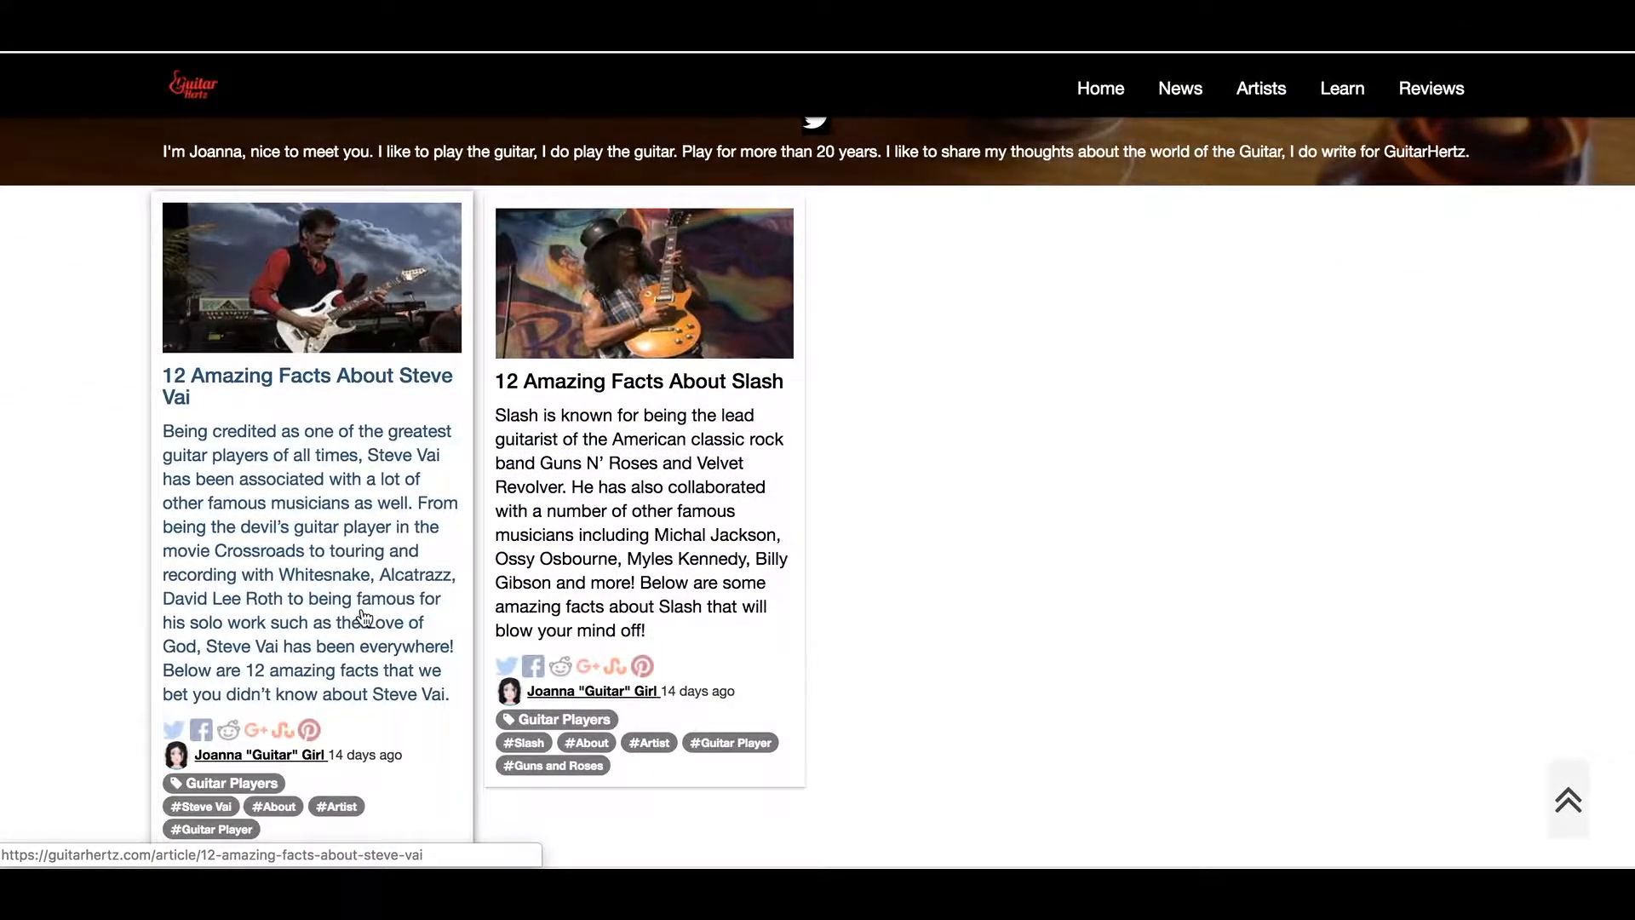
click(274, 528)
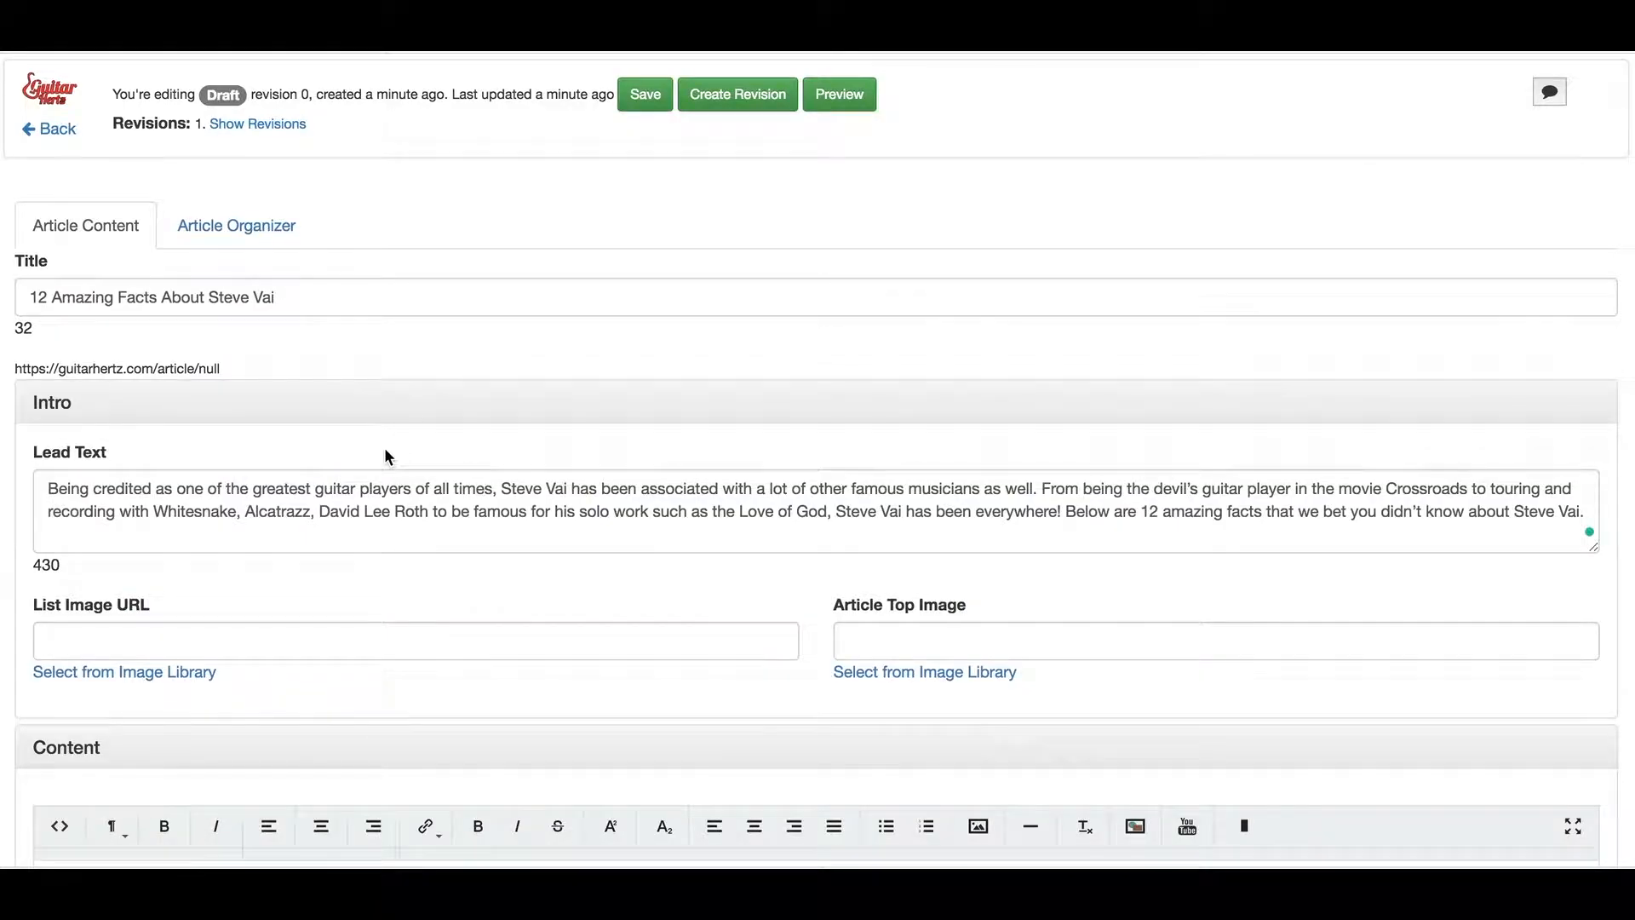
scroll(385, 450, down, 3)
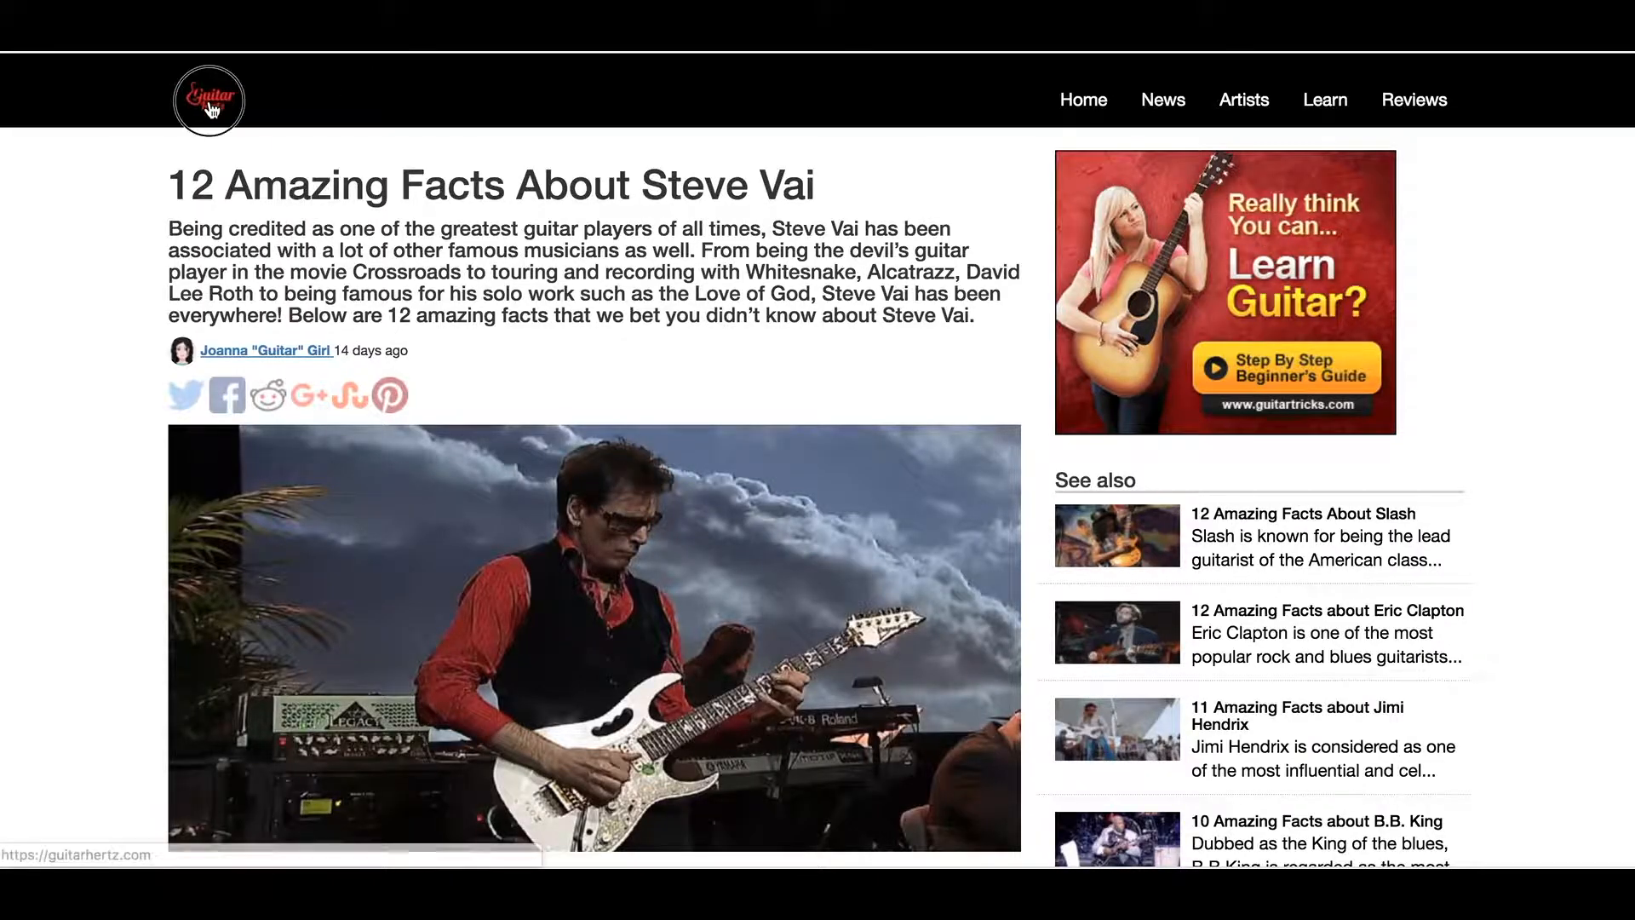
Go to the GuitarHertz home page with its 'Latest on GuitarHertz' article cards
click(211, 109)
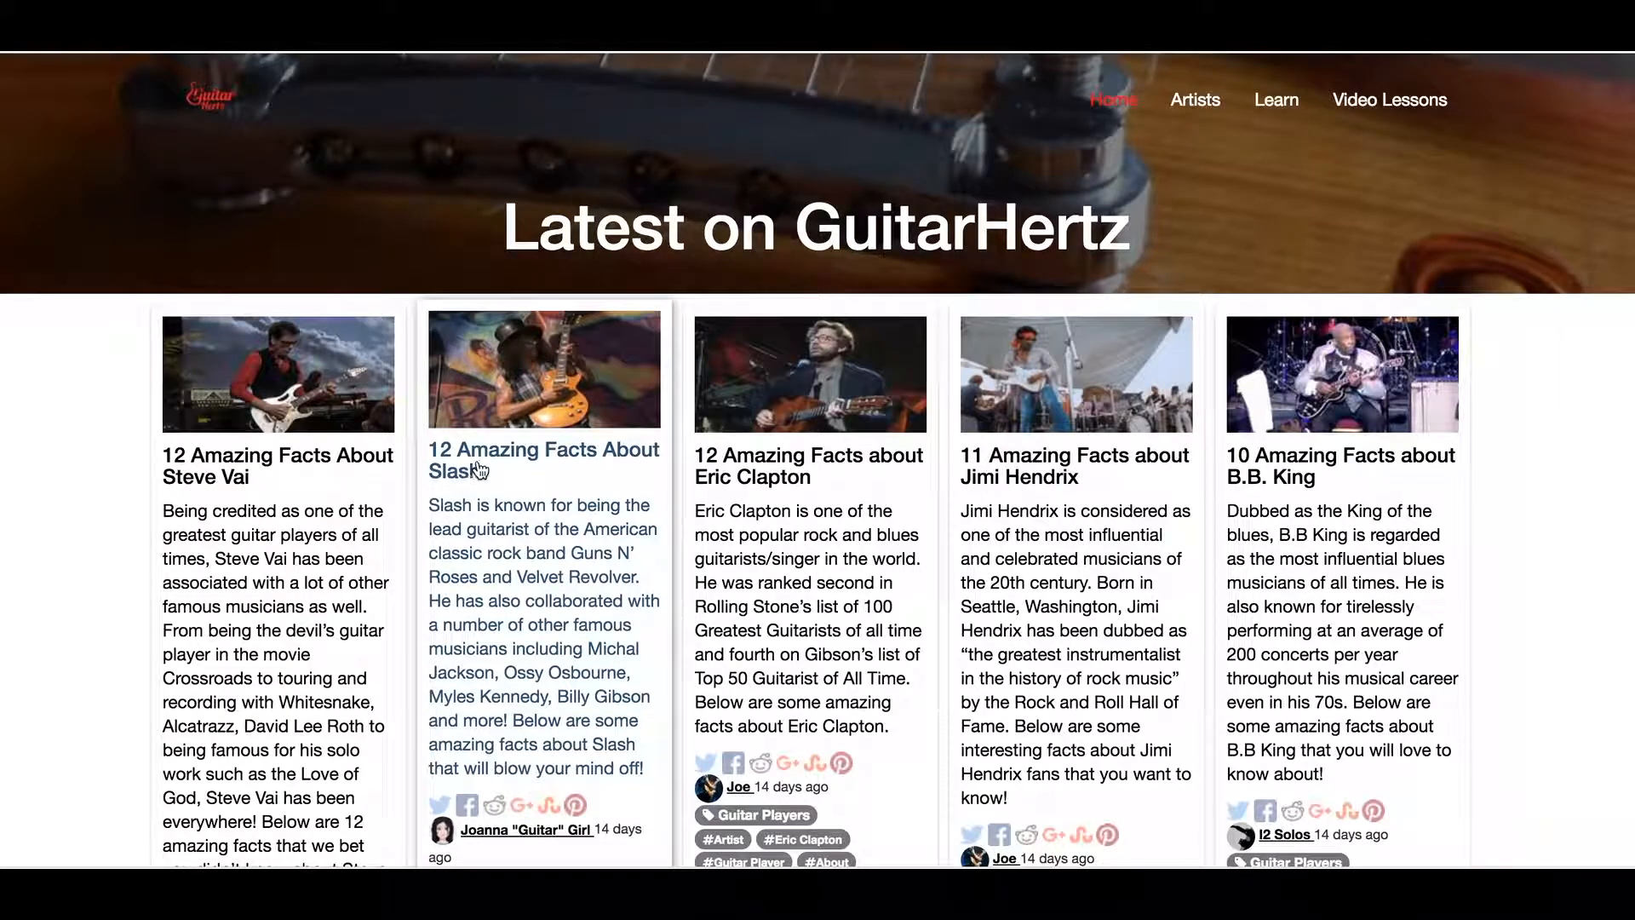
Open the '12 Amazing Facts About Slash' article and browse its content and ads
click(480, 469)
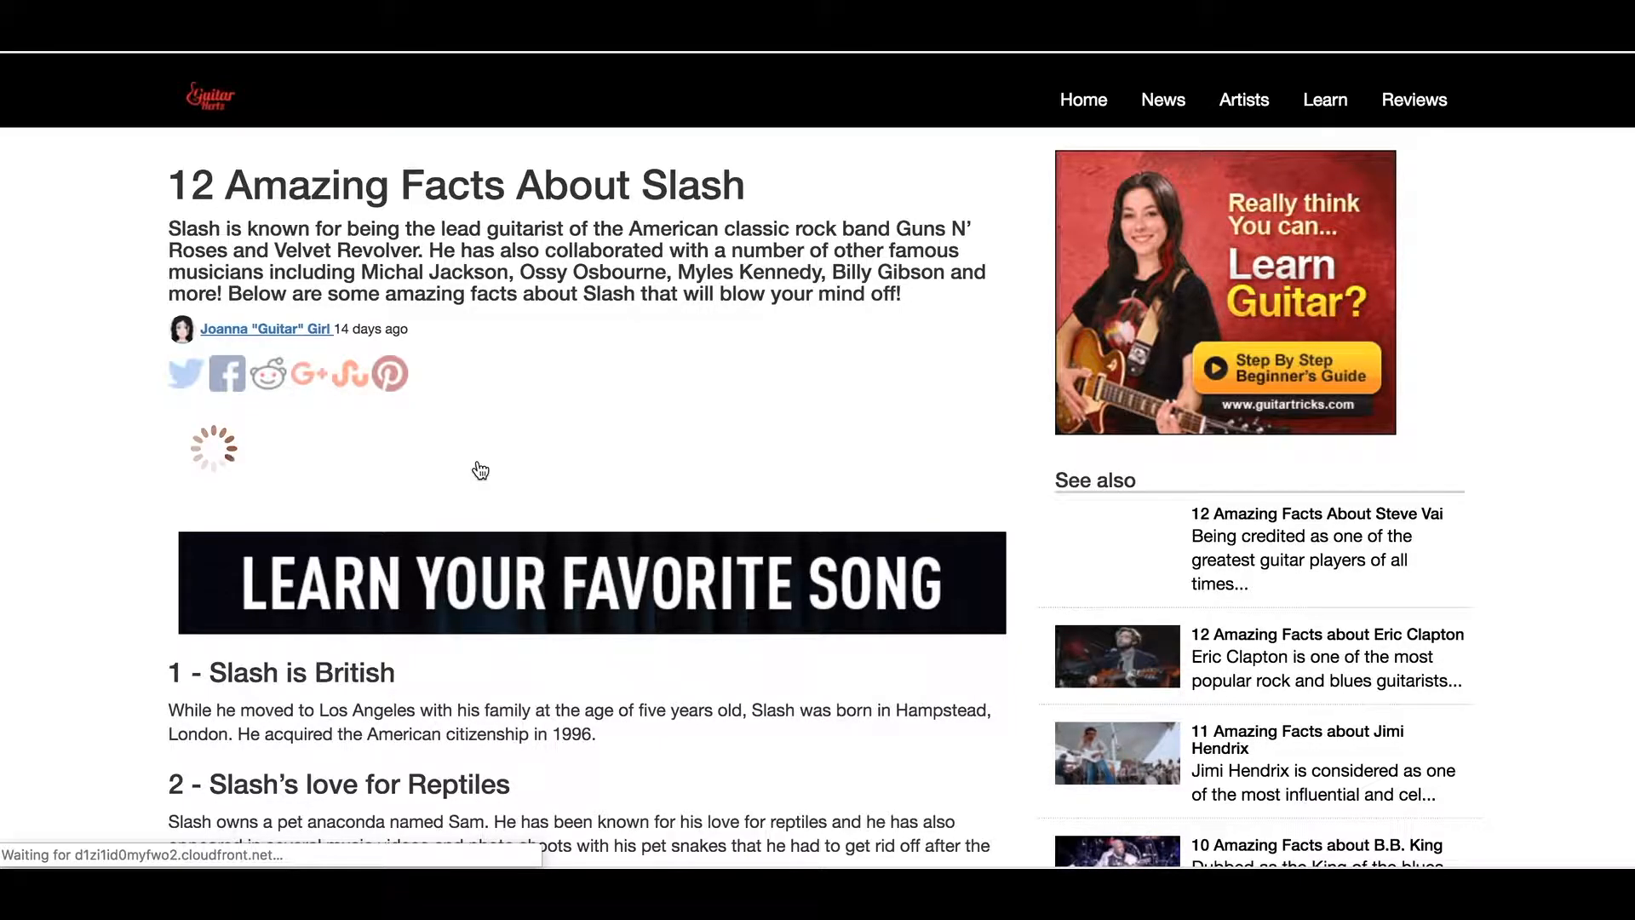
scroll(479, 469, down, 2)
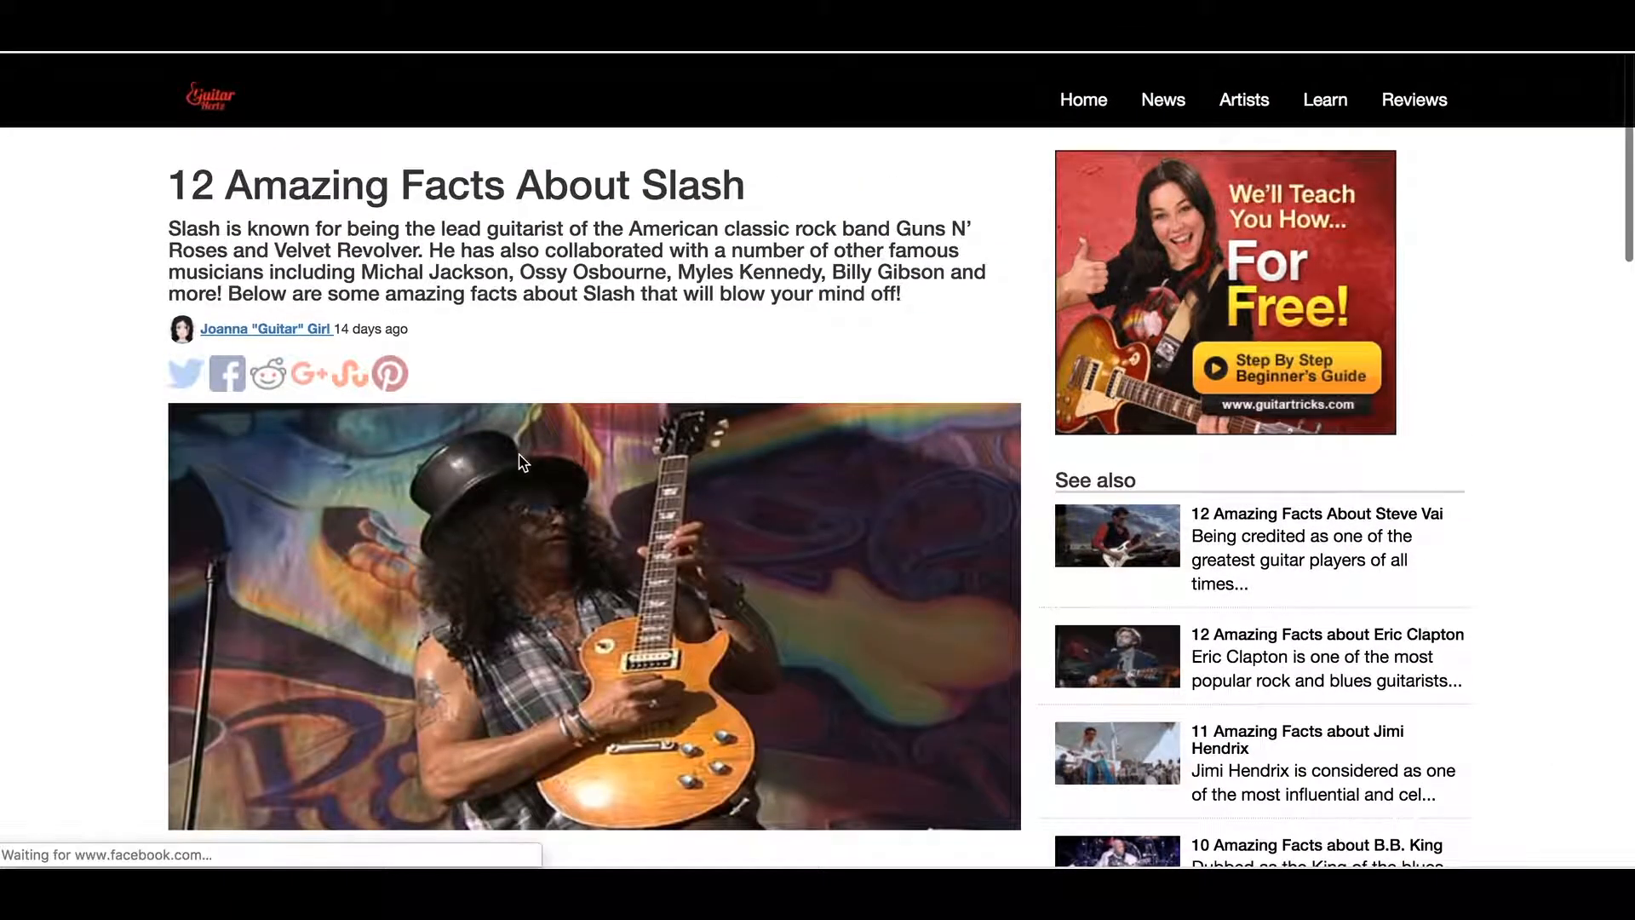
scroll(506, 422, down, 1)
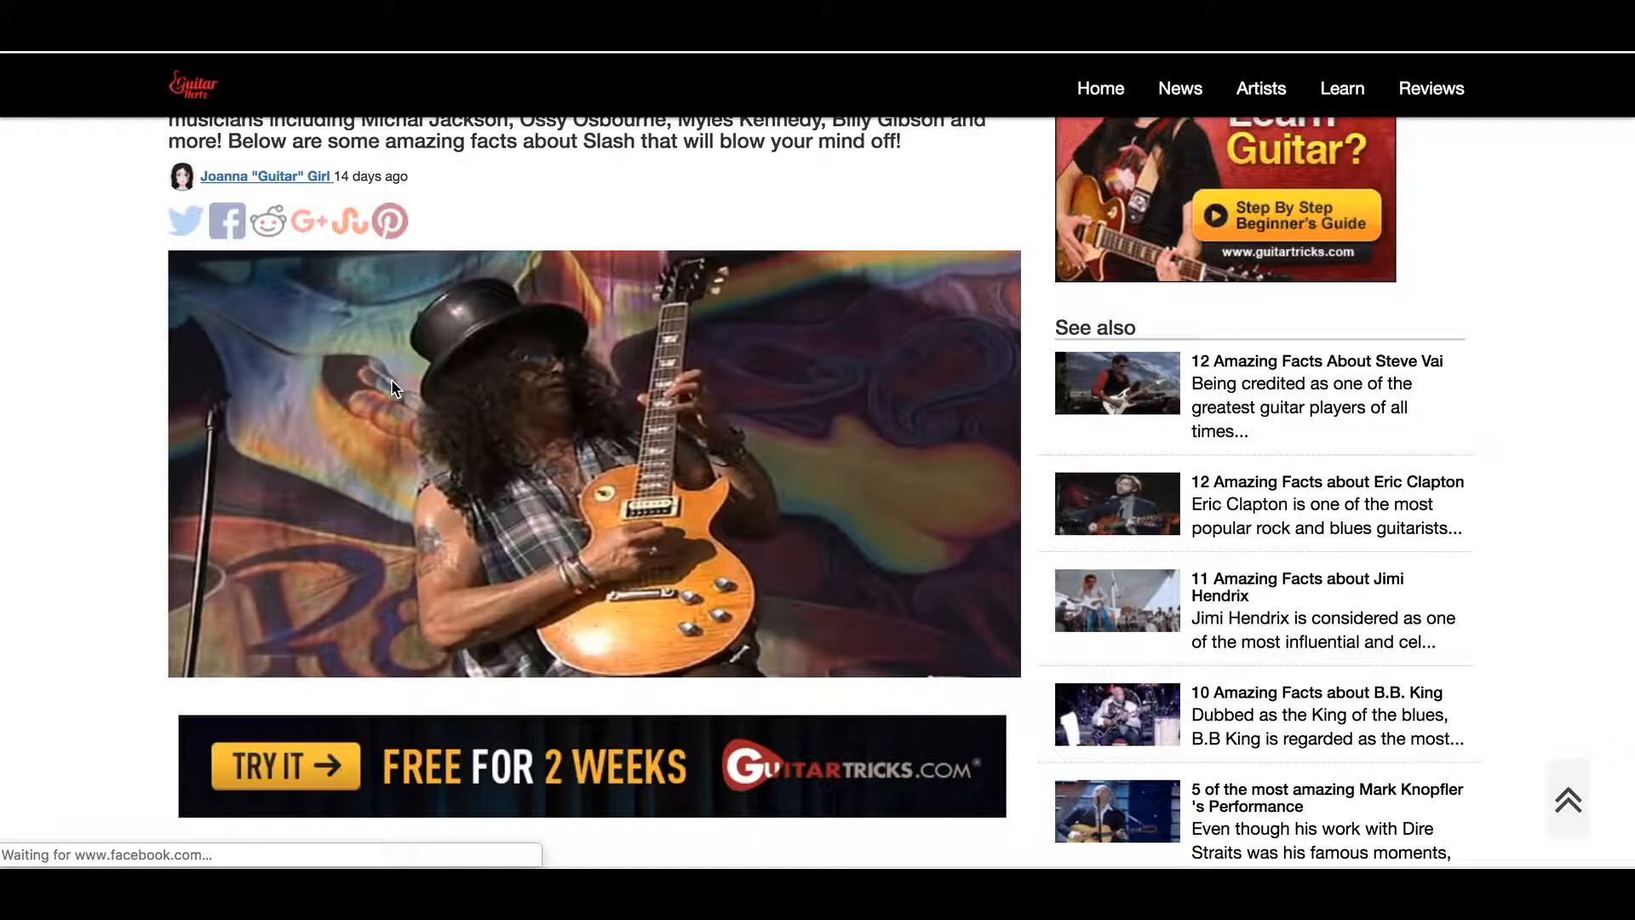
scroll(391, 380, up, 3)
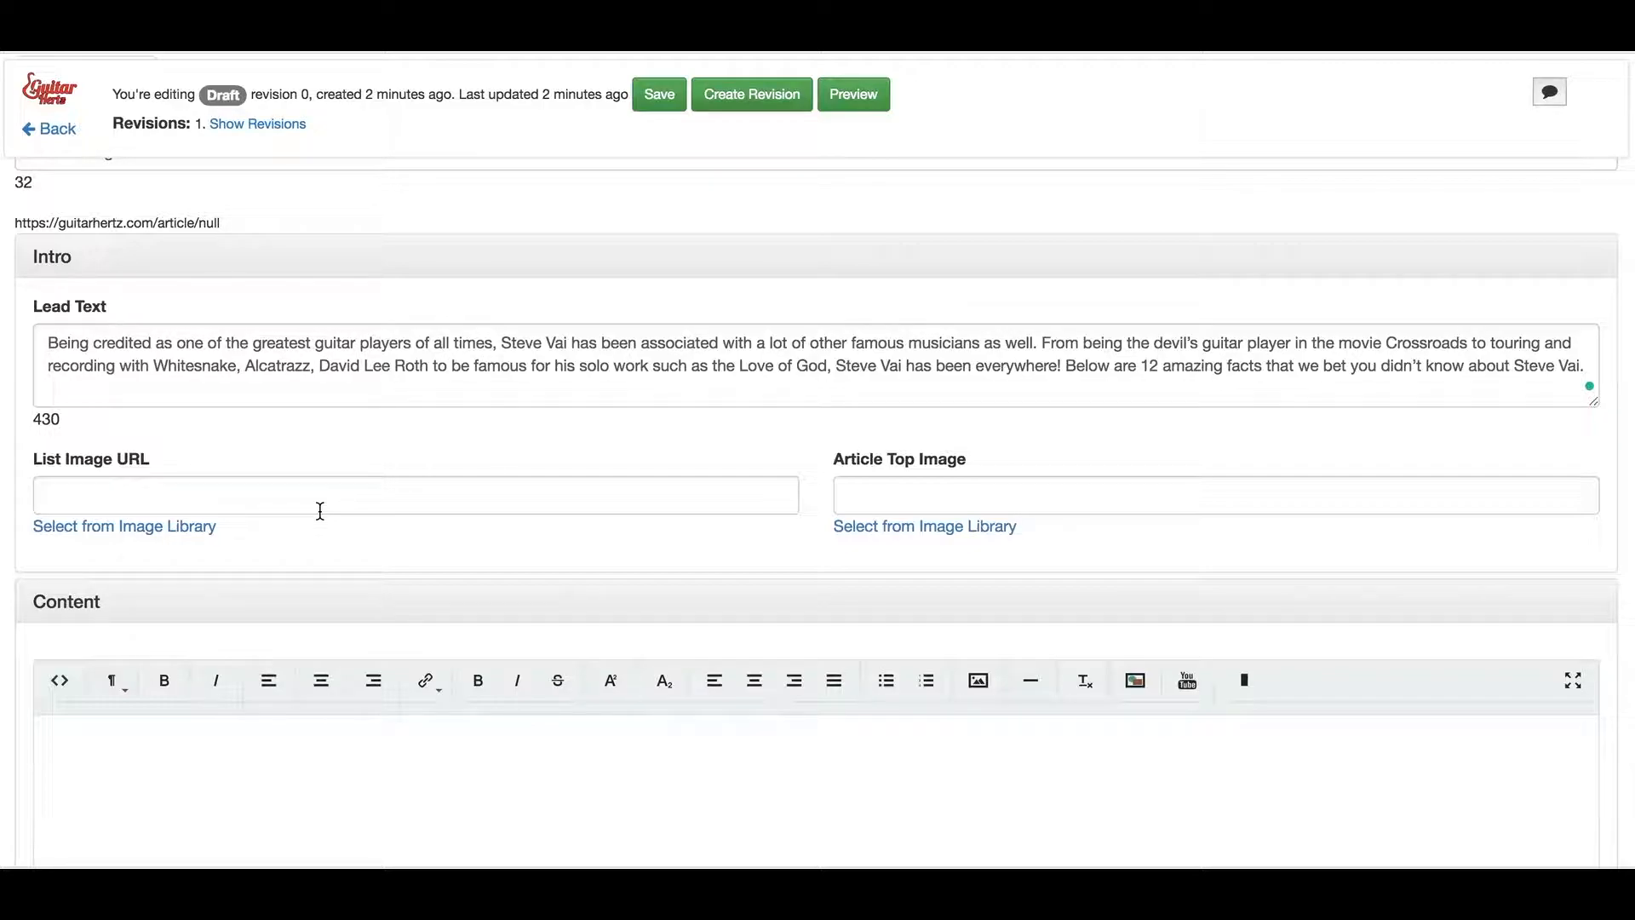
Open the image library to choose the article's list image
click(134, 535)
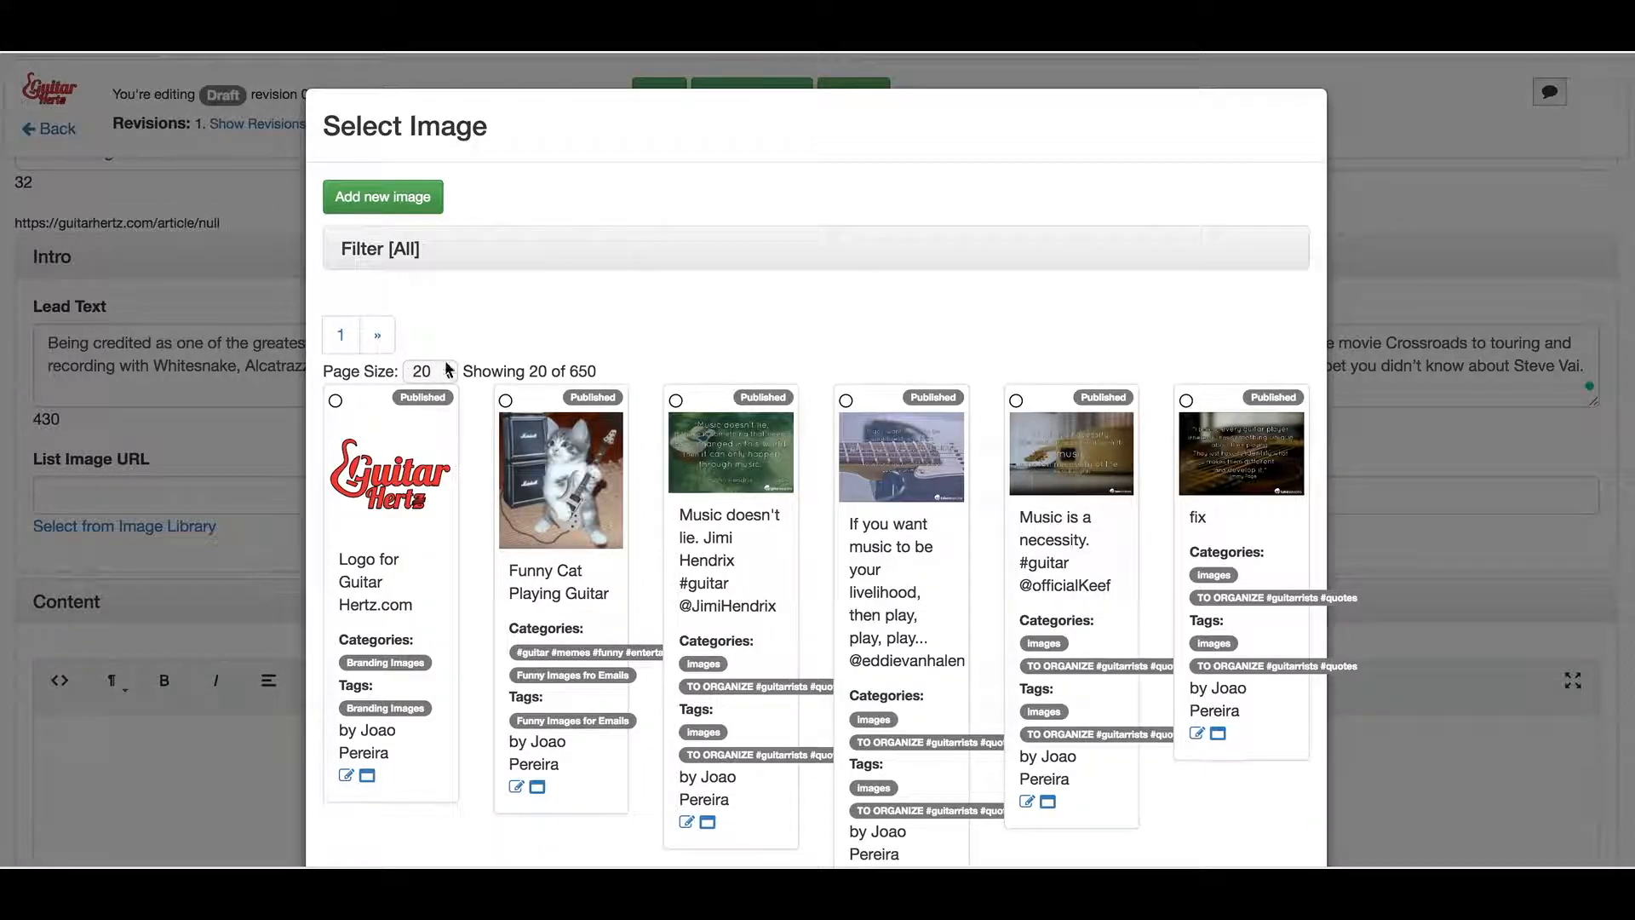
scroll(505, 372, down, 5)
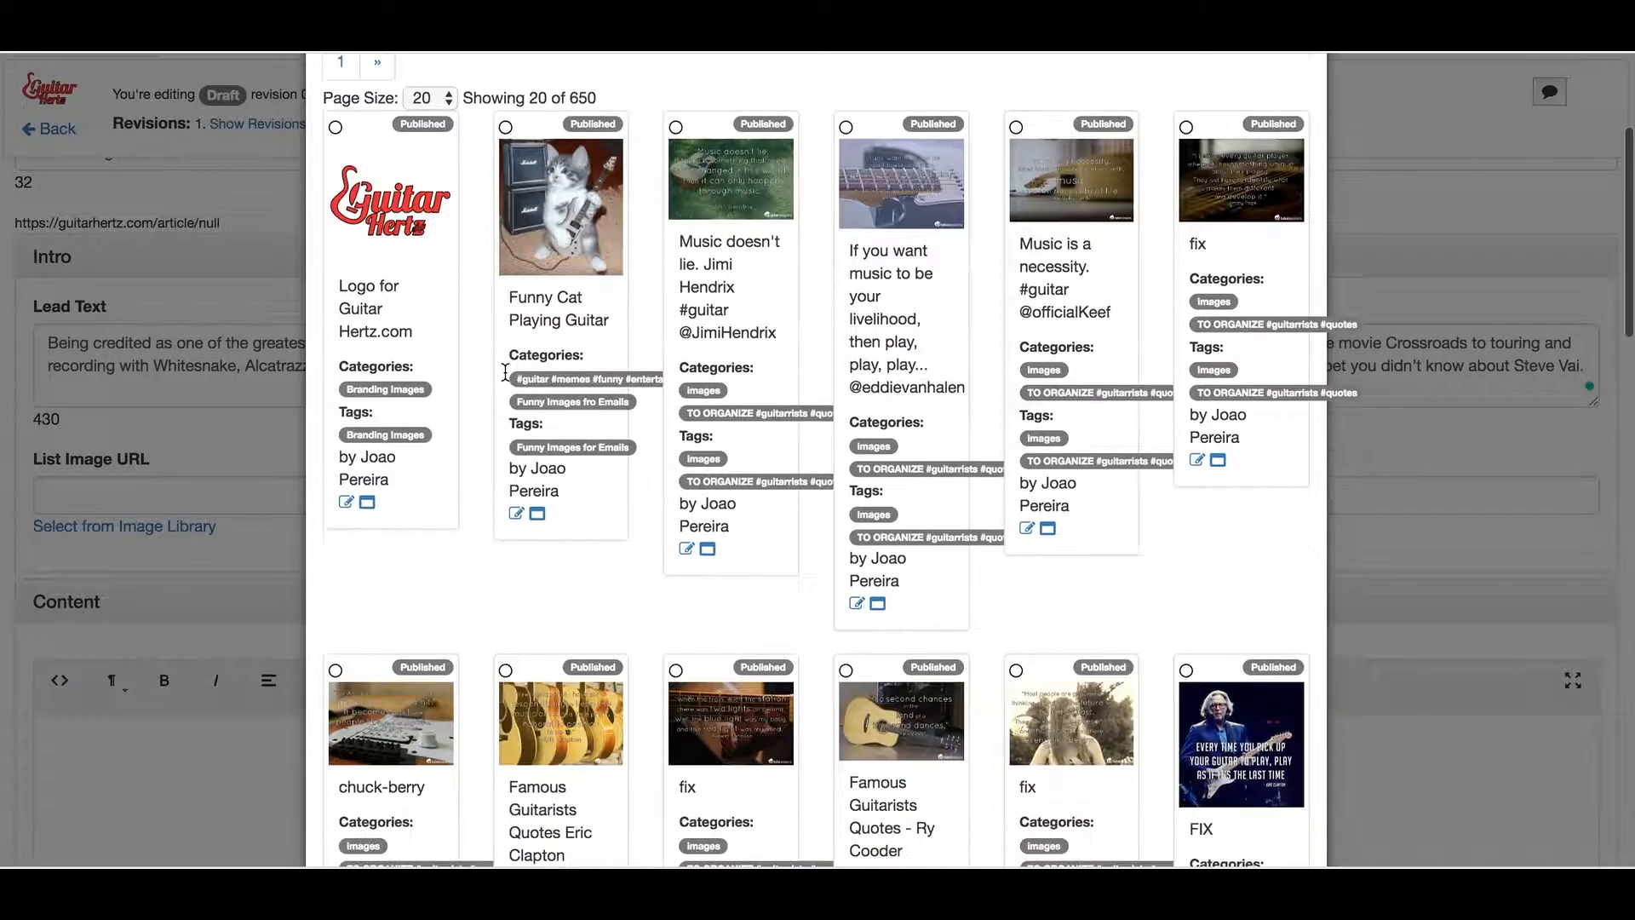
scroll(505, 373, up, 5)
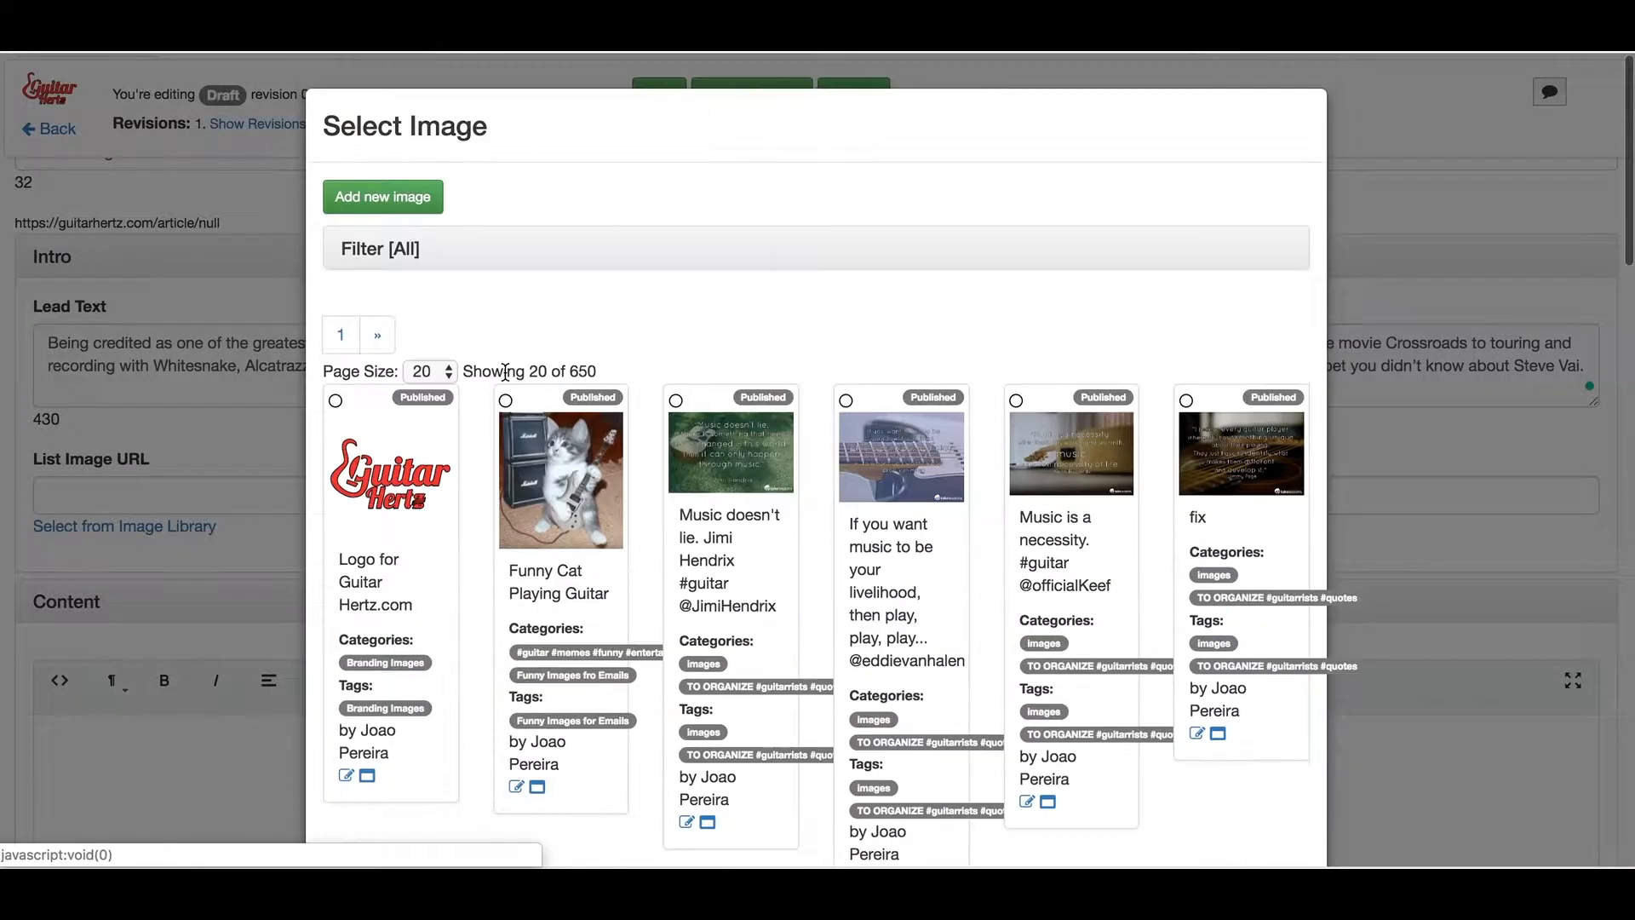
Filter the image library by the search term 'cat', leaving three matches
click(390, 258)
click(412, 336)
text(cat)
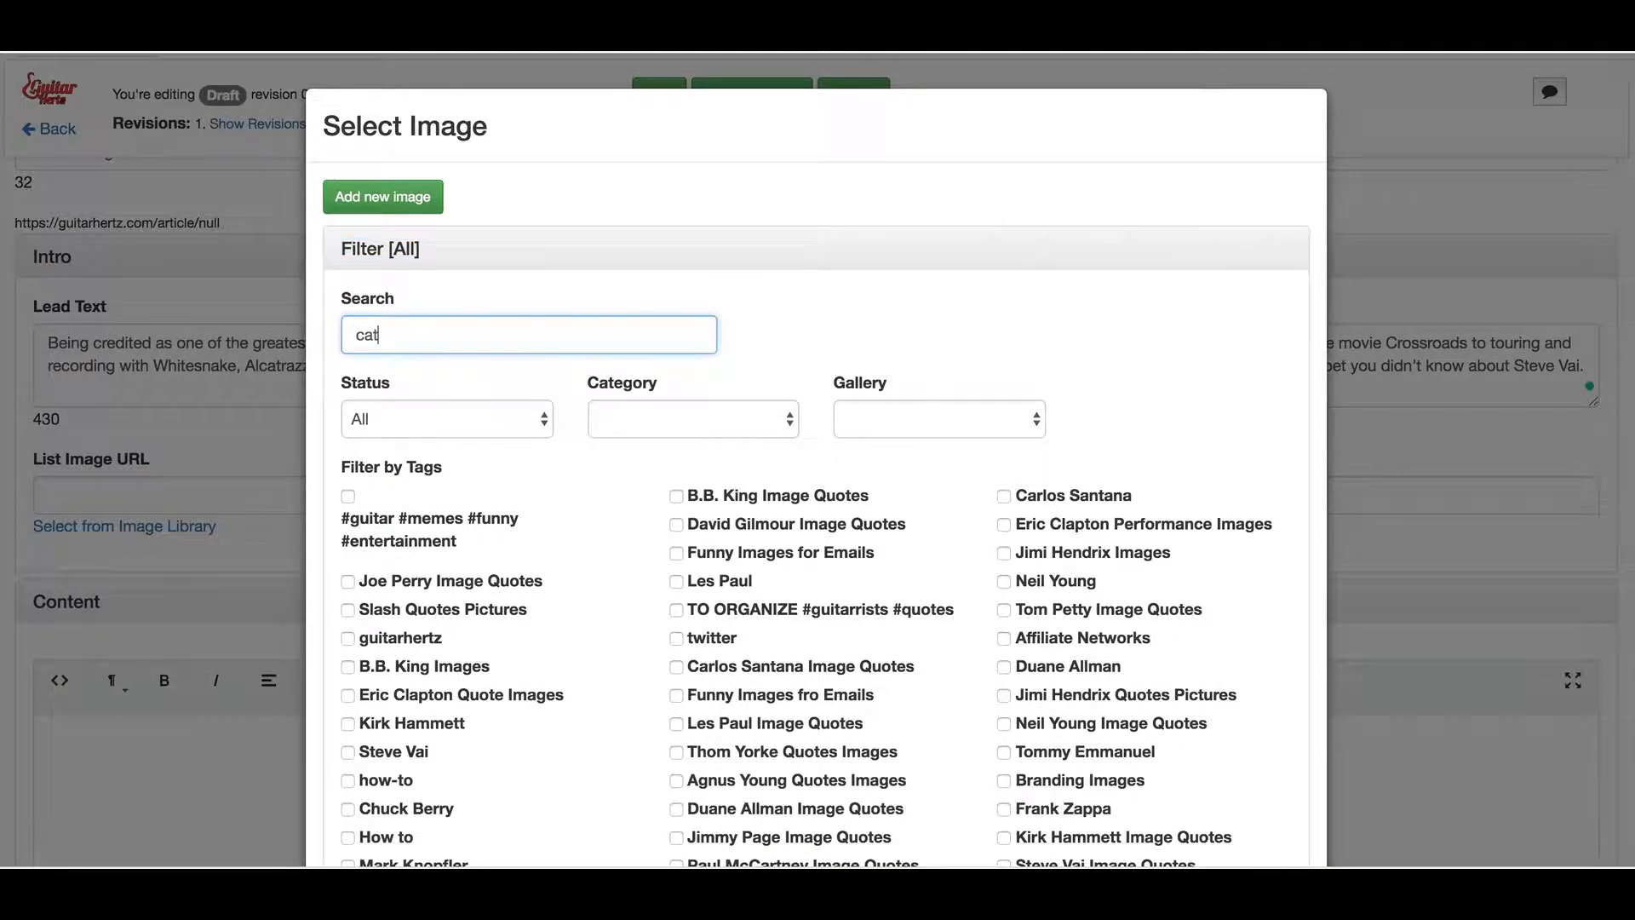
scroll(994, 411, down, 7)
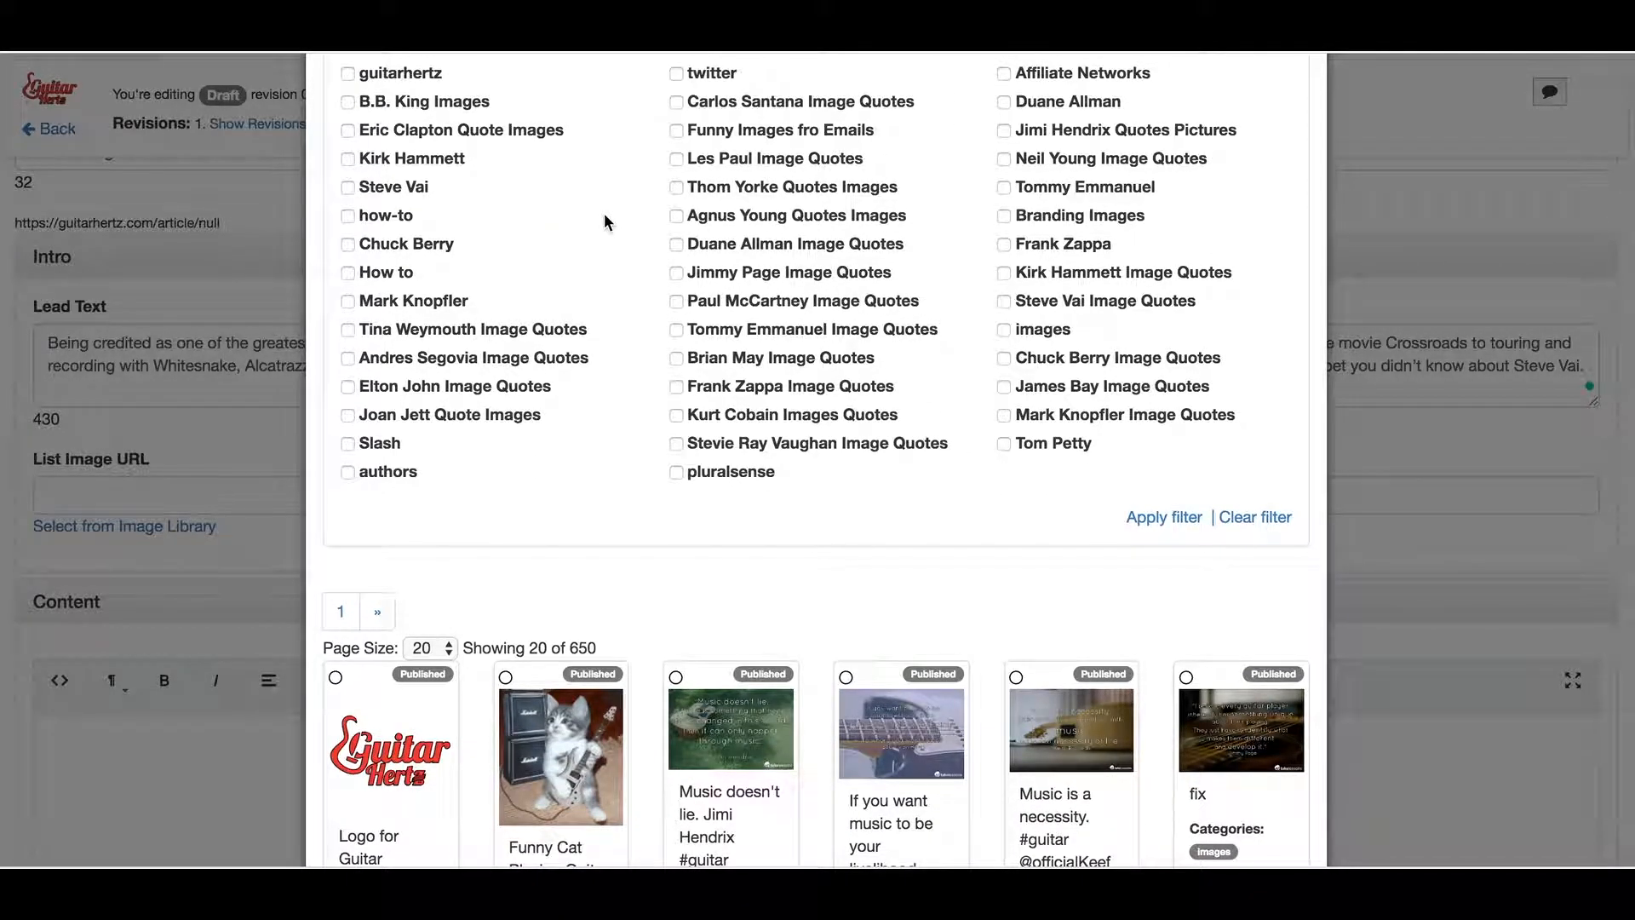
scroll(605, 213, up, 4)
scroll(605, 203, down, 1)
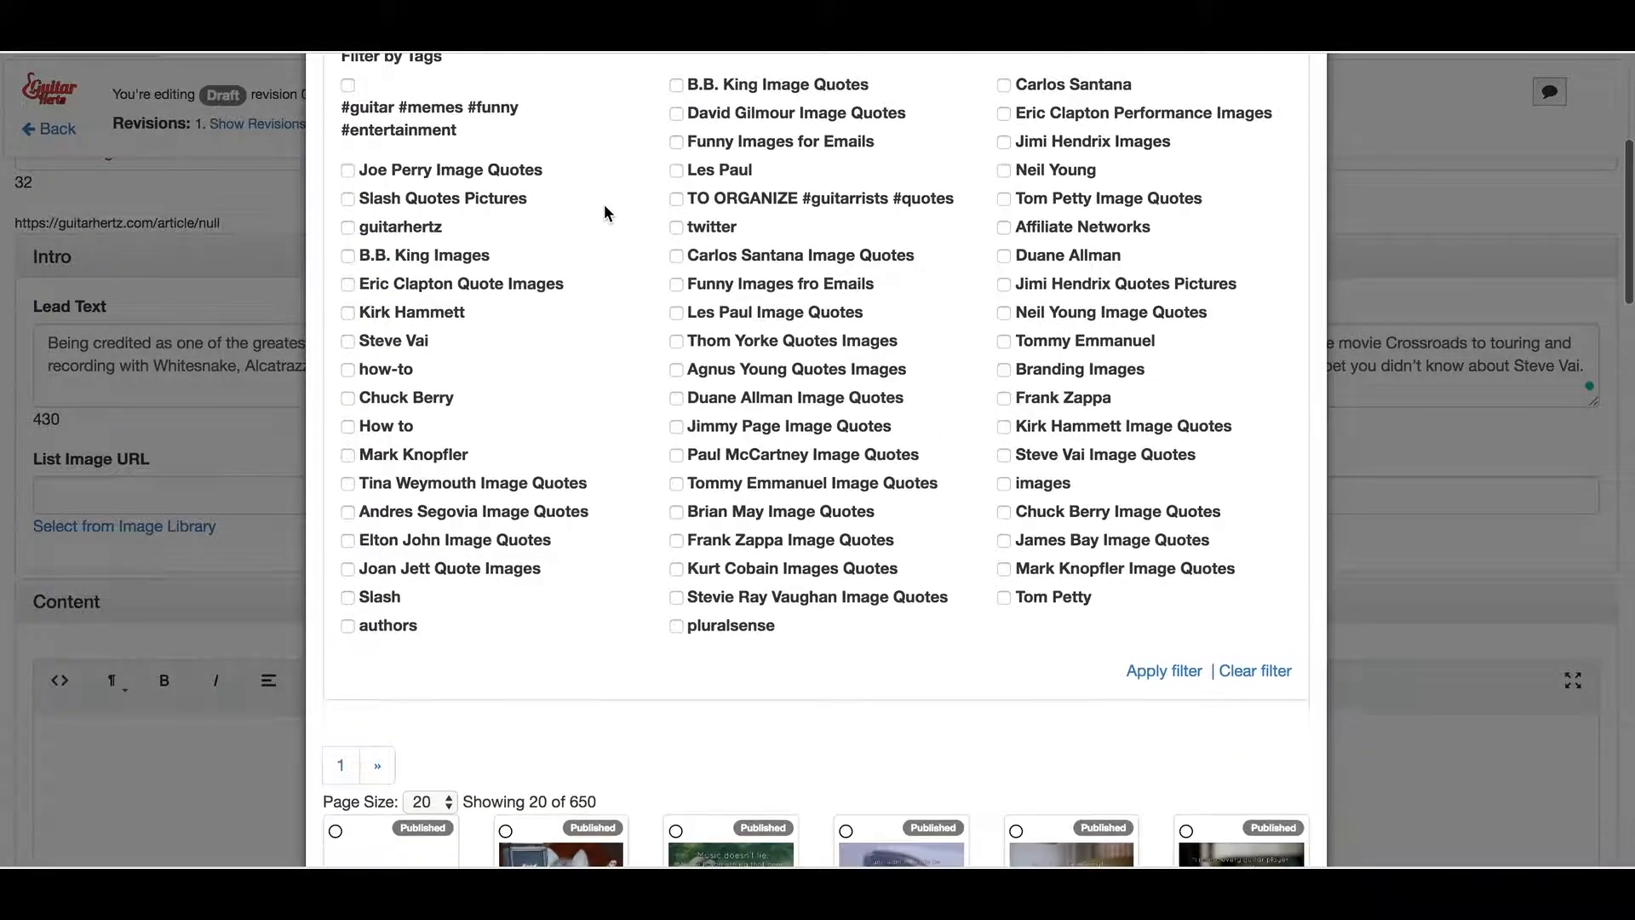
click(1161, 672)
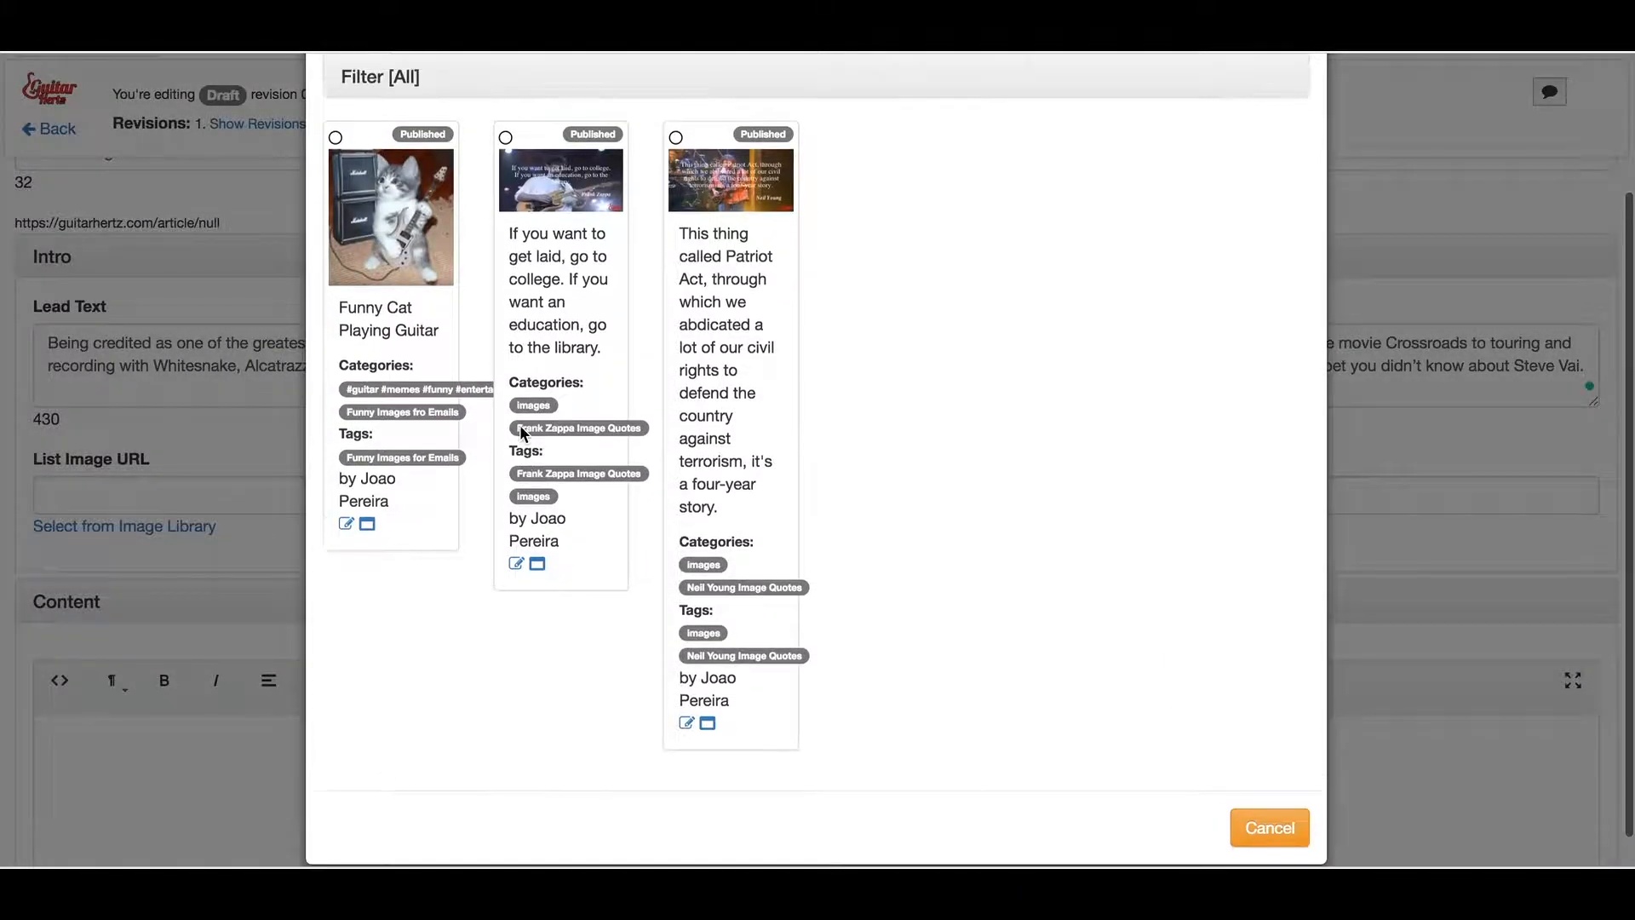
scroll(524, 435, up, 2)
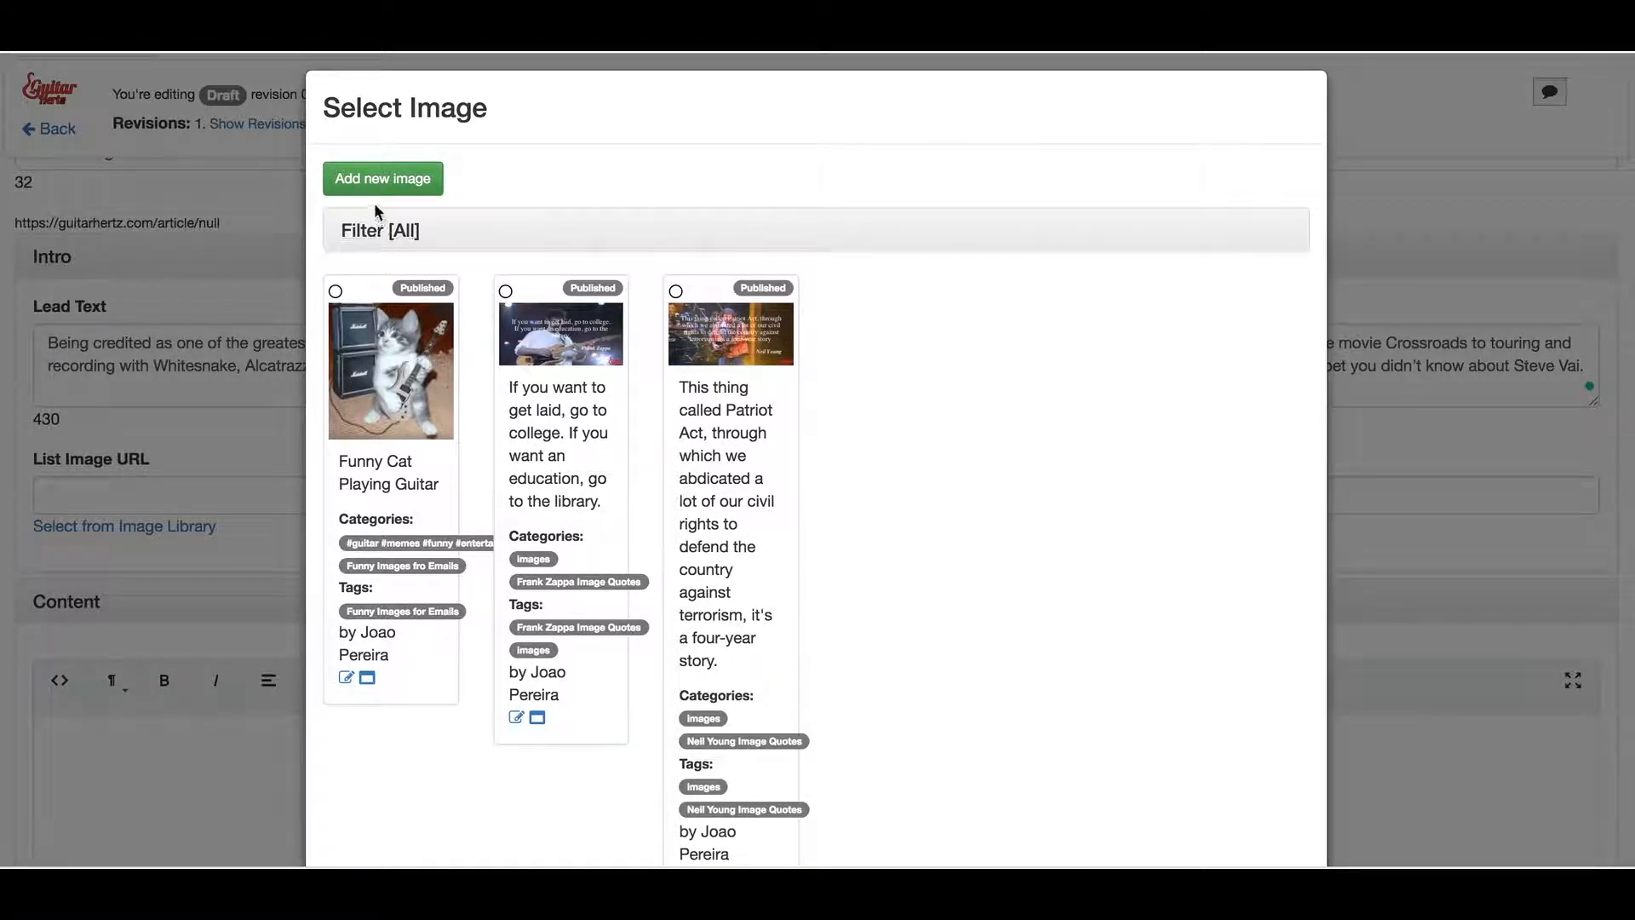
Add a new image from the computer, selecting steve_vai_image_2.jpg and stevevai_one.jpg
click(372, 179)
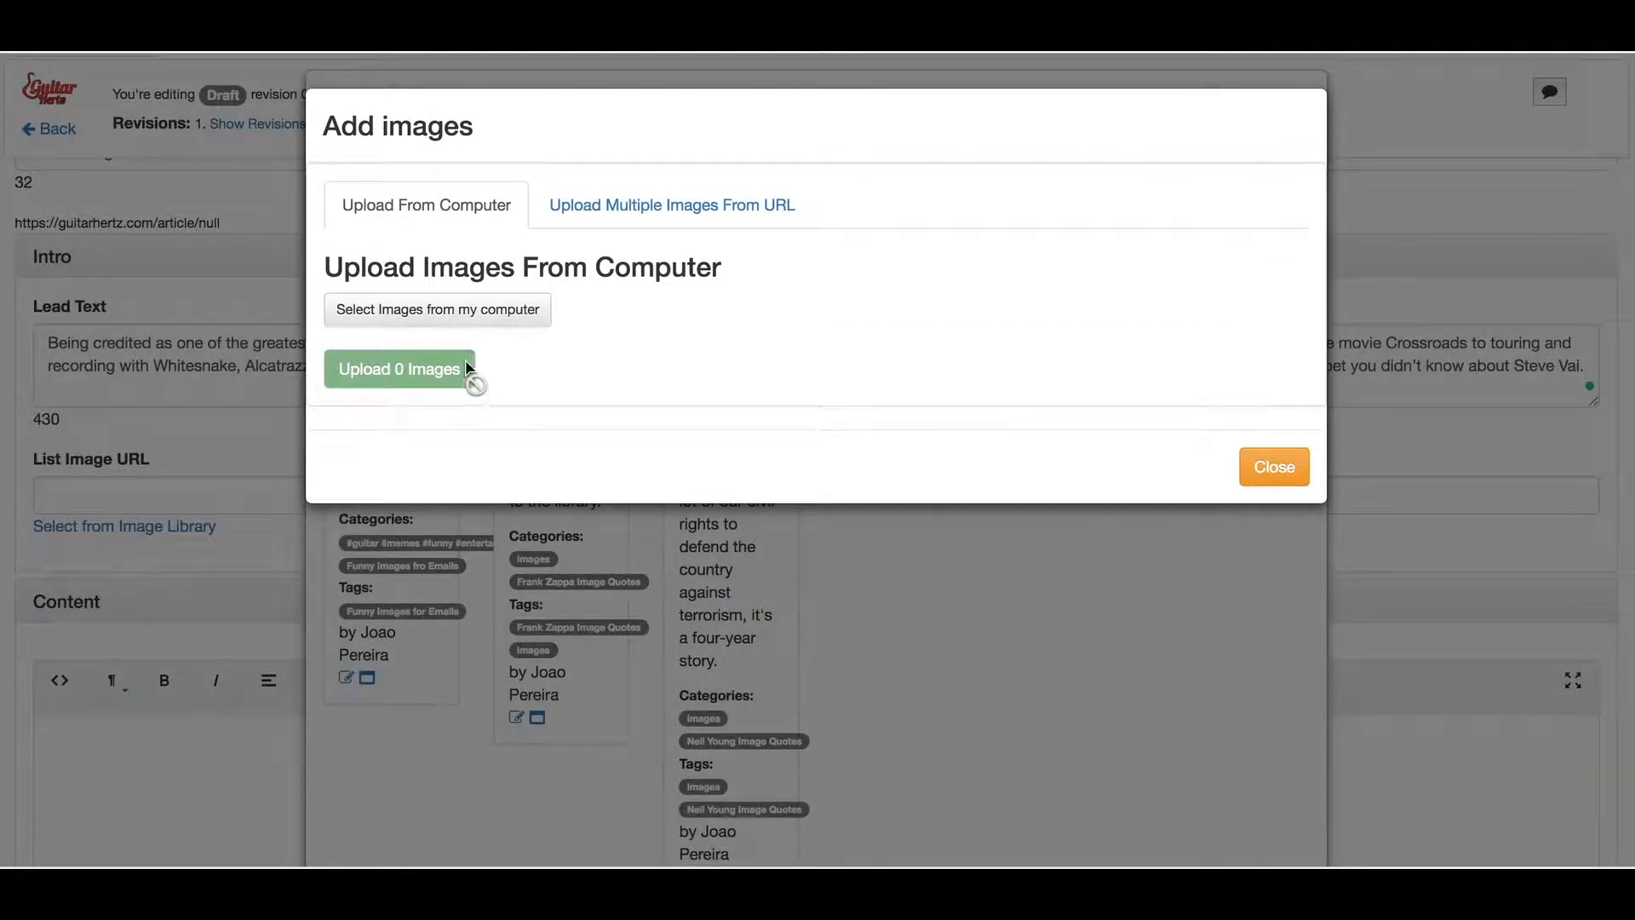
click(512, 311)
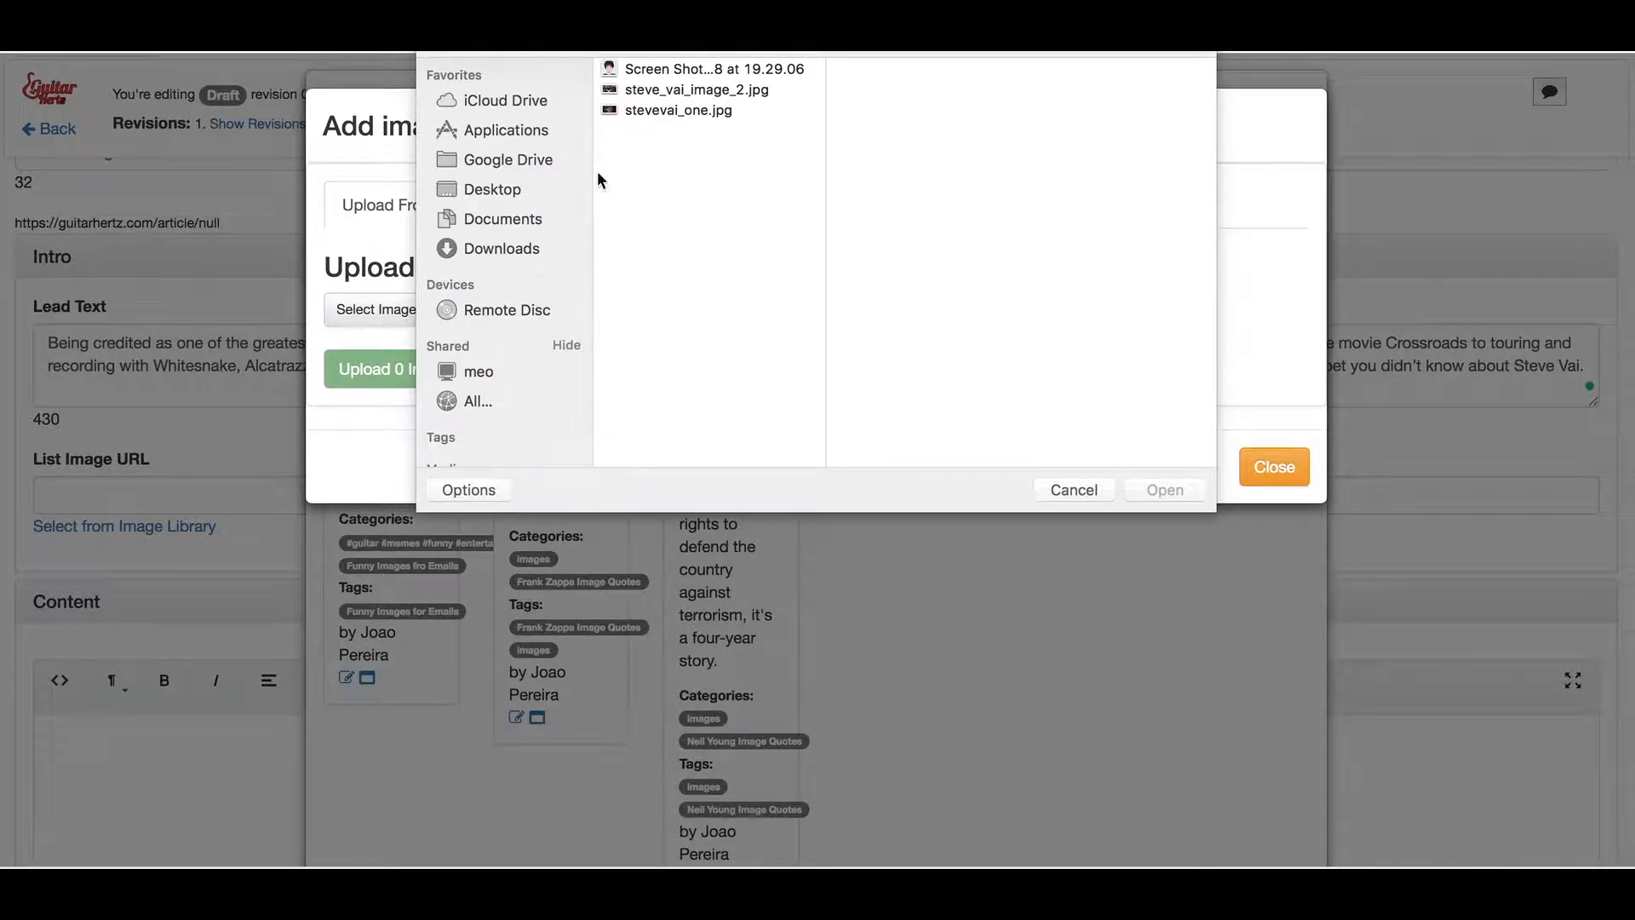
click(688, 94)
shift+click(688, 110)
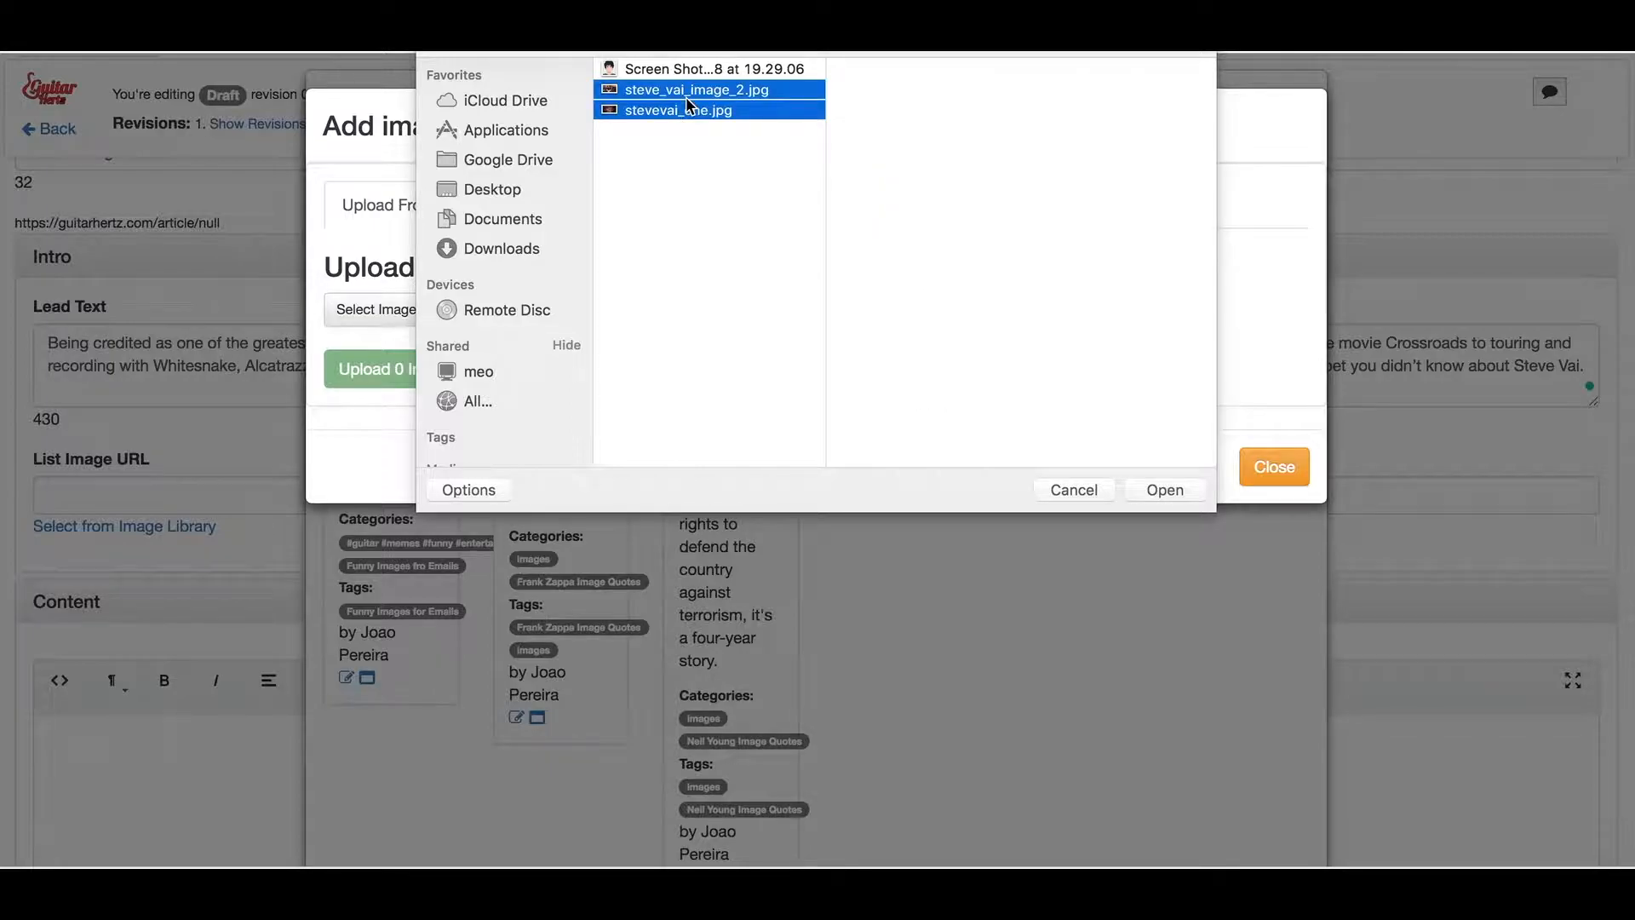
click(1164, 491)
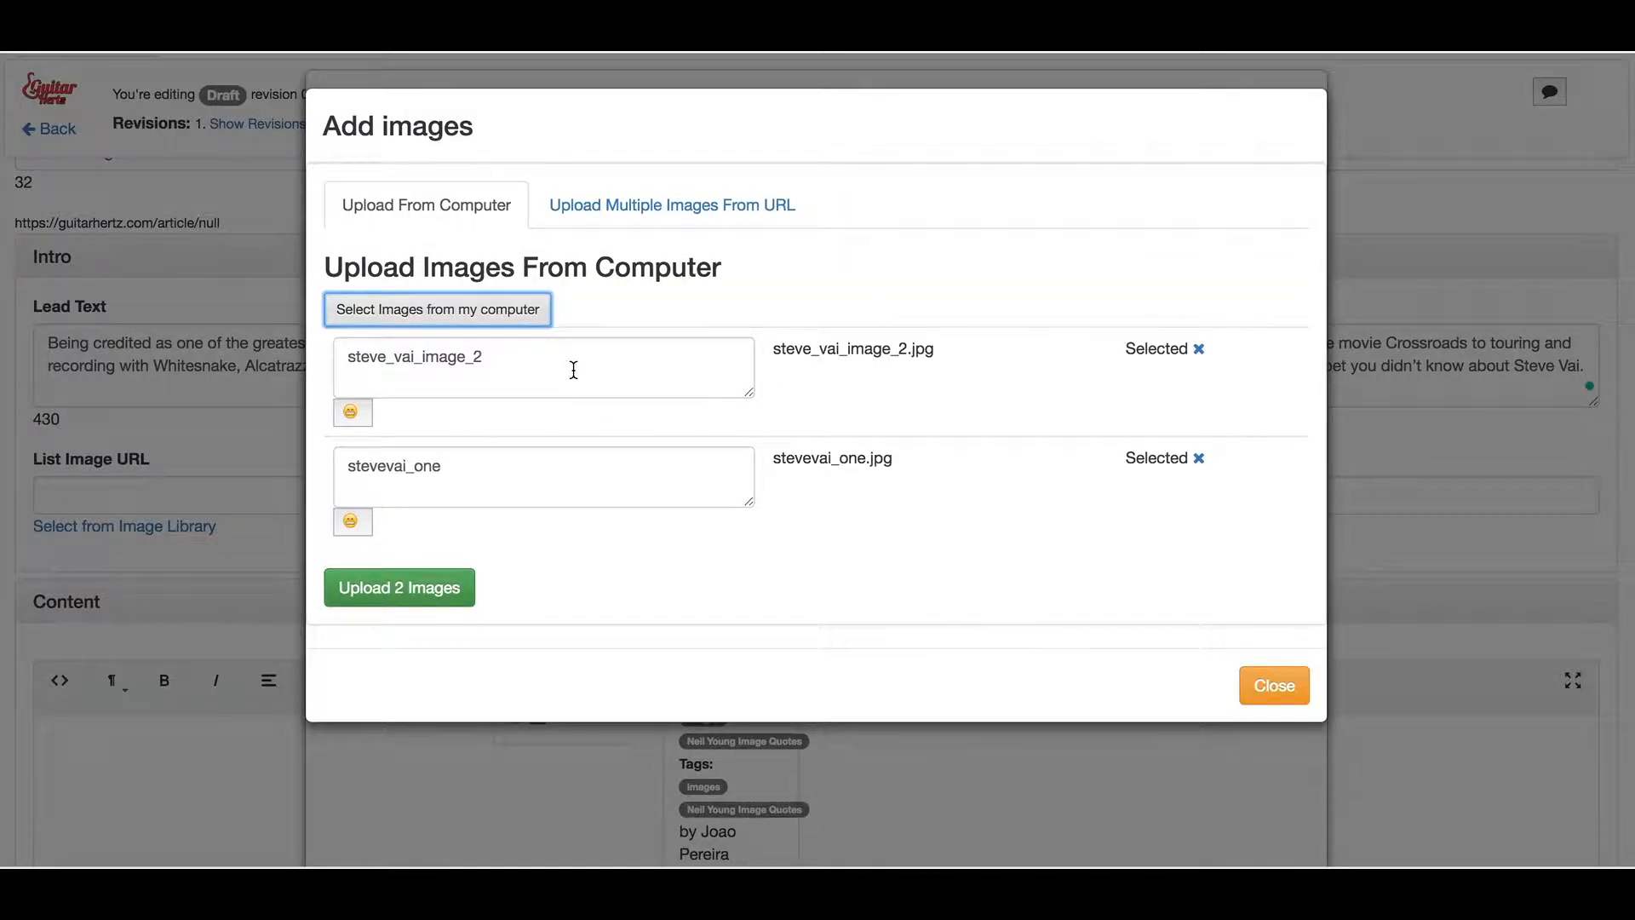
Title the images 'Steve Vai in concert' and 'Steve Vai also in concert', then upload both
double_click(574, 371)
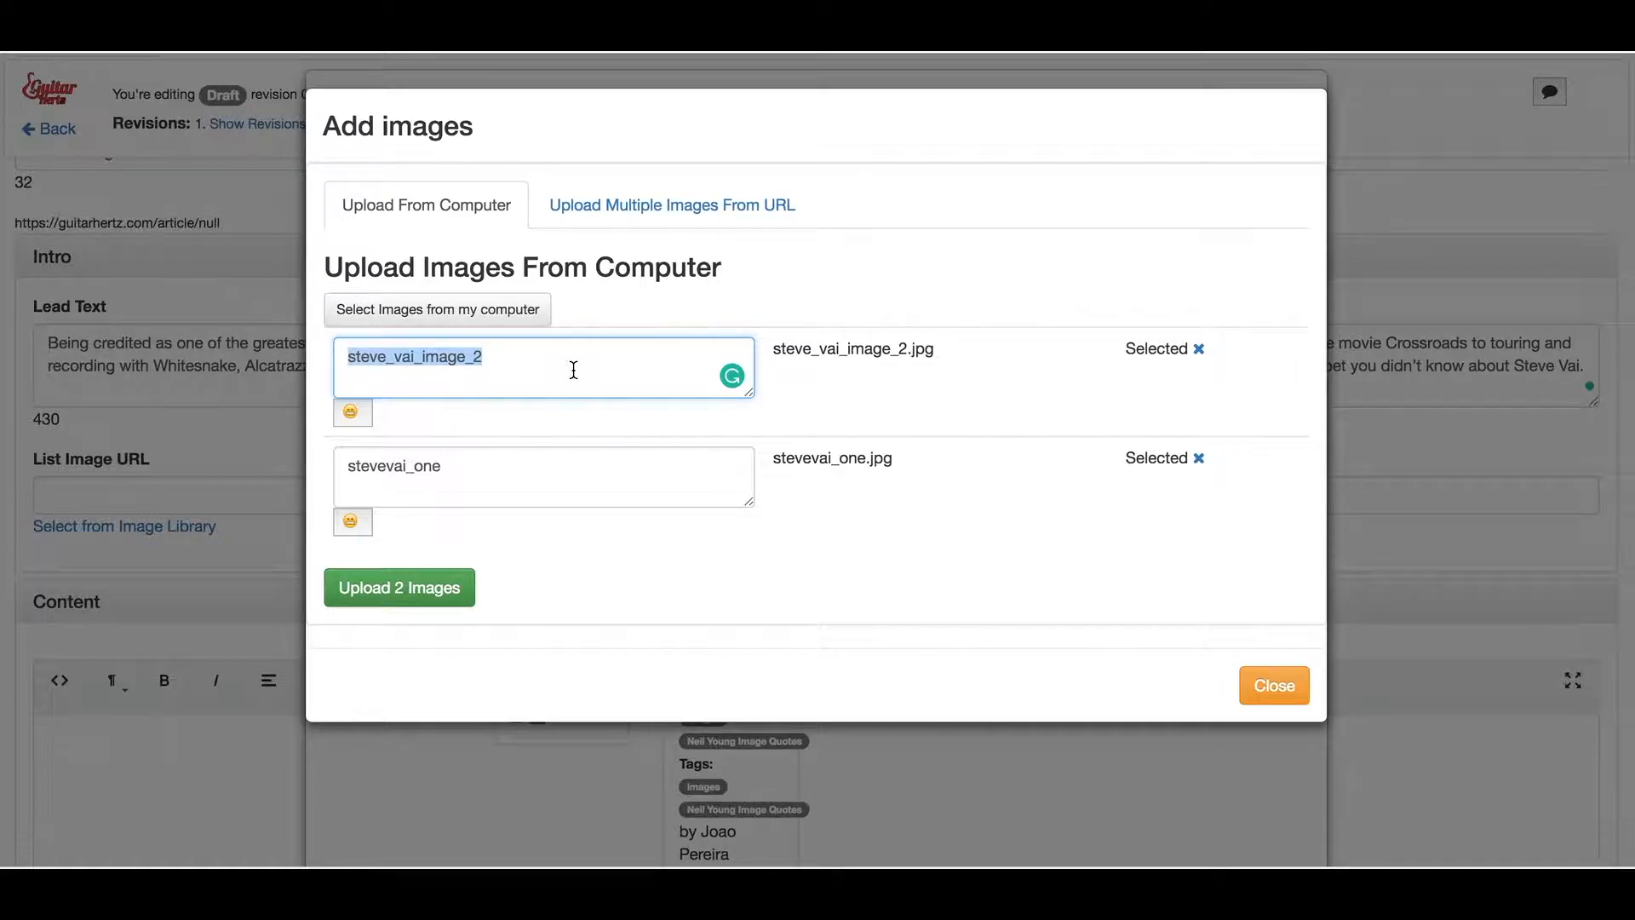
text(Steve )
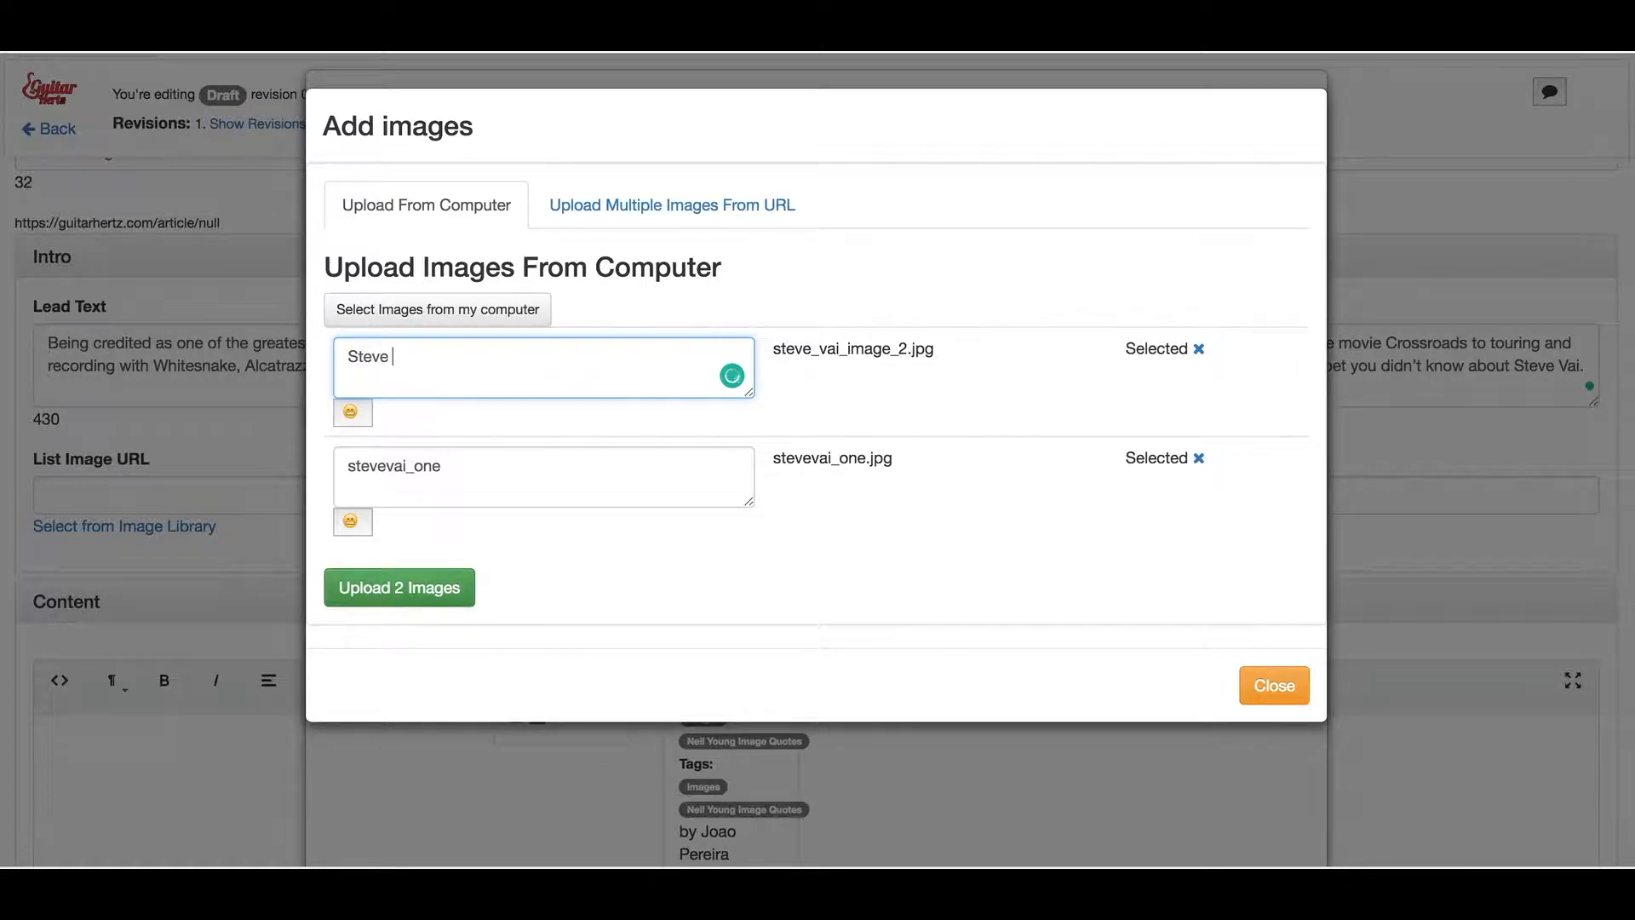
text(Vai in concert)
double_click(475, 464)
text(Steve Va)
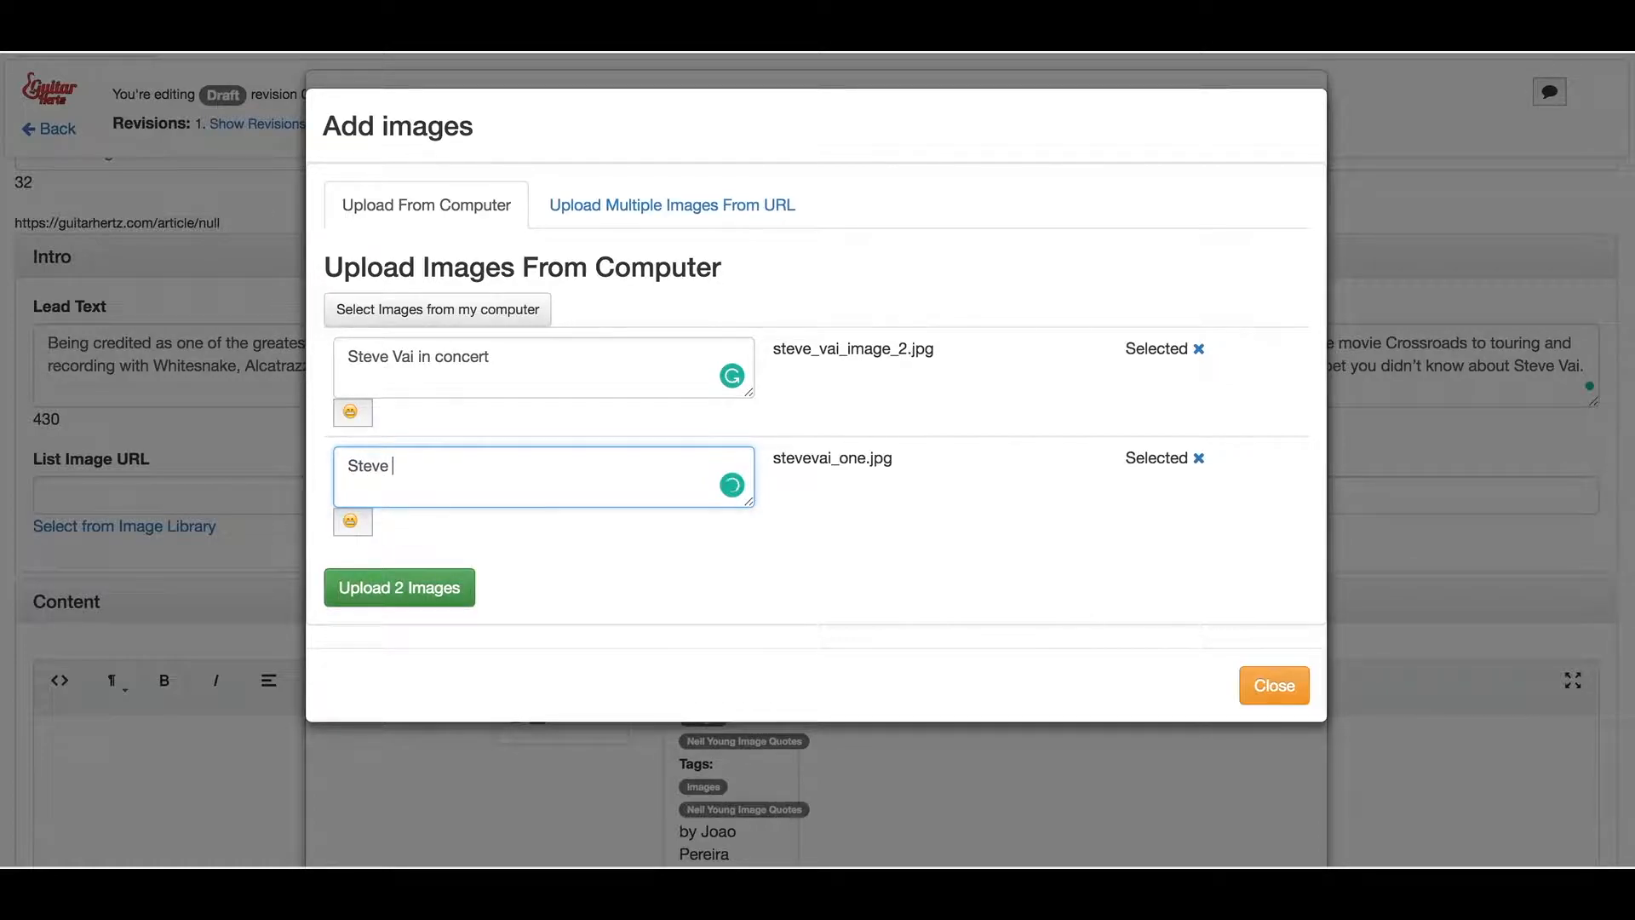
text(i in)
key(BackSpace)
key(BackSpace)
key(BackSpace)
text(also in concert)
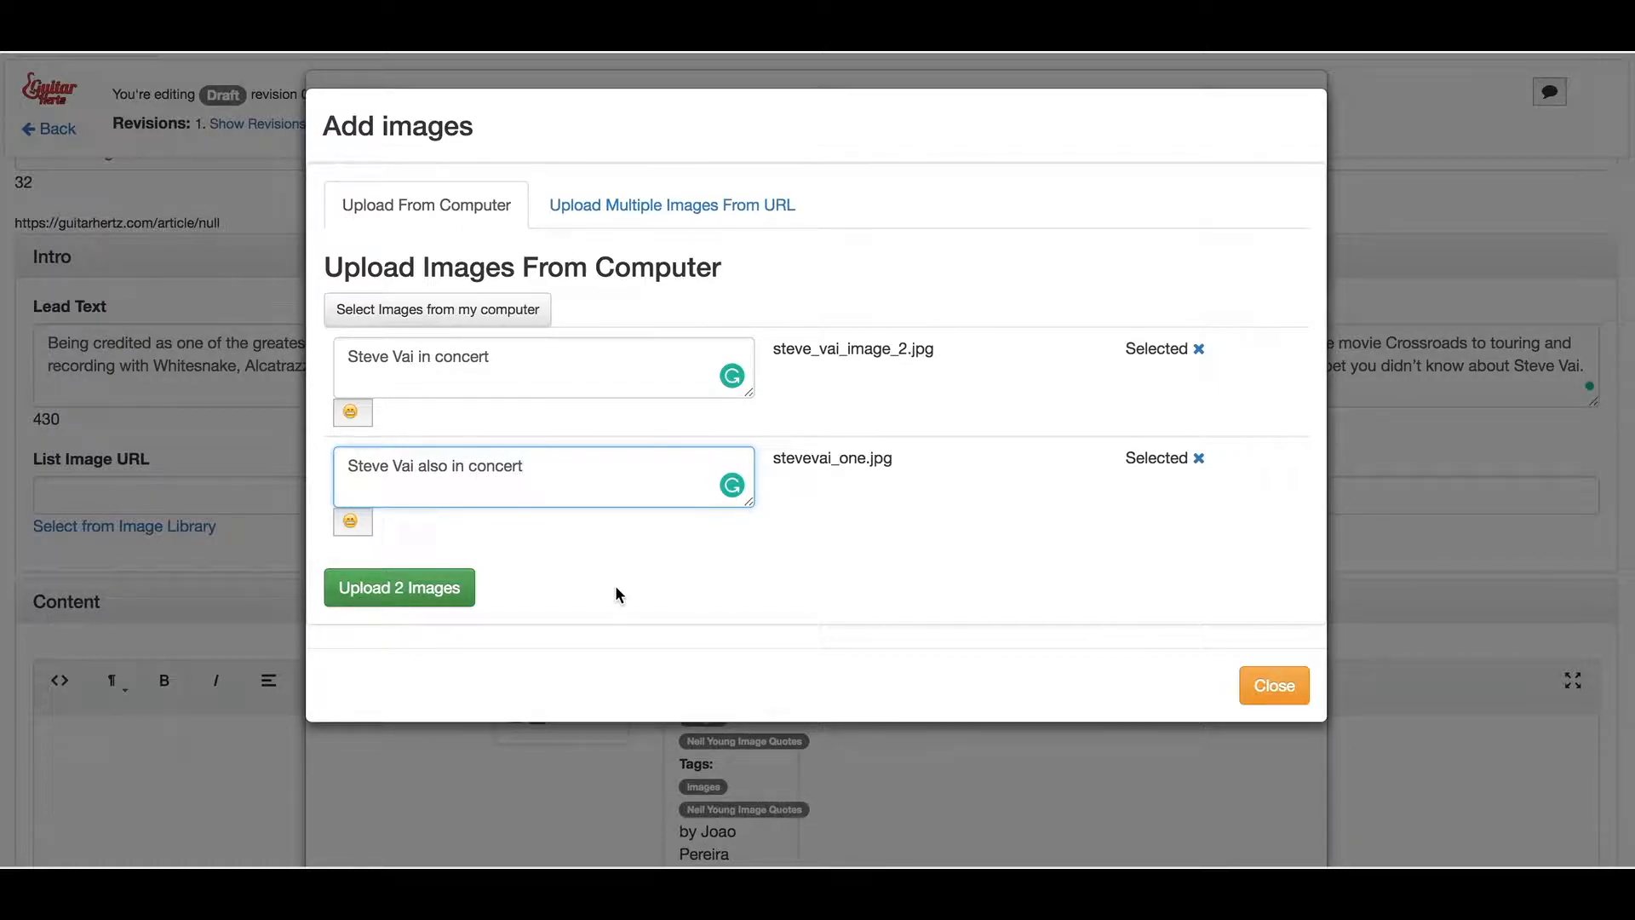
click(428, 592)
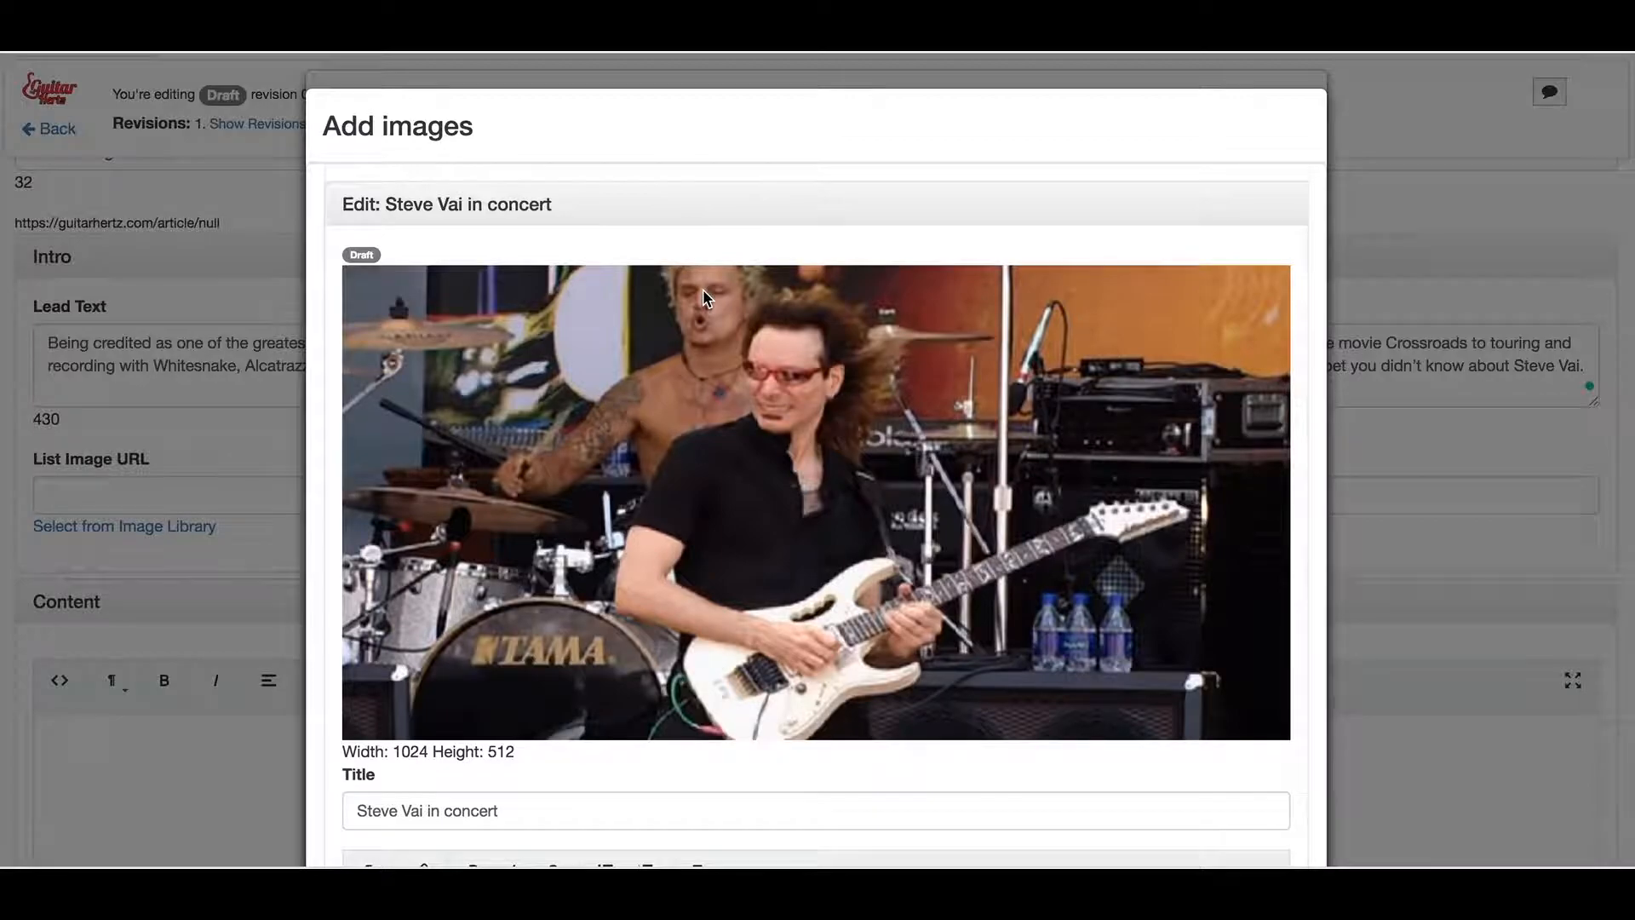
Review the uploaded images' edit panels, then close them to see both Steve Vai drafts listed
scroll(703, 289, down, 4)
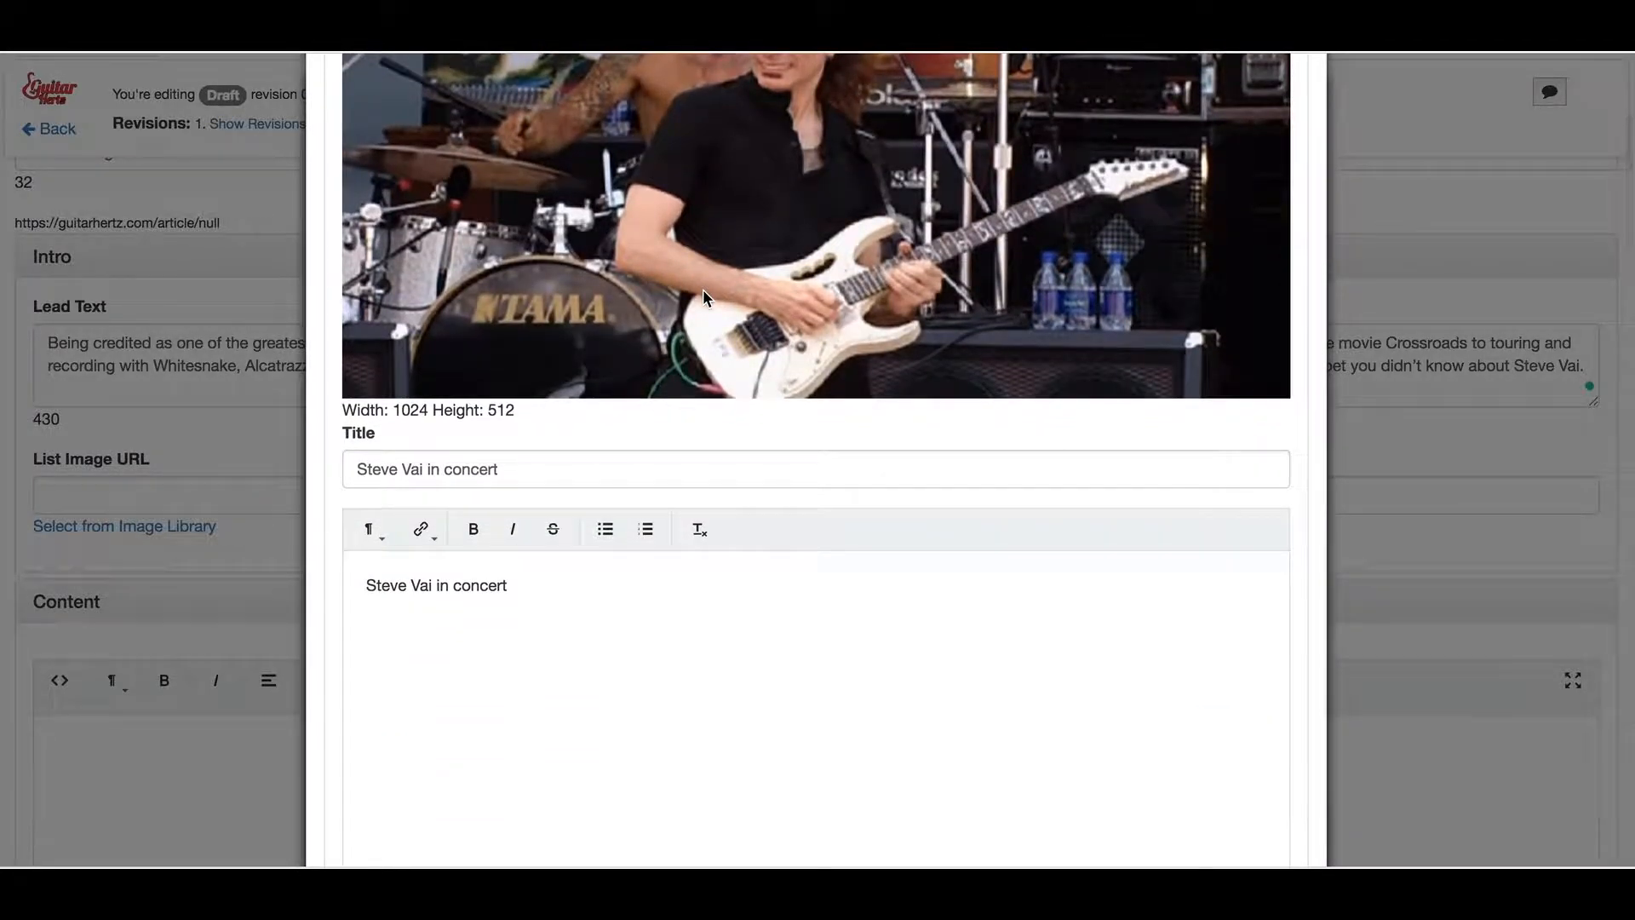
scroll(703, 289, down, 2)
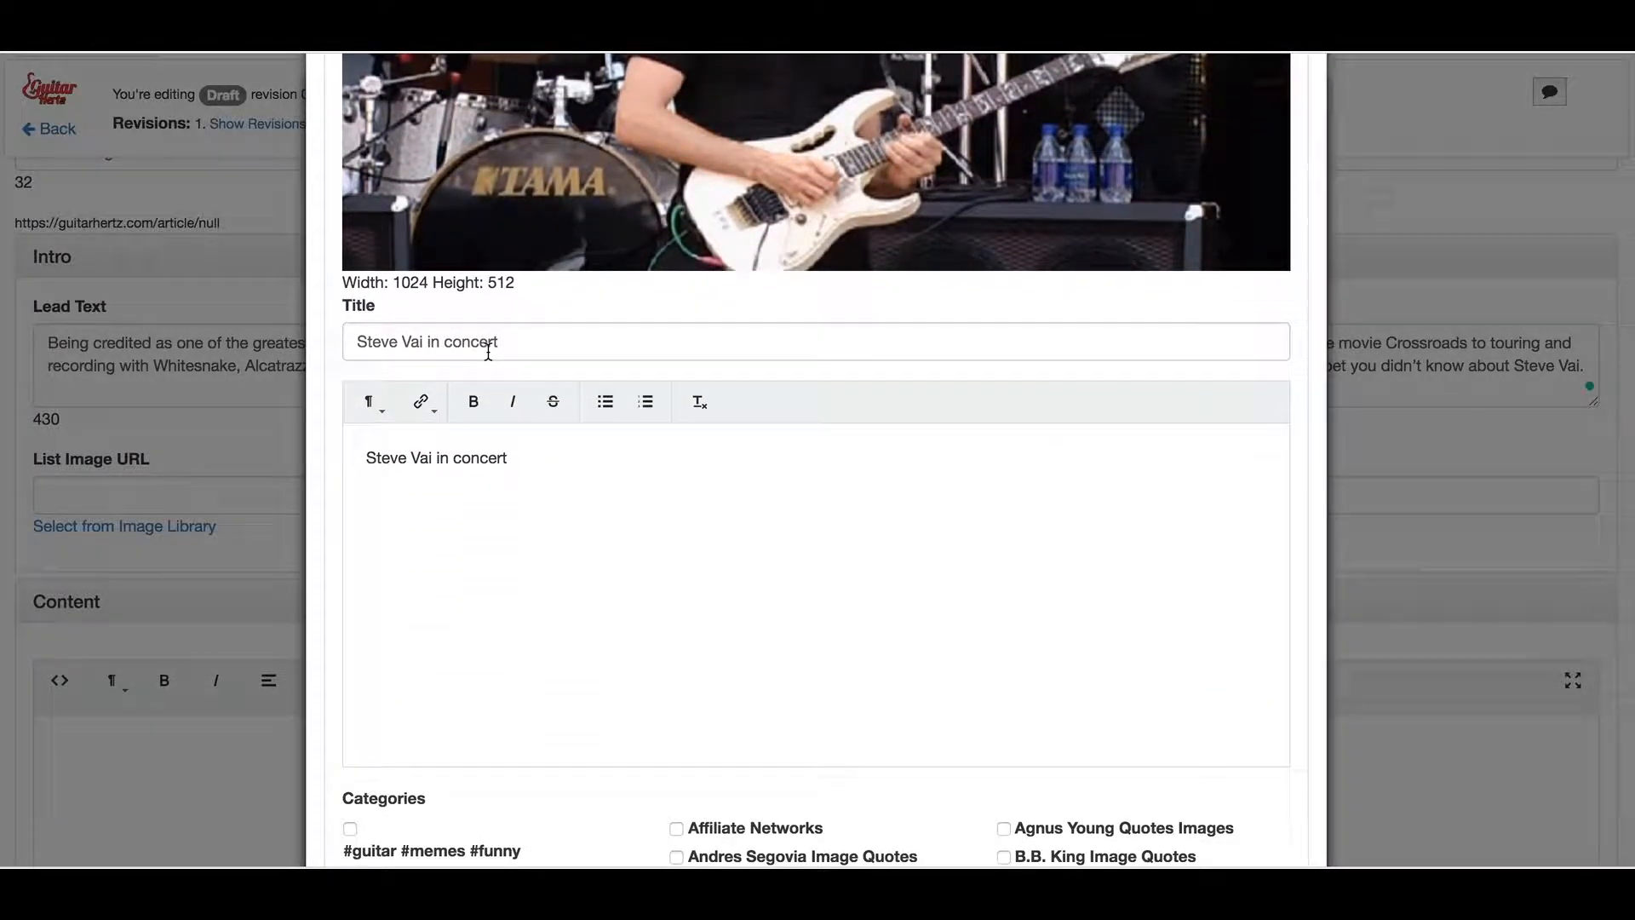
scroll(618, 463, down, 3)
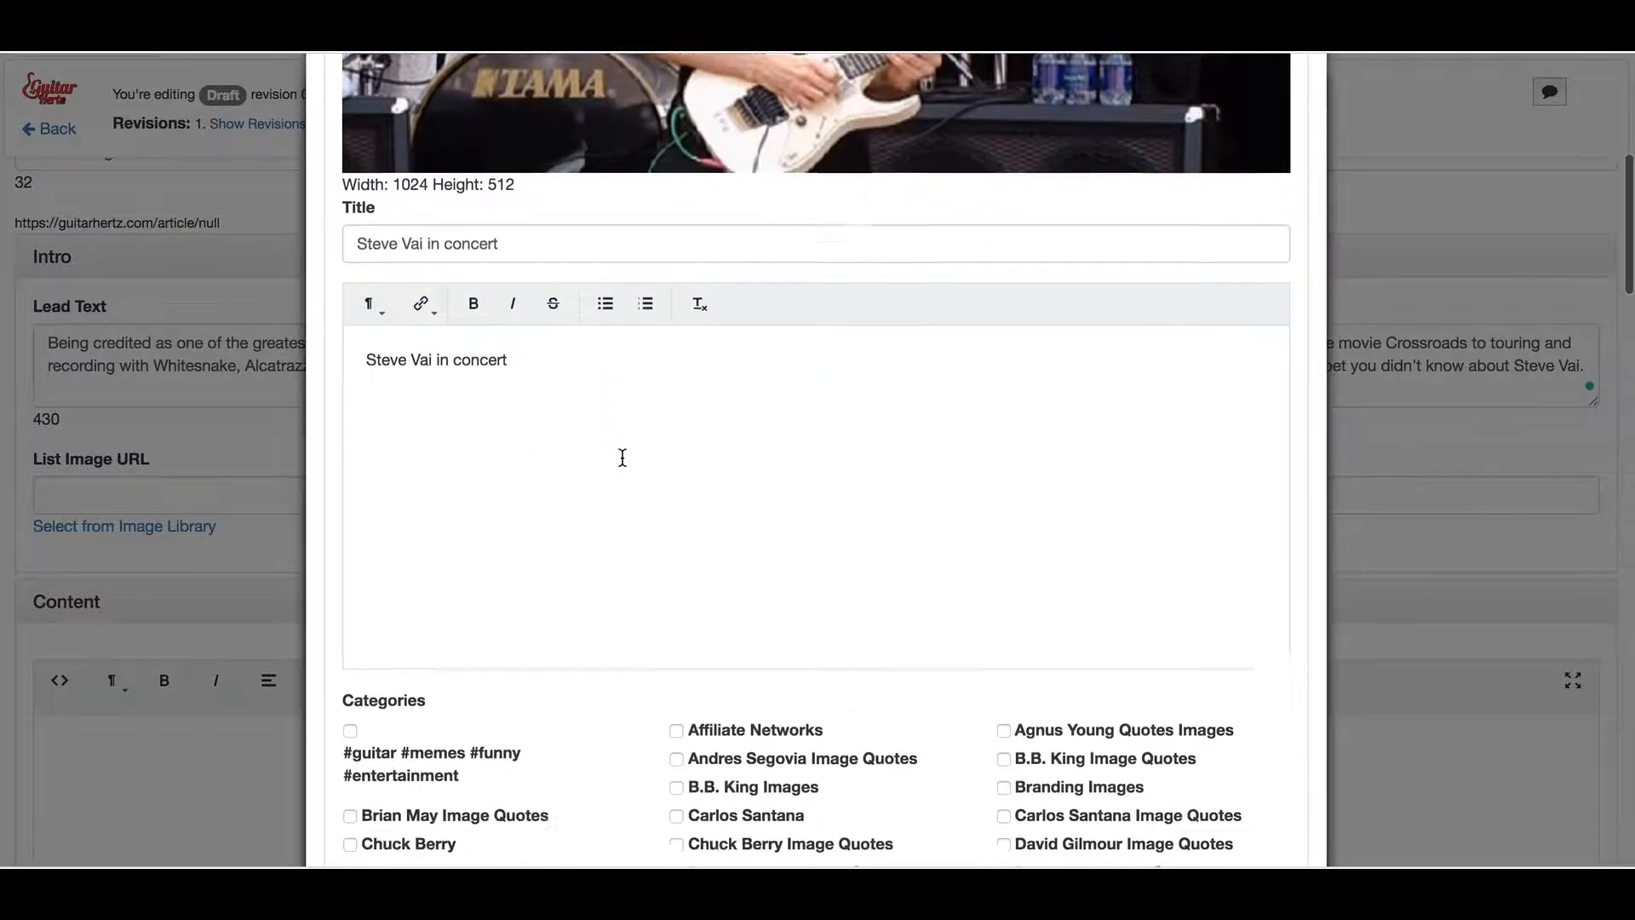
scroll(622, 457, up, 2)
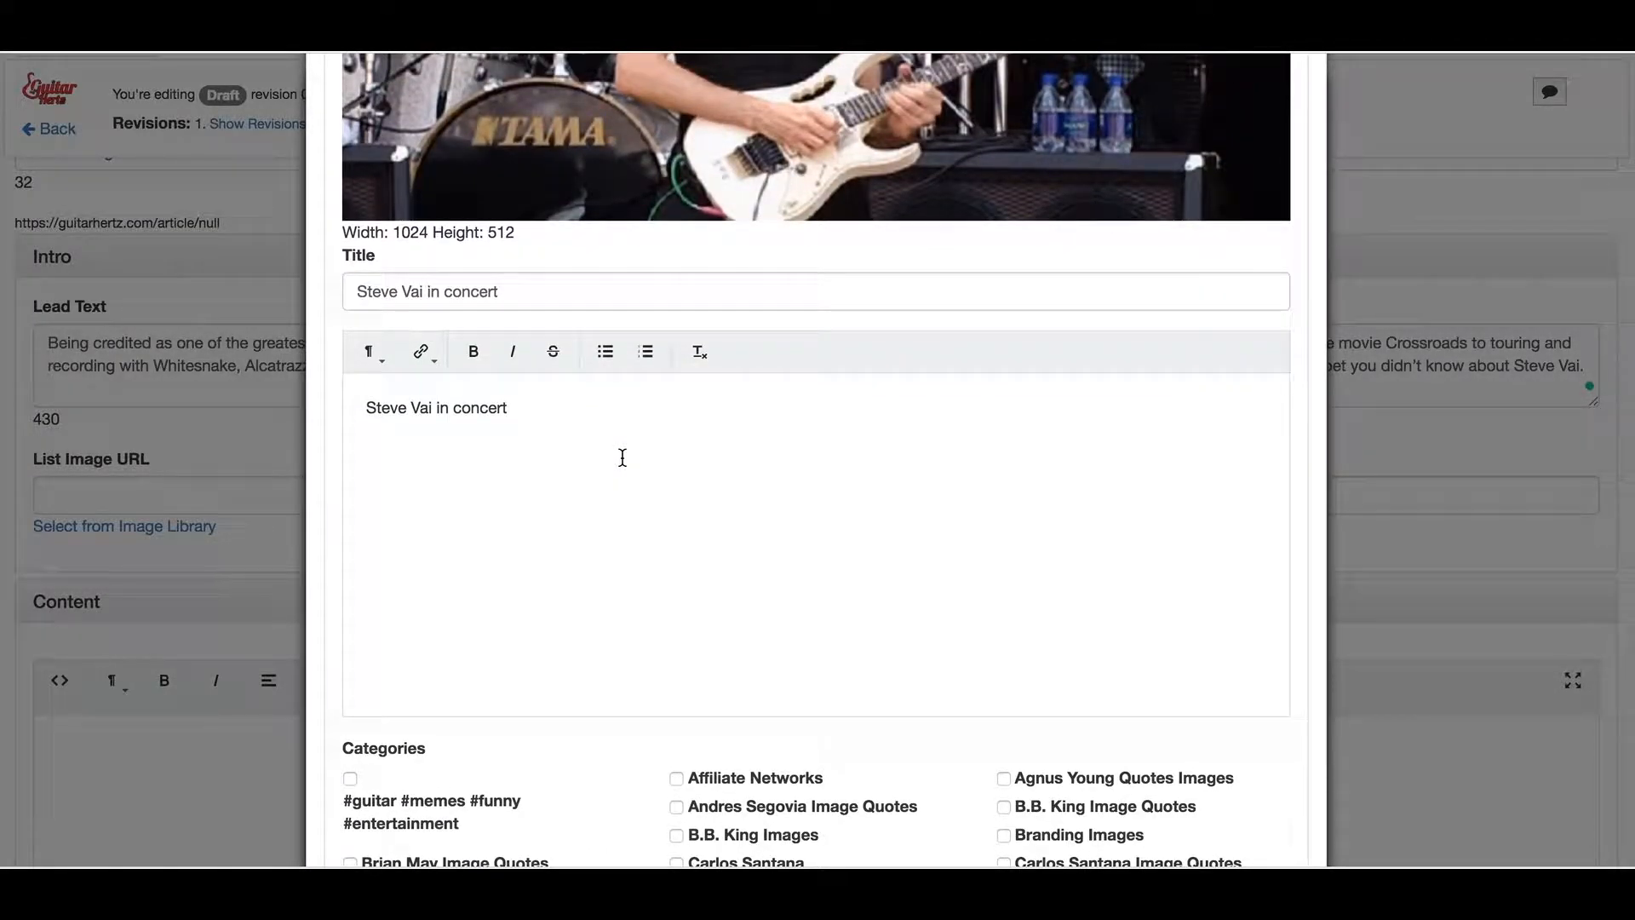
scroll(623, 457, up, 1)
scroll(623, 457, up, 4)
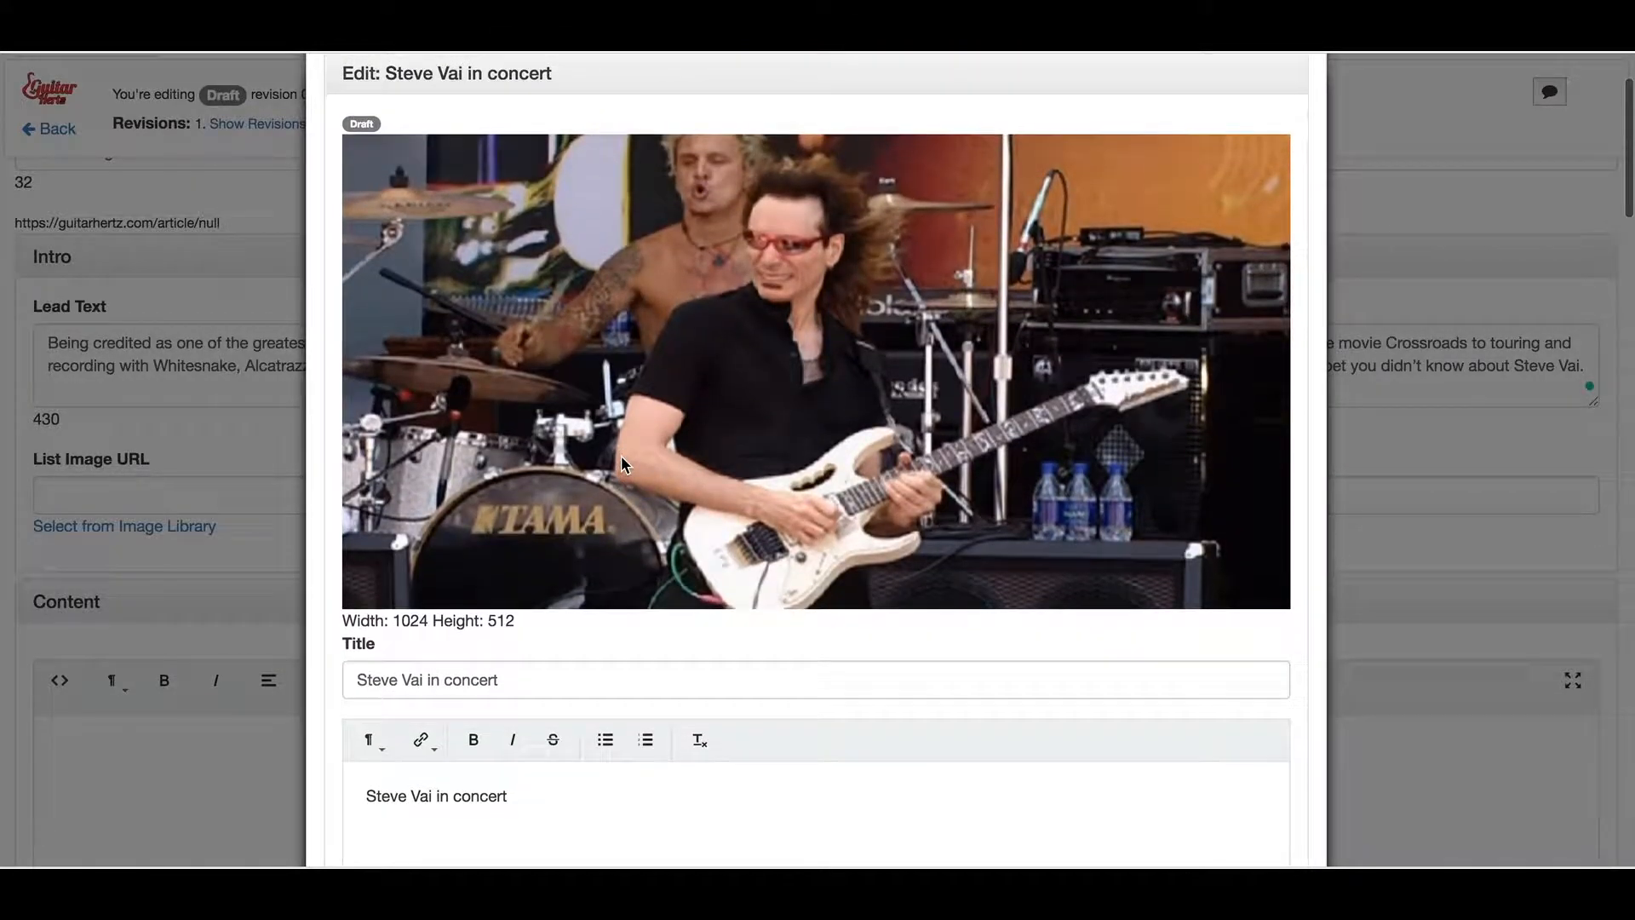
scroll(622, 457, down, 3)
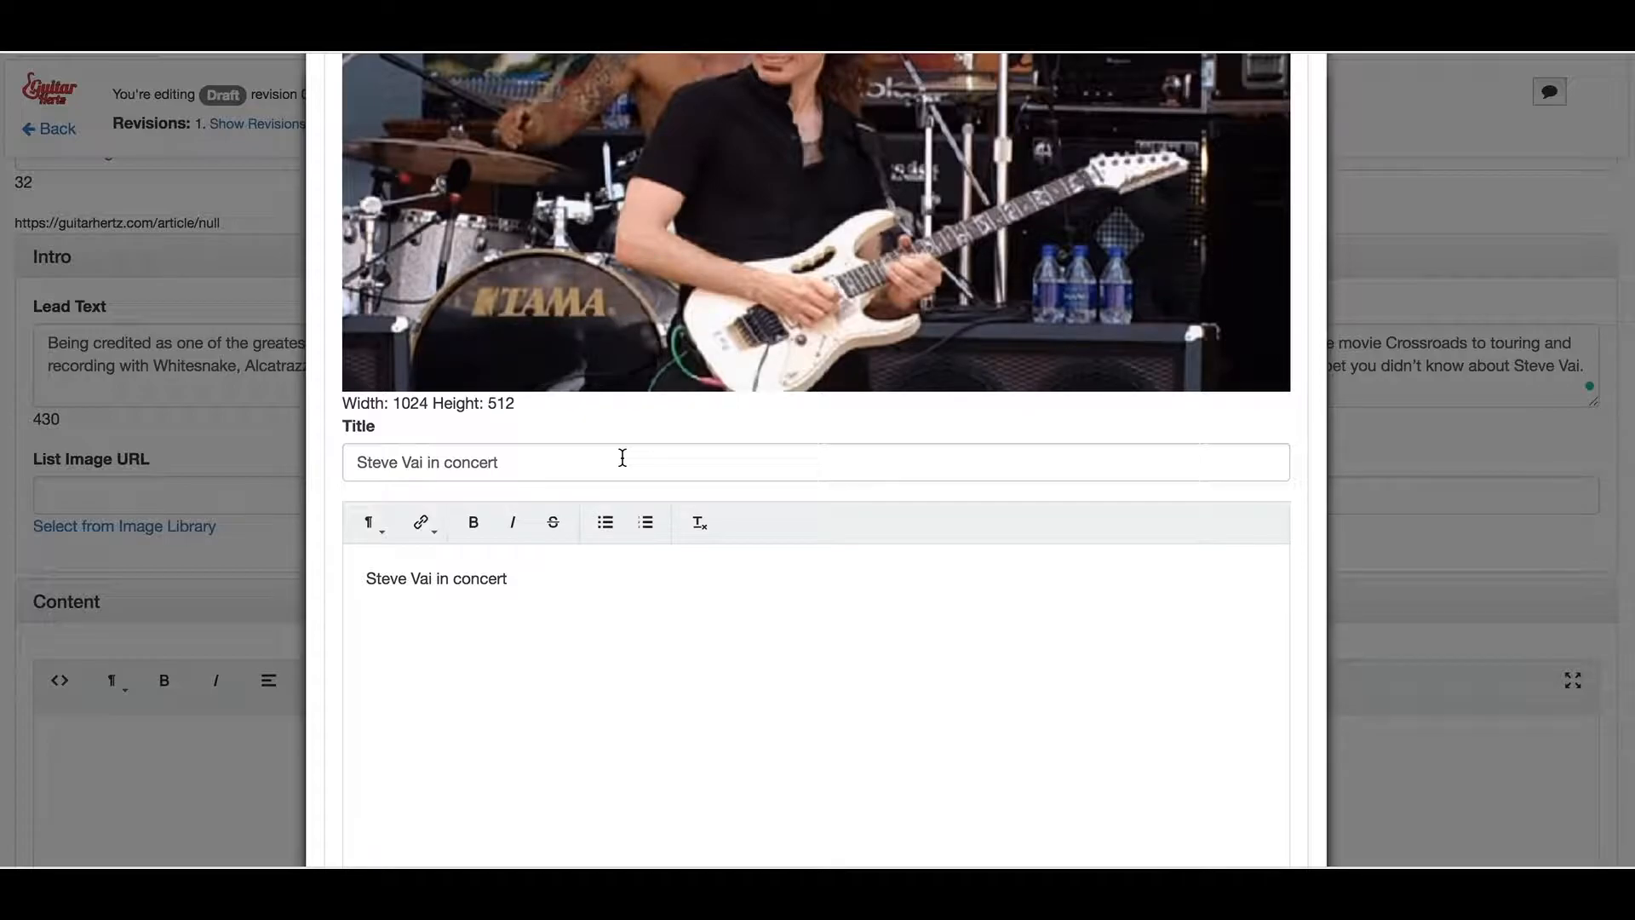
scroll(622, 458, down, 10)
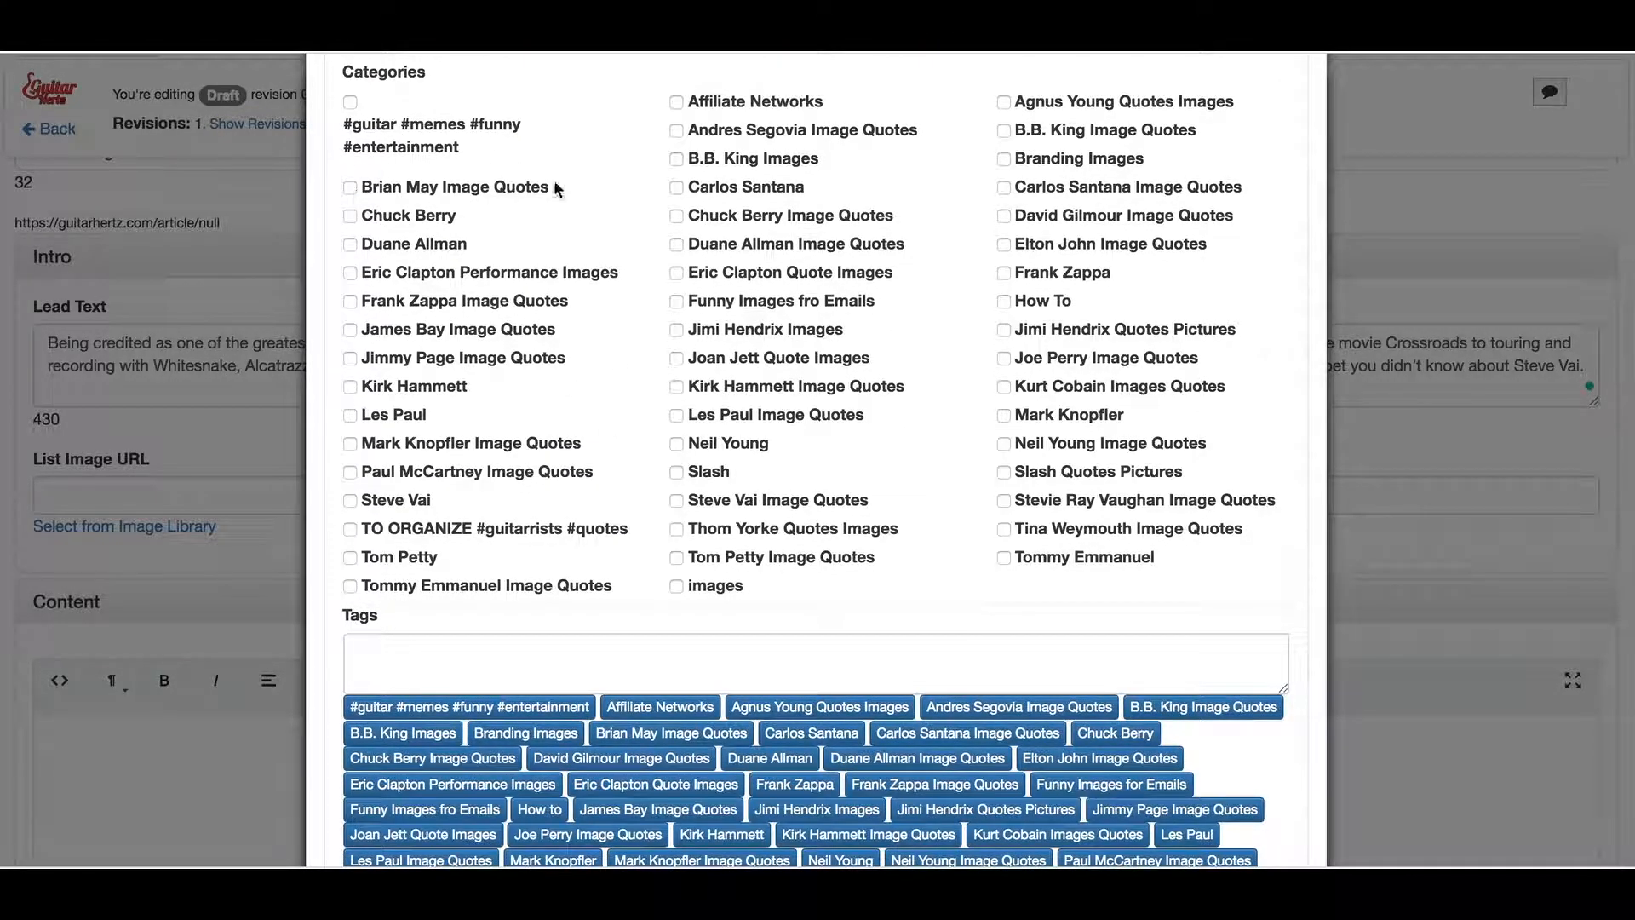
scroll(651, 241, up, 2)
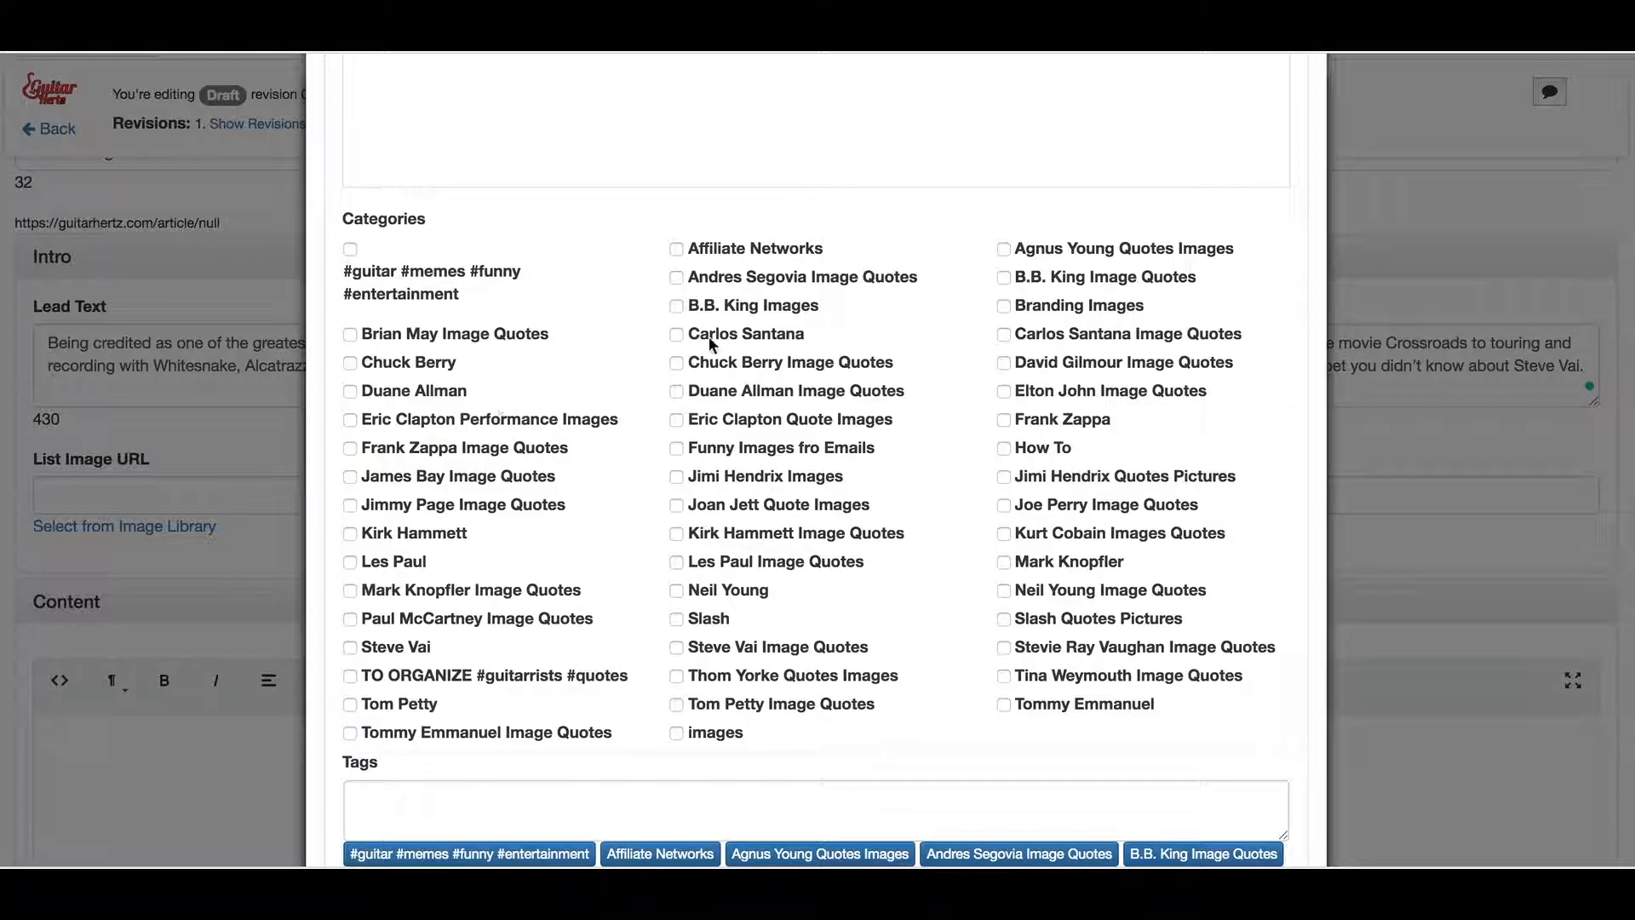
scroll(989, 508, down, 2)
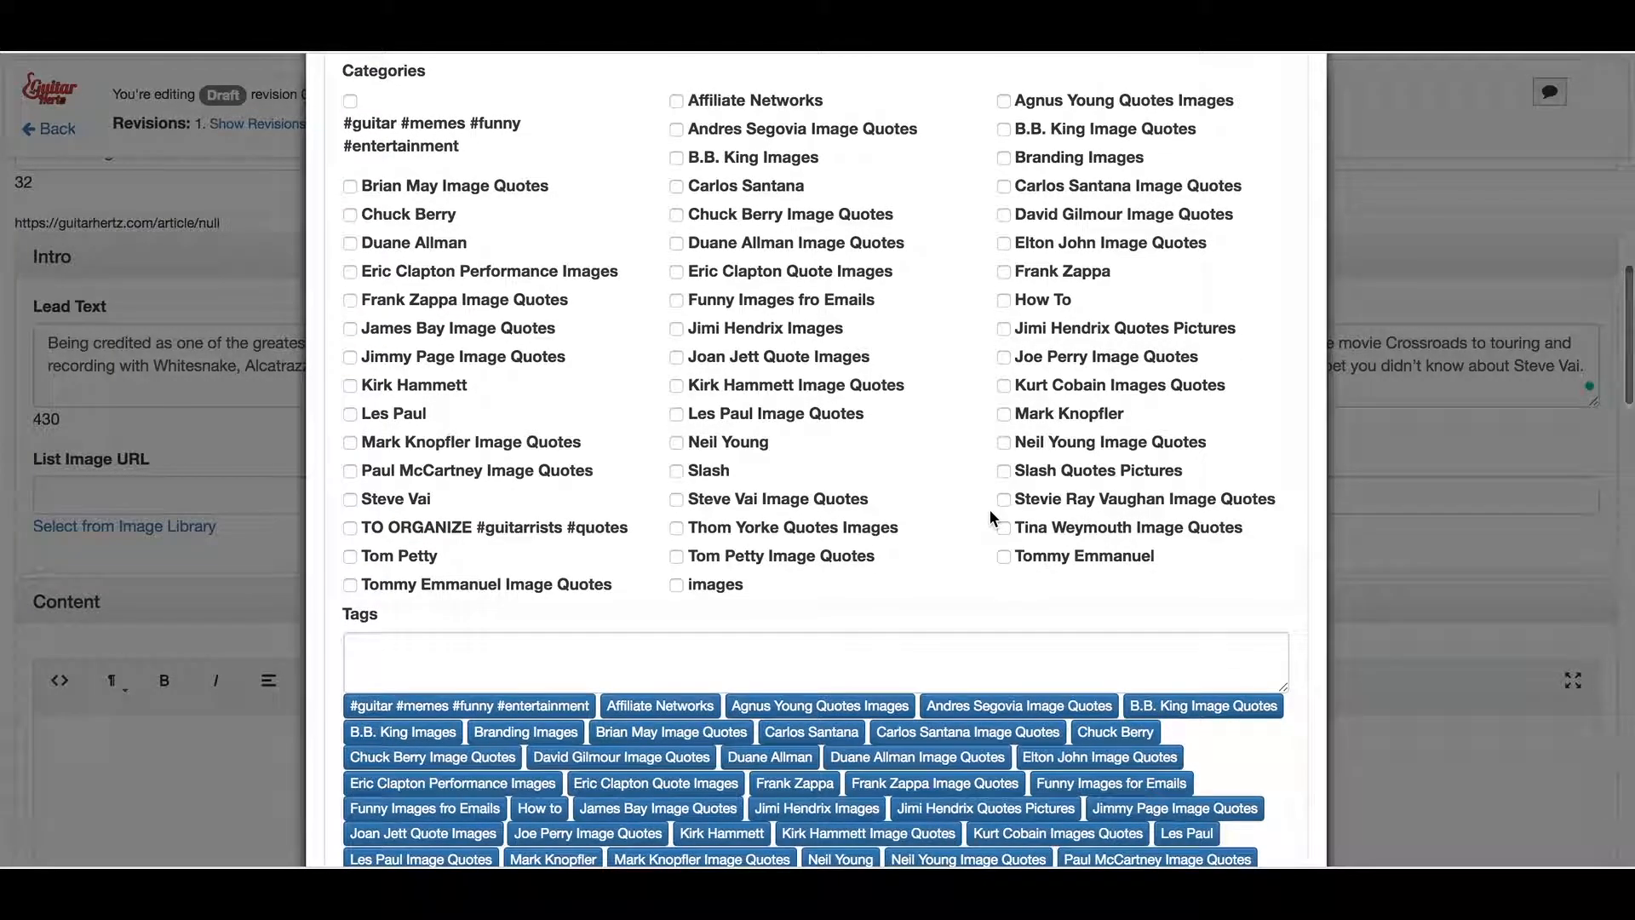
scroll(989, 508, down, 1)
scroll(679, 535, down, 3)
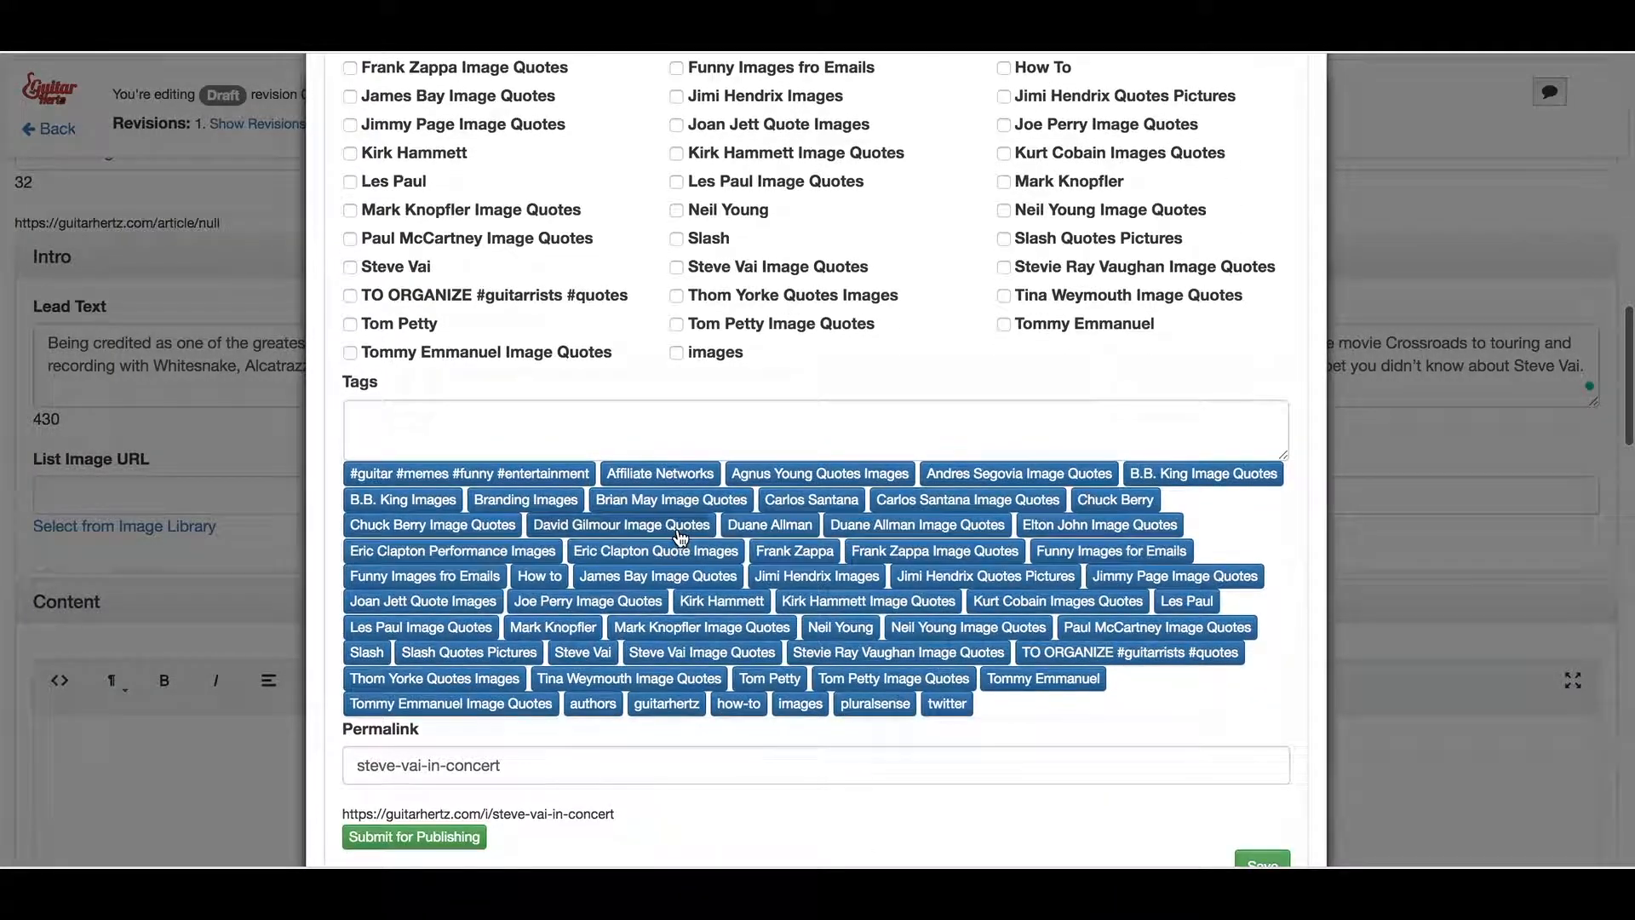
scroll(743, 596, down, 2)
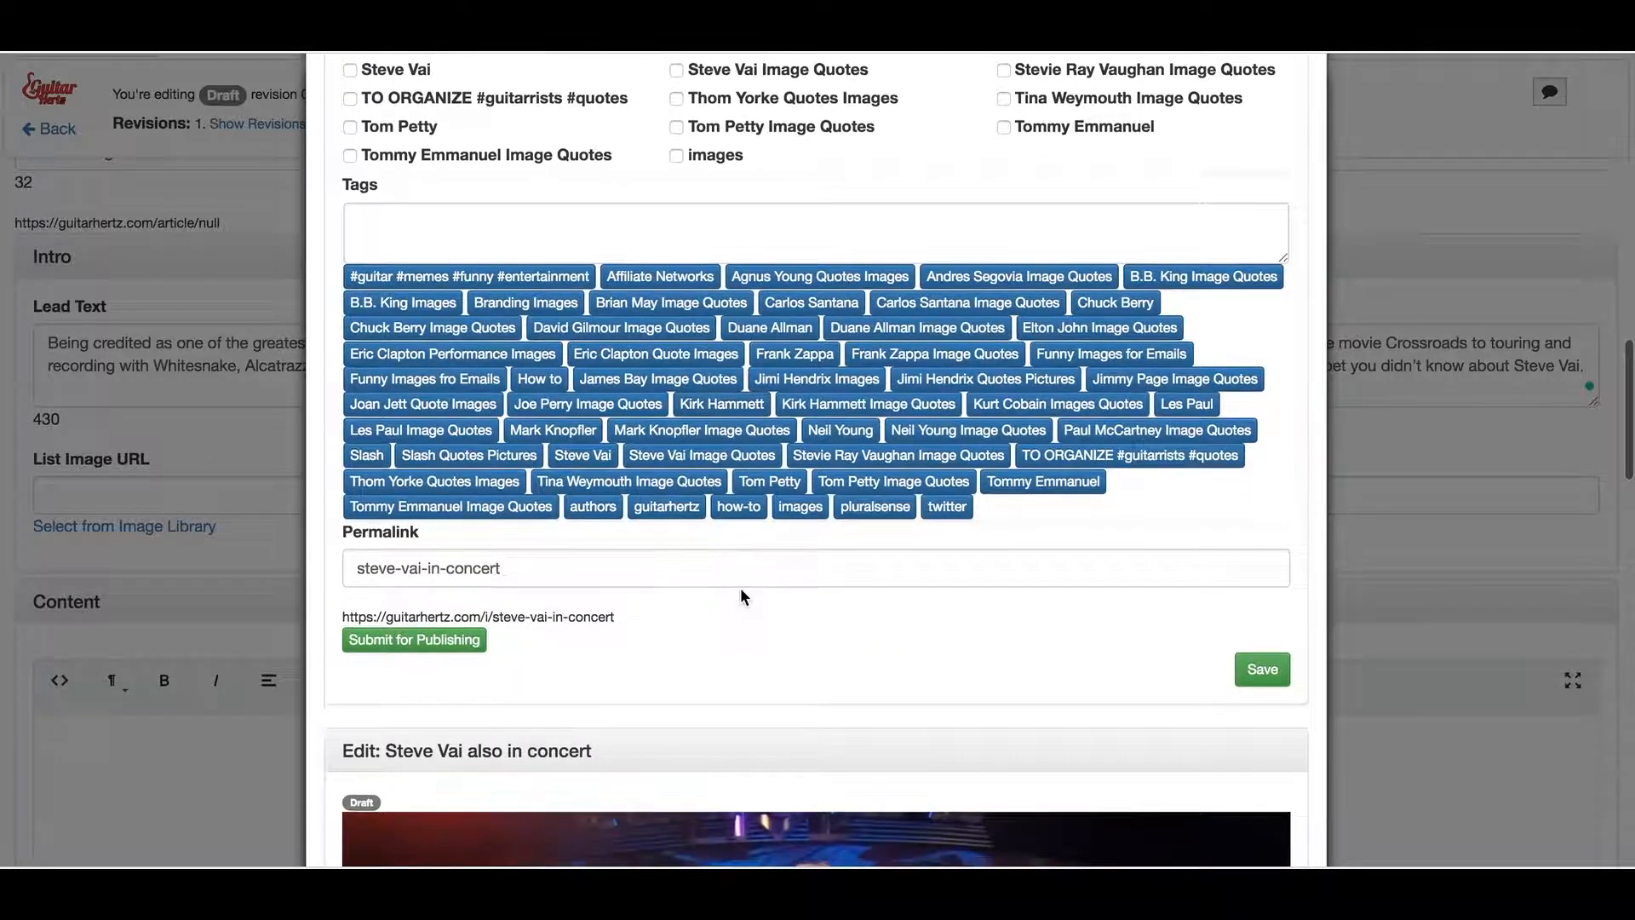
scroll(743, 596, down, 4)
scroll(743, 596, down, 14)
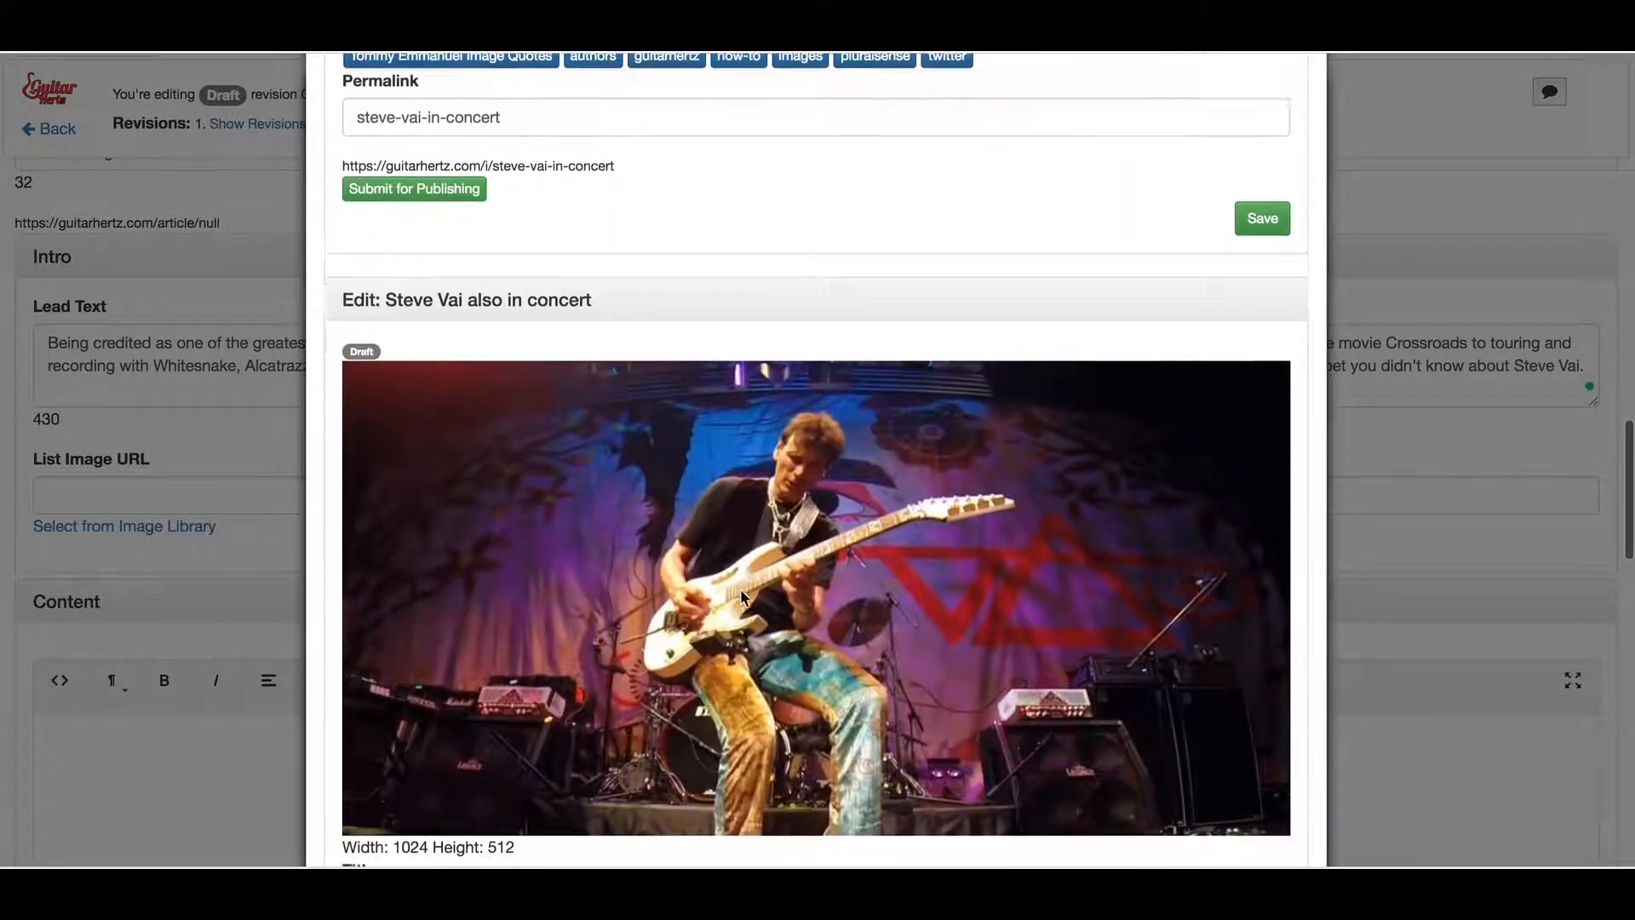
scroll(742, 593, down, 10)
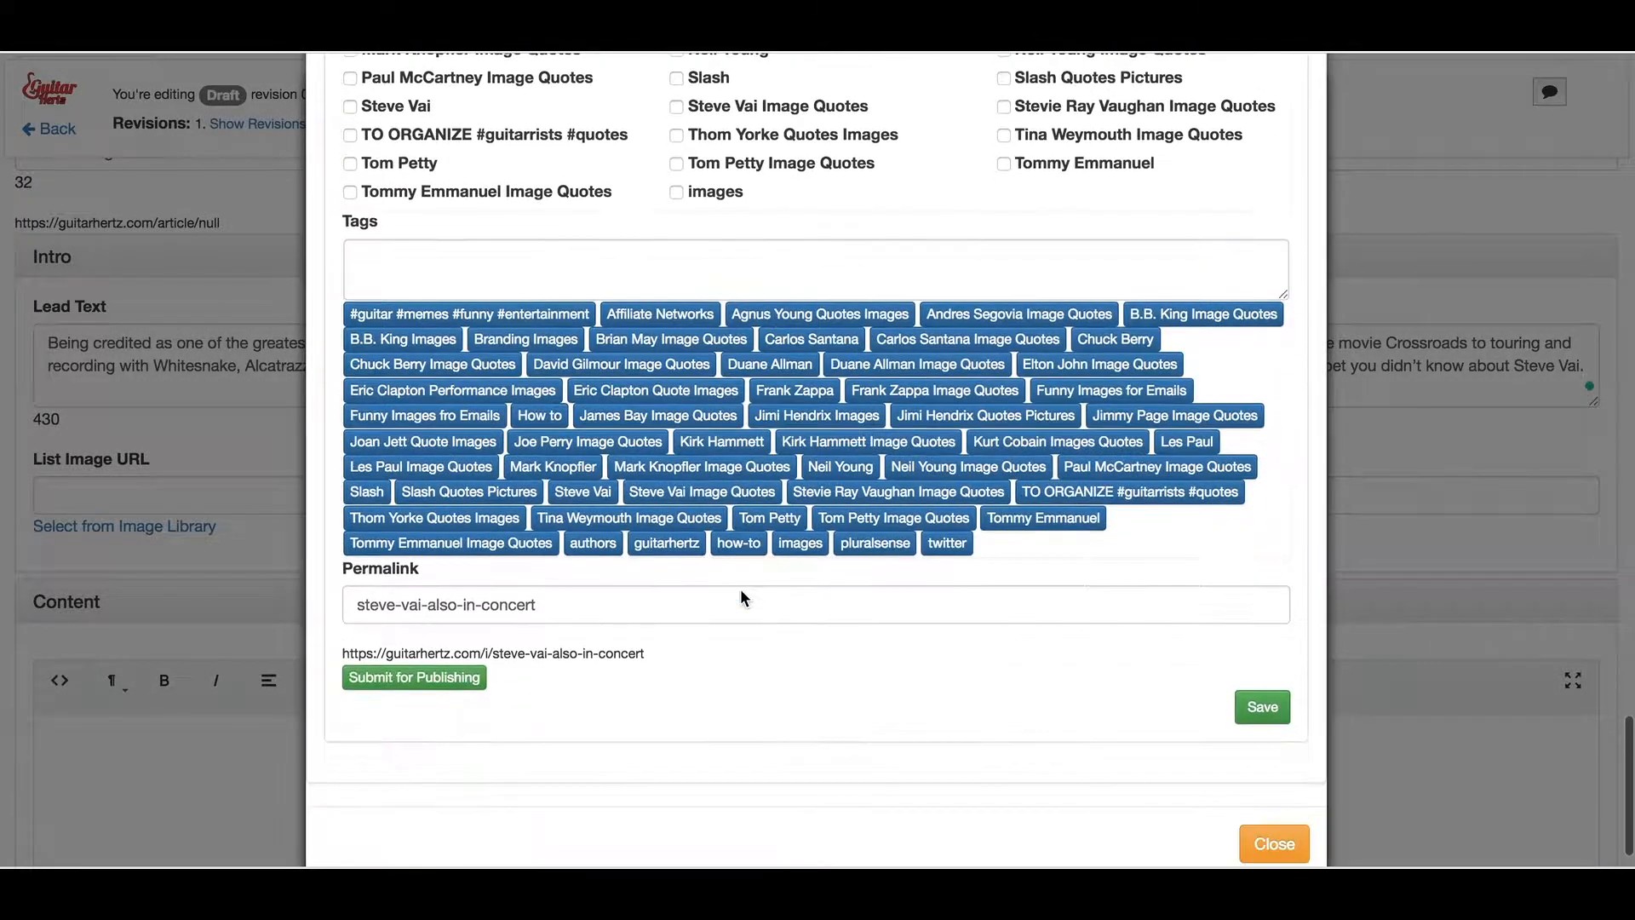
click(1275, 796)
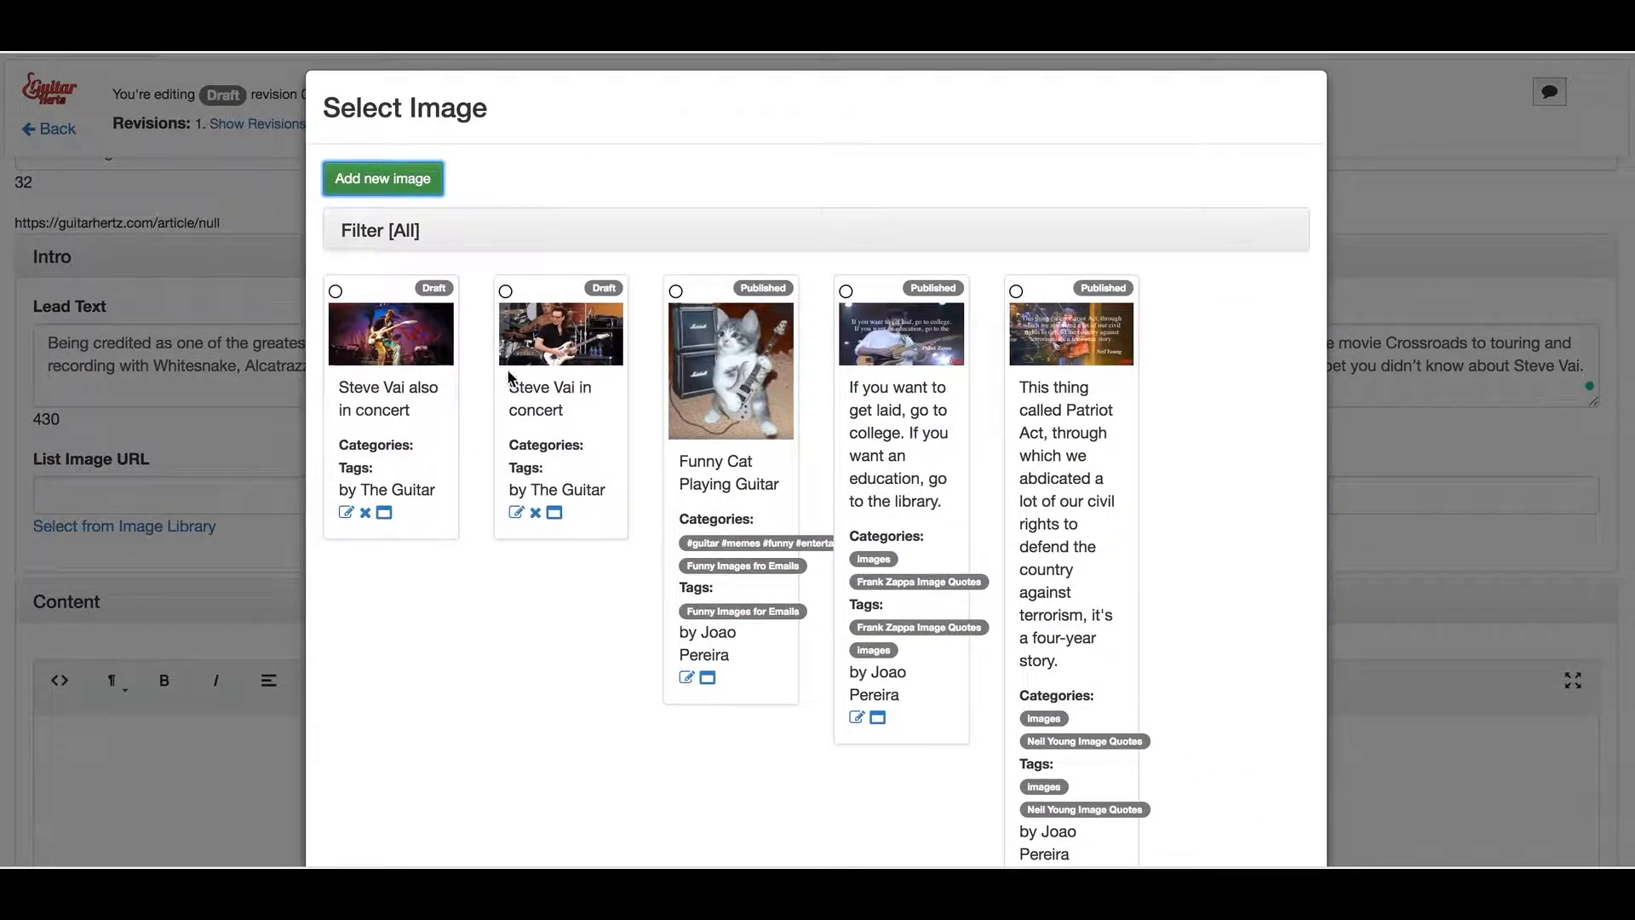
Insert 'Steve Vai also in concert' as List Image and Funny Cat Playing Guitar as Article Top Image
click(335, 292)
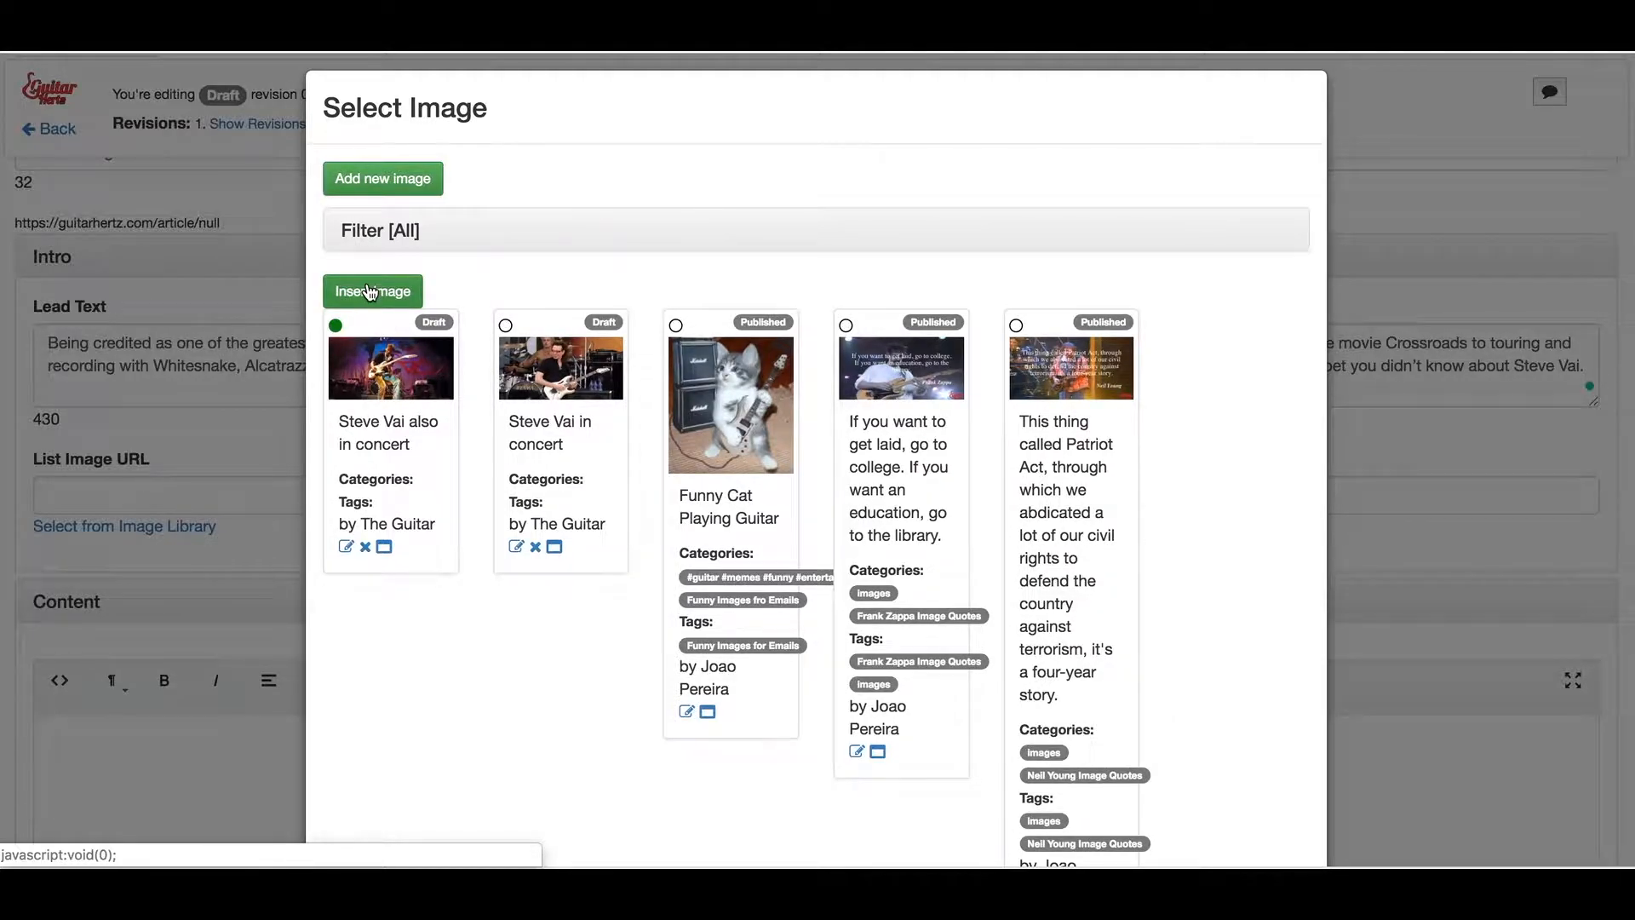
click(371, 292)
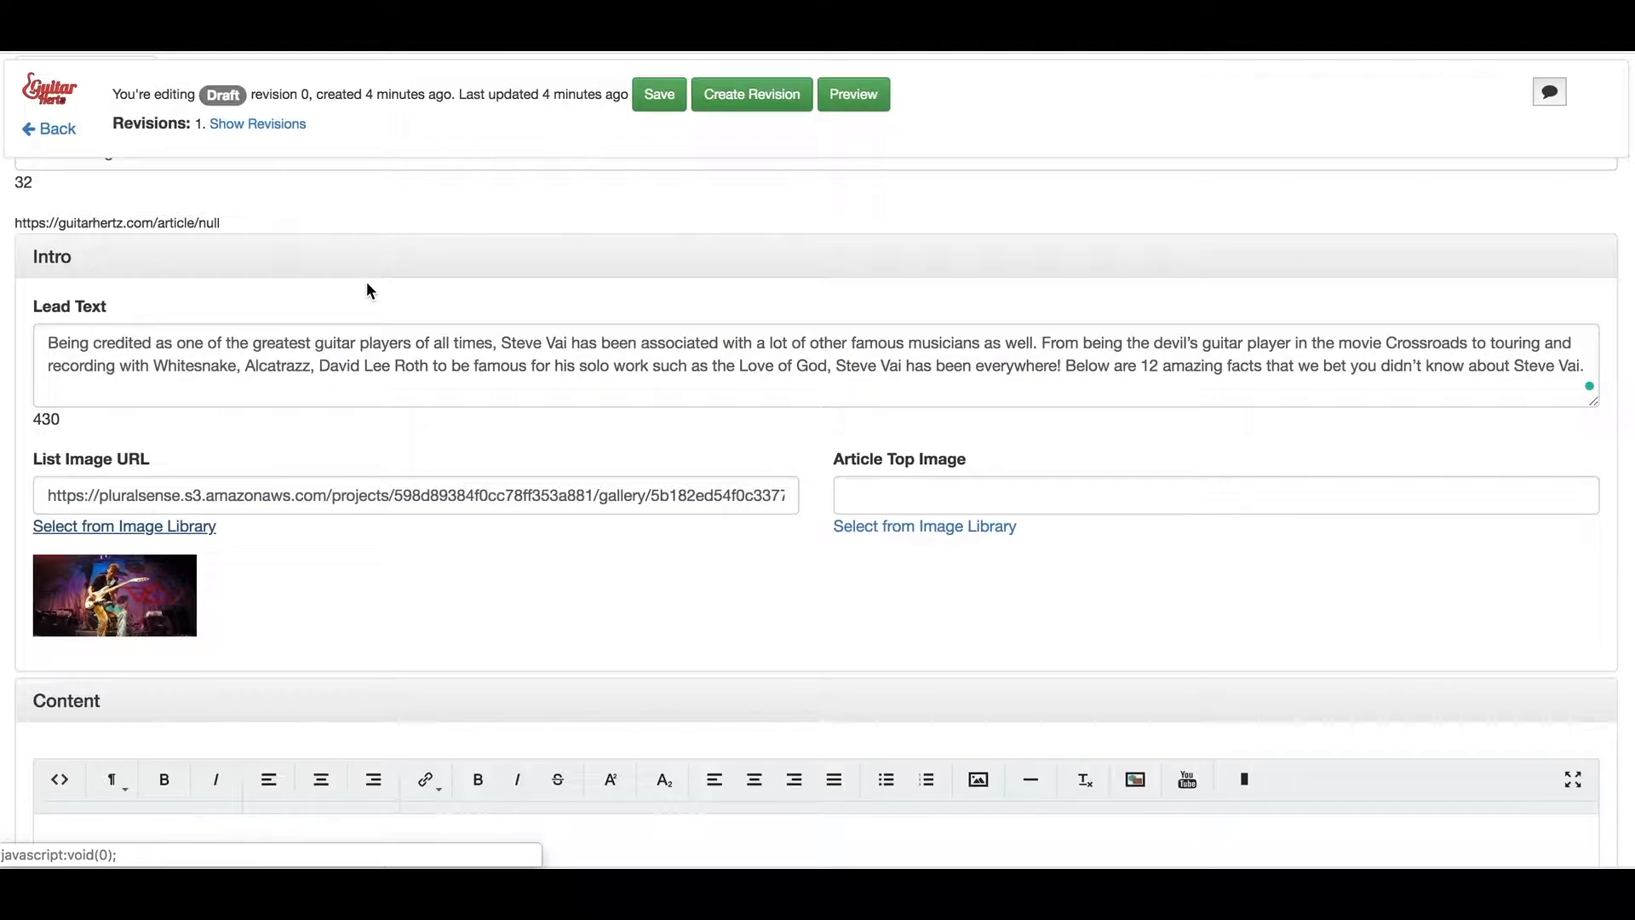
click(912, 532)
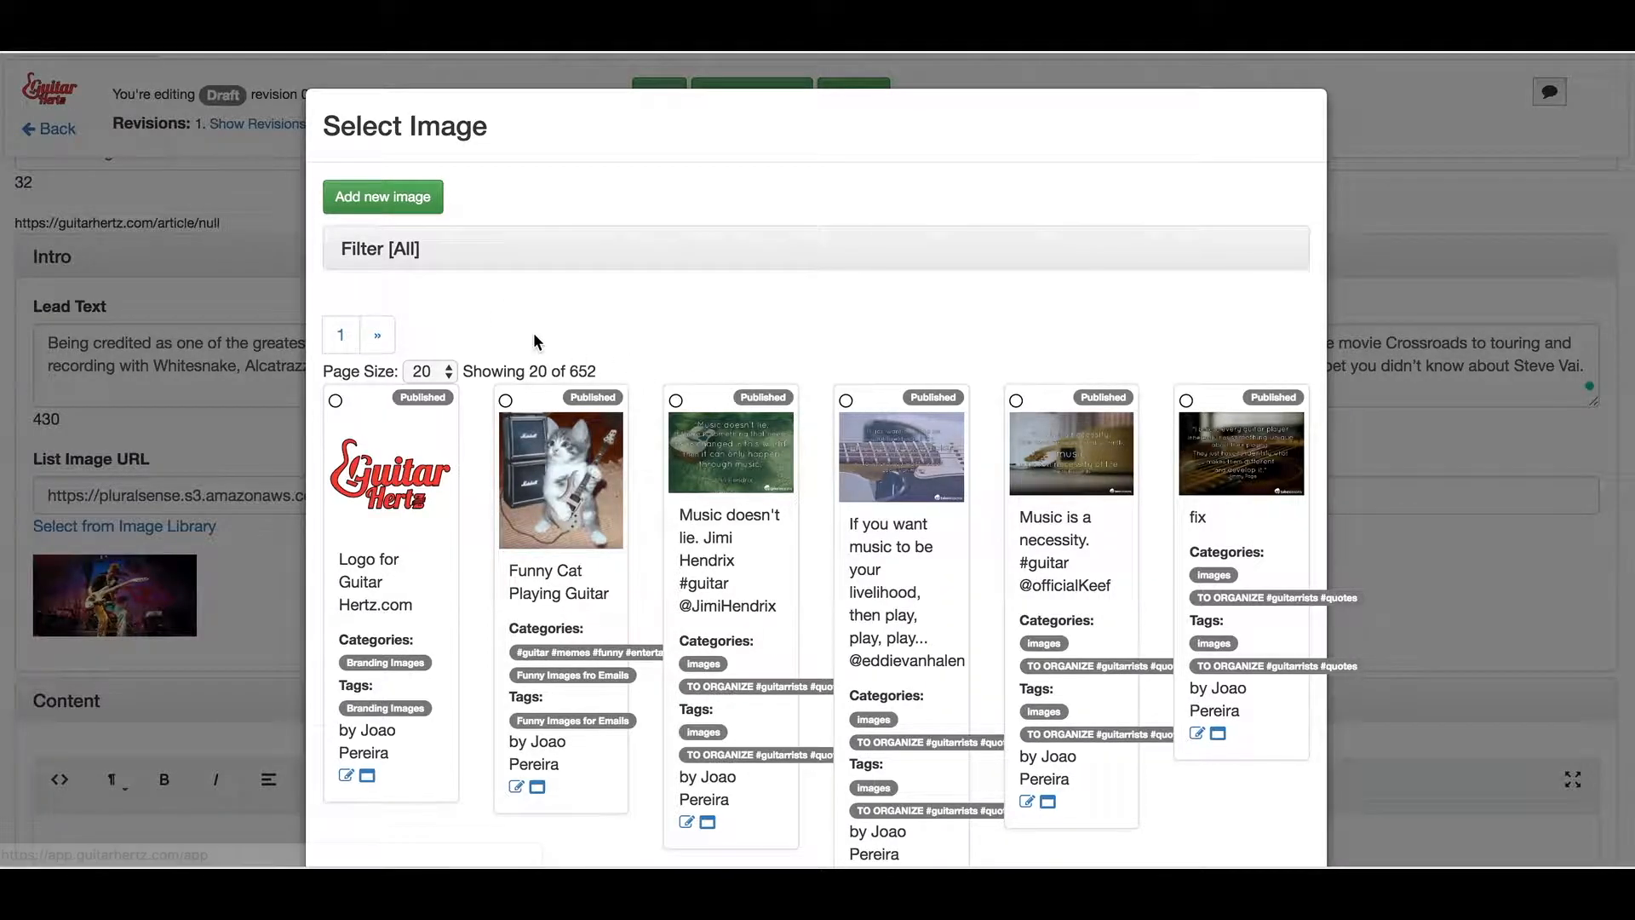
scroll(534, 334, down, 2)
scroll(534, 335, up, 2)
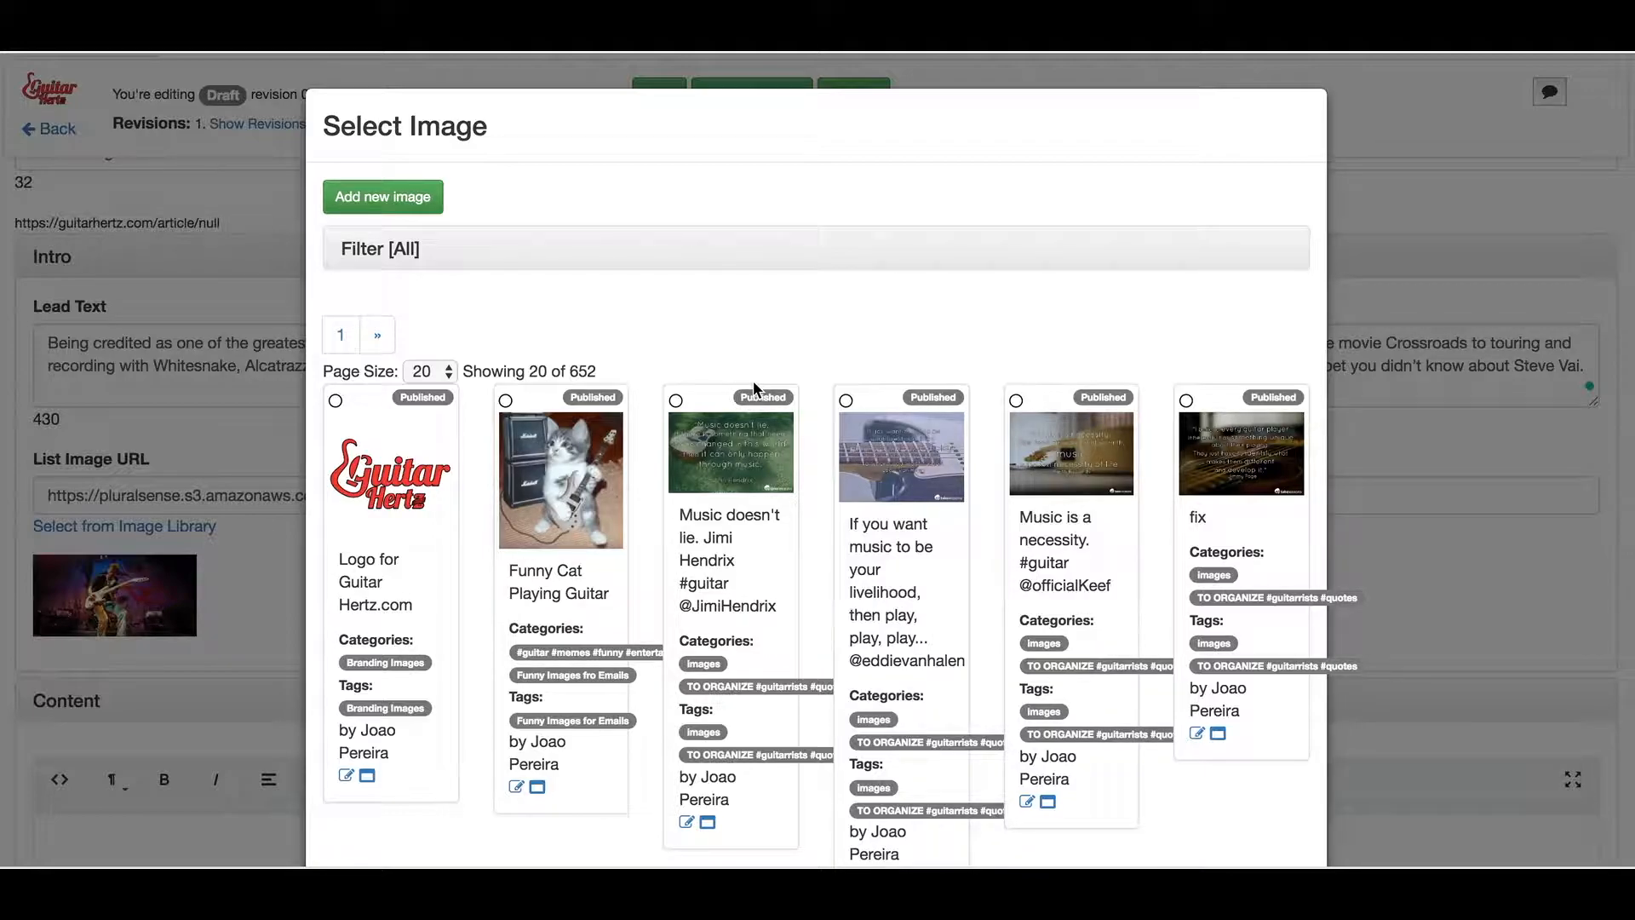
click(540, 401)
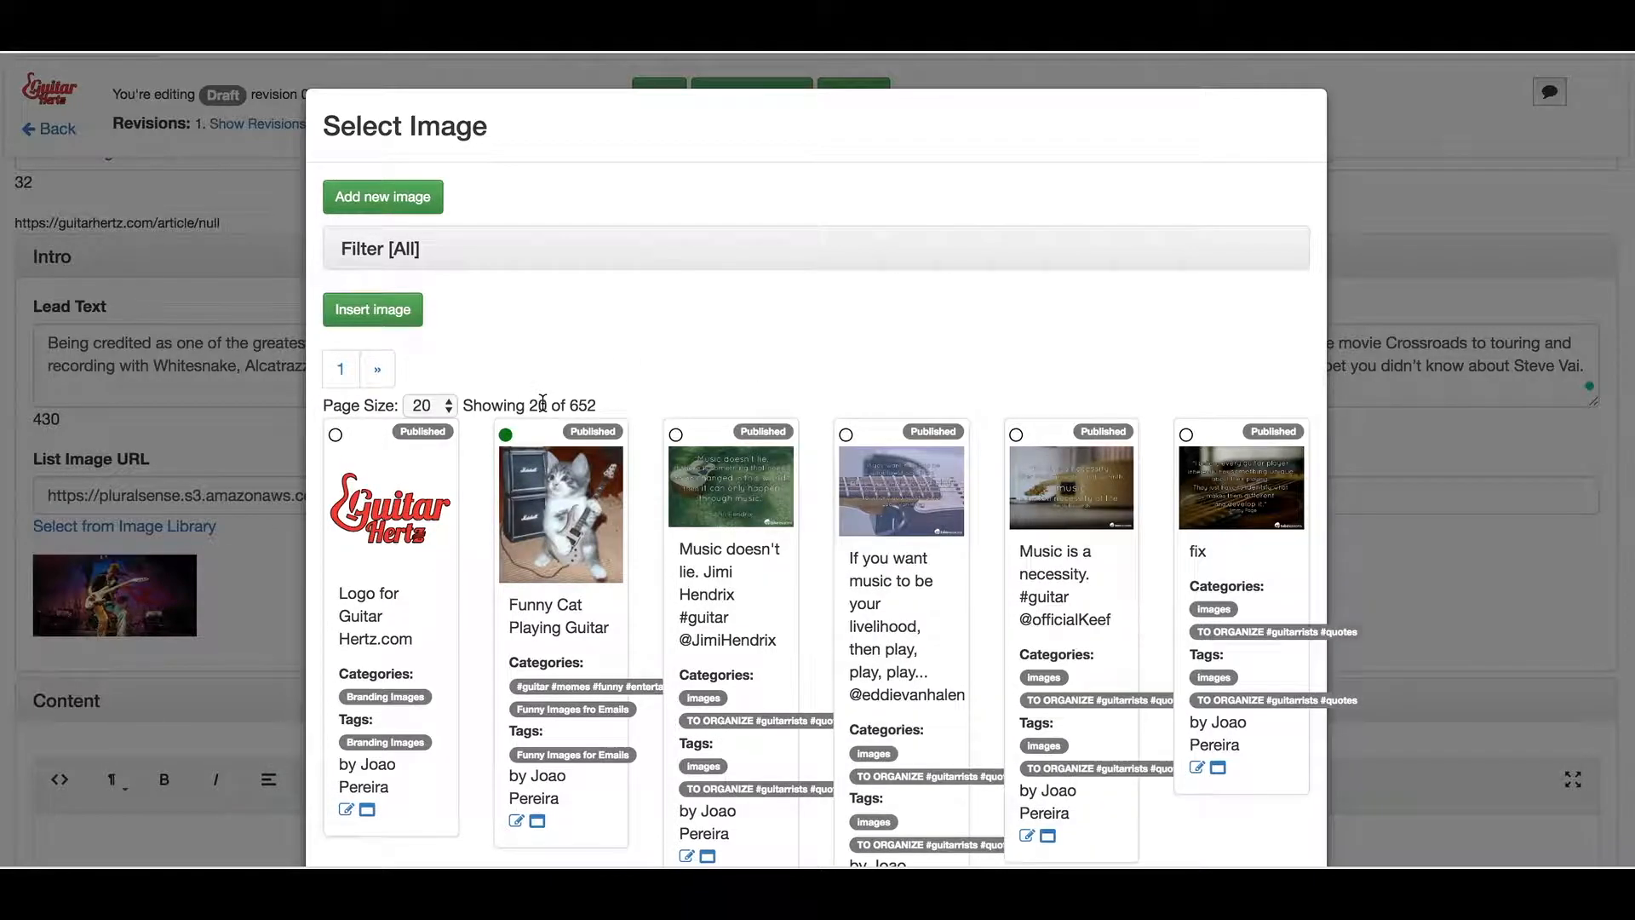
click(375, 309)
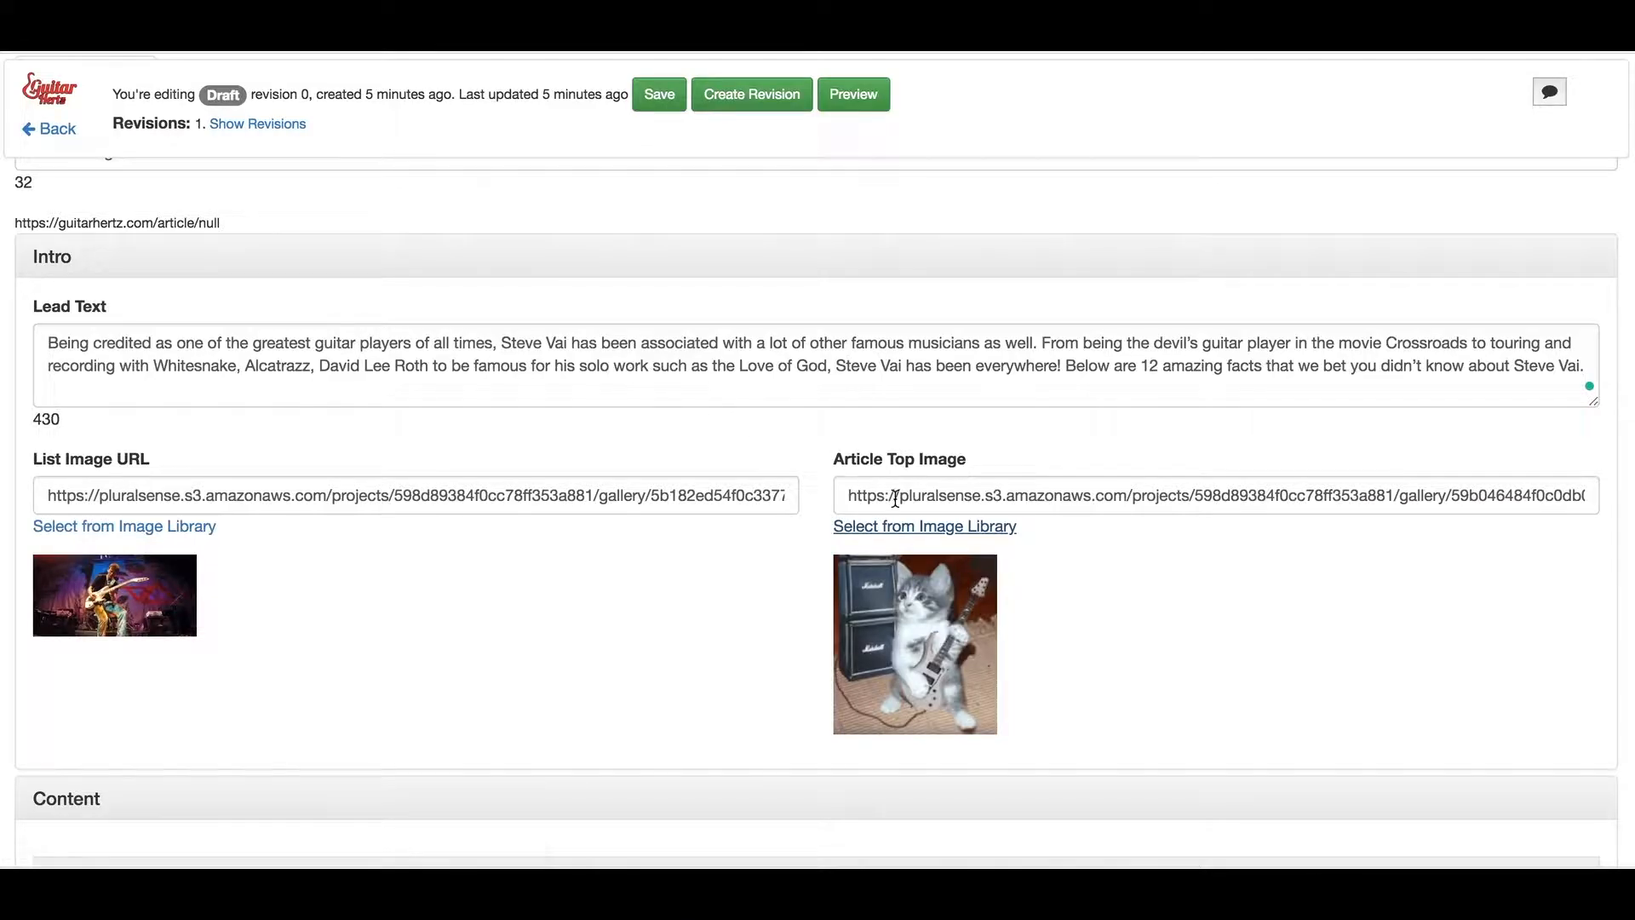
scroll(895, 498, down, 2)
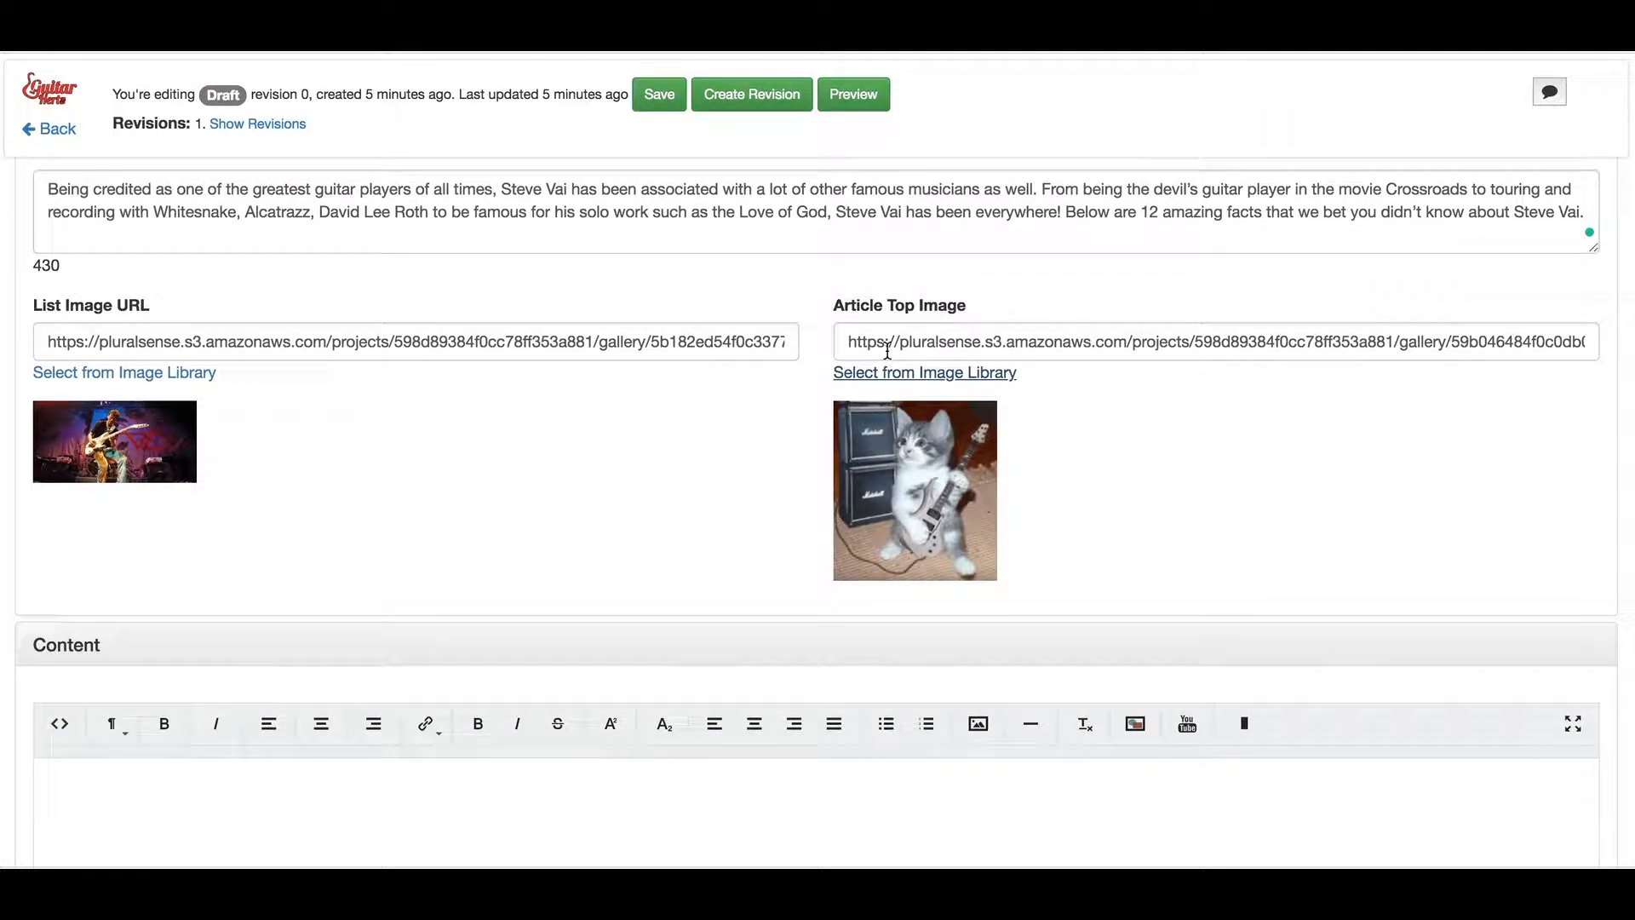
scroll(852, 343, down, 2)
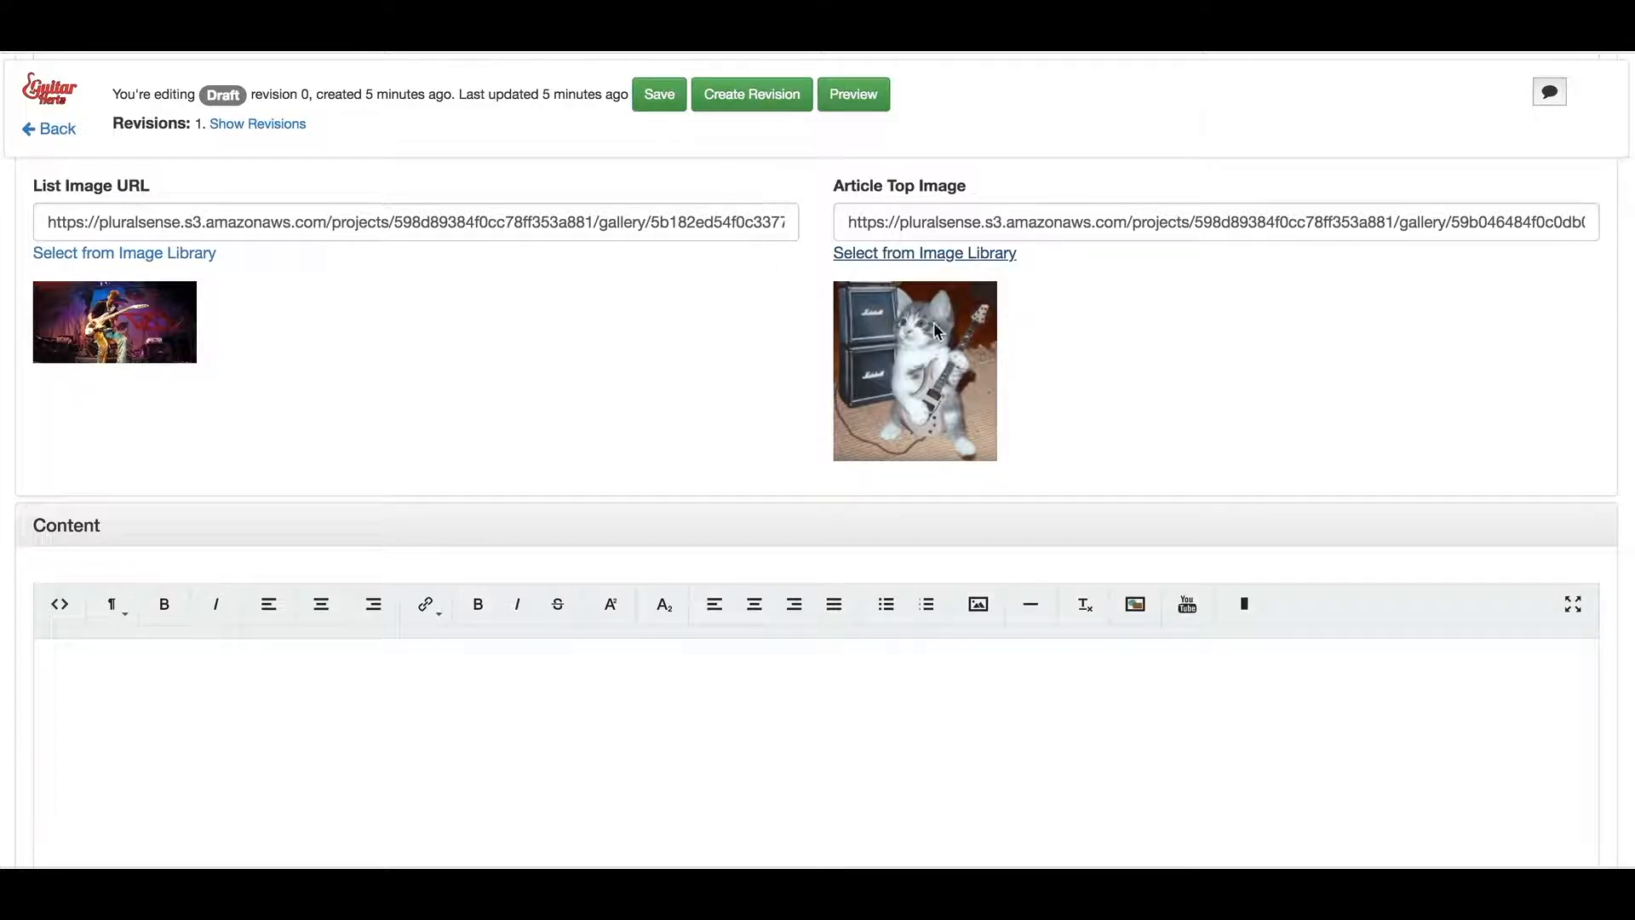
scroll(927, 315, up, 3)
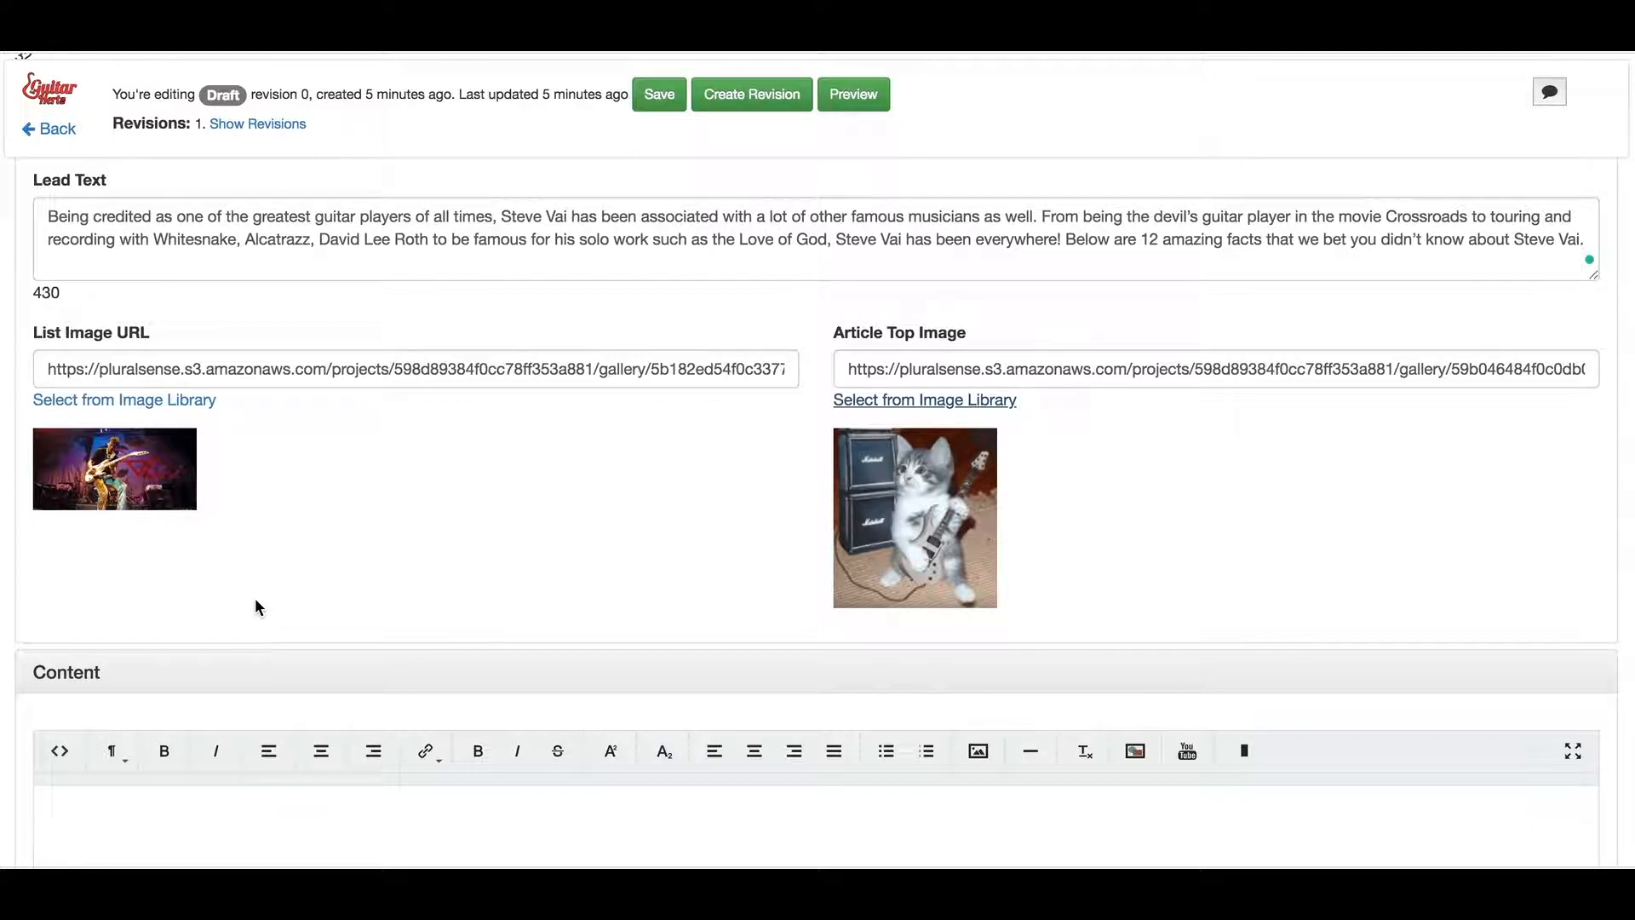
scroll(255, 601, up, 4)
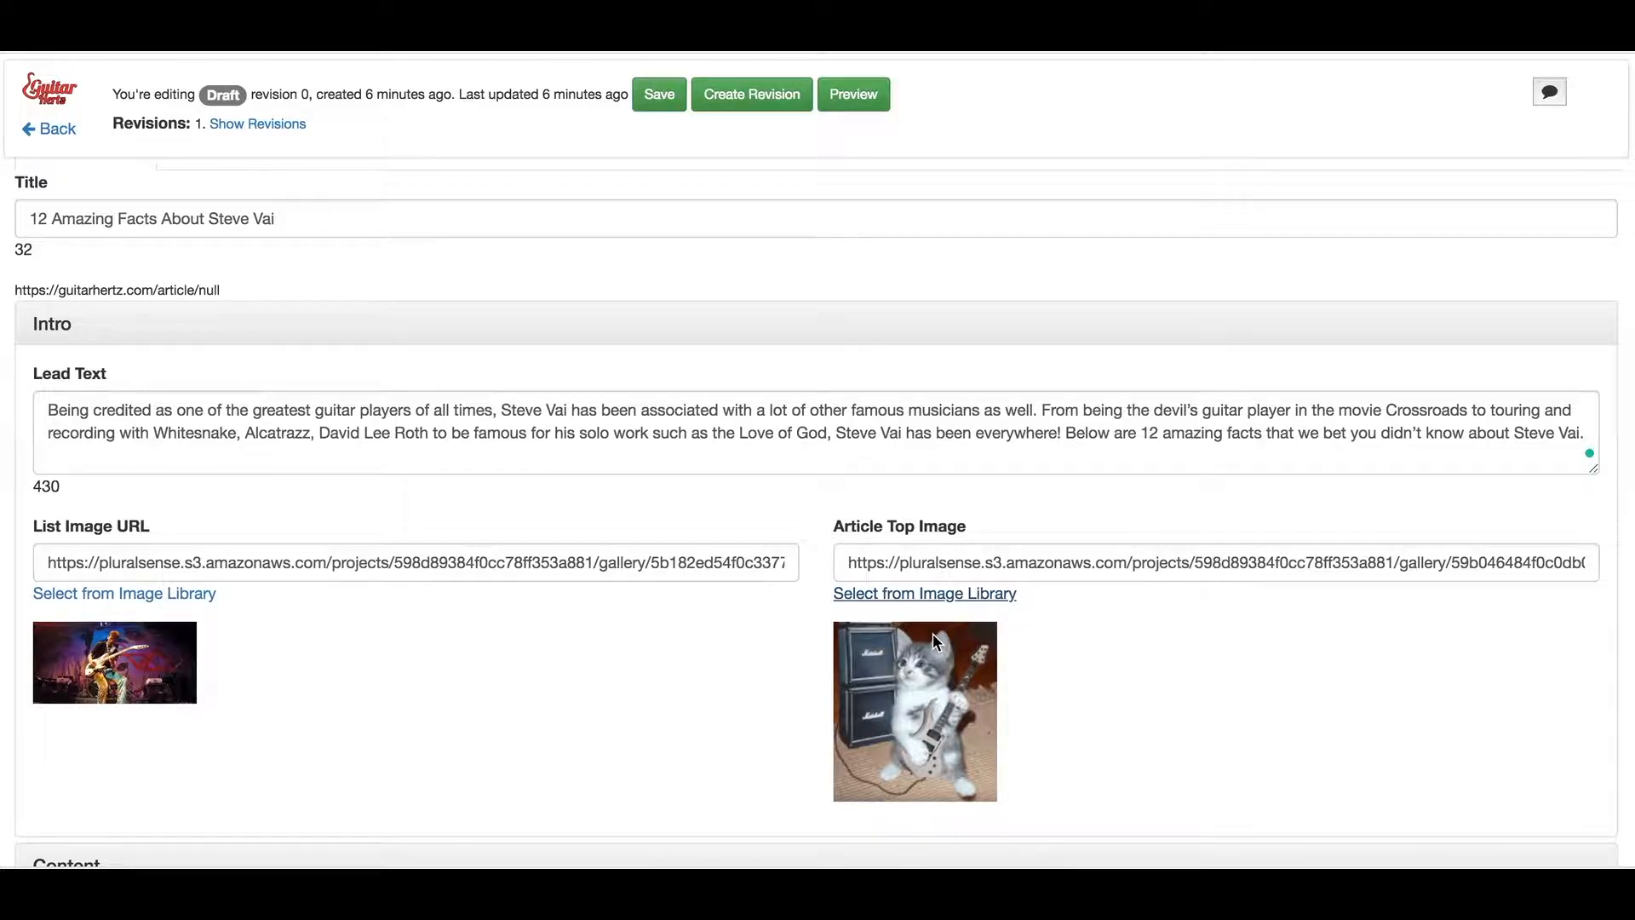
scroll(932, 632, down, 8)
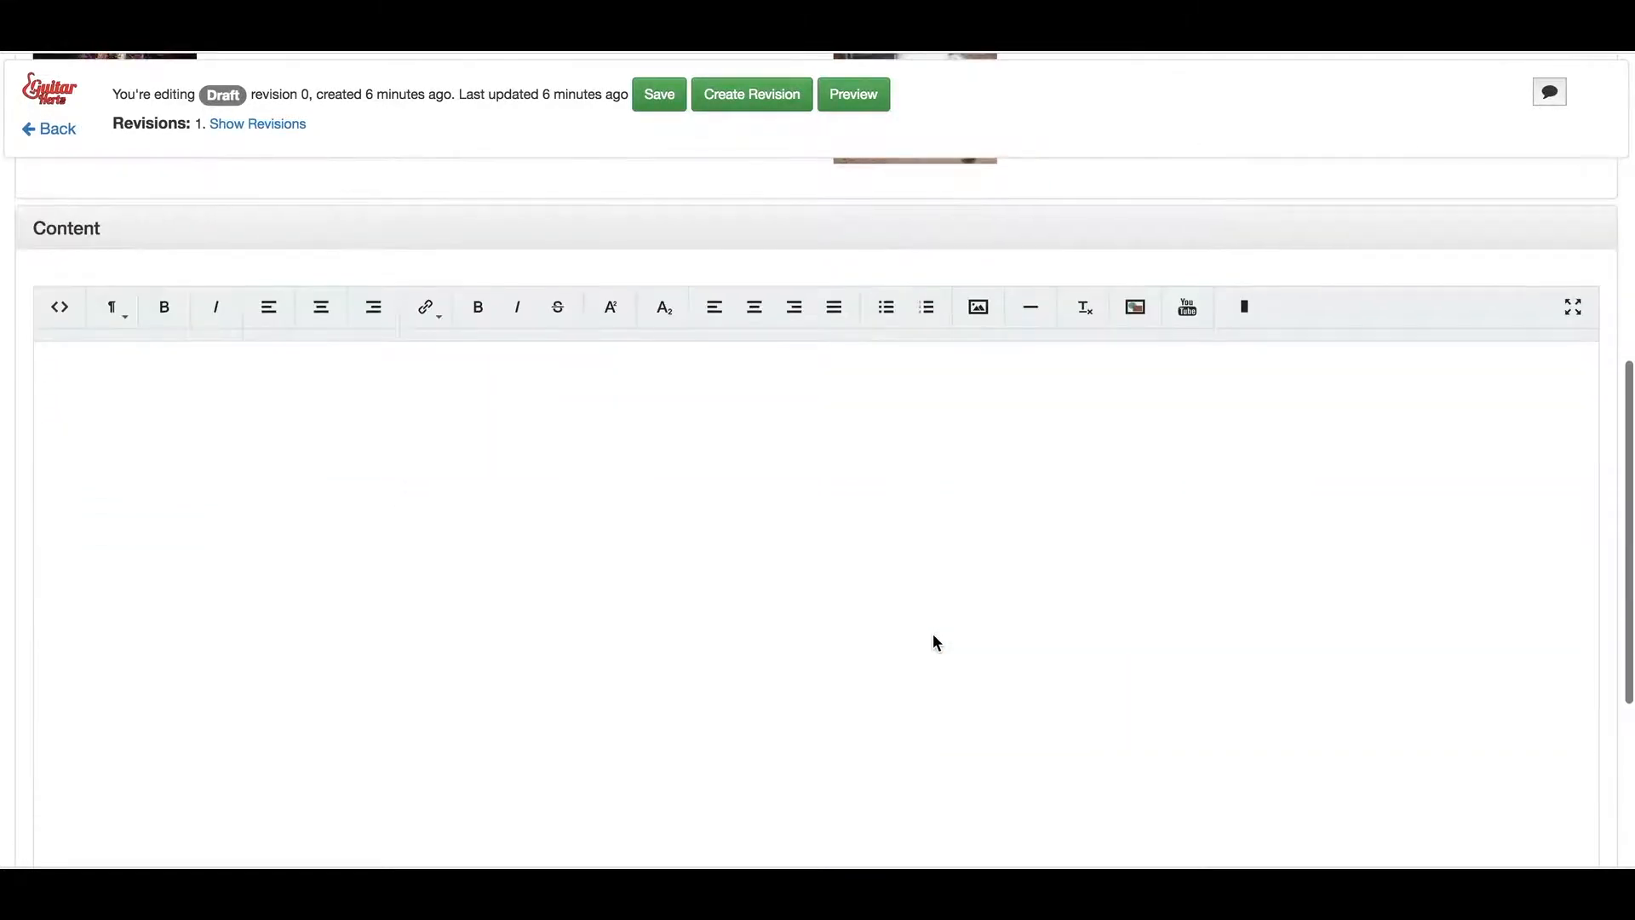
click(572, 489)
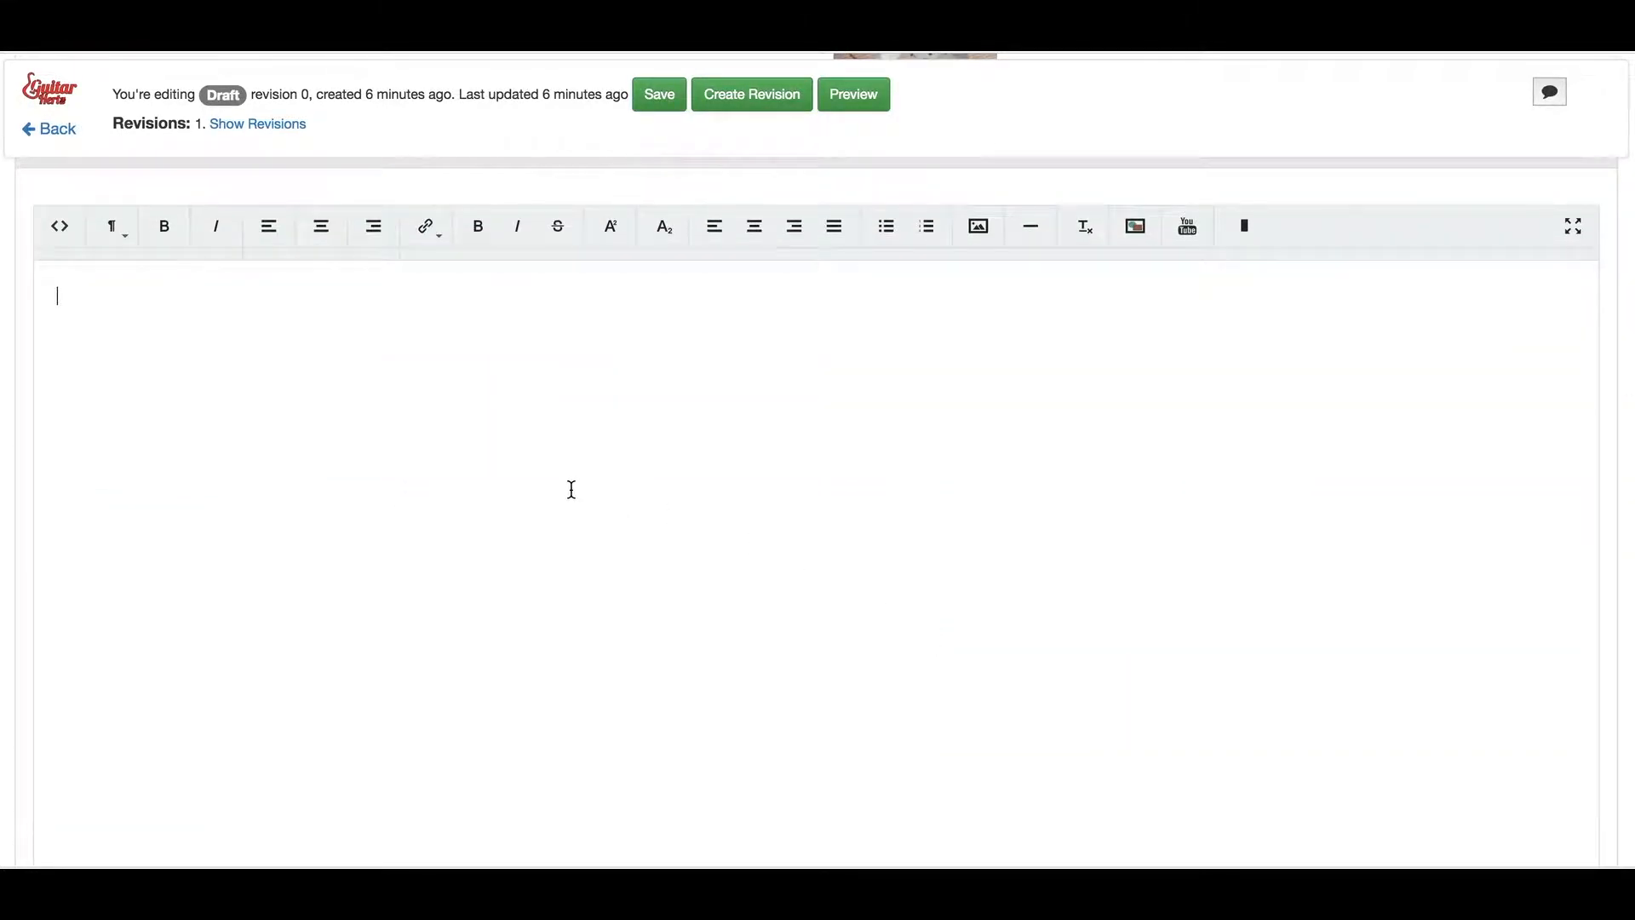
Copy lines 6–42 of the Steve Vai facts text in Sublime Text, then return to the browser
key(super+Tab)
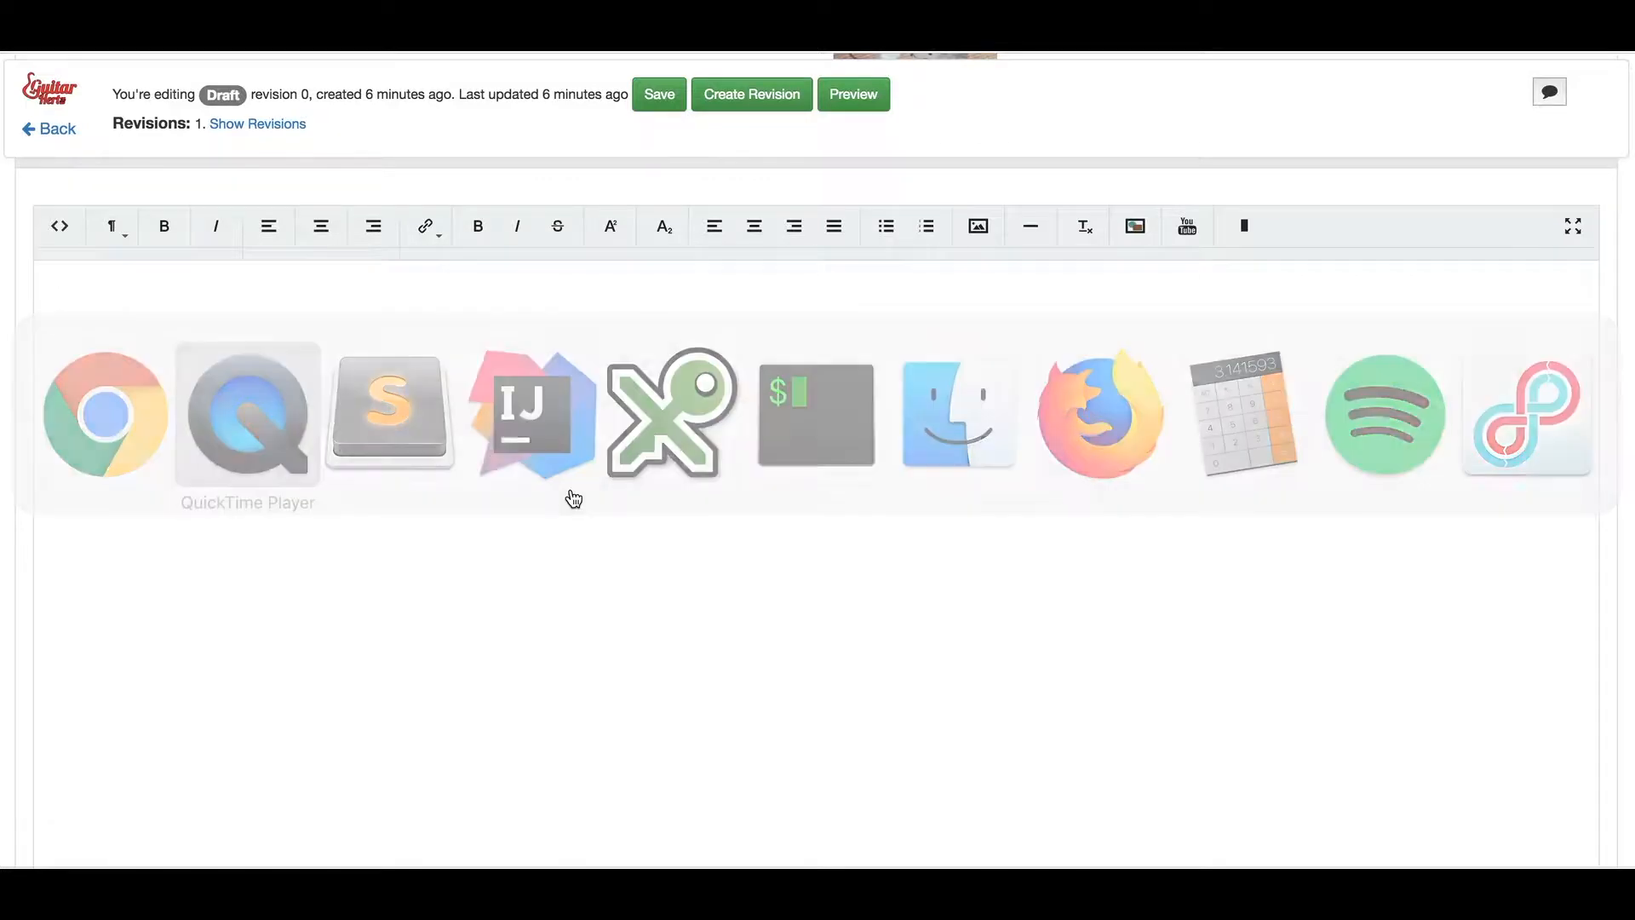
key(super+Tab)
key(Tab)
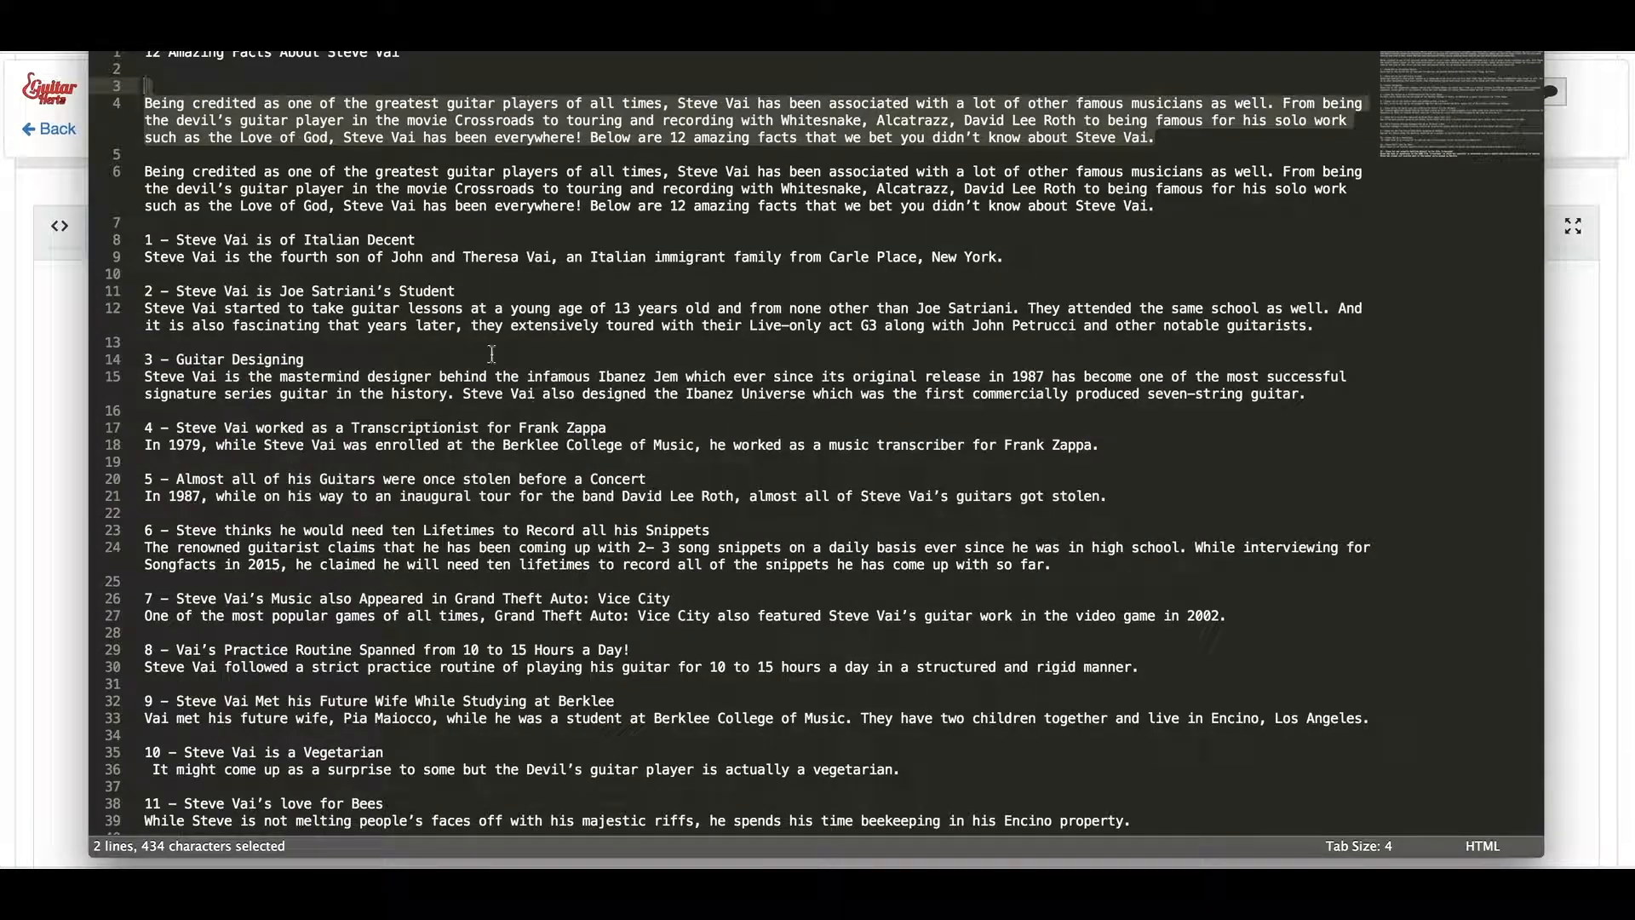
drag(143, 174, 728, 830)
key(super+c)
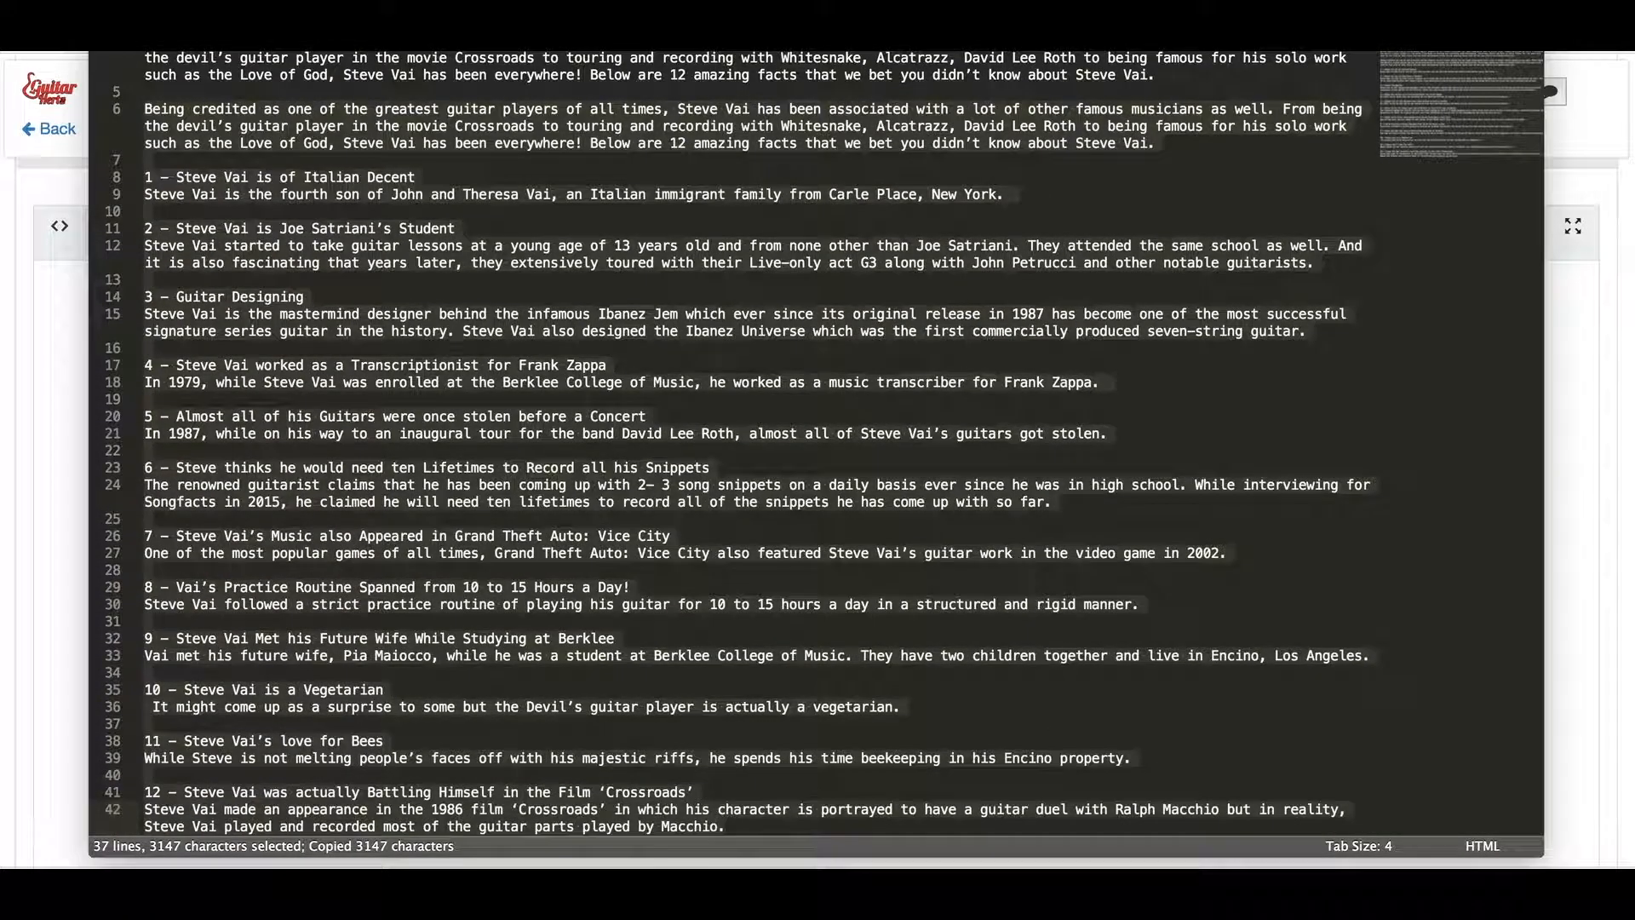
key(super+Tab)
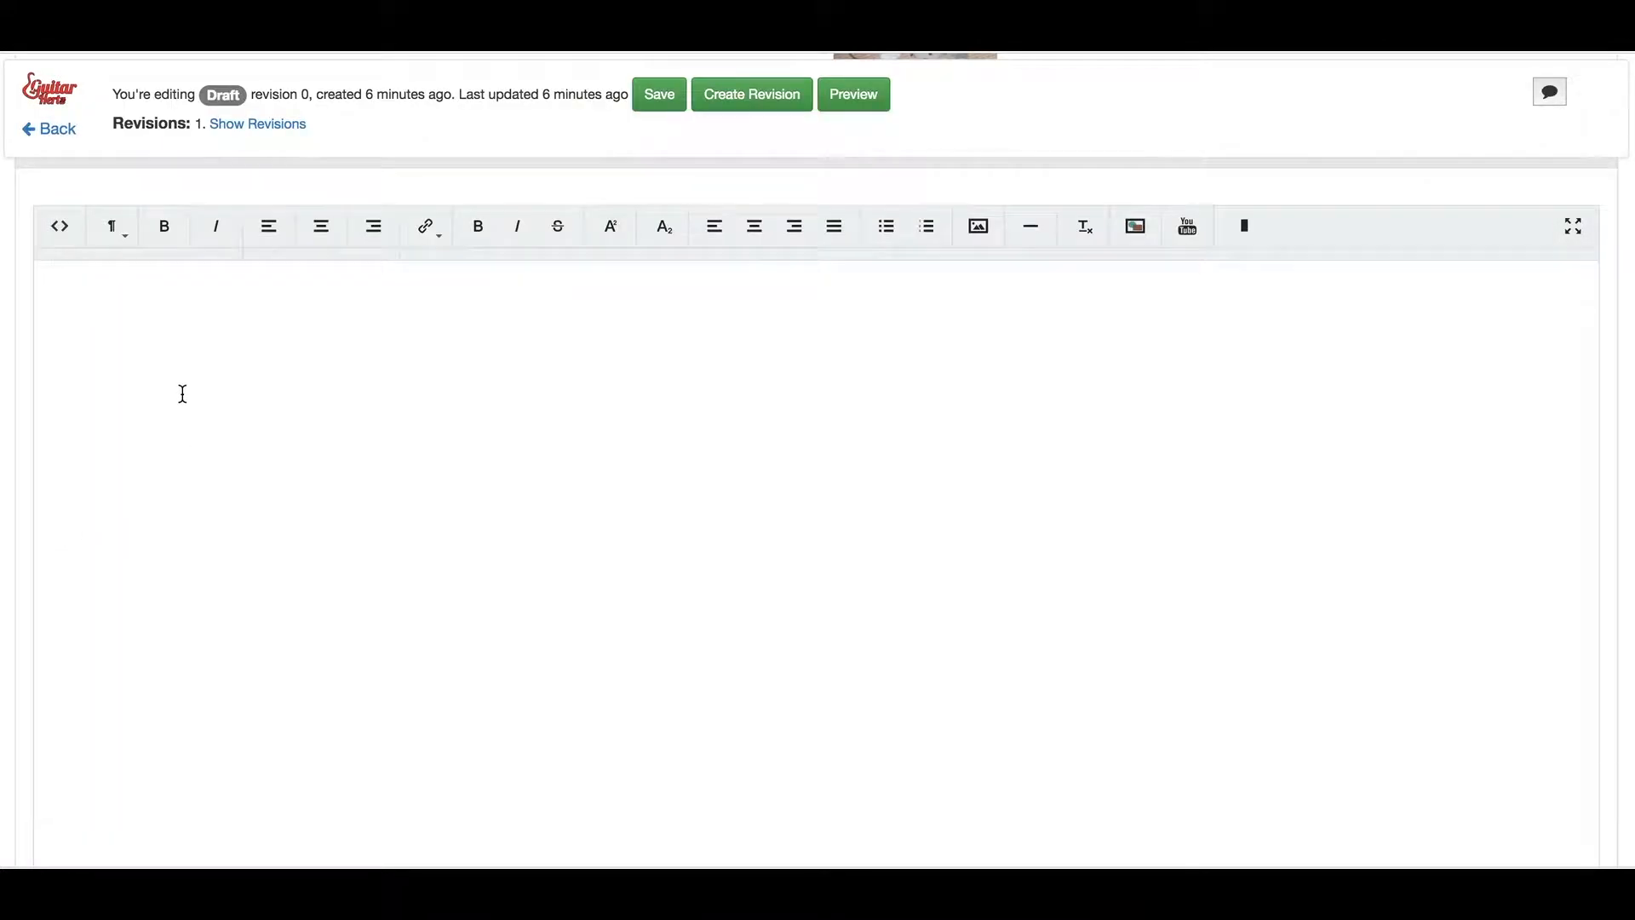
Paste the Steve Vai facts into the article body and expand the editor to full screen
key(super+v)
scroll(1295, 445, up, 10)
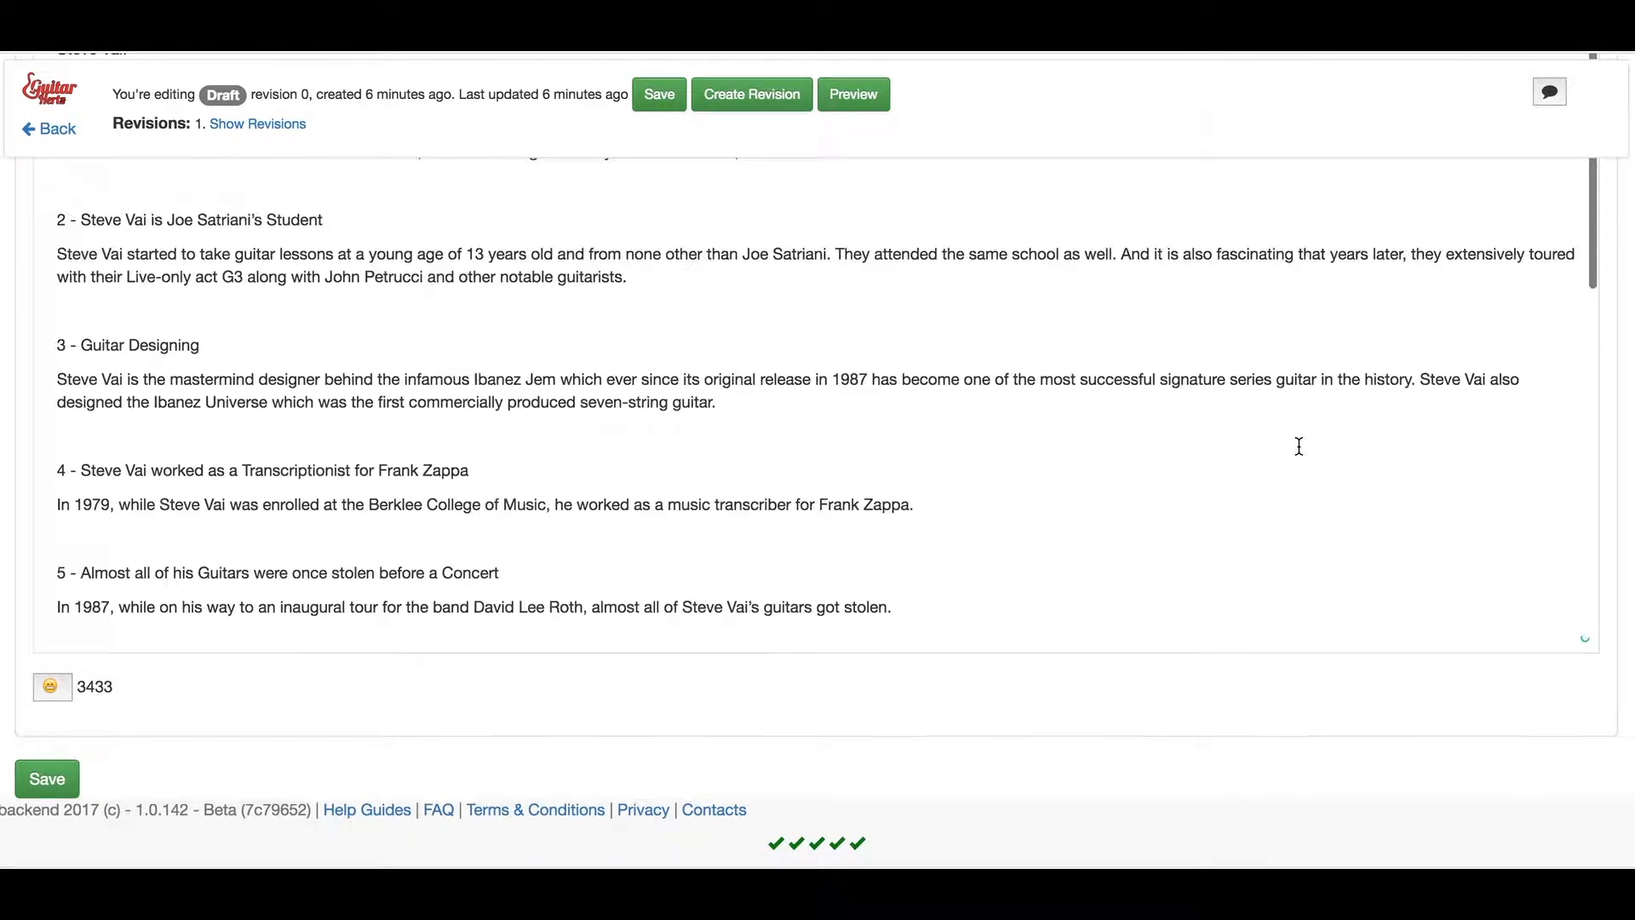
scroll(1299, 447, up, 6)
click(1573, 452)
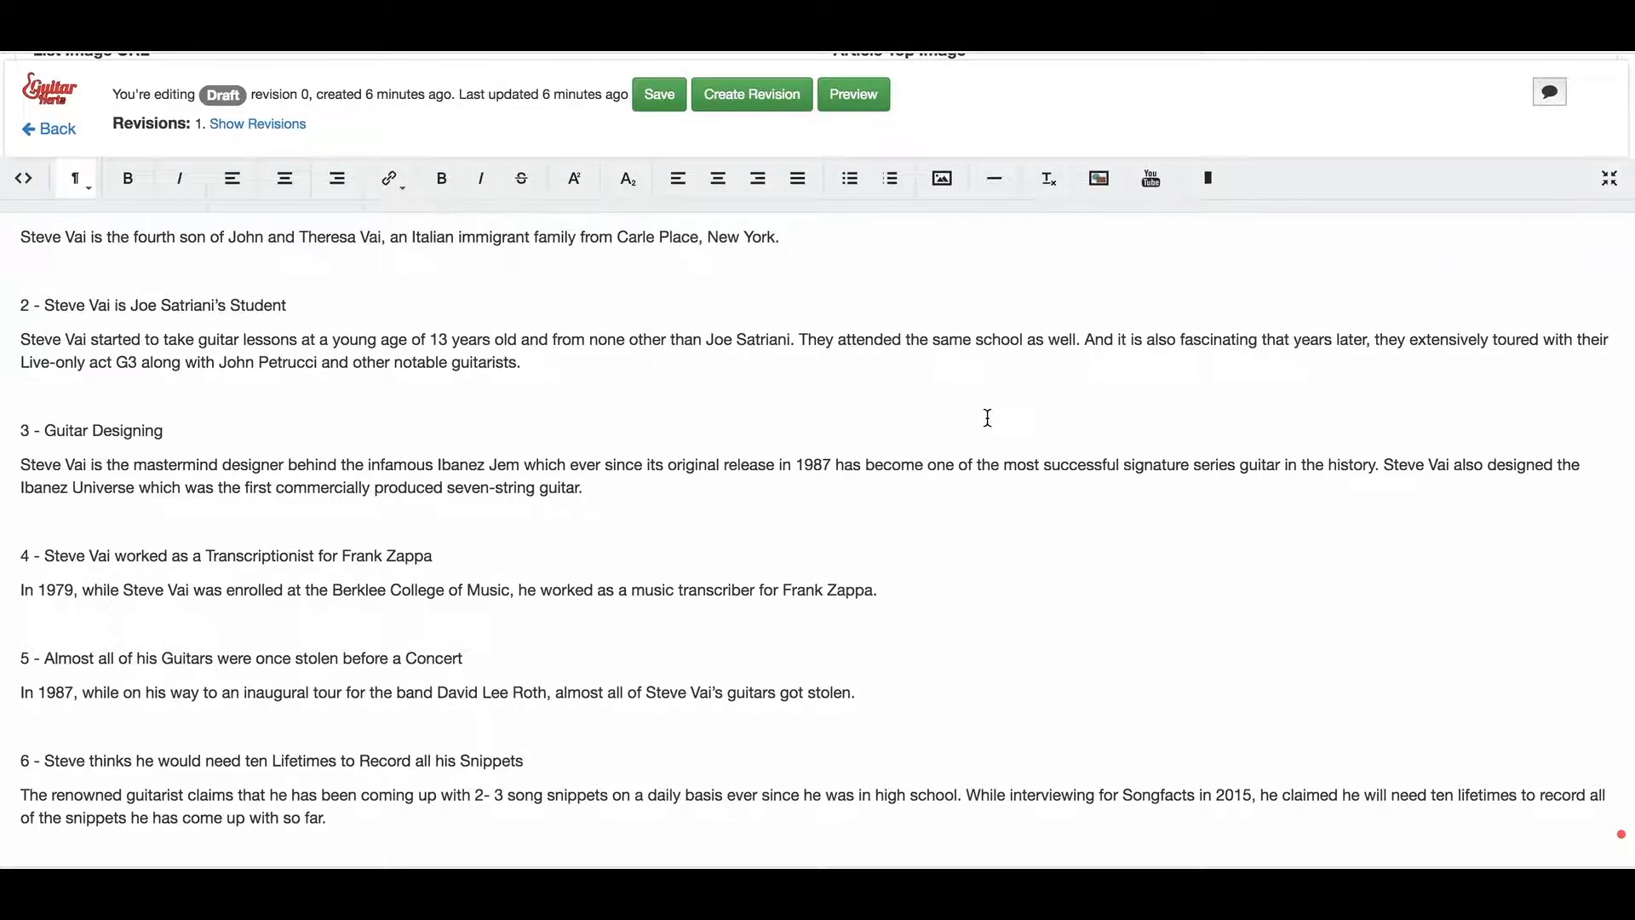
Make '2 - Steve Vai is Joe Satriani's Student' a bold Header 1 and remove the blank line above
drag(288, 305, 15, 305)
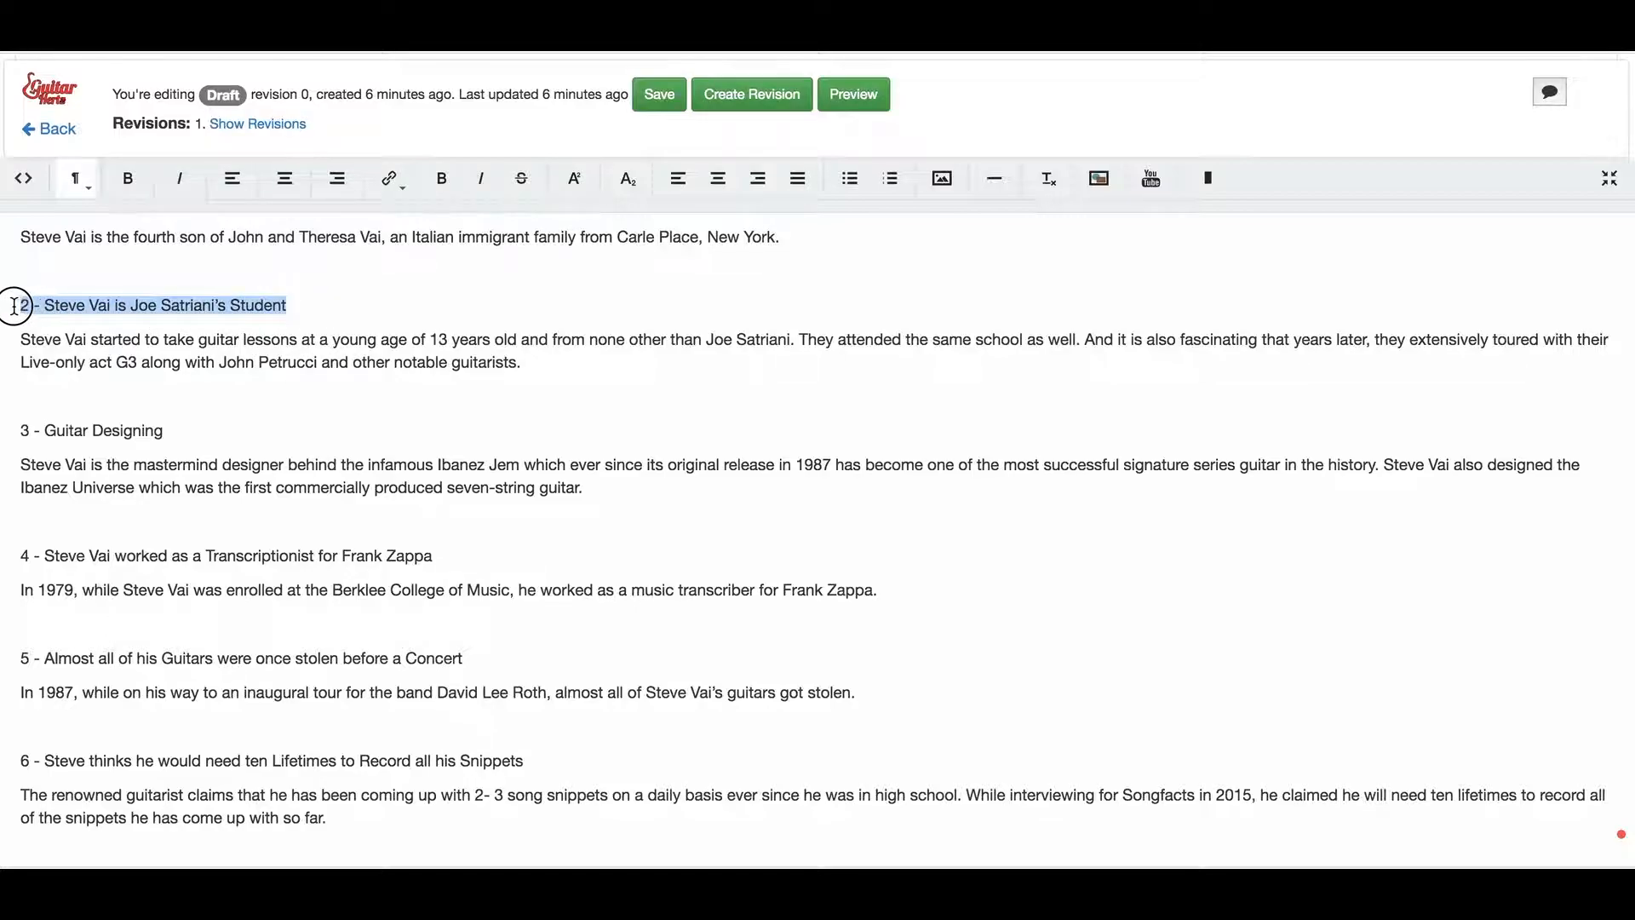
click(128, 179)
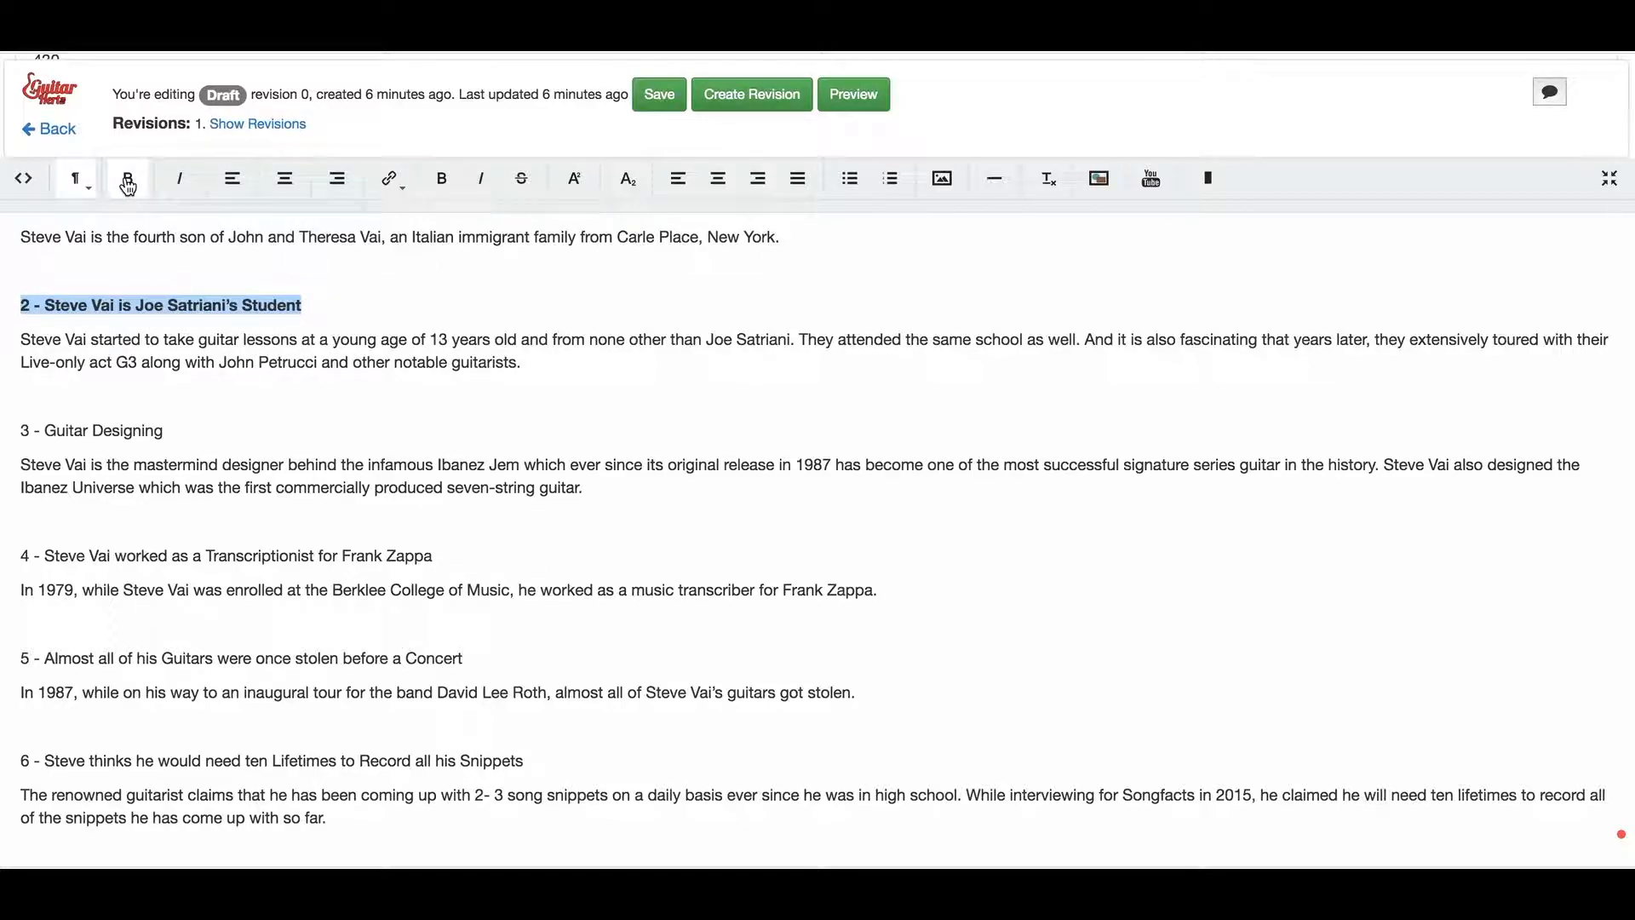
click(77, 181)
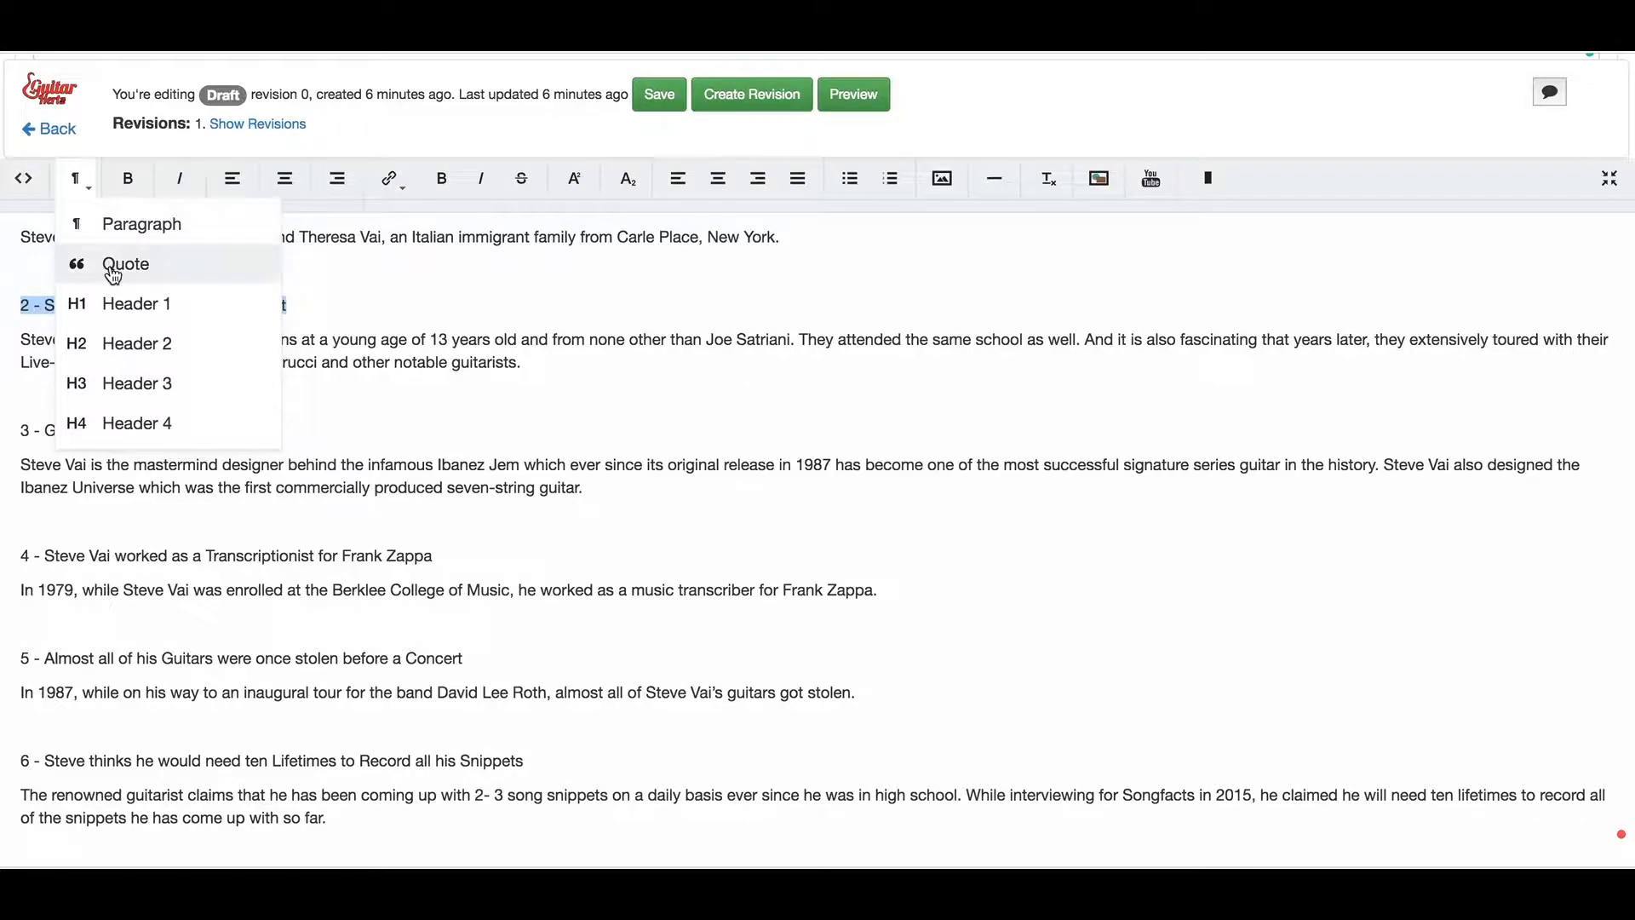
click(121, 308)
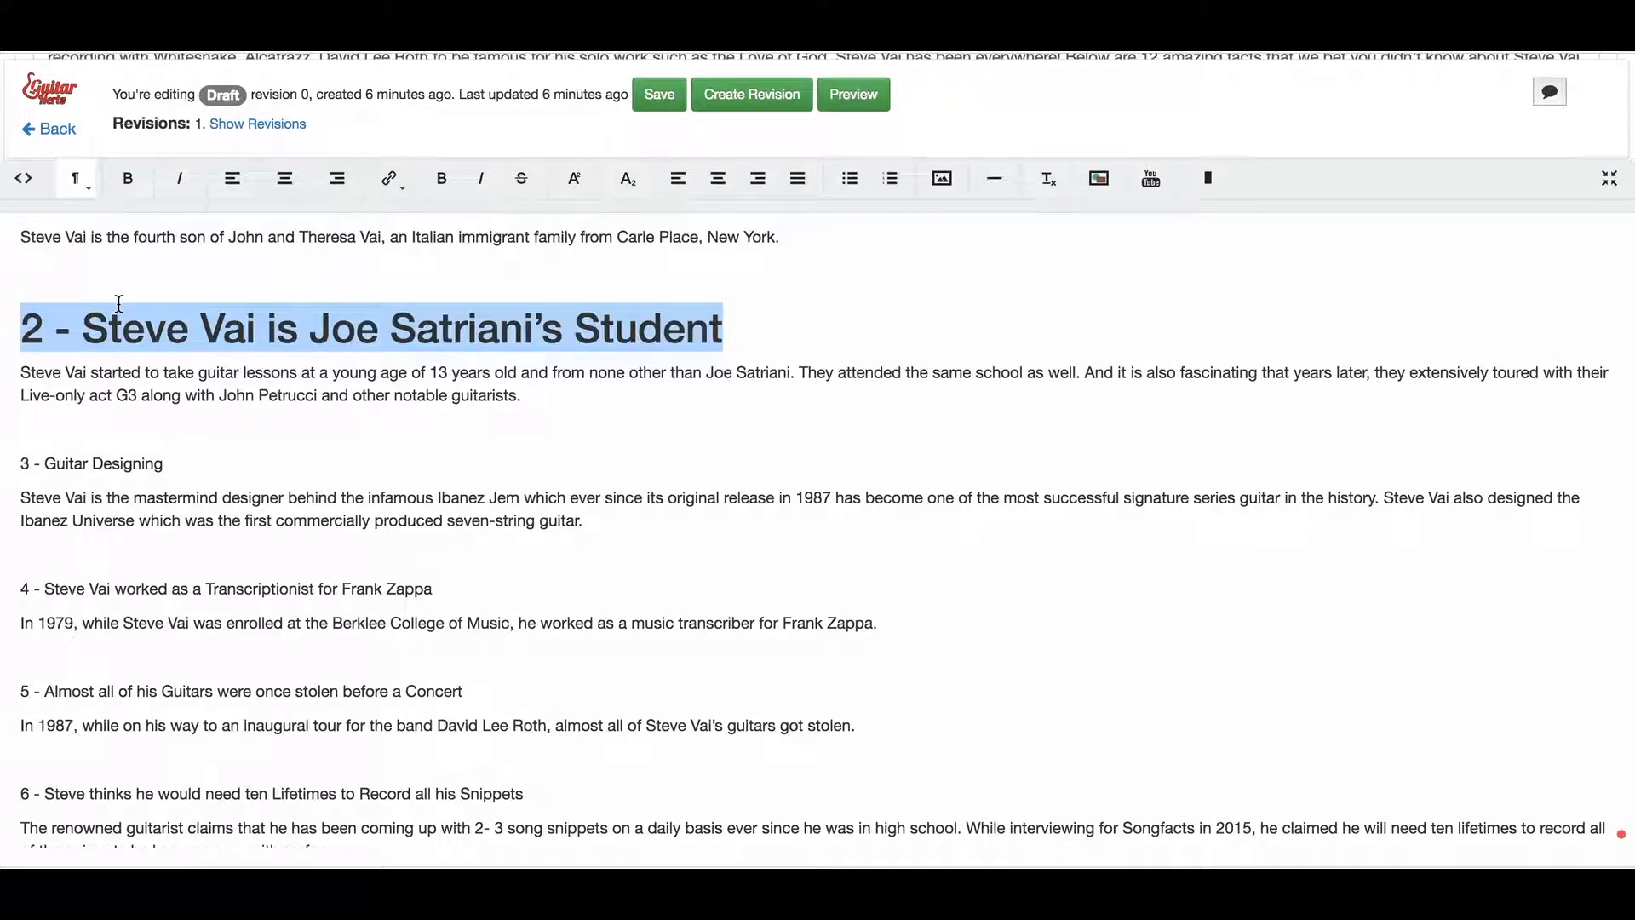
click(69, 265)
key(BackSpace)
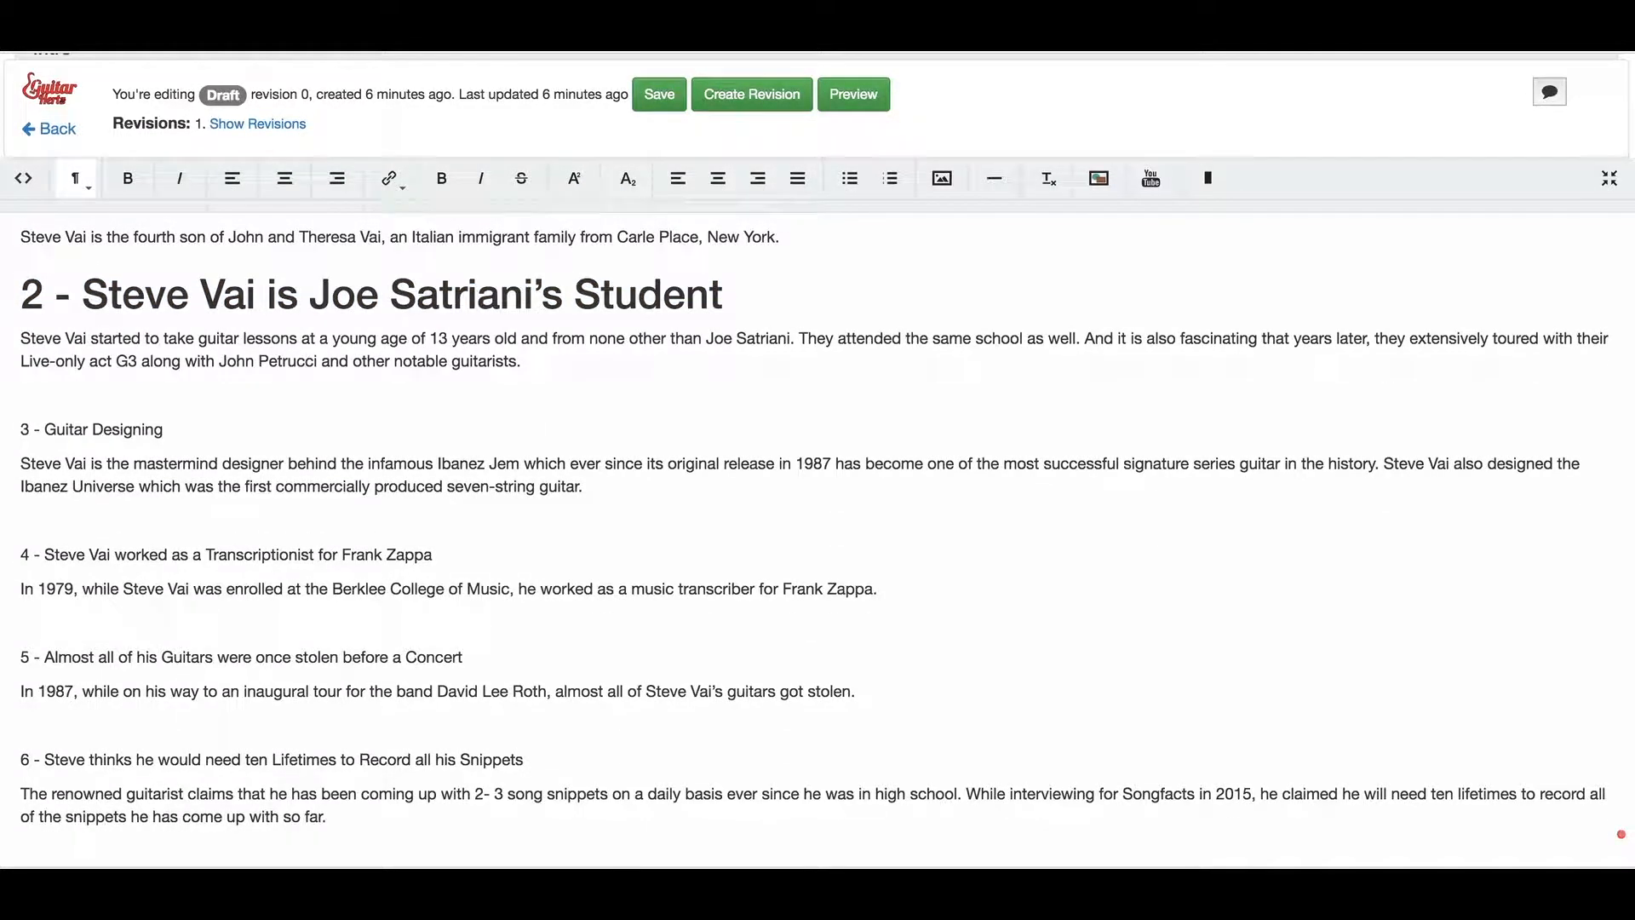
Format '3 - Guitar Designing' and the Frank Zappa transcriptionist line as Header 1
drag(181, 433, 8, 416)
click(78, 183)
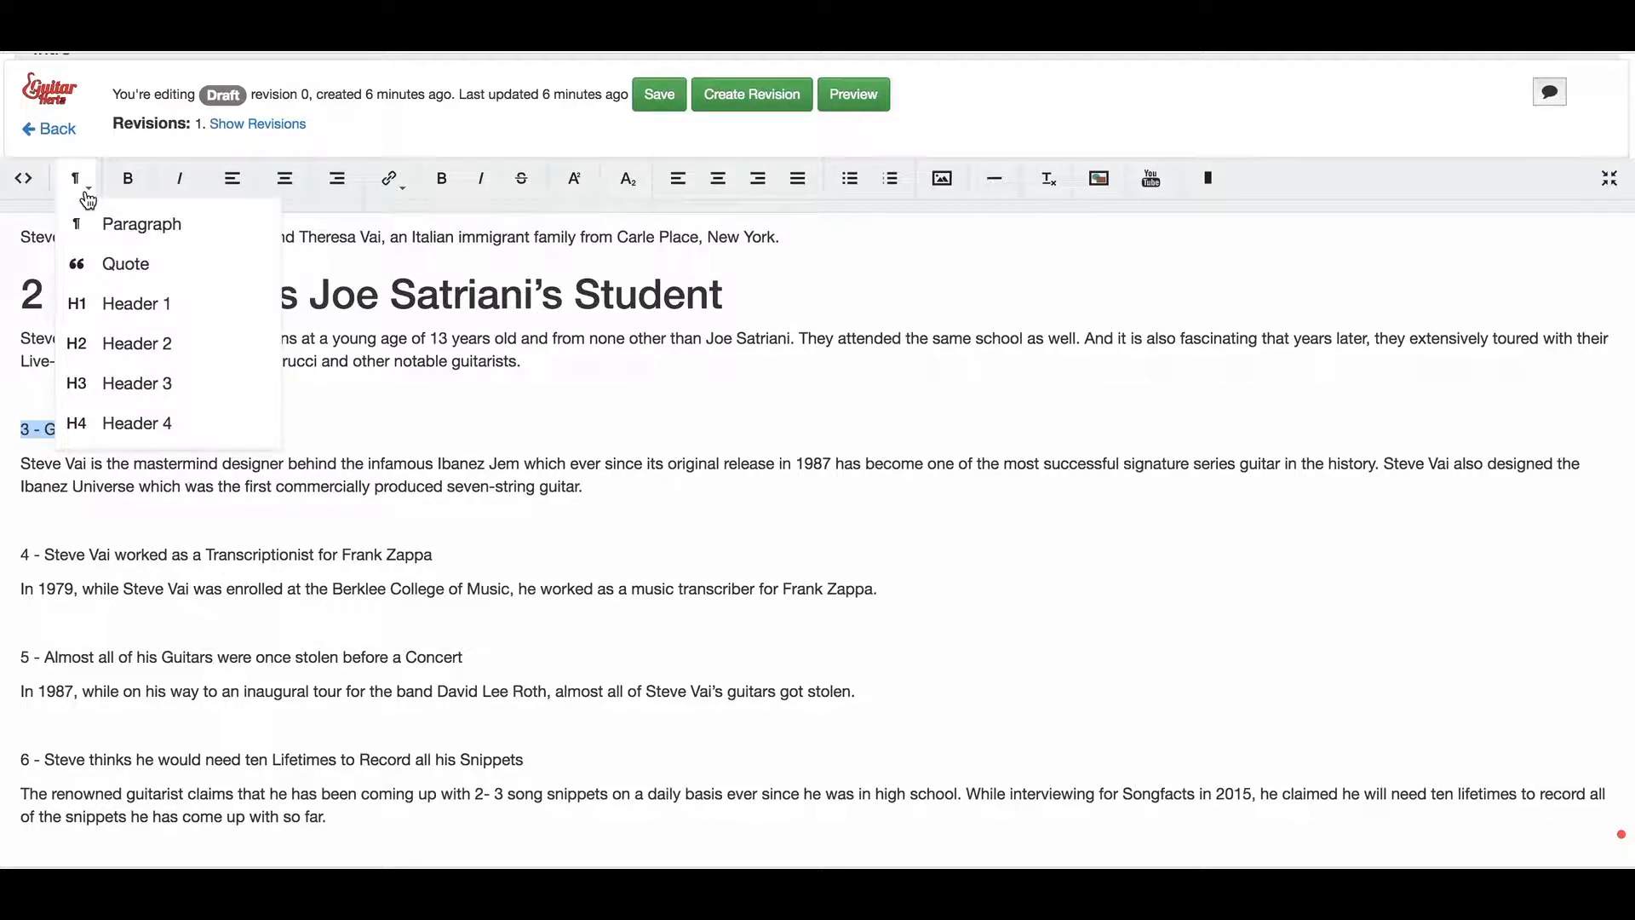
click(83, 305)
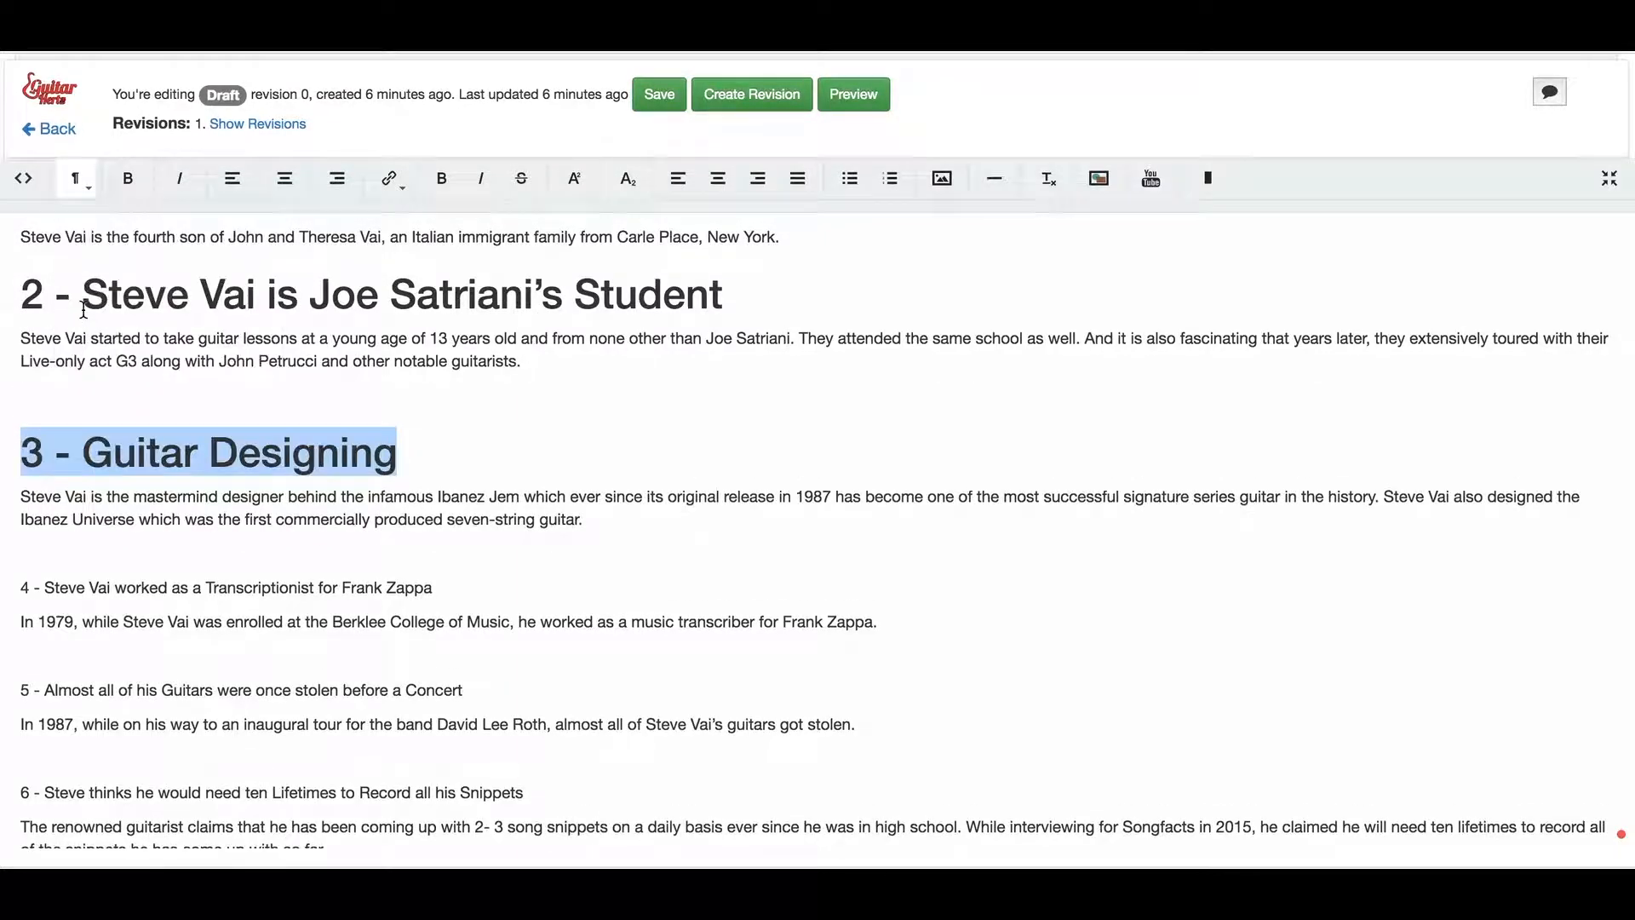
click(187, 521)
drag(432, 589, 4, 589)
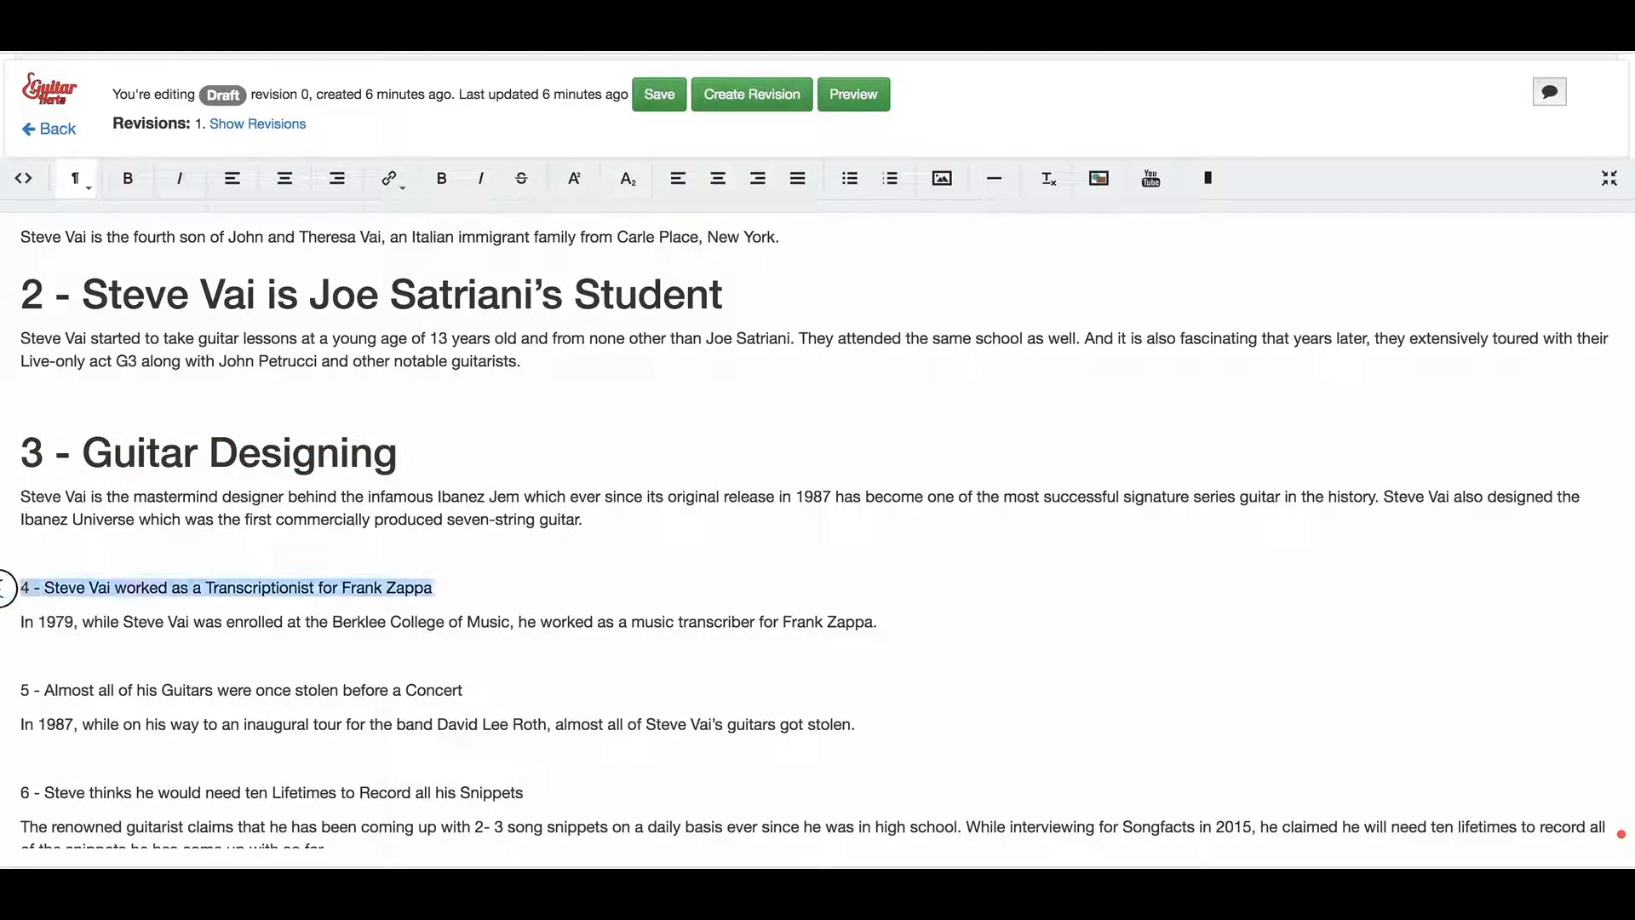
click(81, 196)
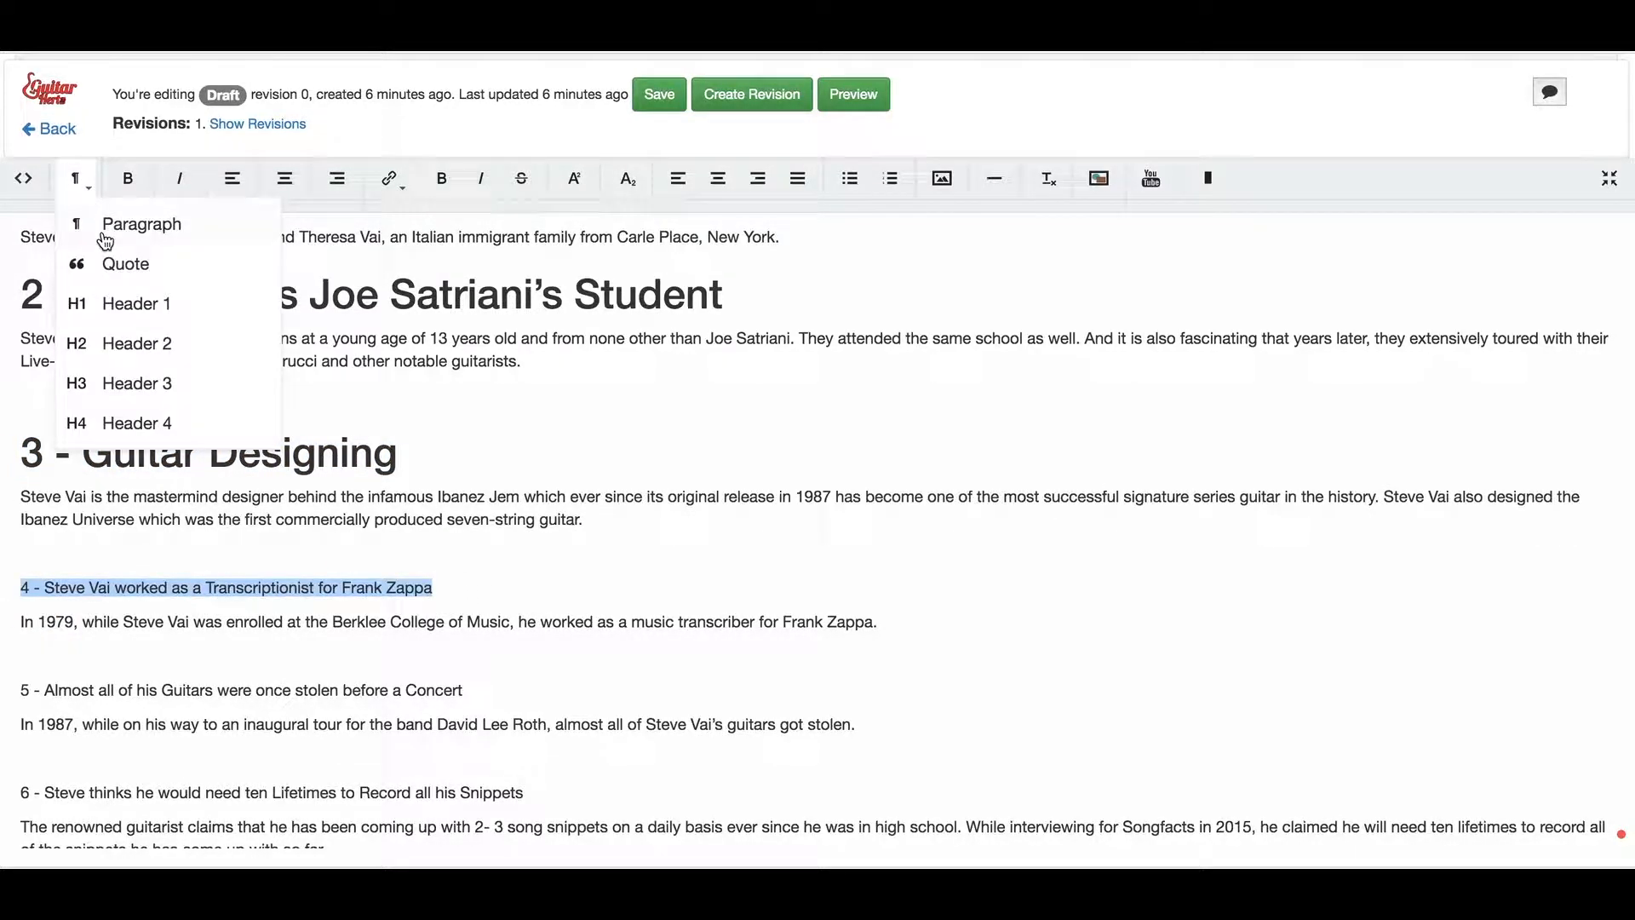
click(149, 299)
scroll(228, 525, down, 2)
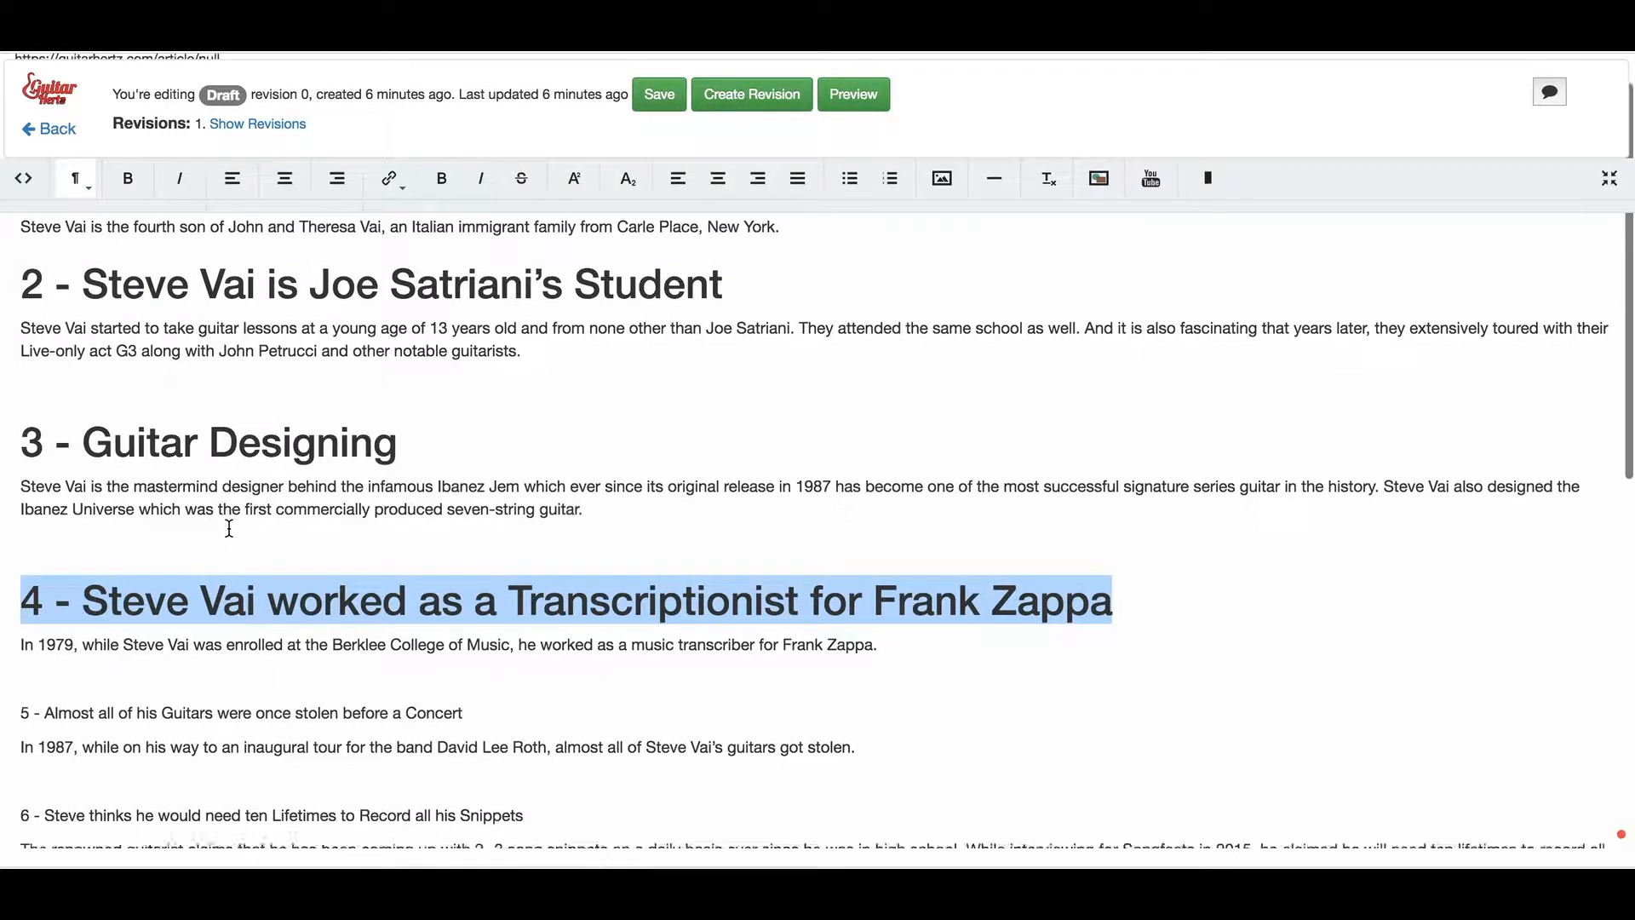
scroll(227, 527, up, 2)
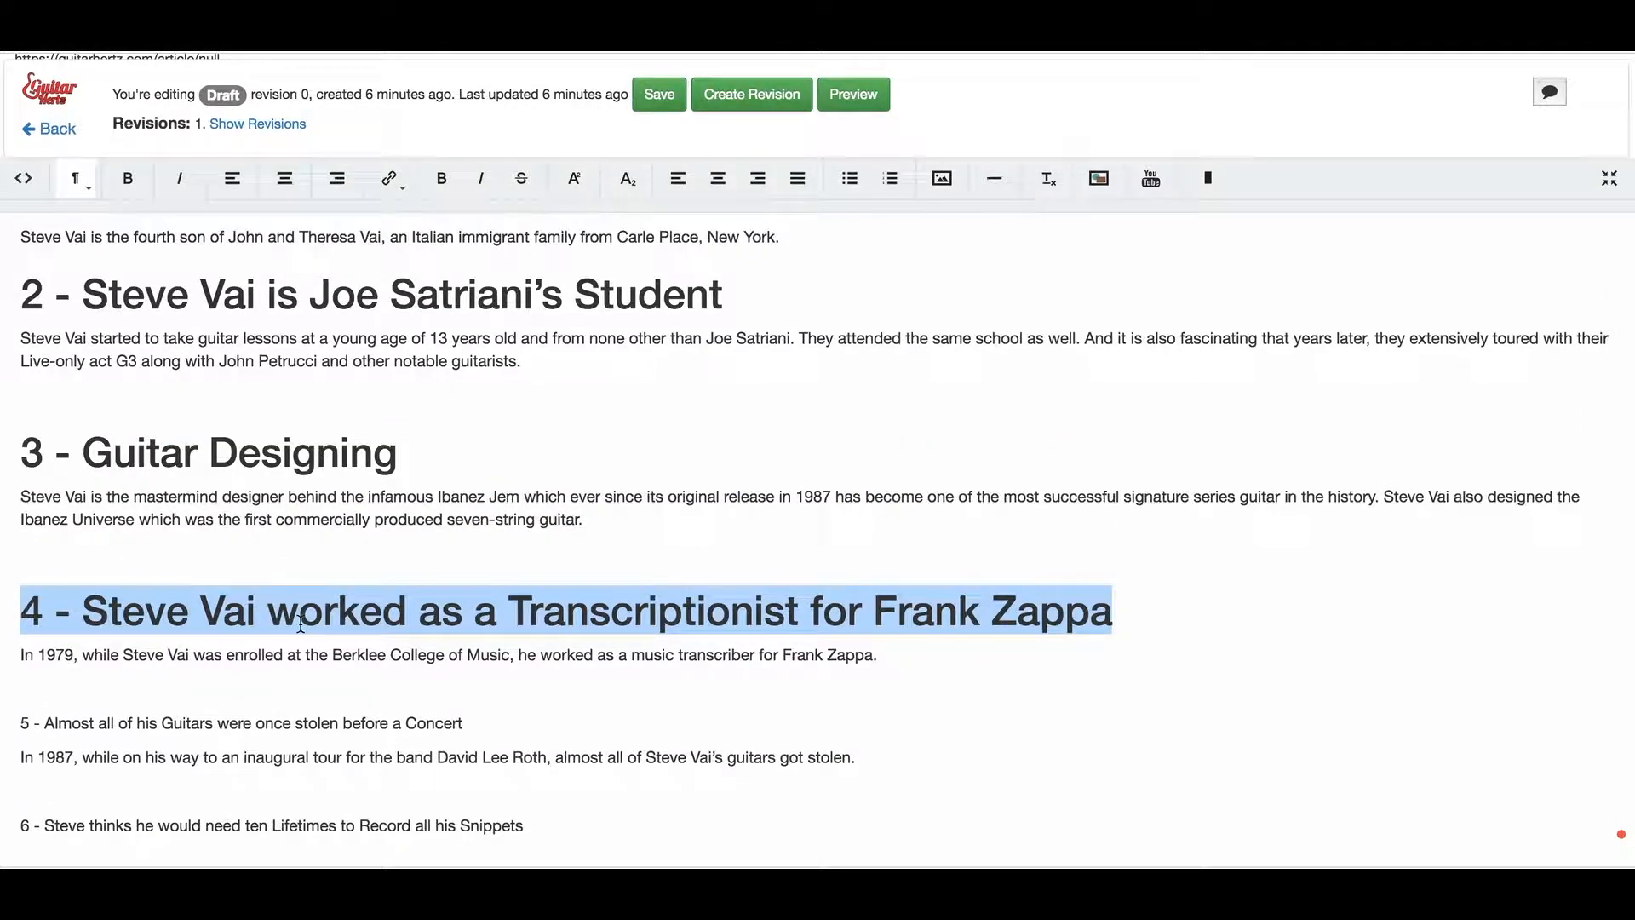
Save the Steve Vai article's changes
click(670, 109)
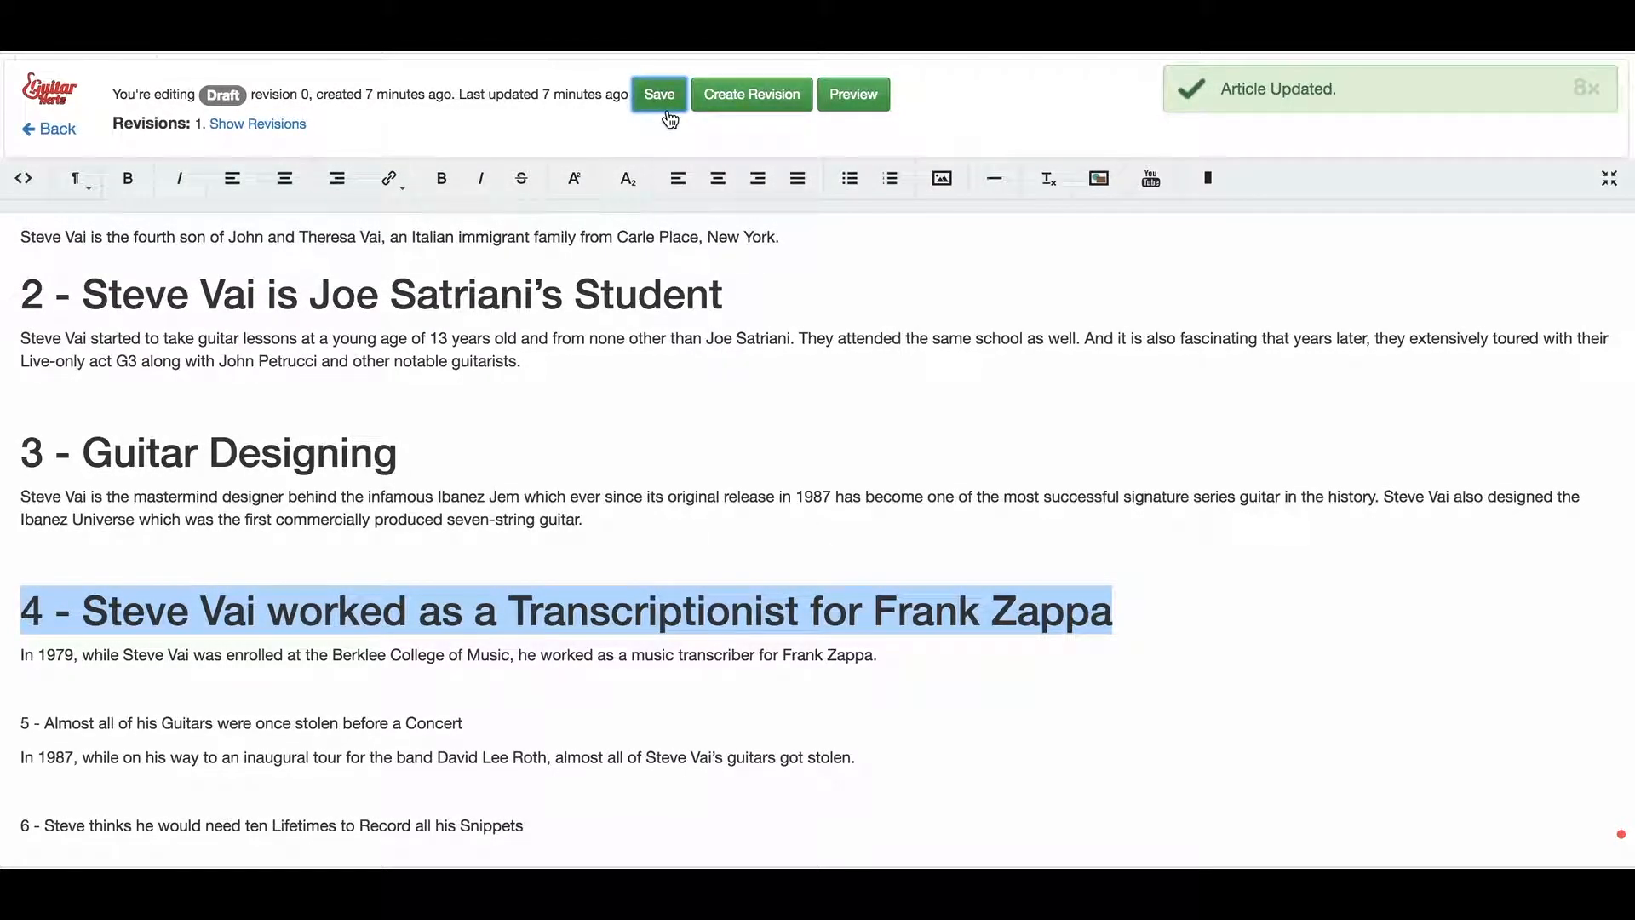
scroll(501, 536, down, 3)
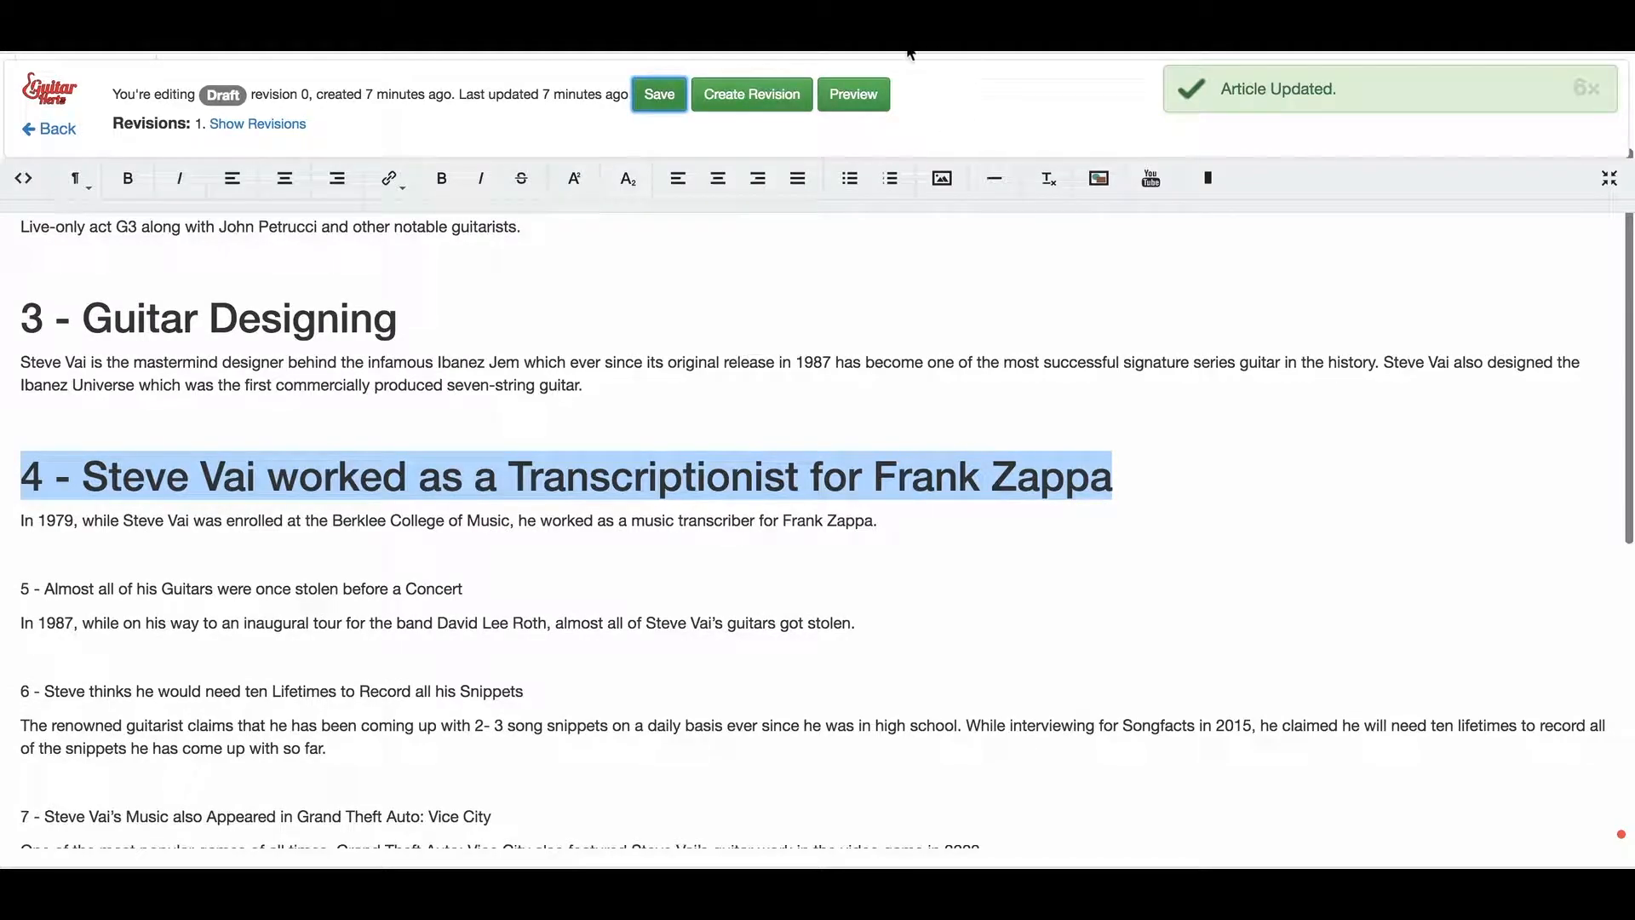
scroll(815, 233, up, 3)
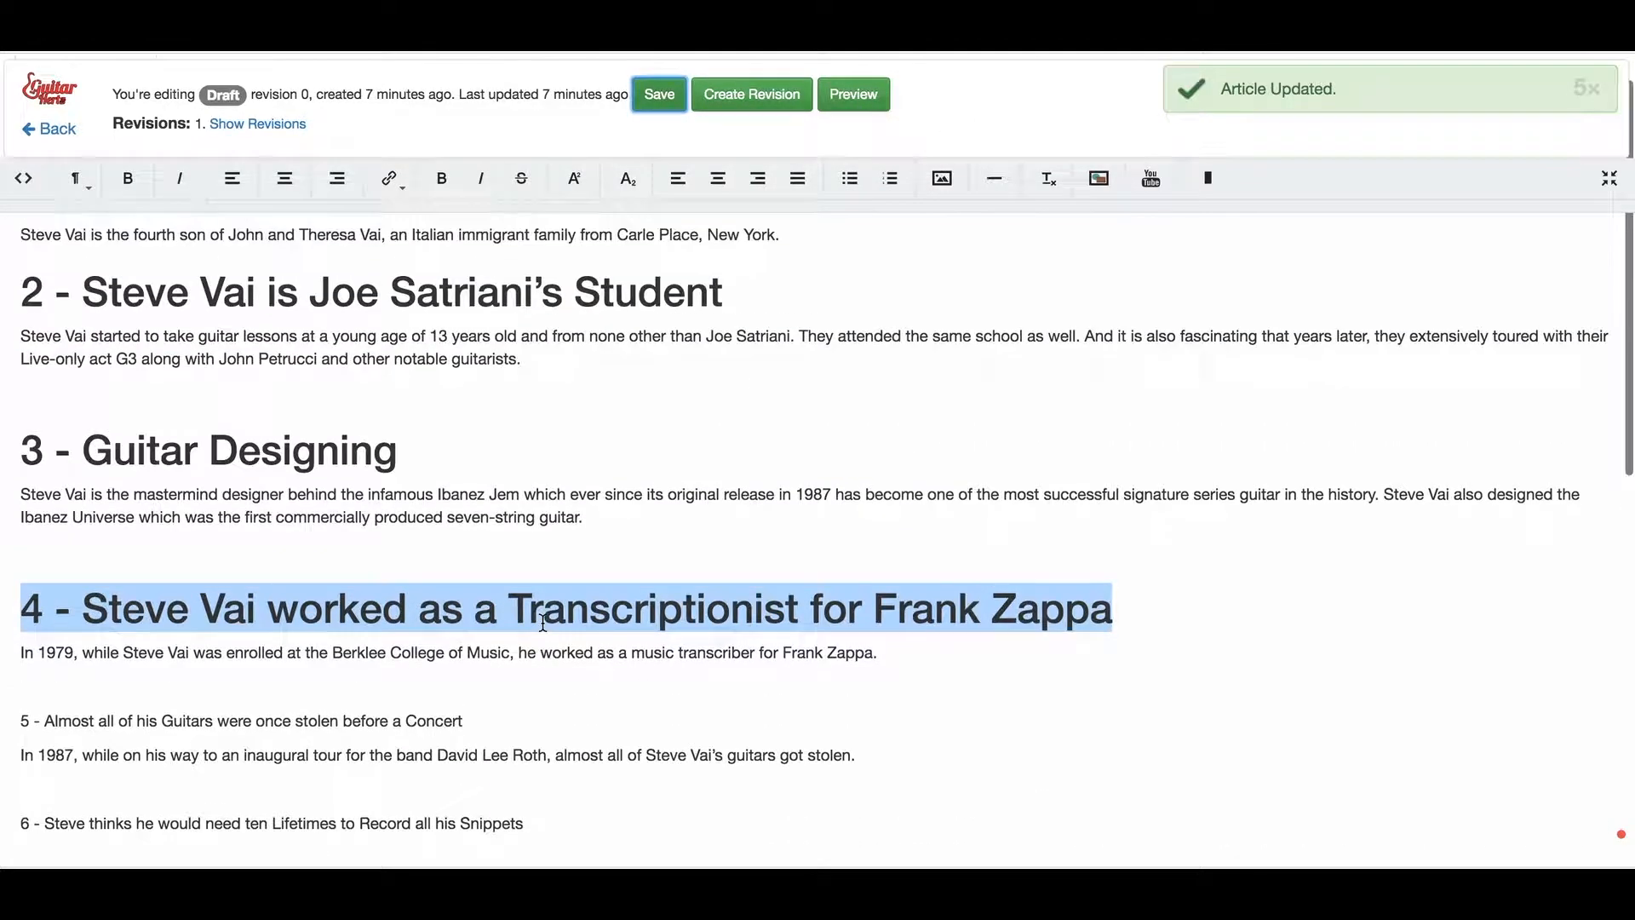
Preview '12 Amazing Facts About Steve Vai' as readers see it, confirming the save first
click(859, 100)
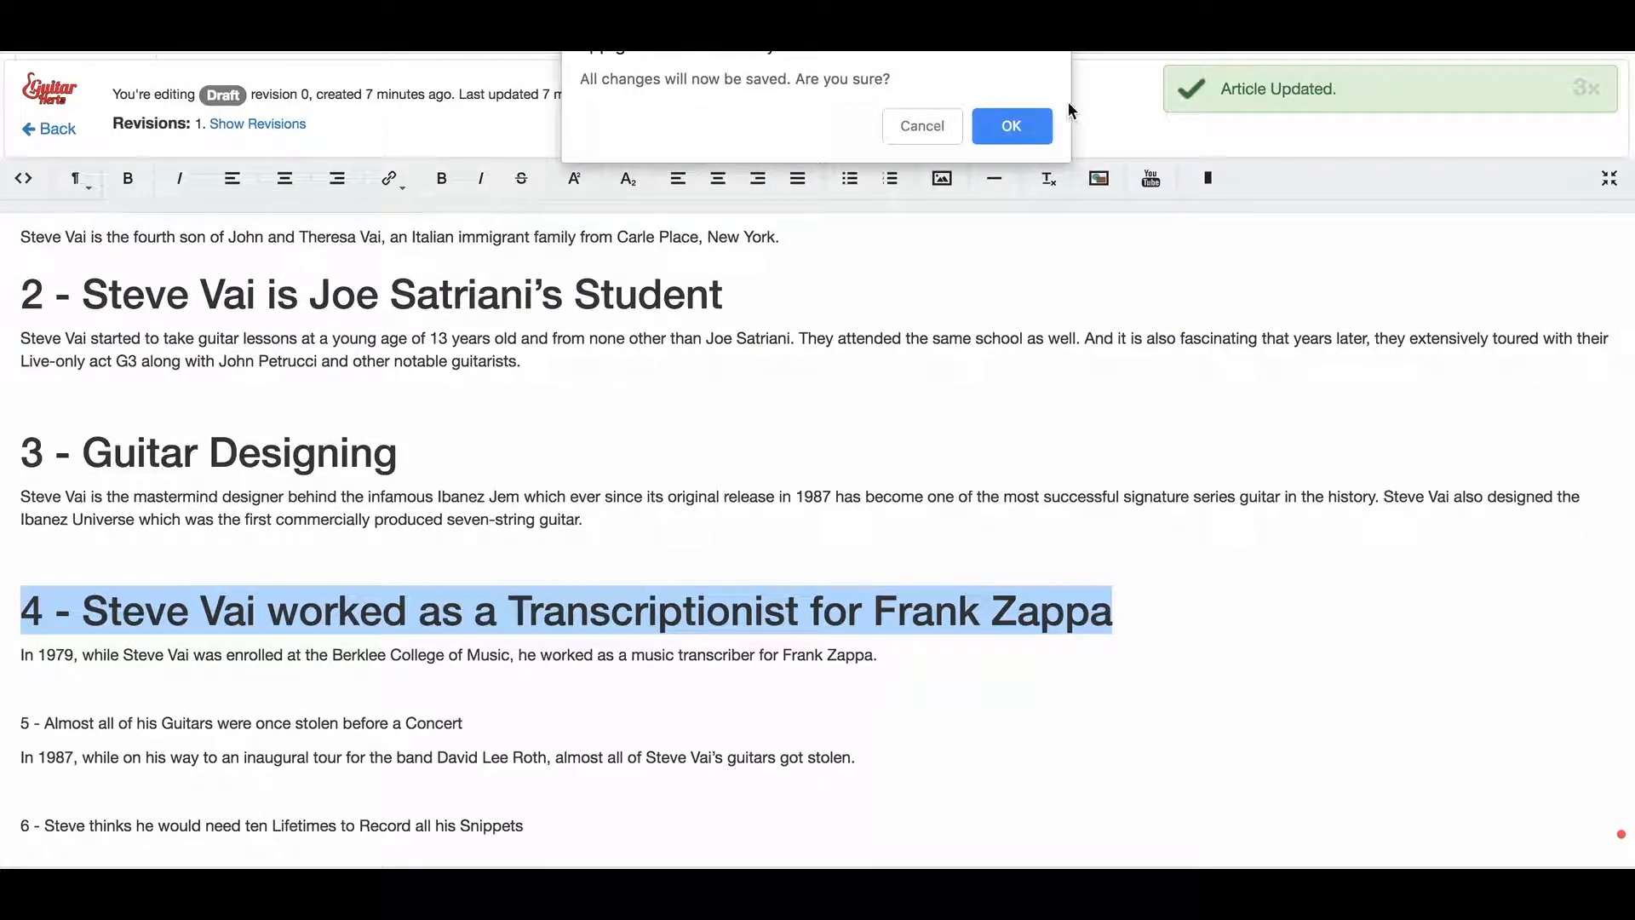
click(1014, 130)
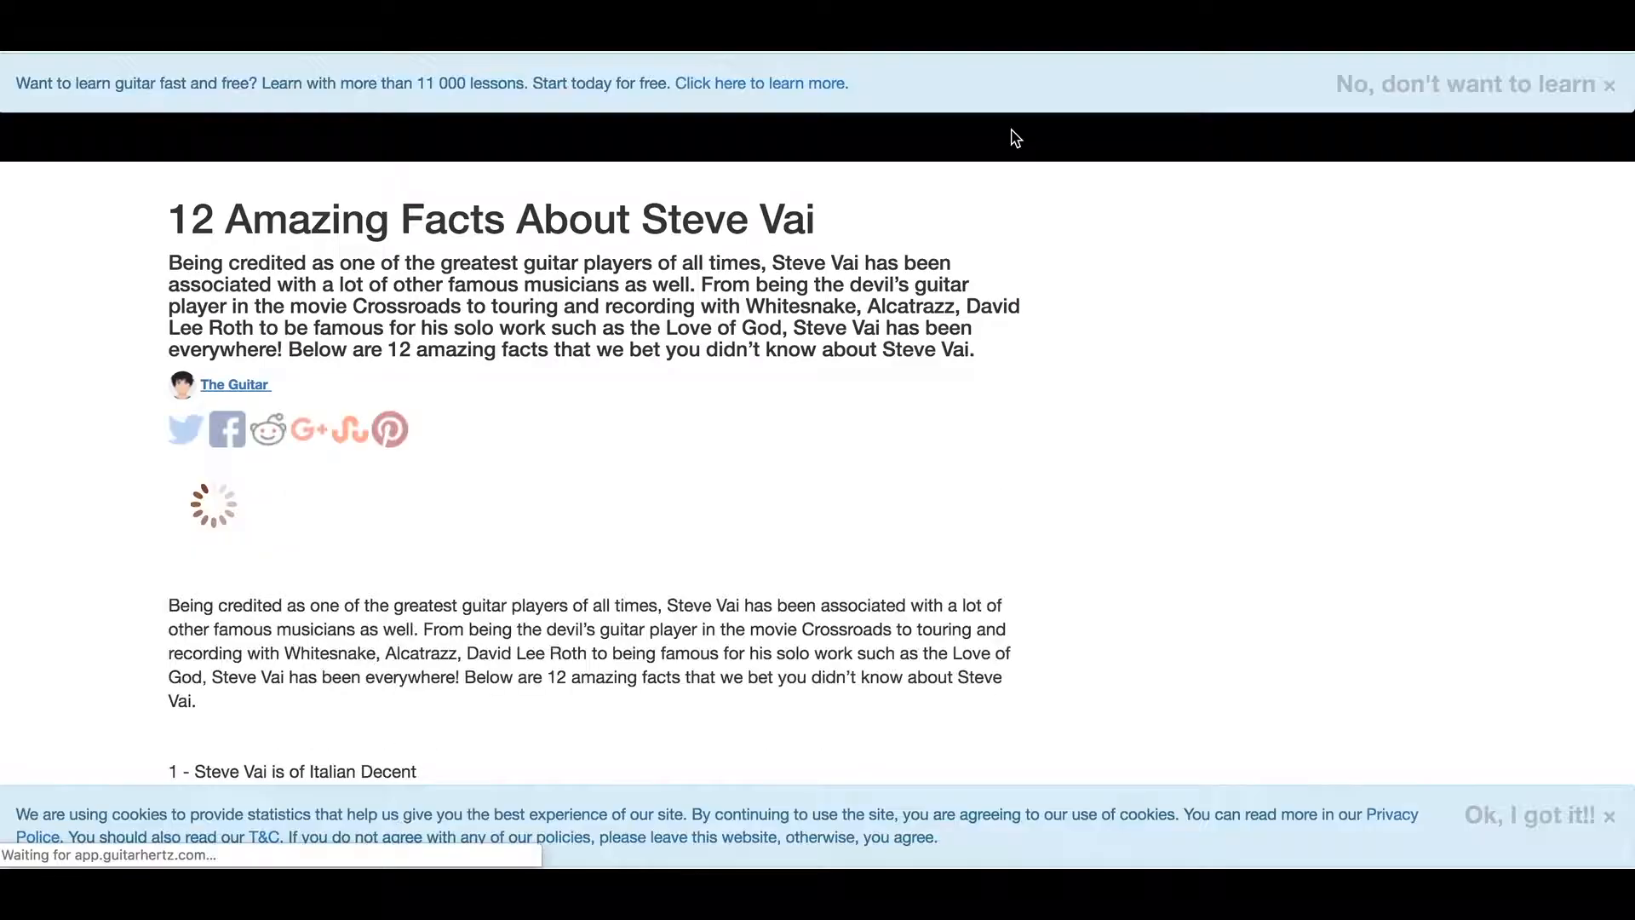
scroll(509, 302, down, 1)
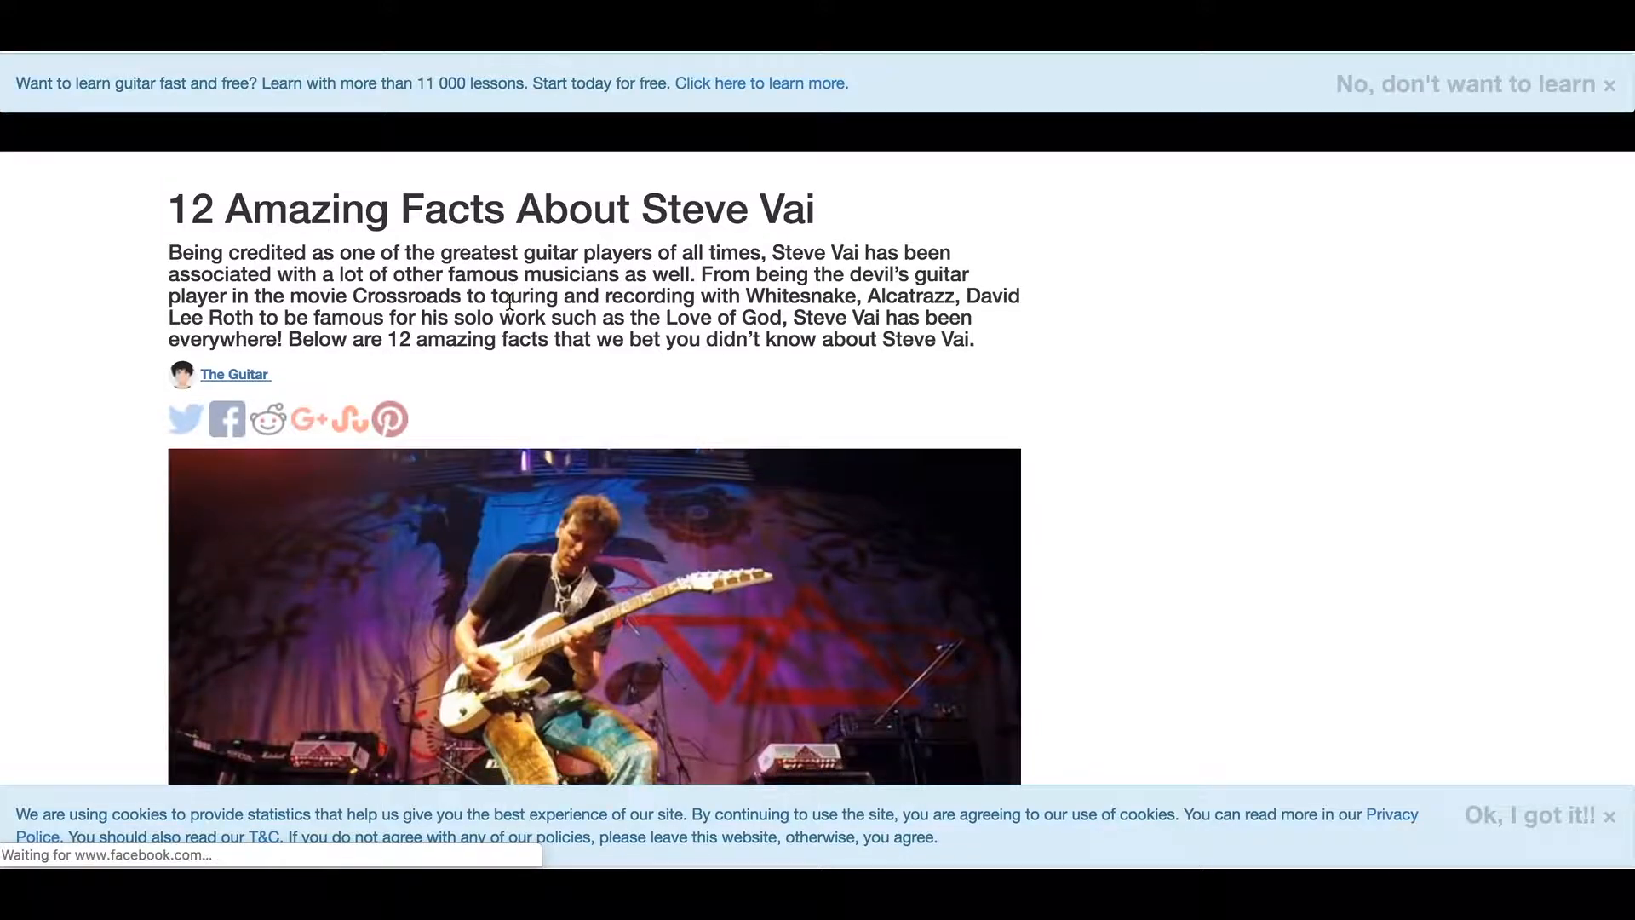
scroll(510, 302, down, 5)
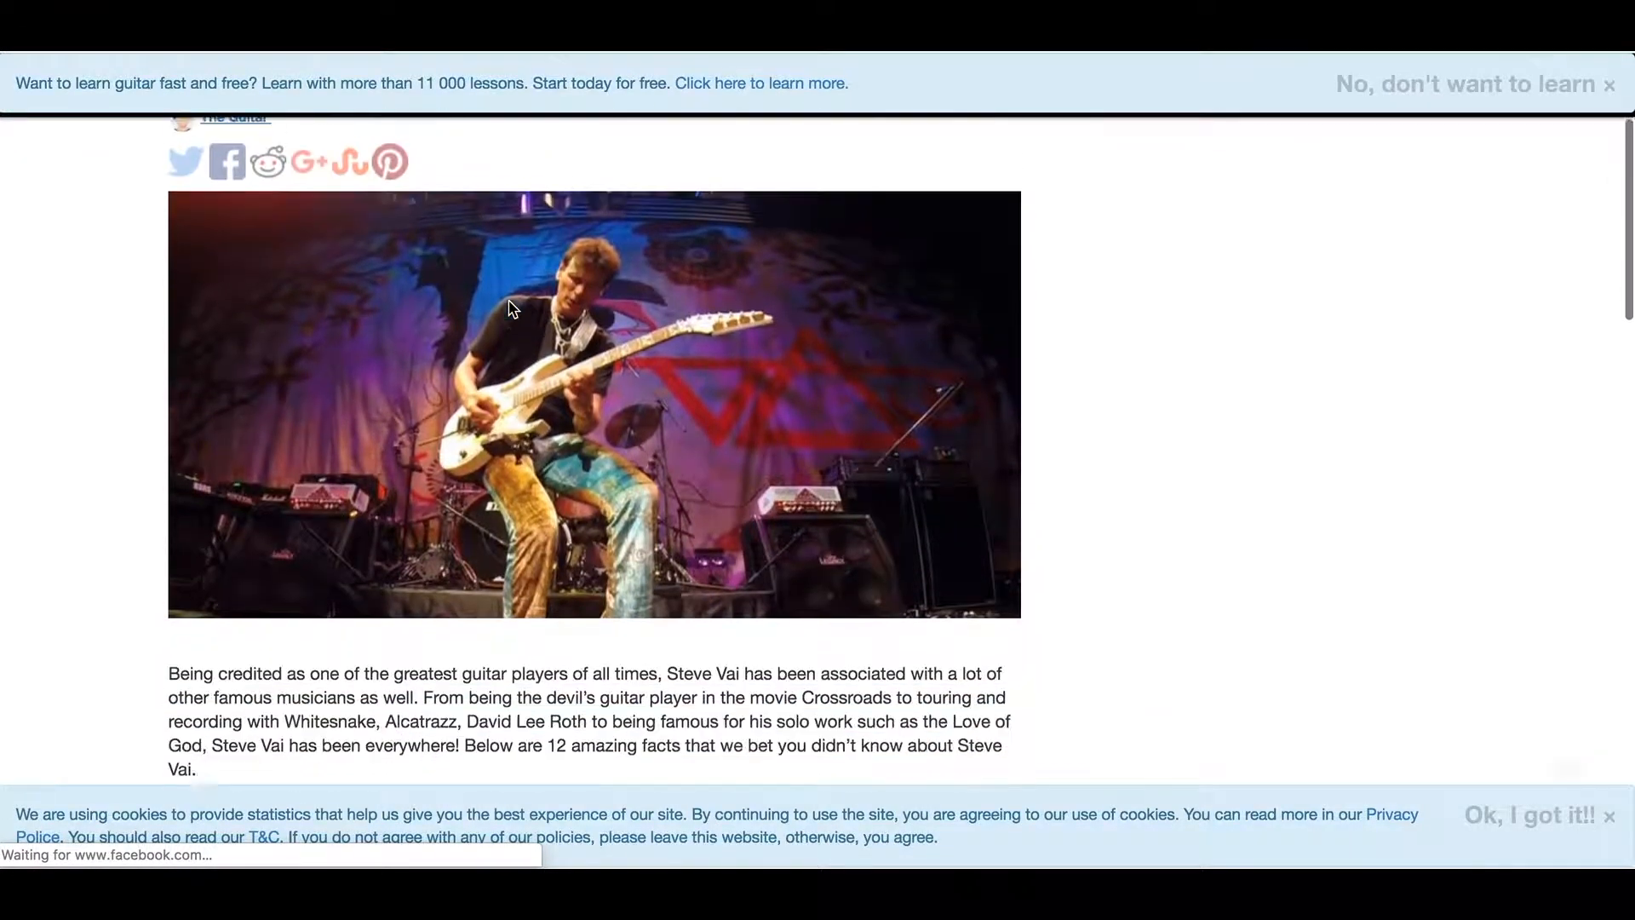
scroll(511, 307, down, 5)
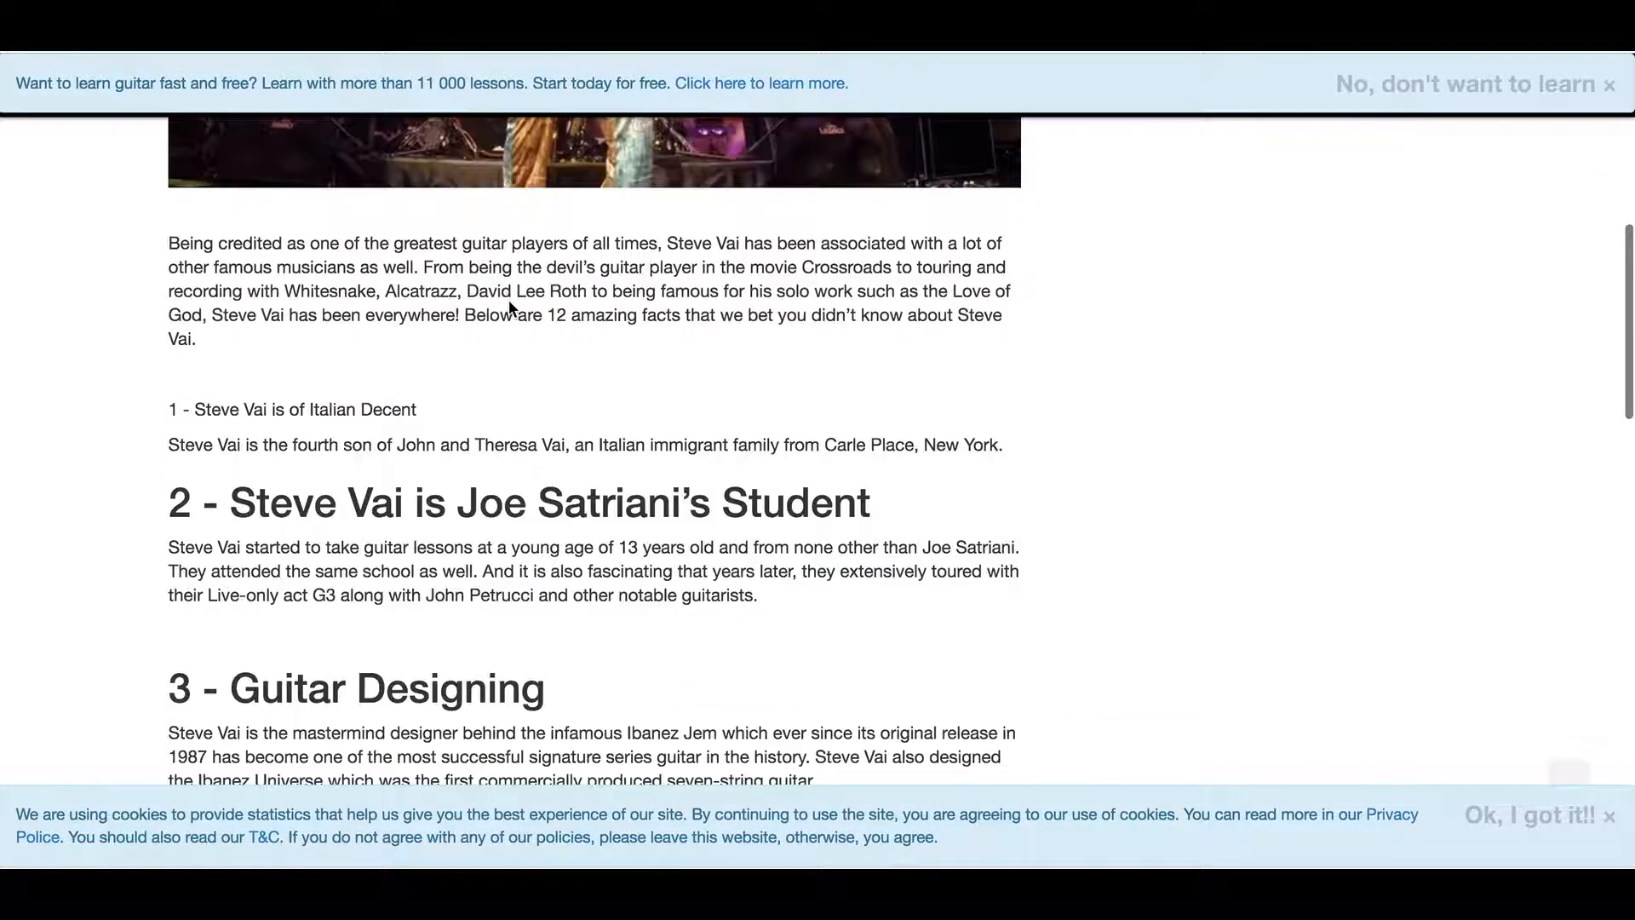
scroll(510, 307, up, 5)
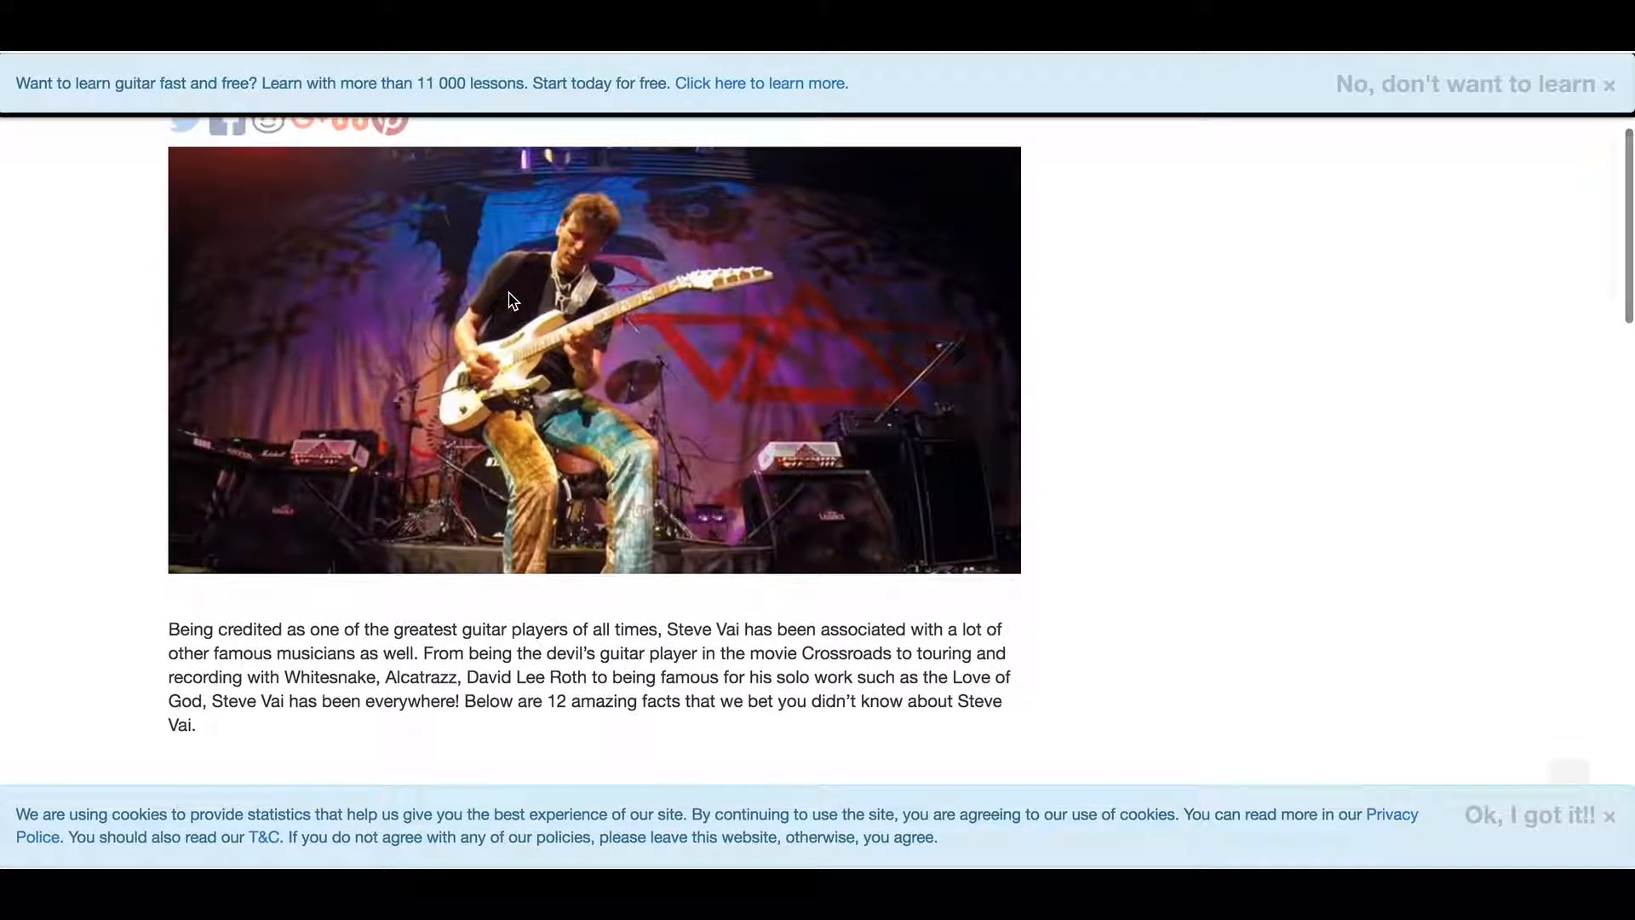
scroll(512, 299, up, 5)
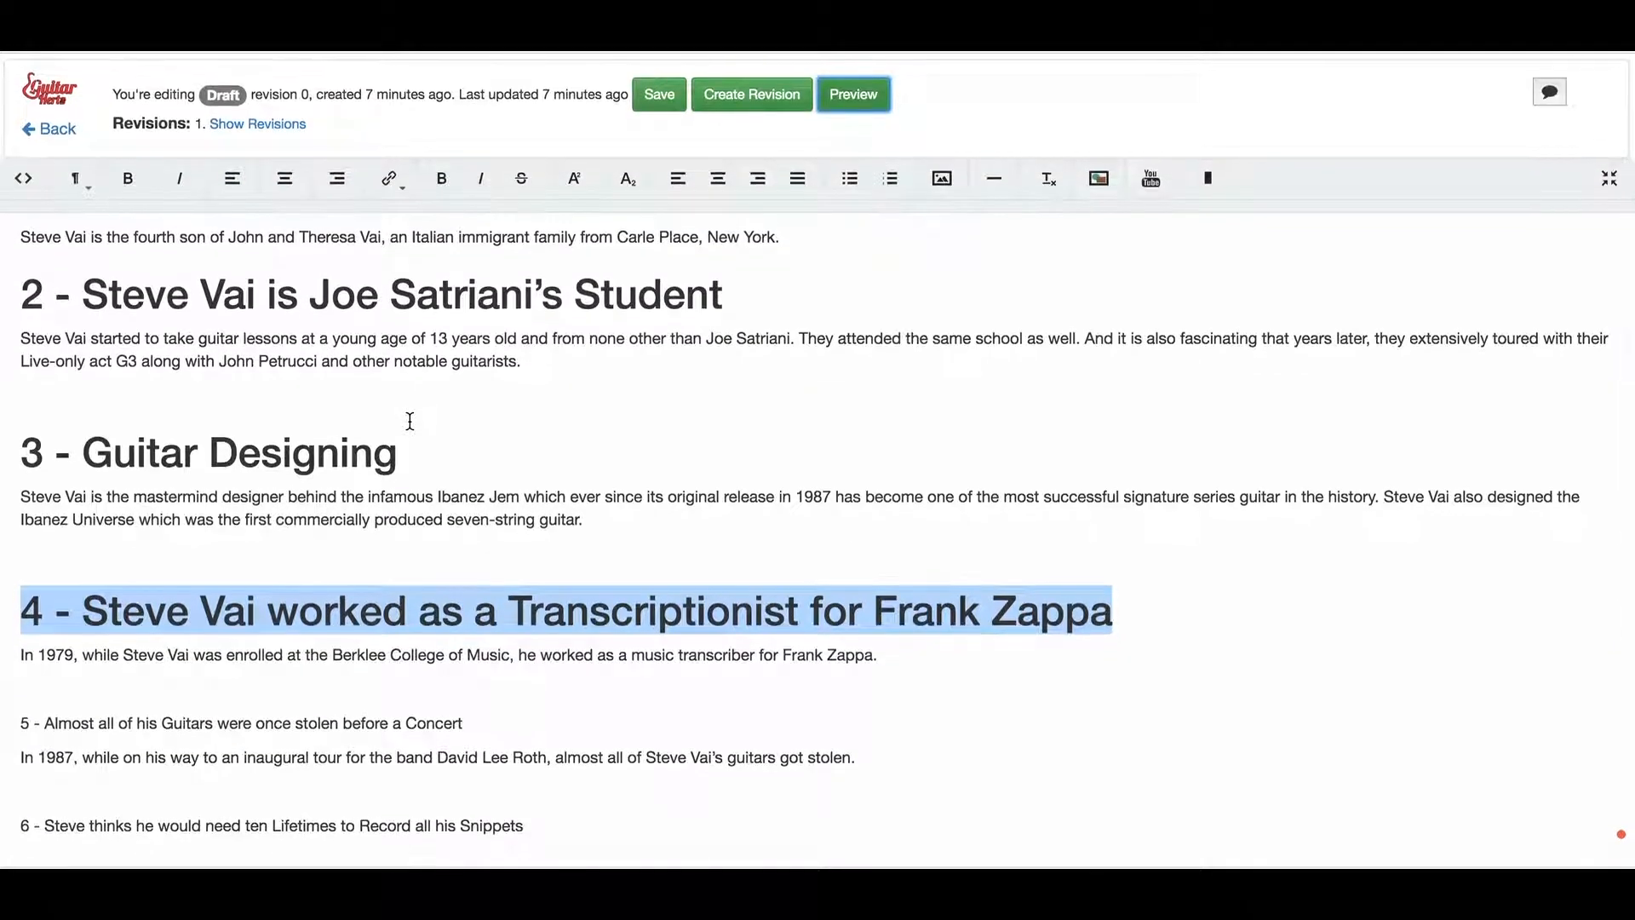
Leave full-width editing and show the Article Organizer's categories, tags, keywords and permalink
click(1609, 178)
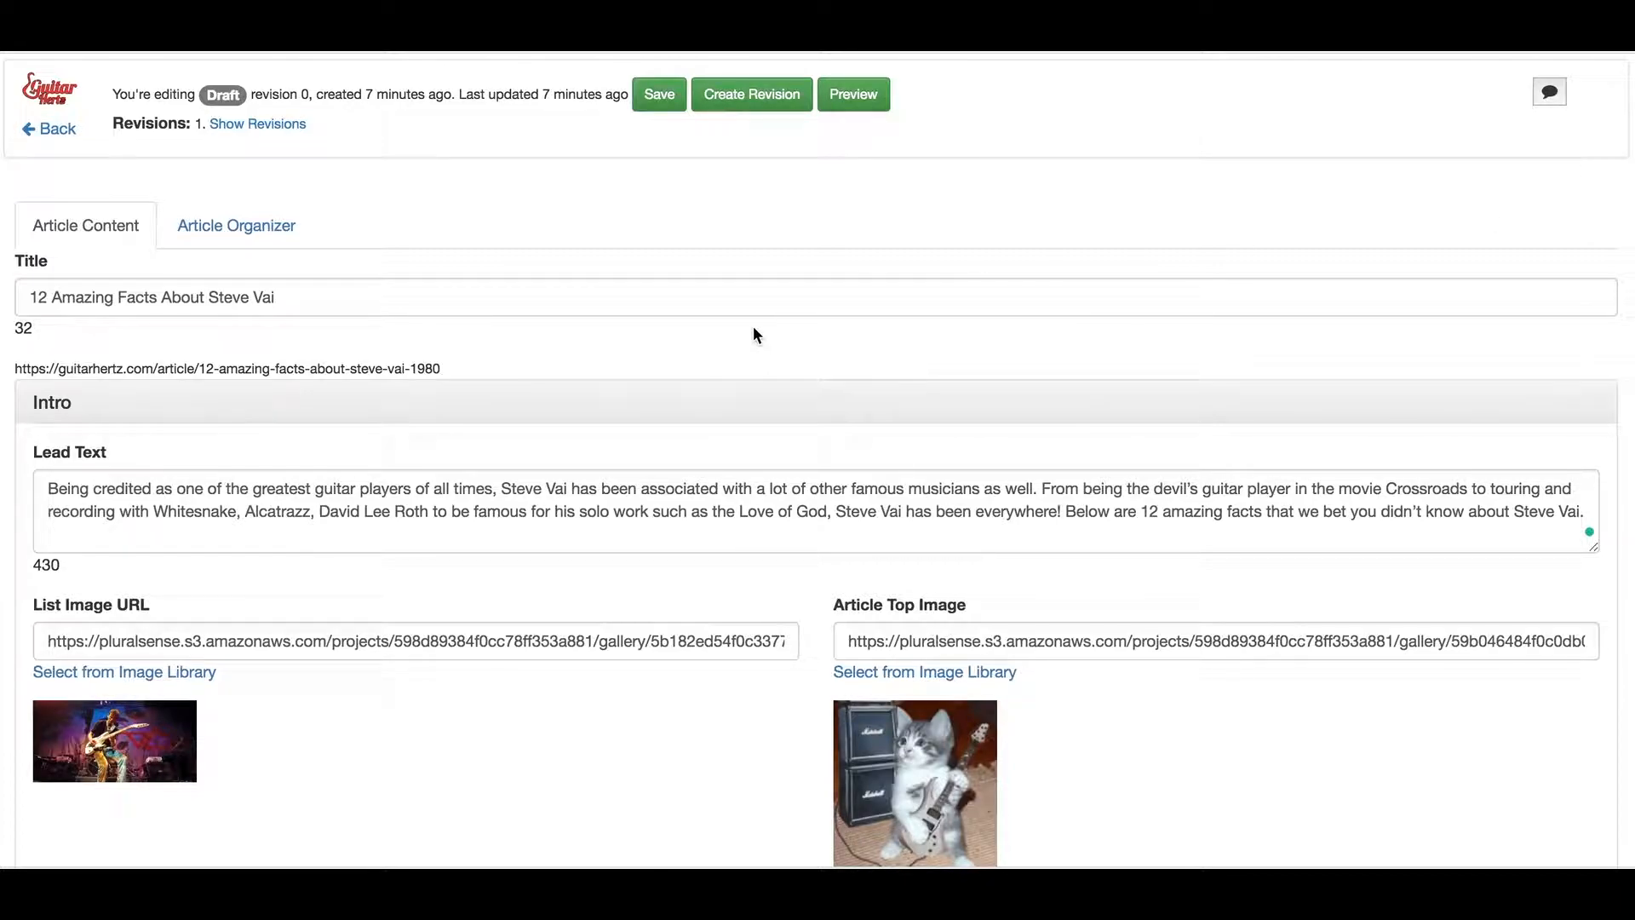
click(237, 246)
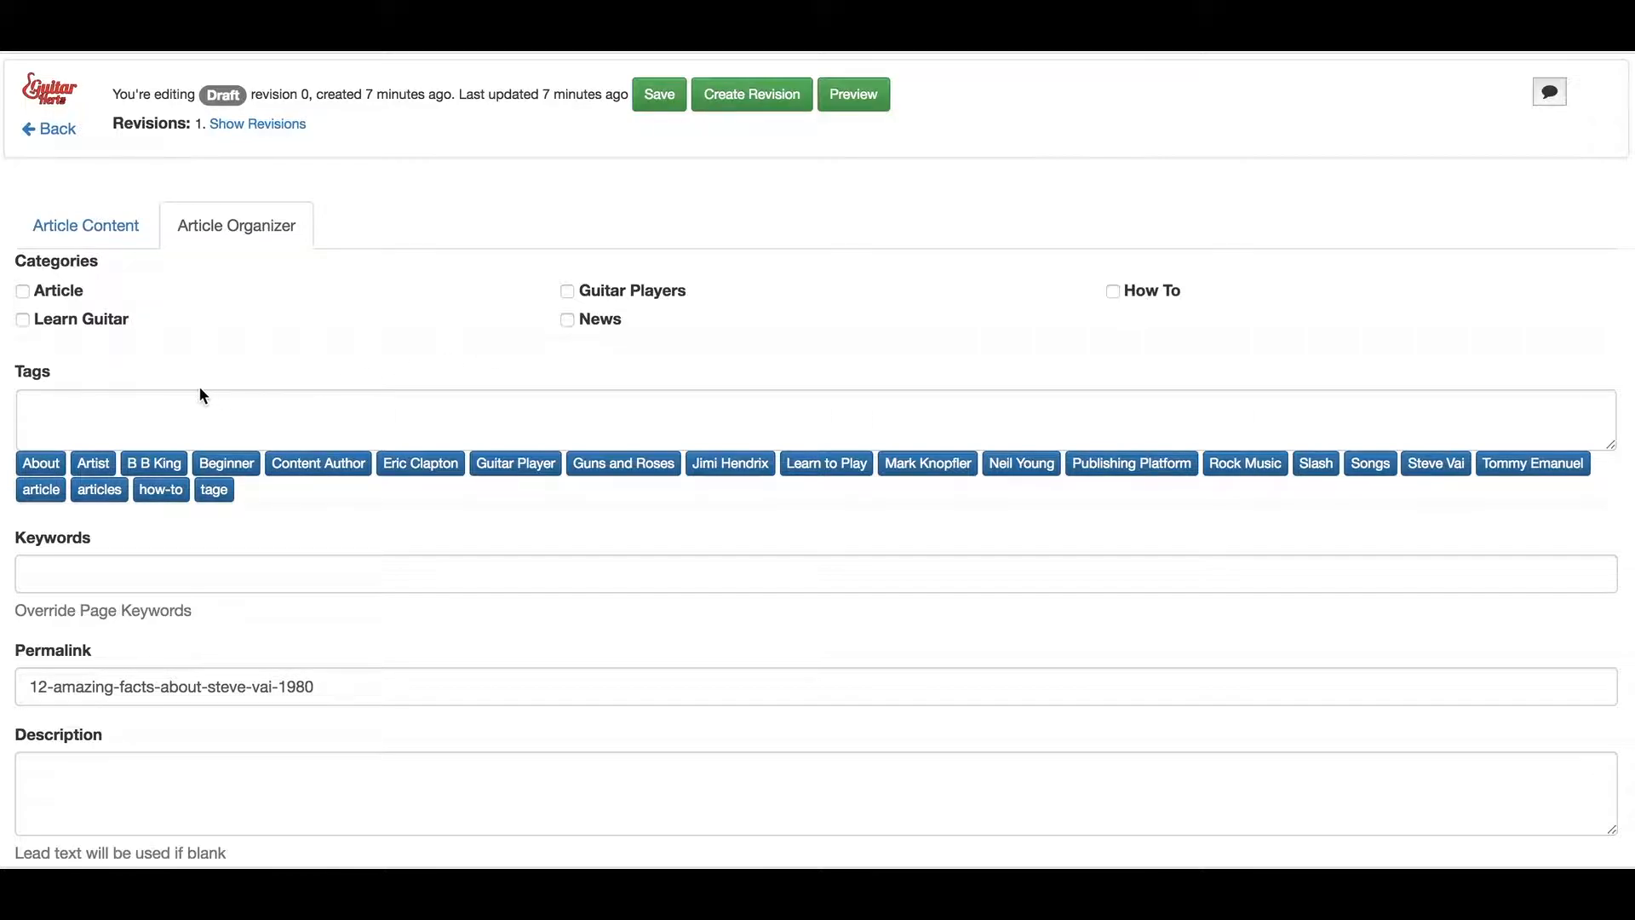
Review the organizer fields, leaving tags, keywords and description empty with permalink 12-amazing-facts-about-steve-vai-1980
click(153, 405)
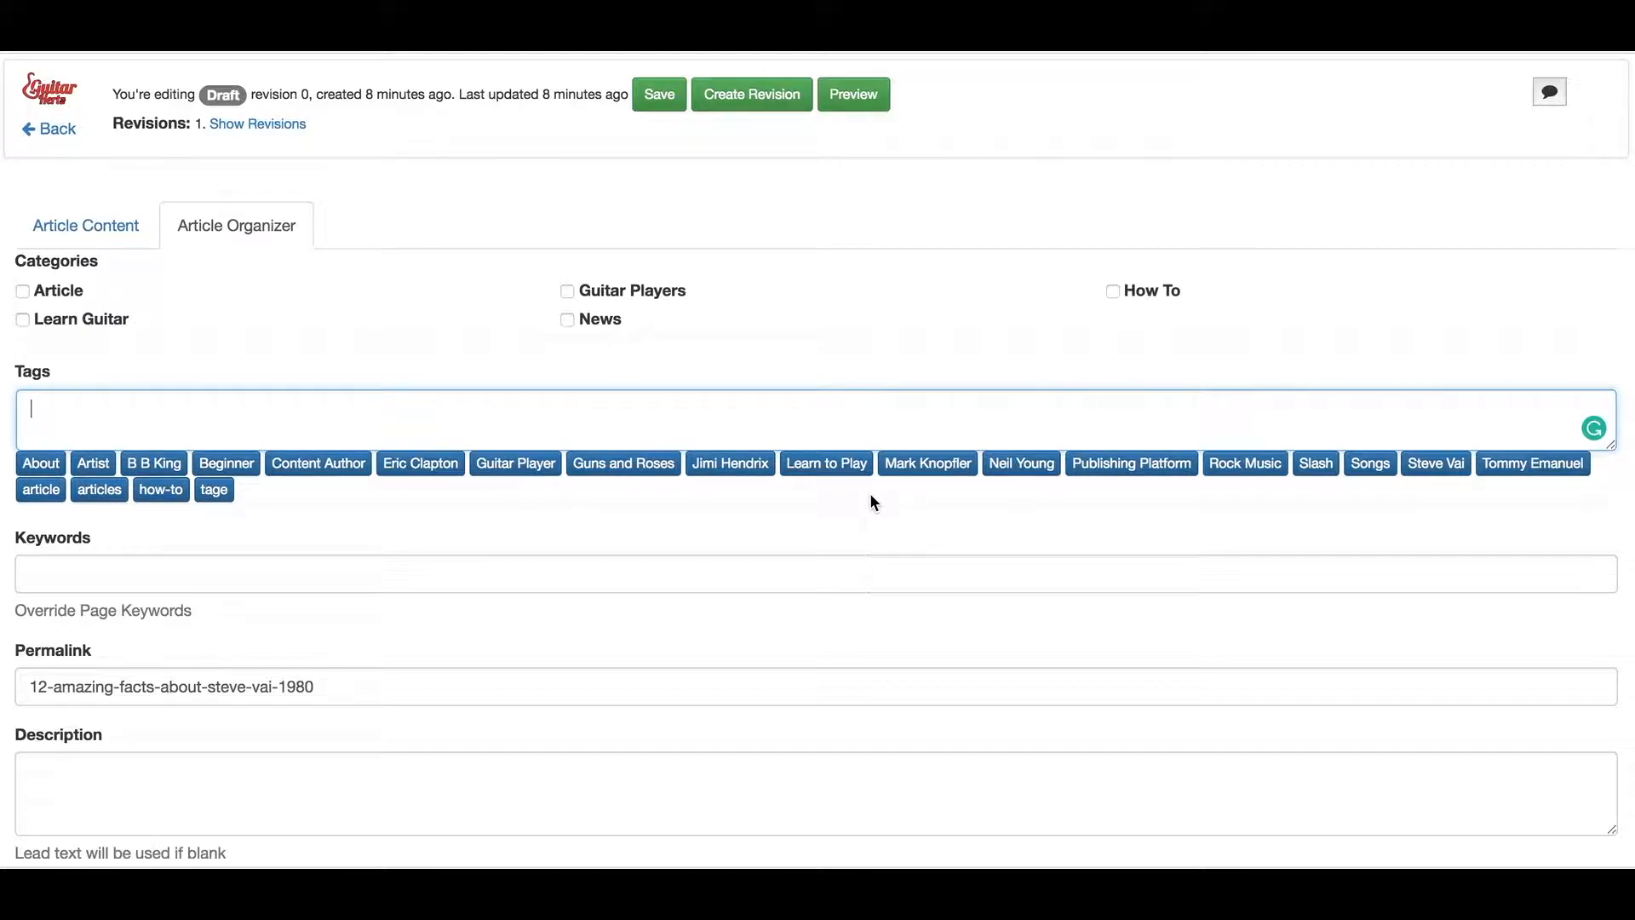
scroll(234, 559, down, 5)
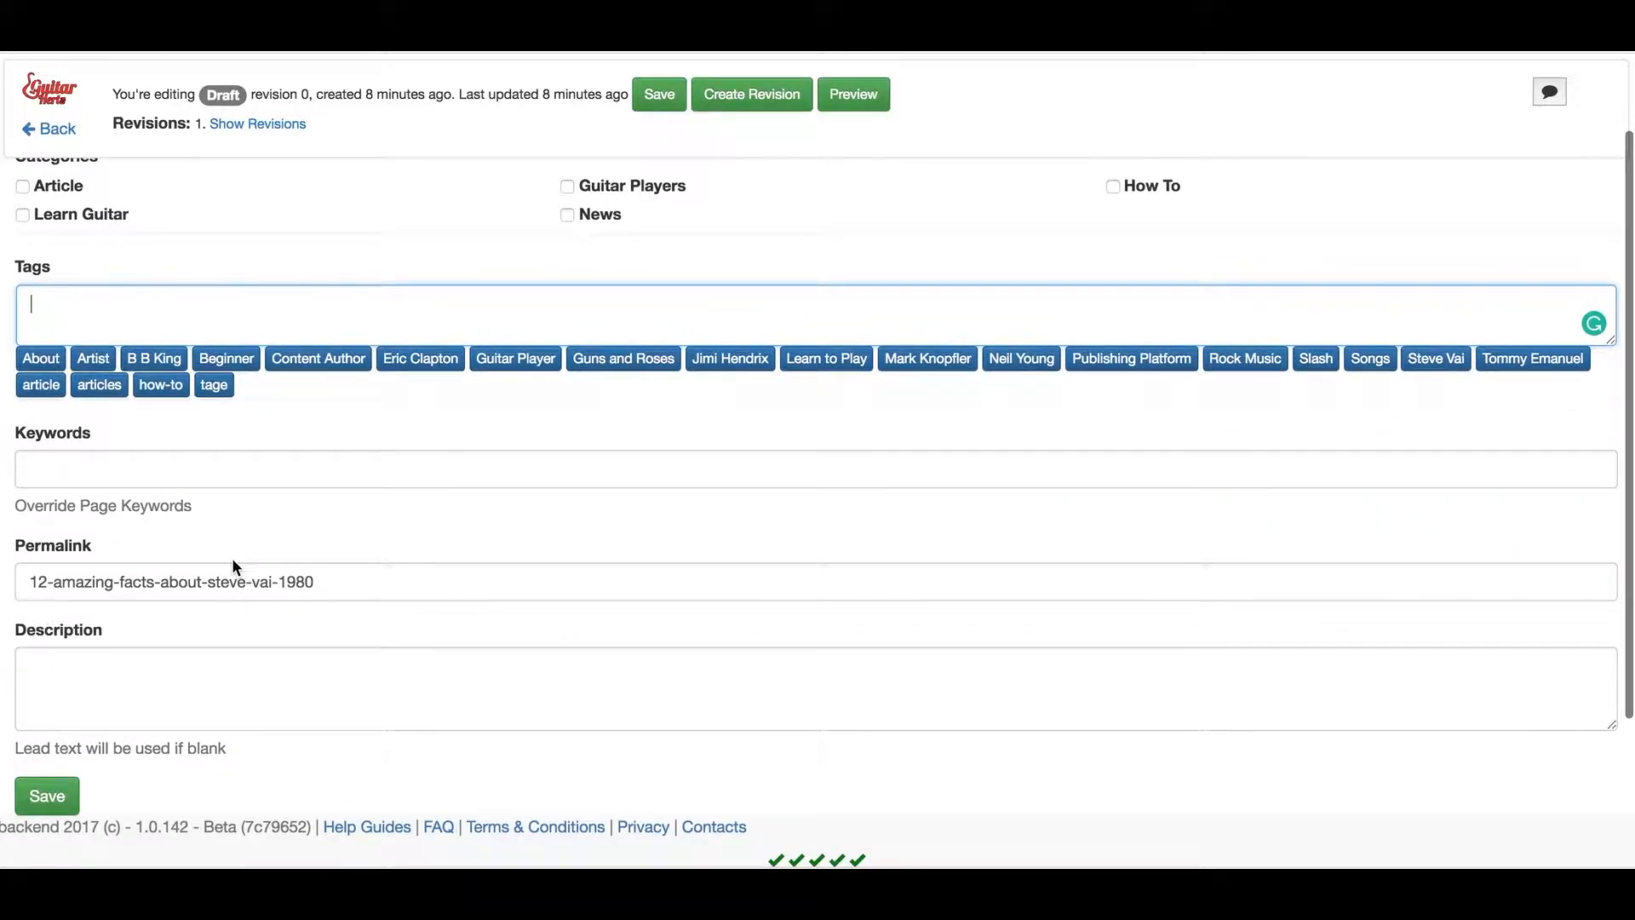
scroll(166, 383, down, 2)
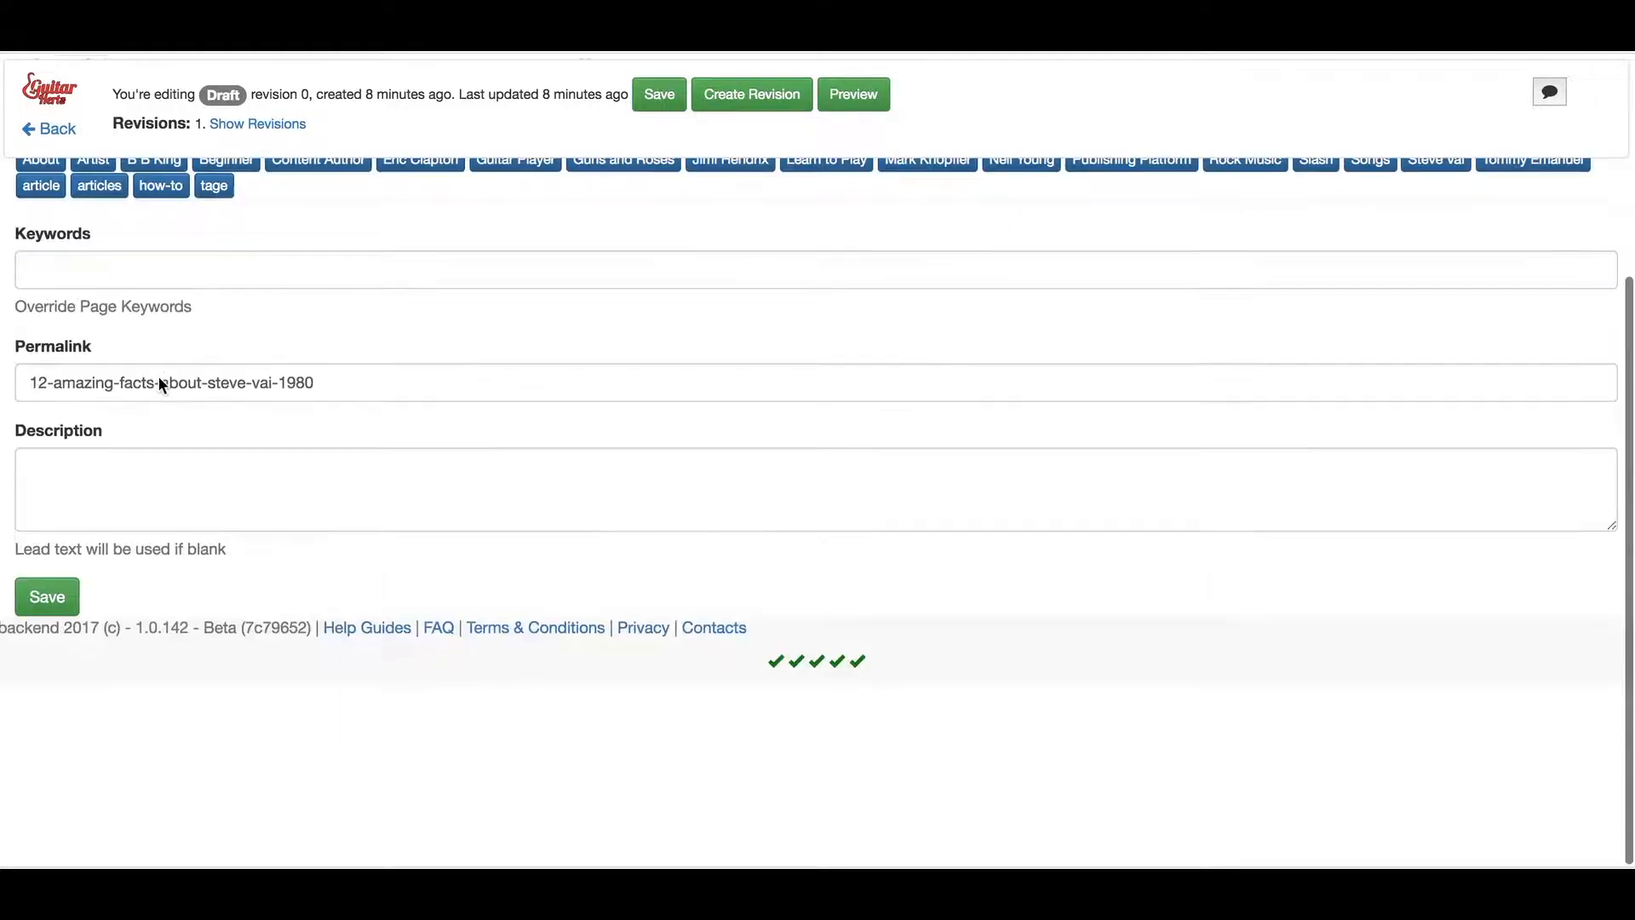
scroll(162, 388, up, 5)
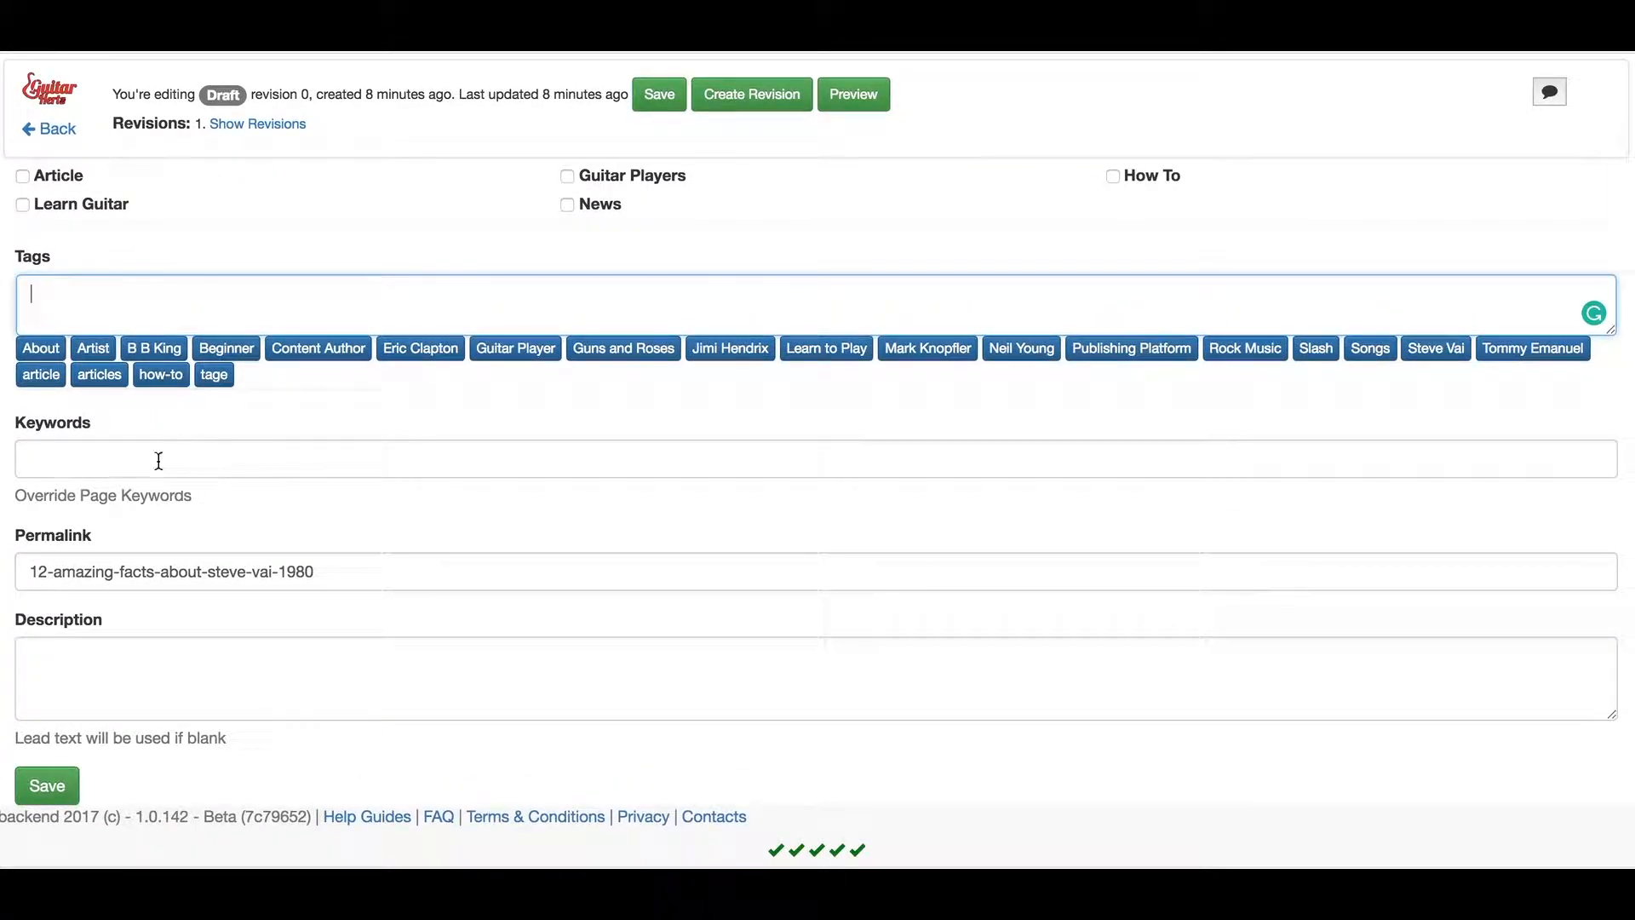
scroll(175, 406, down, 4)
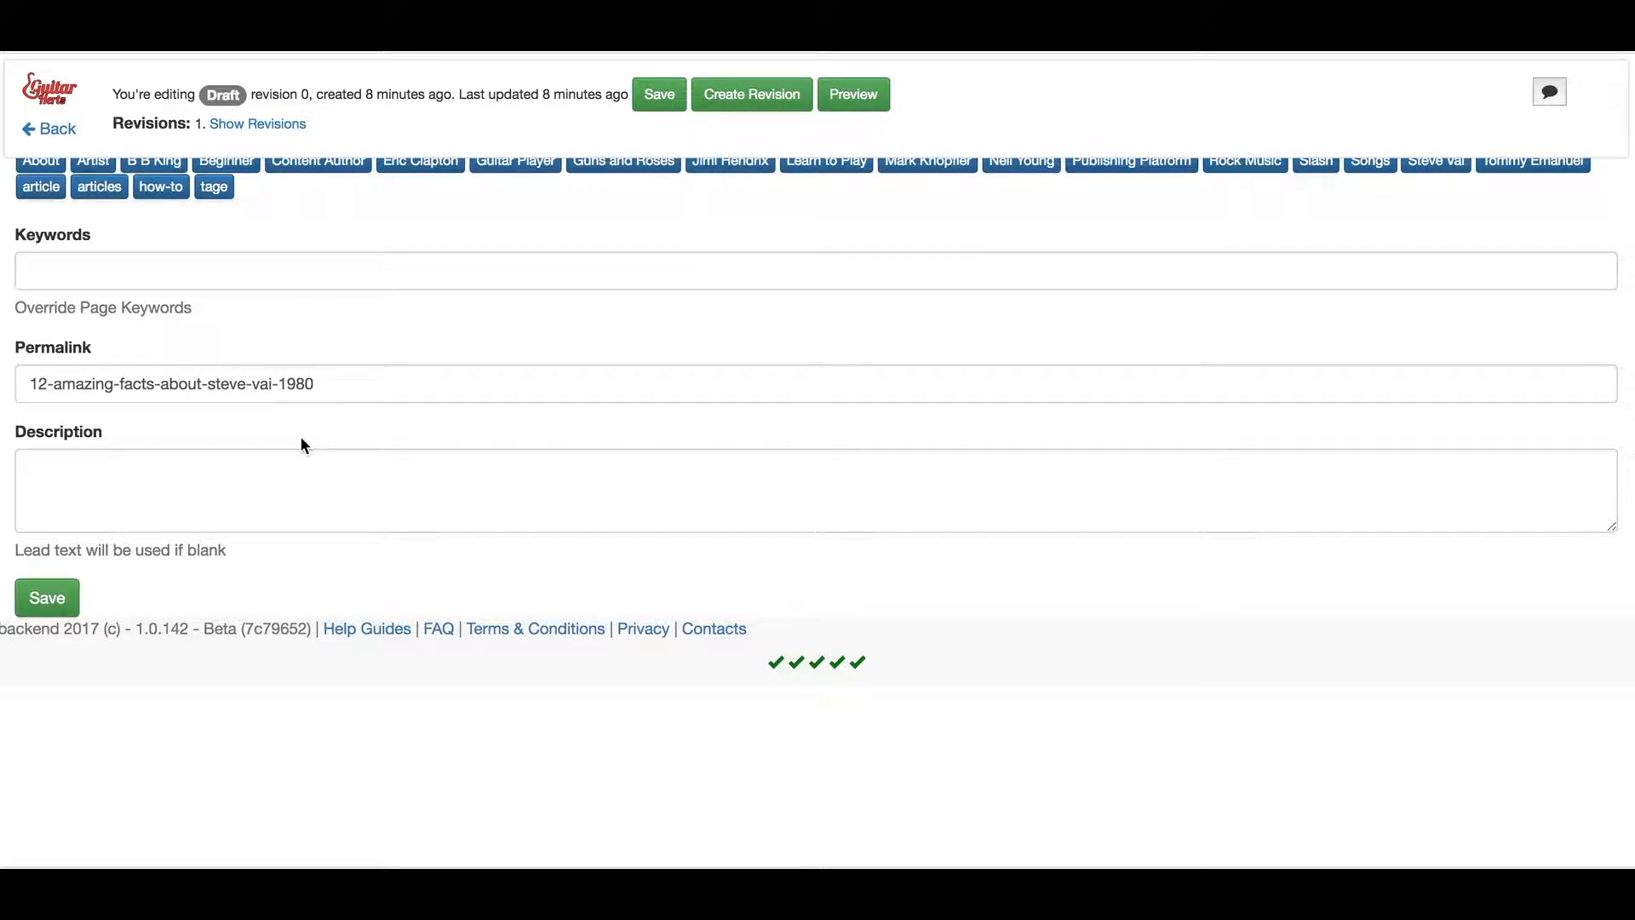
scroll(300, 409, up, 6)
Return to the Article Content fields, save the Steve Vai article, and expand its revisions to Draft Revision 0
click(96, 224)
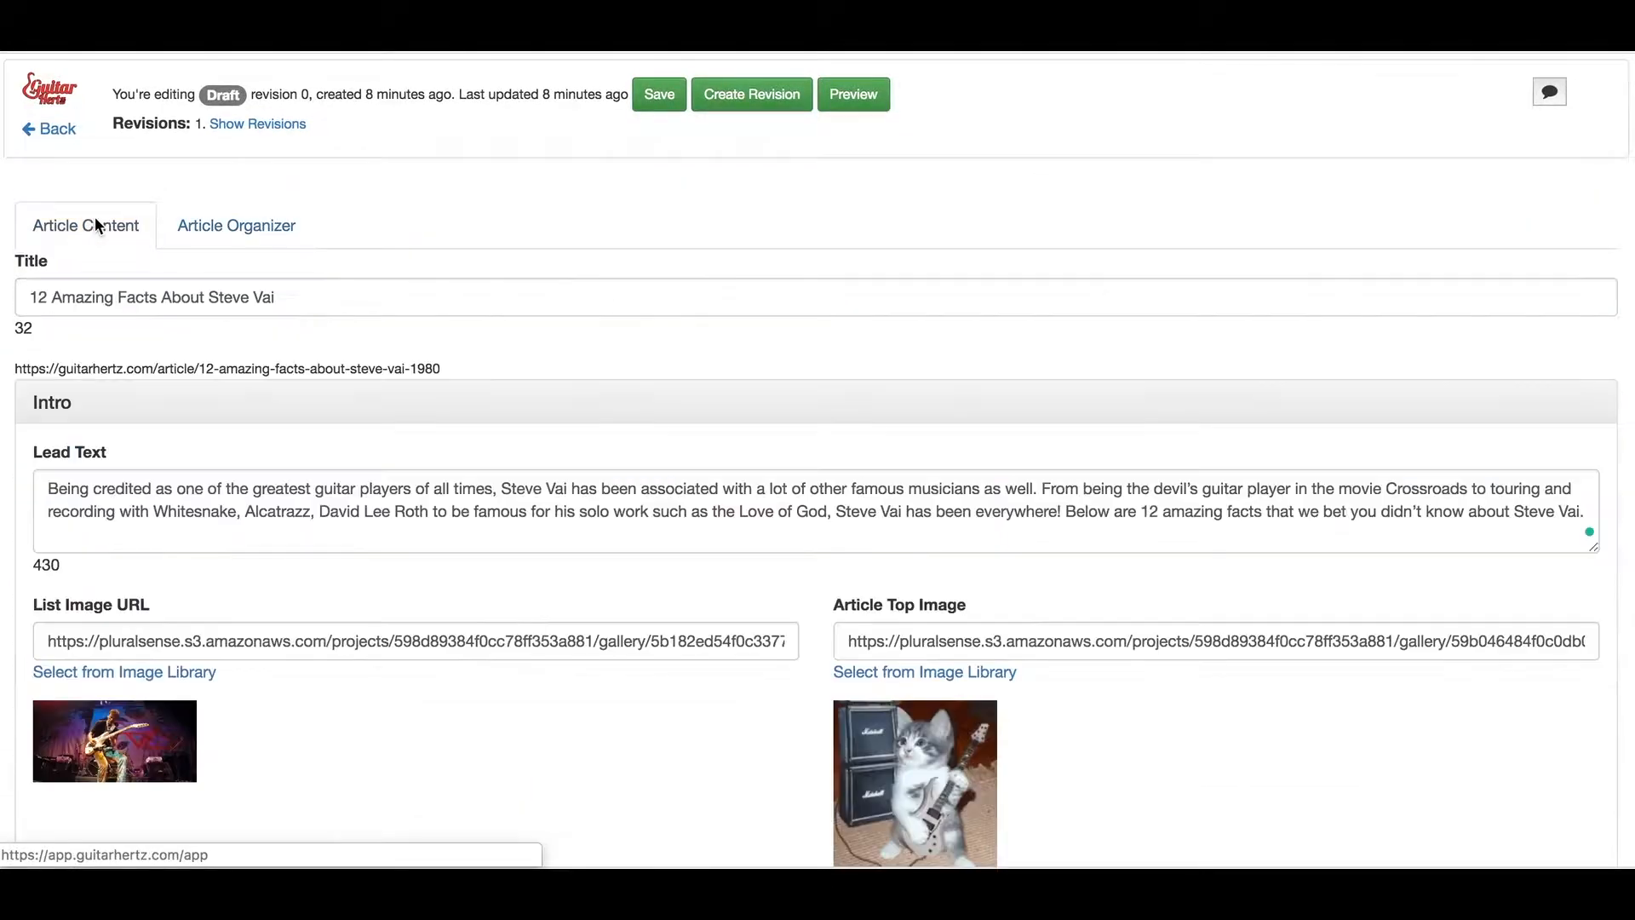
scroll(382, 428, down, 5)
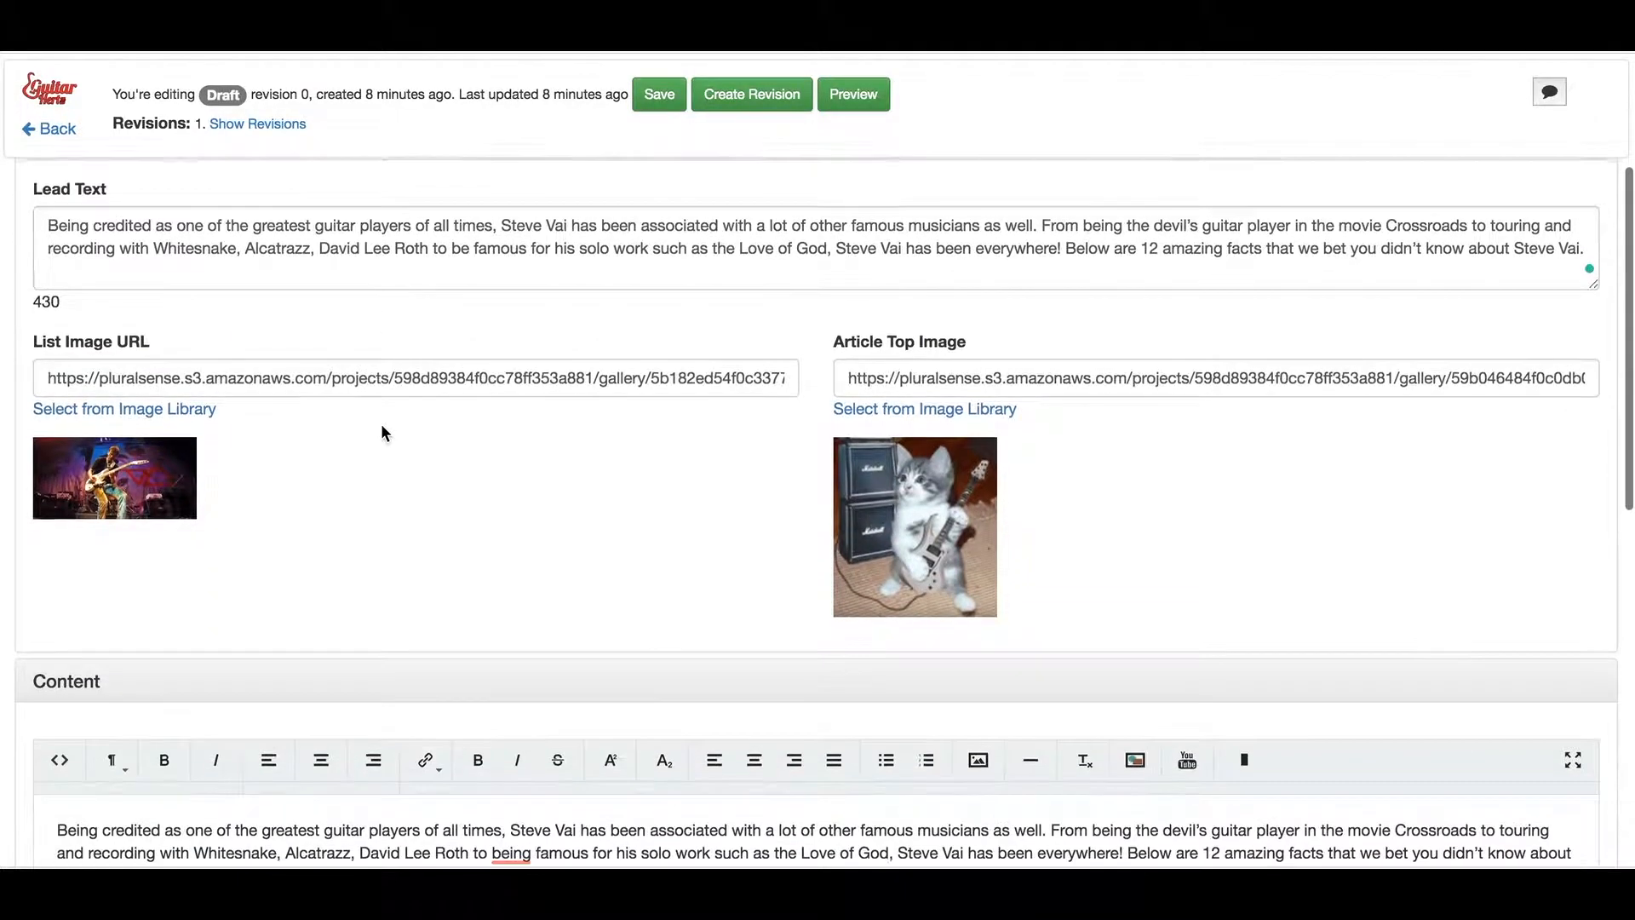
scroll(381, 433, up, 5)
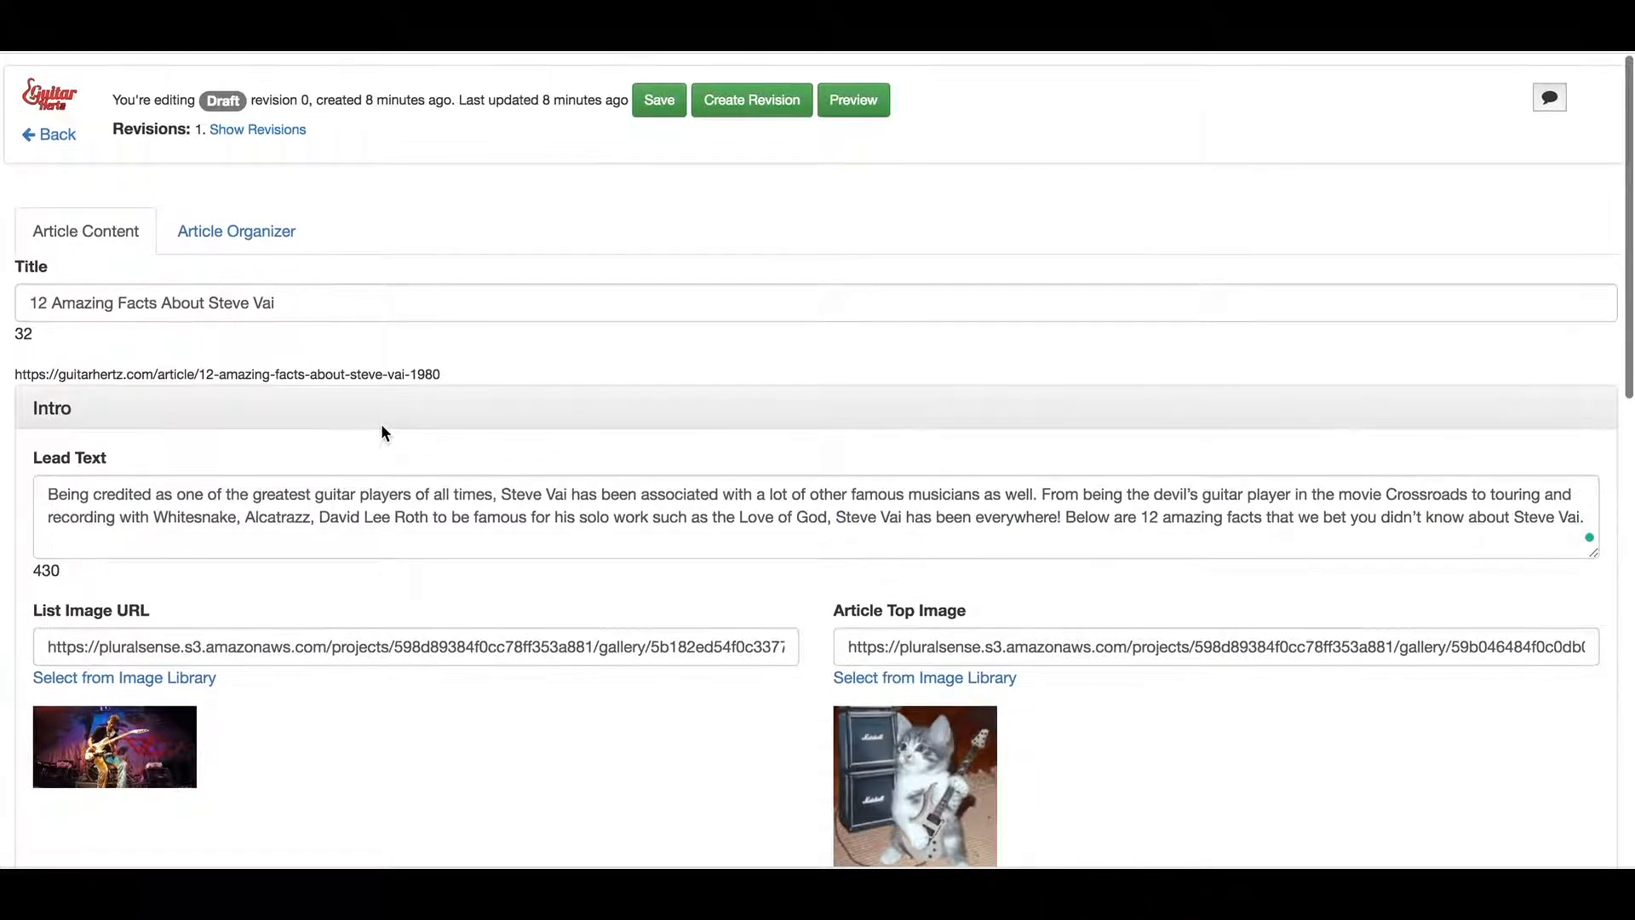
click(667, 96)
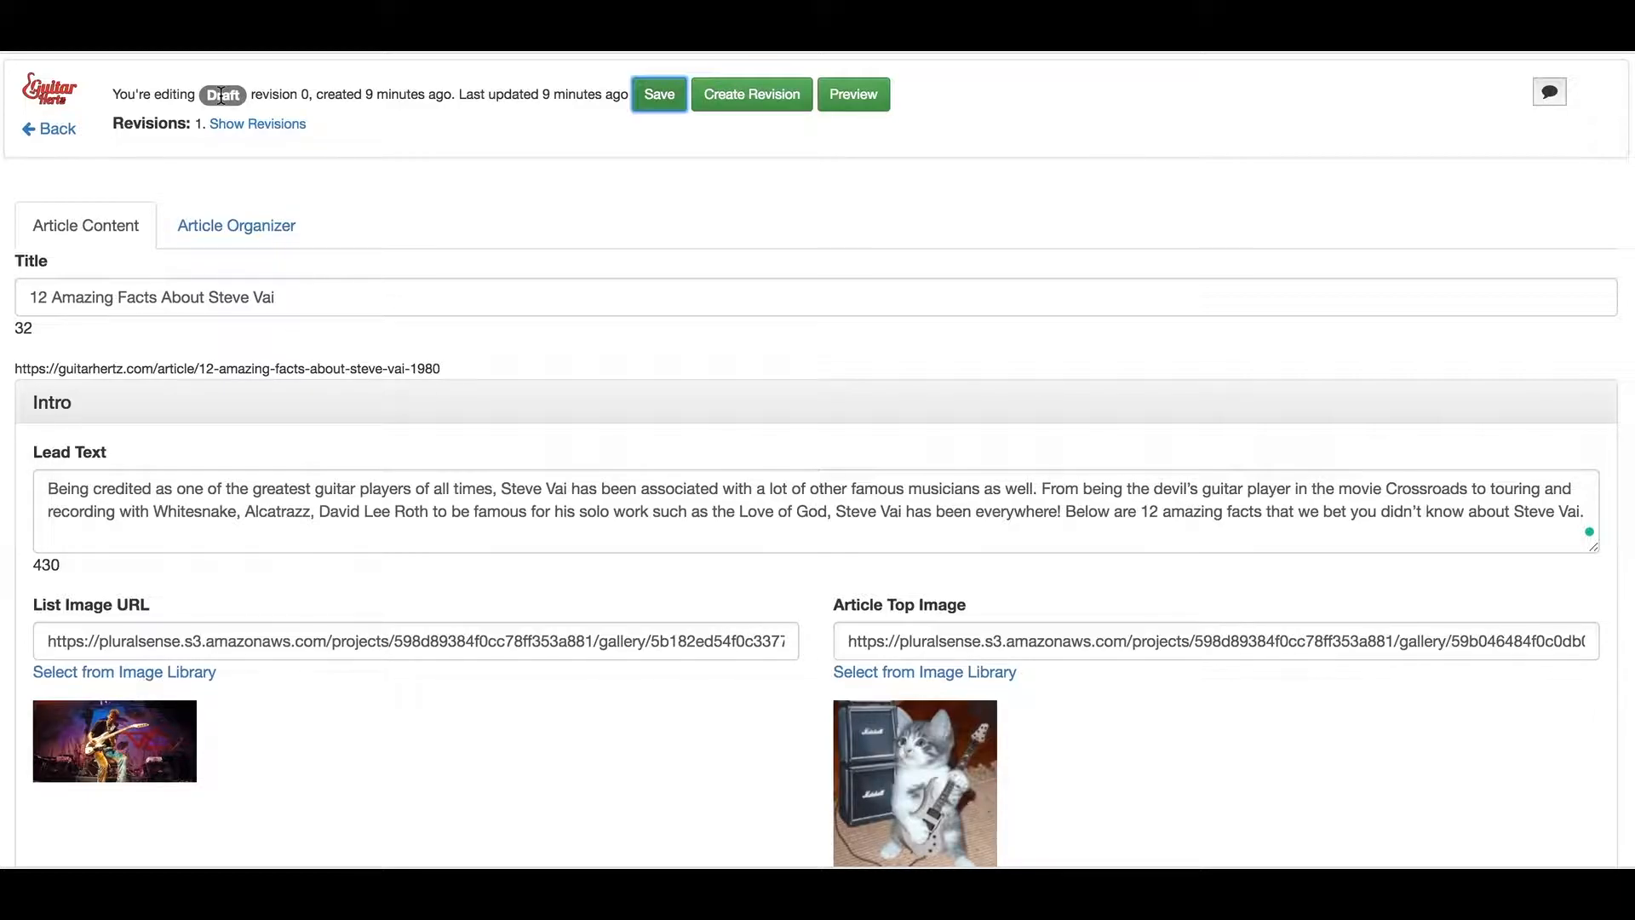
click(294, 126)
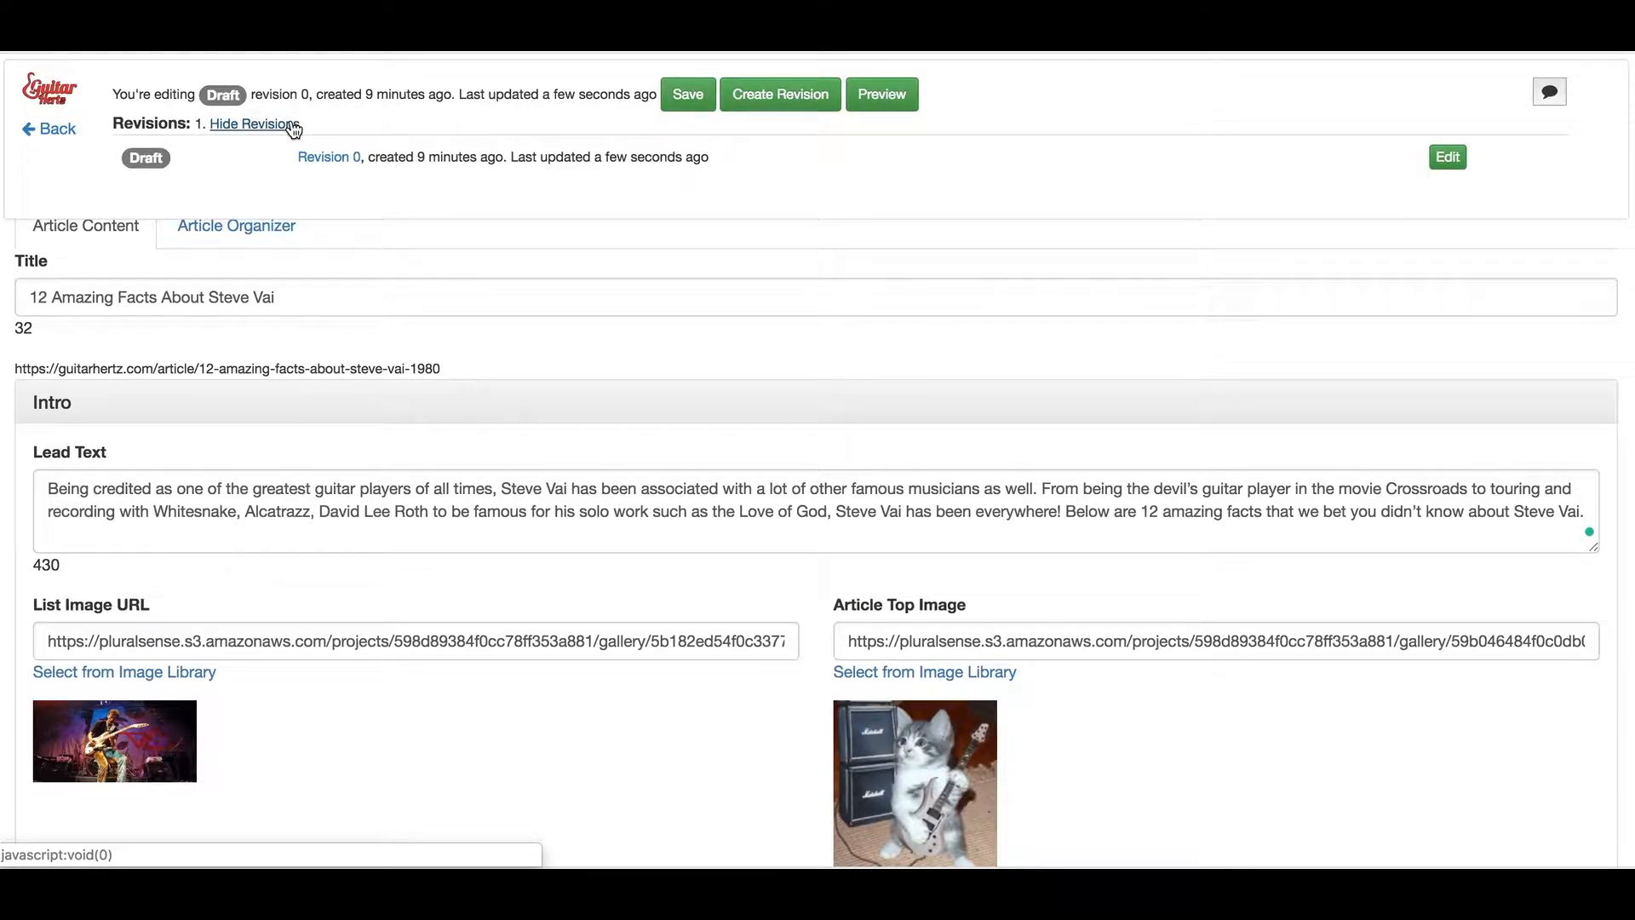
Create Unpublished revision 1 based on revision 0 and dismiss the 'Revision 1 created.' notice
click(748, 94)
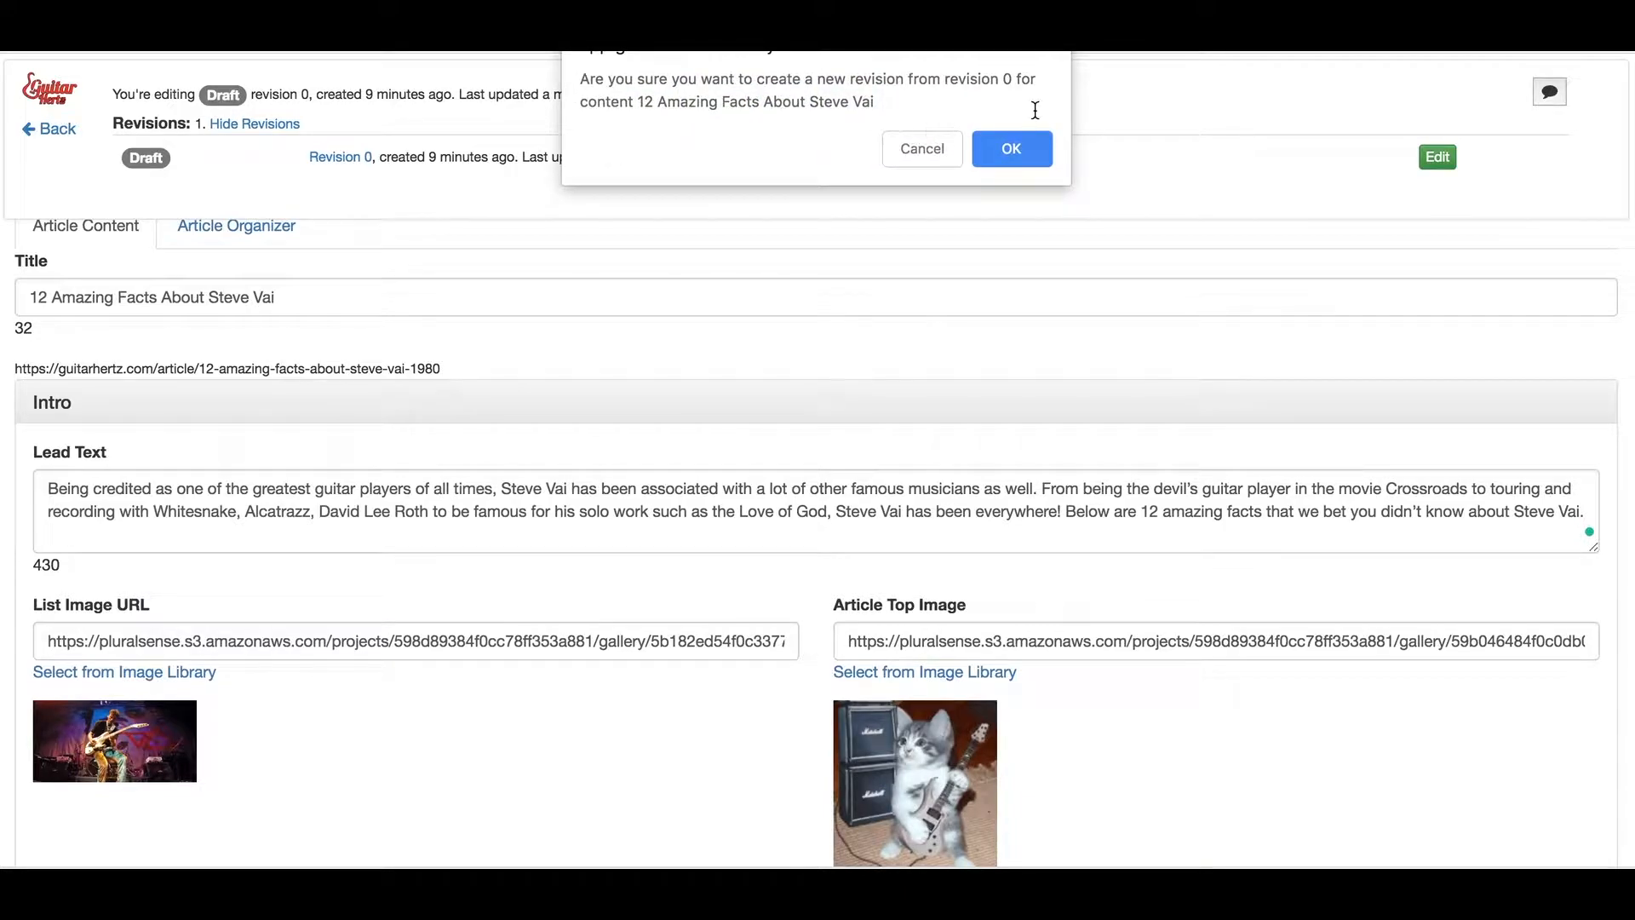
click(1014, 150)
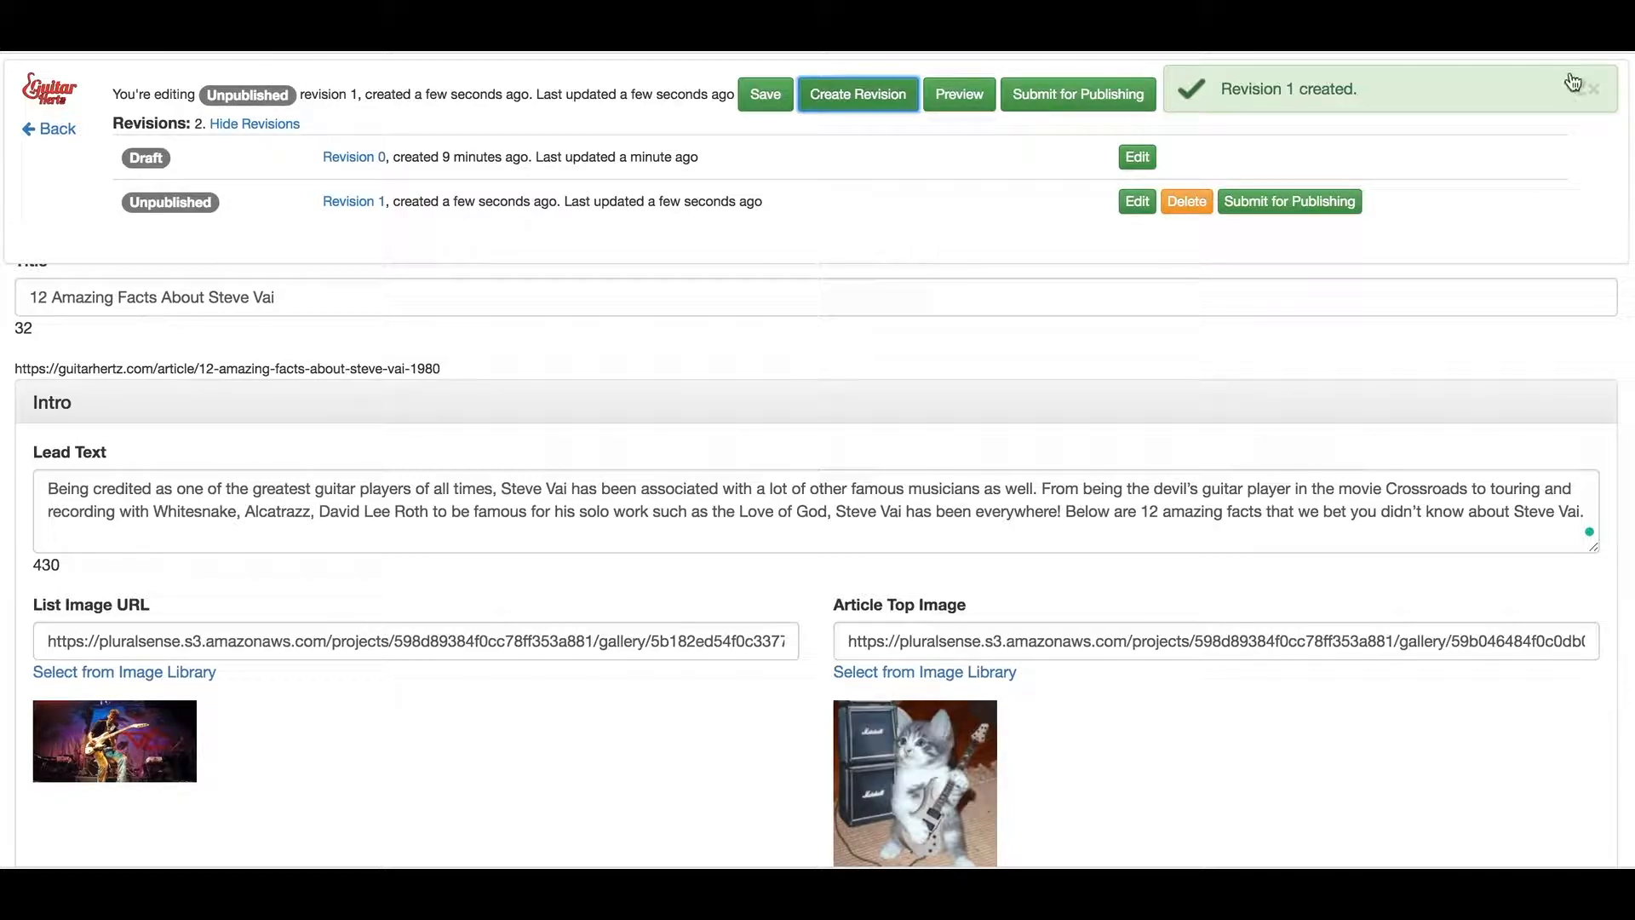
click(1596, 94)
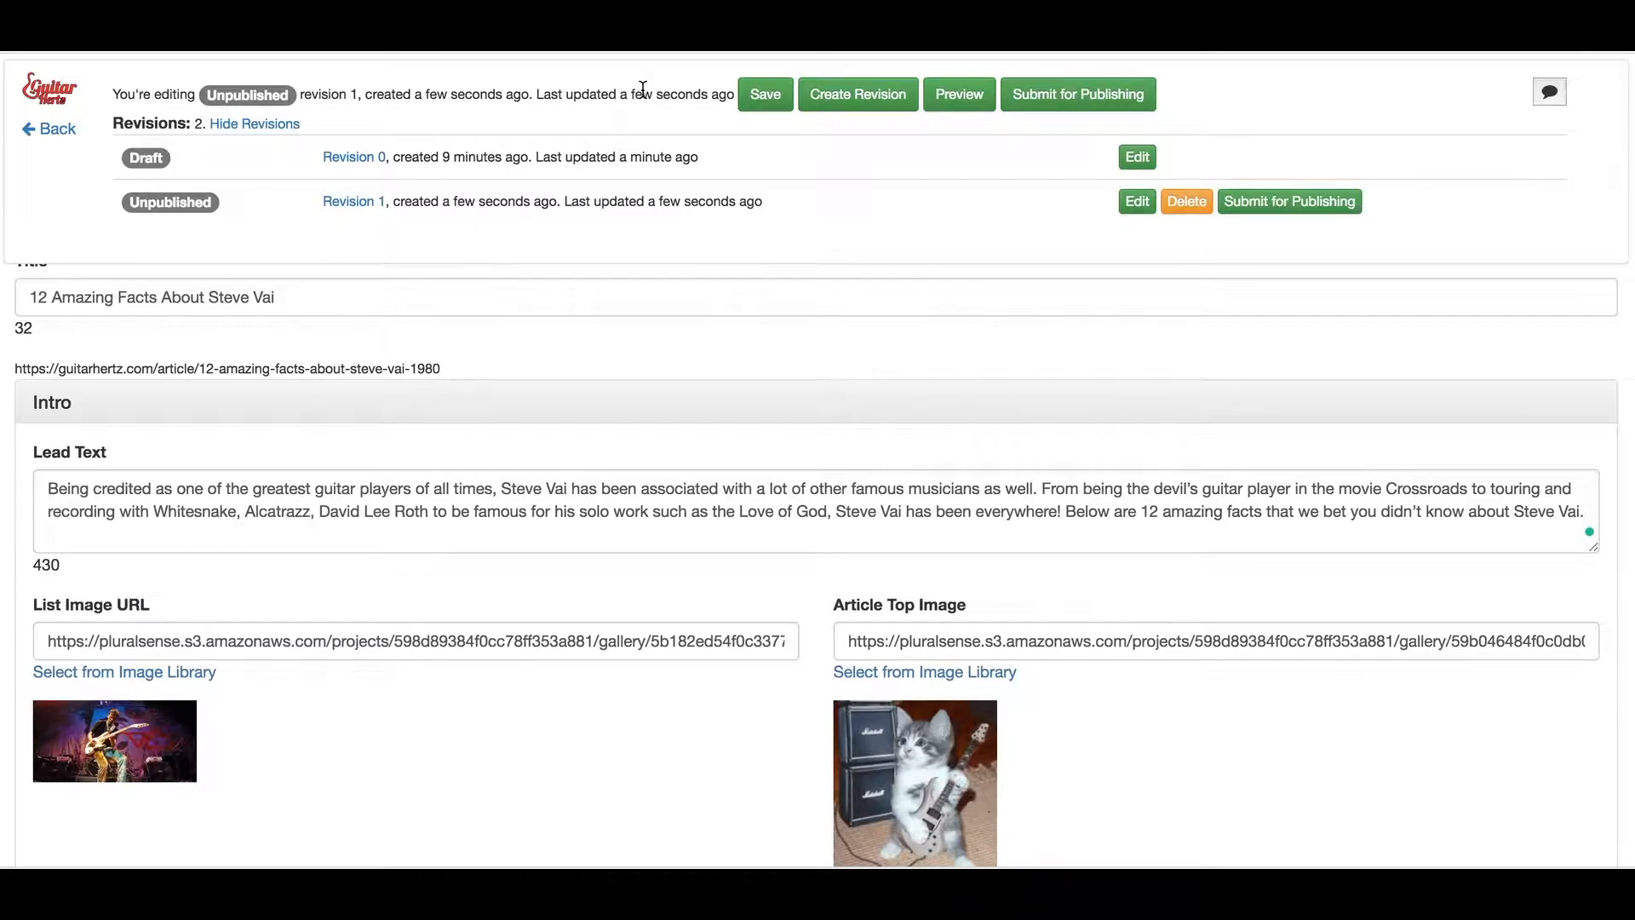
Request publishing of revision 1 and dismiss the 'Request to publish sent' notice
click(1026, 95)
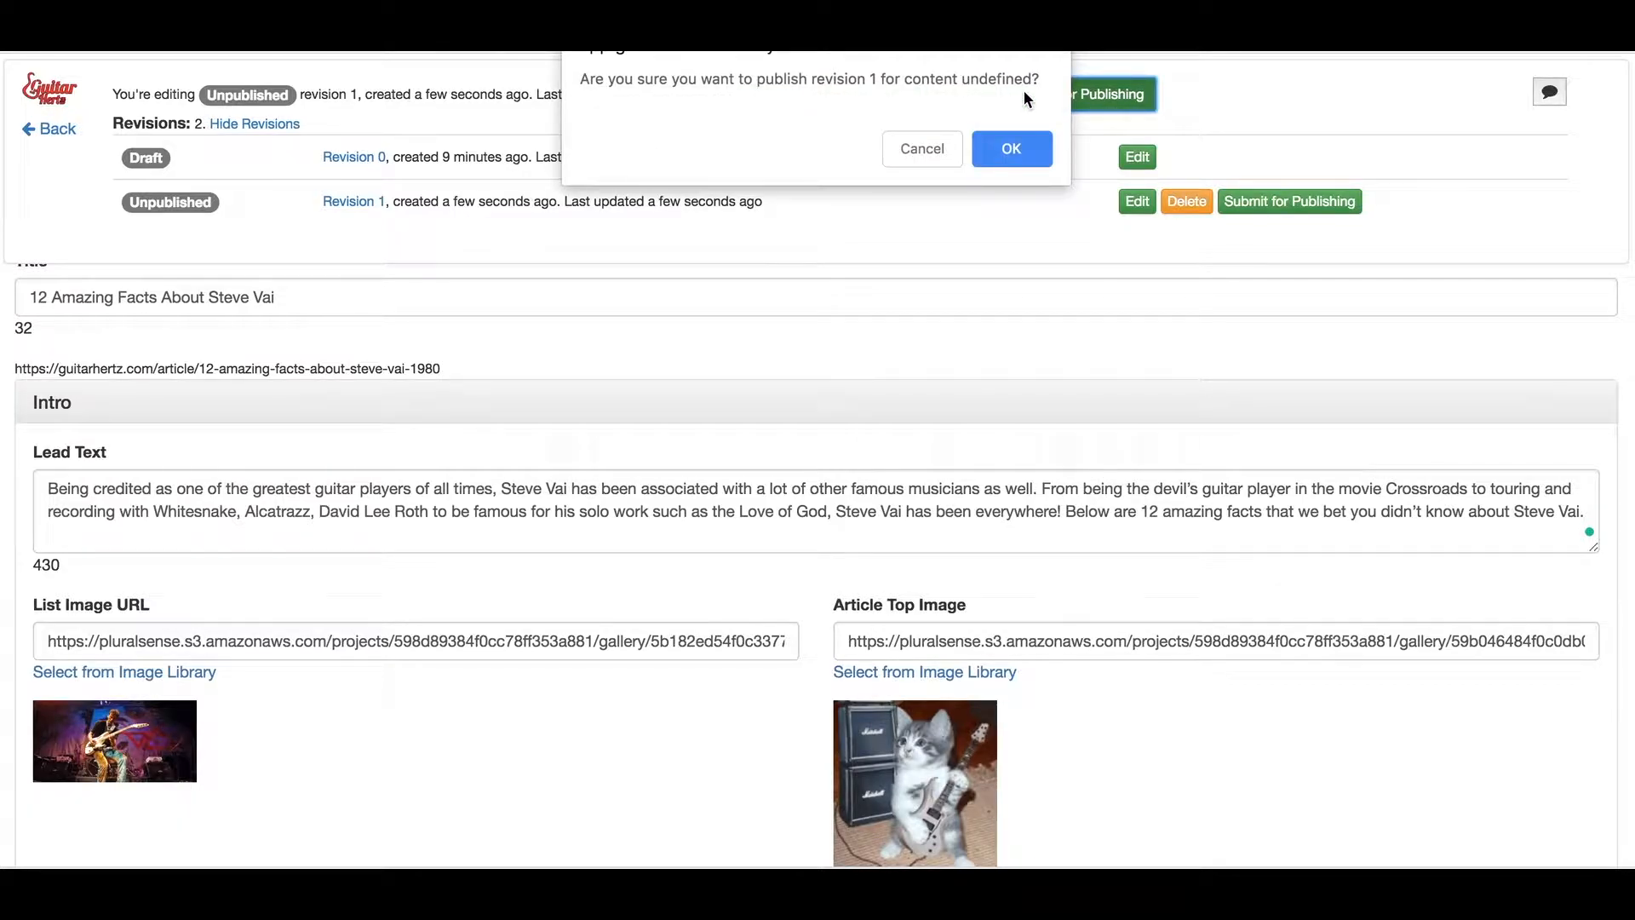
click(1023, 149)
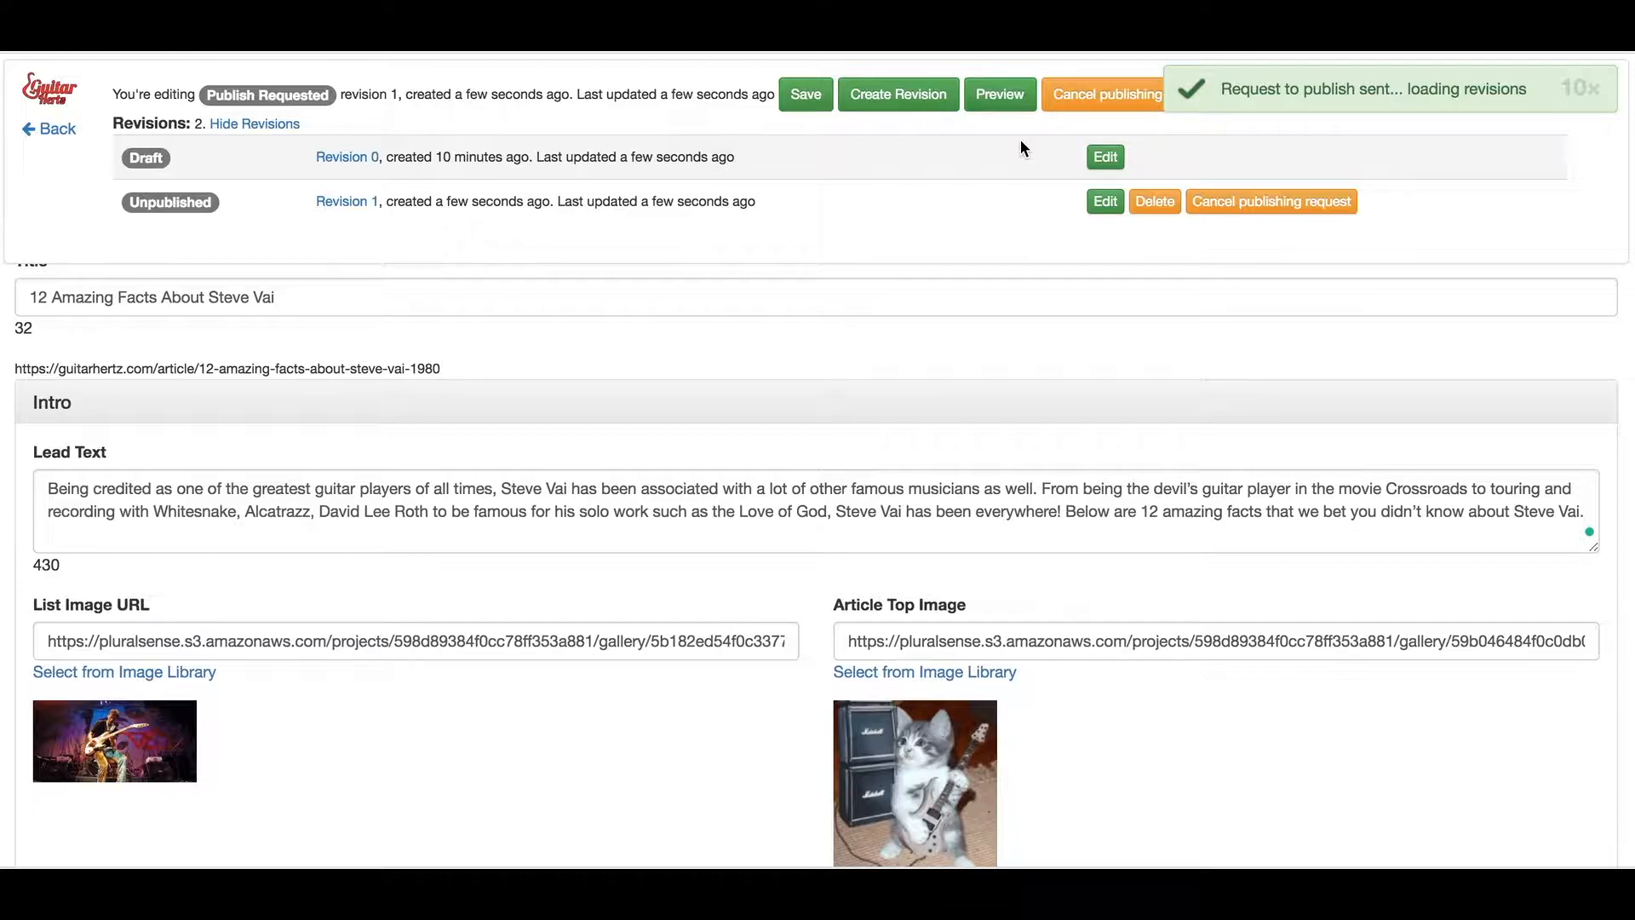
click(1590, 89)
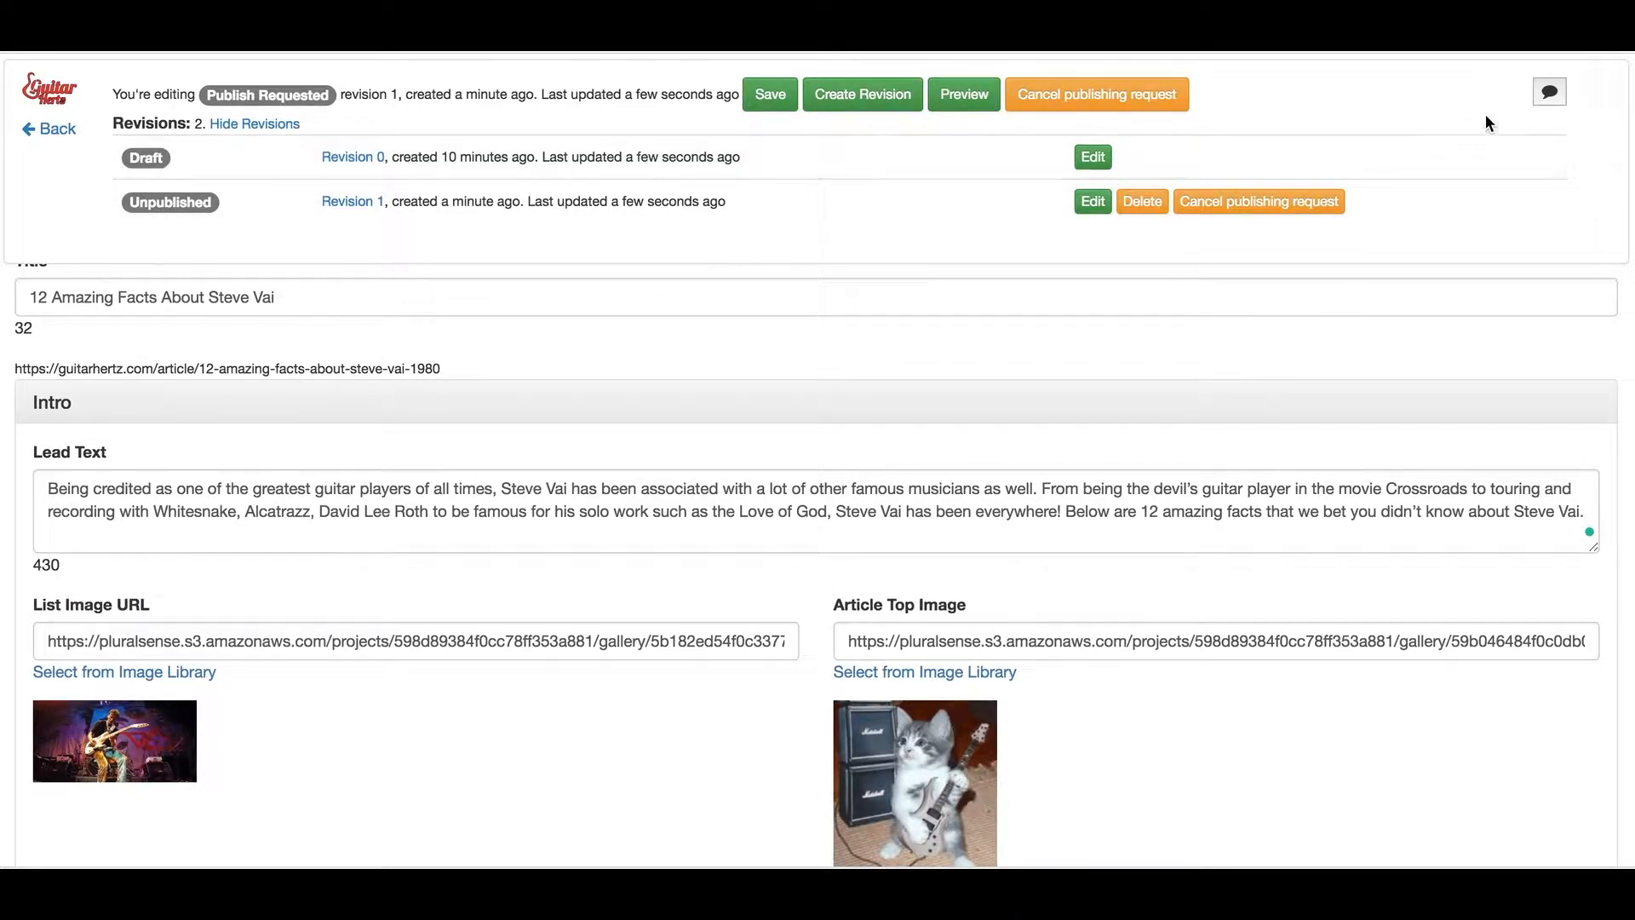
click(1552, 92)
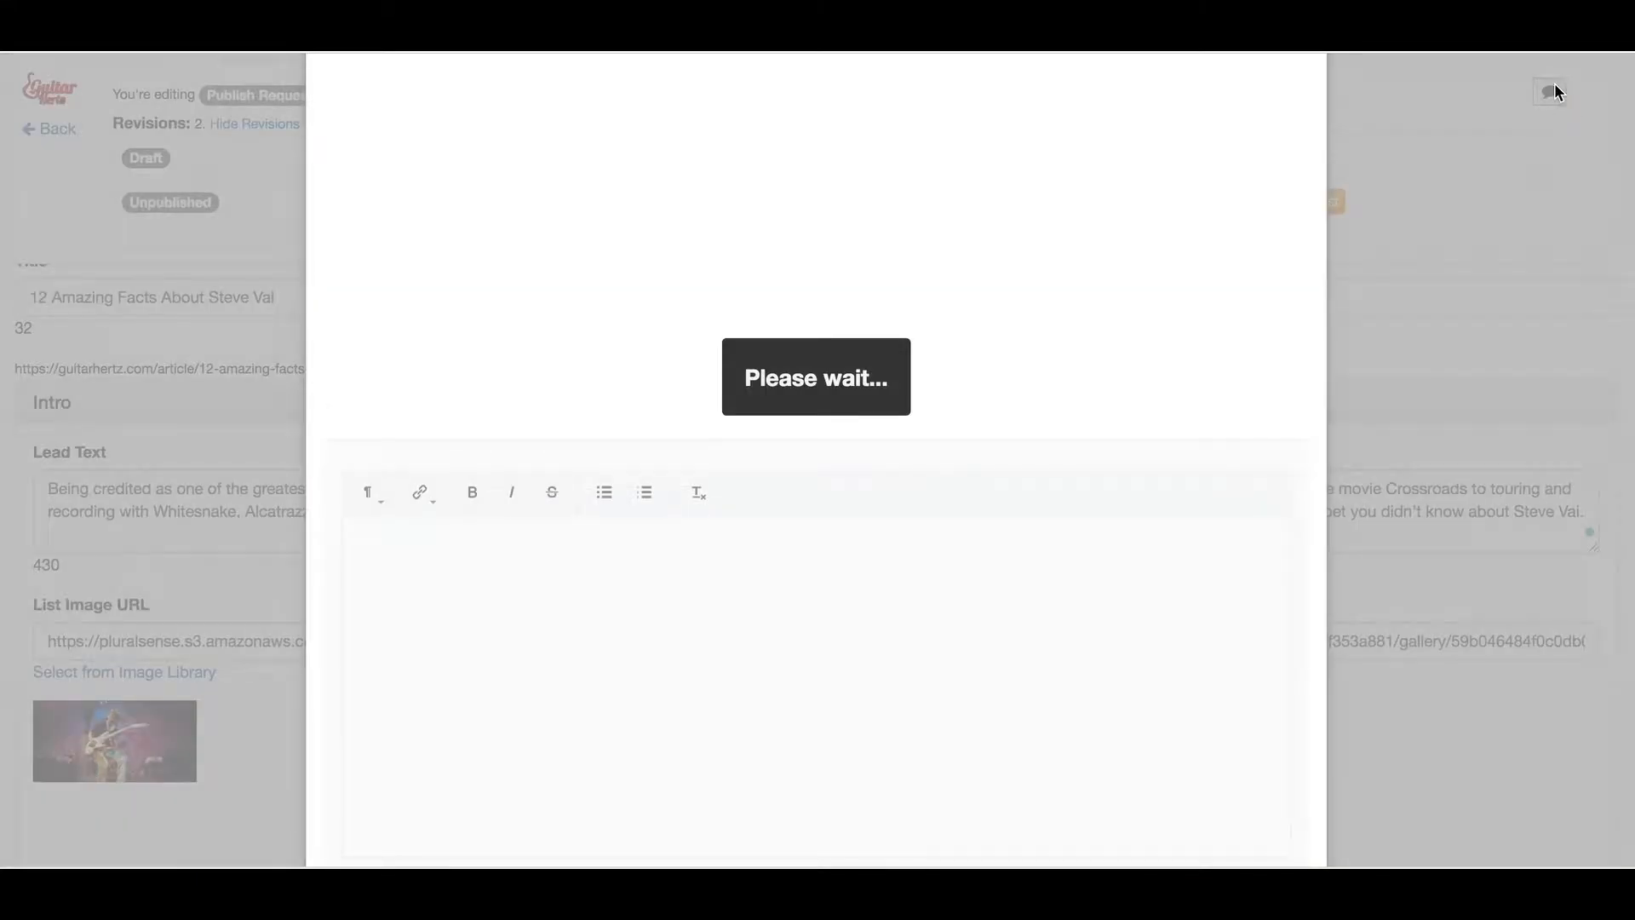
scroll(826, 431, down, 3)
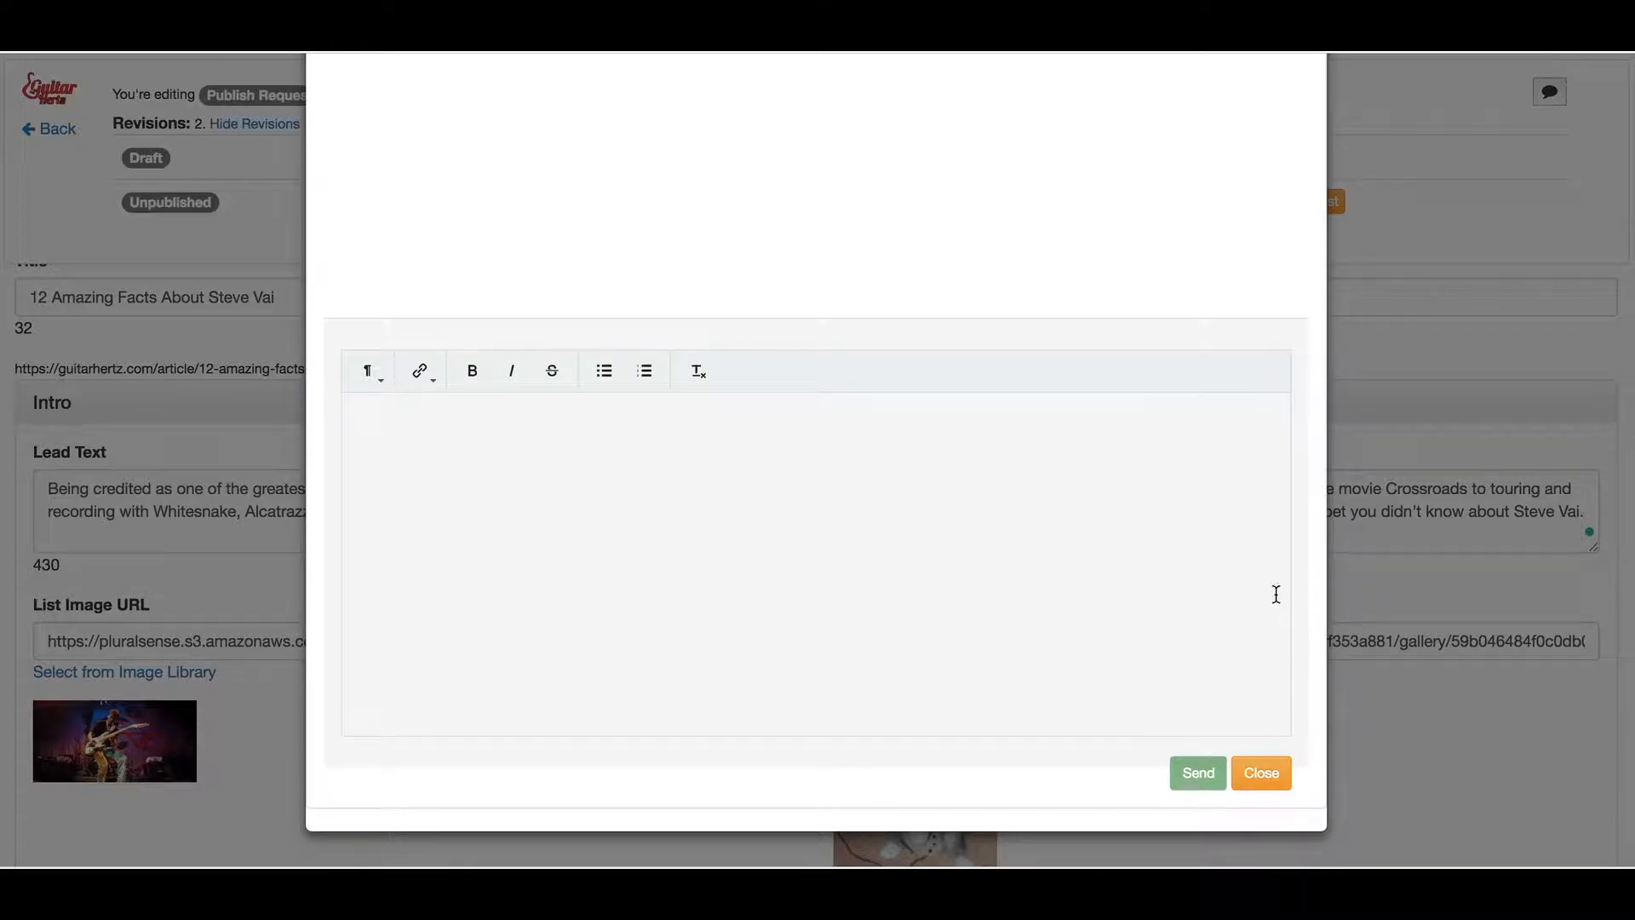
scroll(1192, 496, up, 3)
scroll(1234, 621, down, 3)
click(1271, 774)
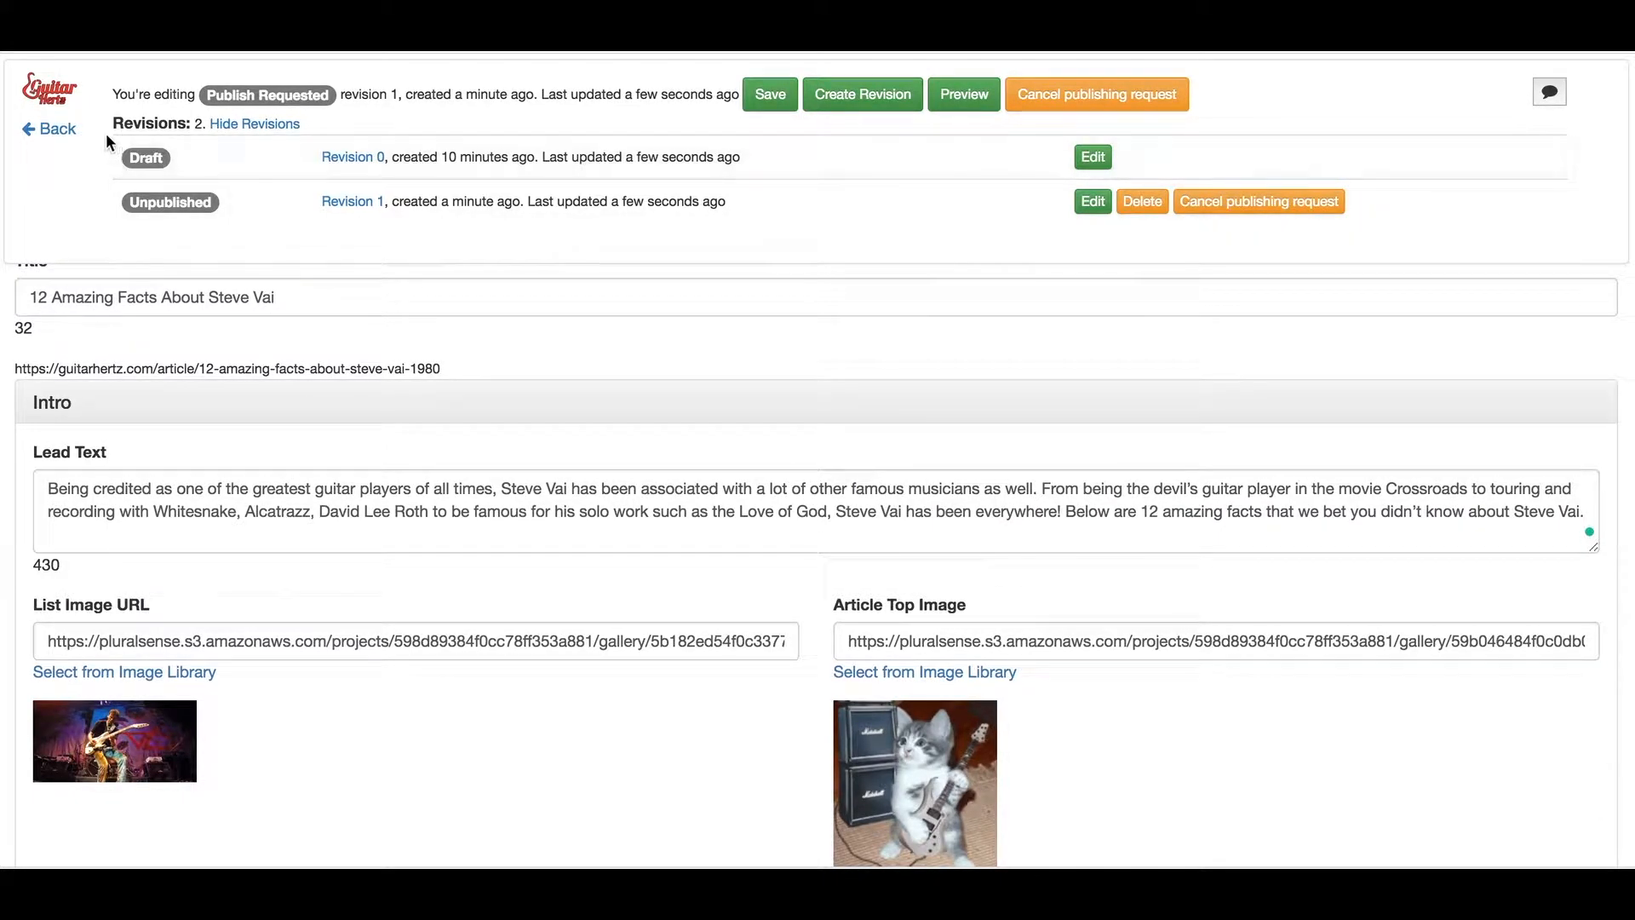
Exit the article editor without saving and return to the dashboard showing 1 article pending publish
click(53, 129)
click(1014, 128)
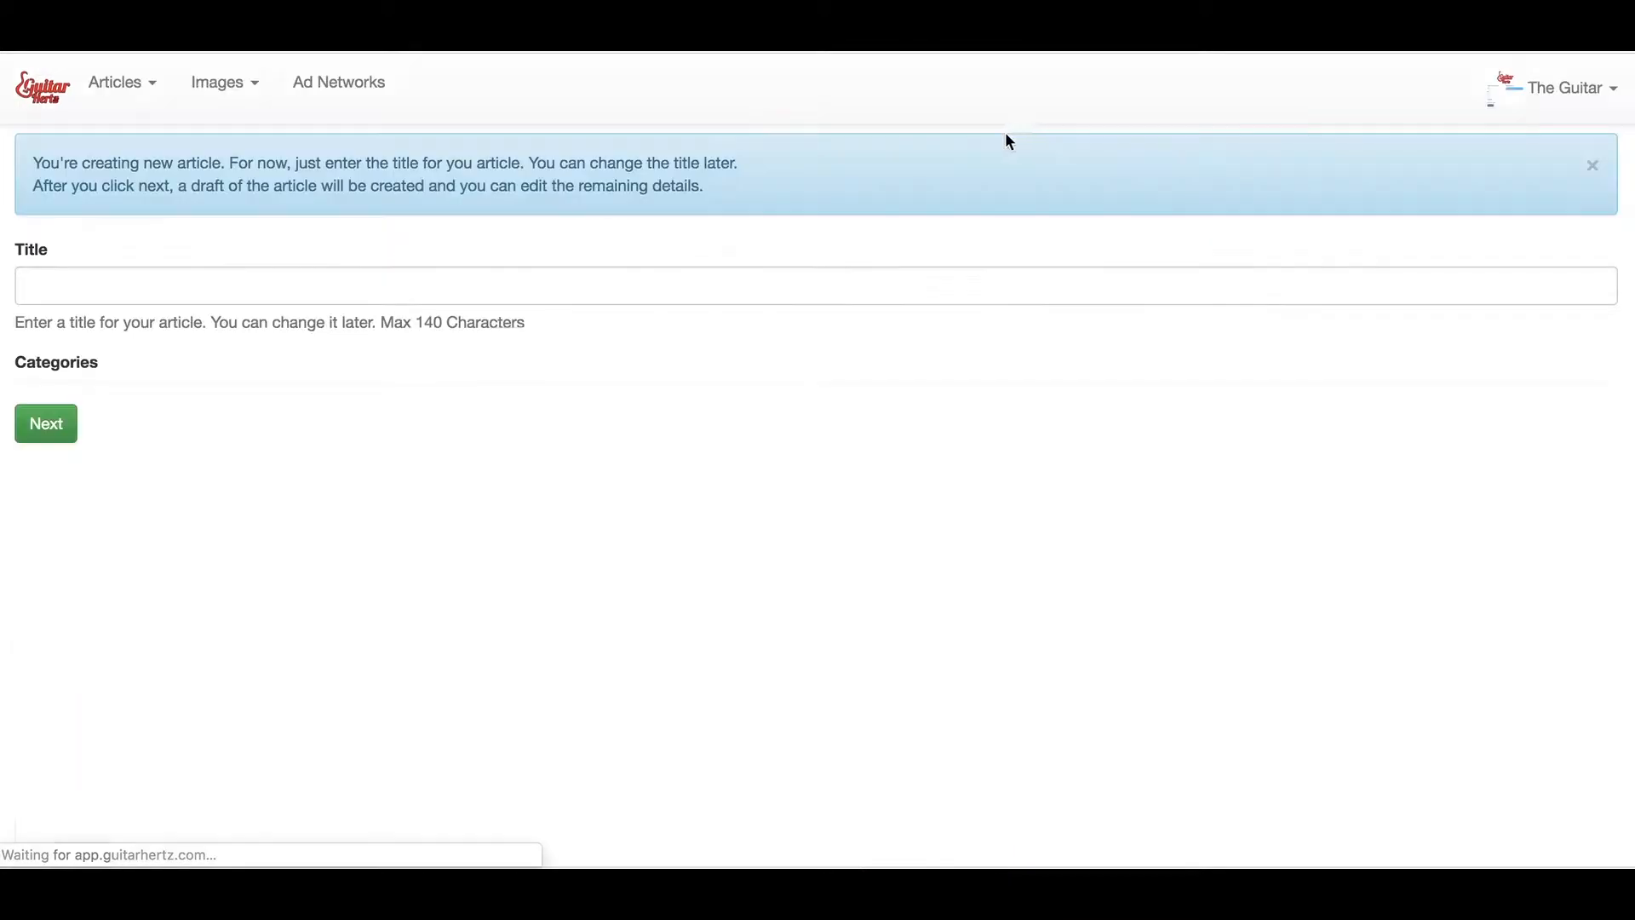
click(34, 109)
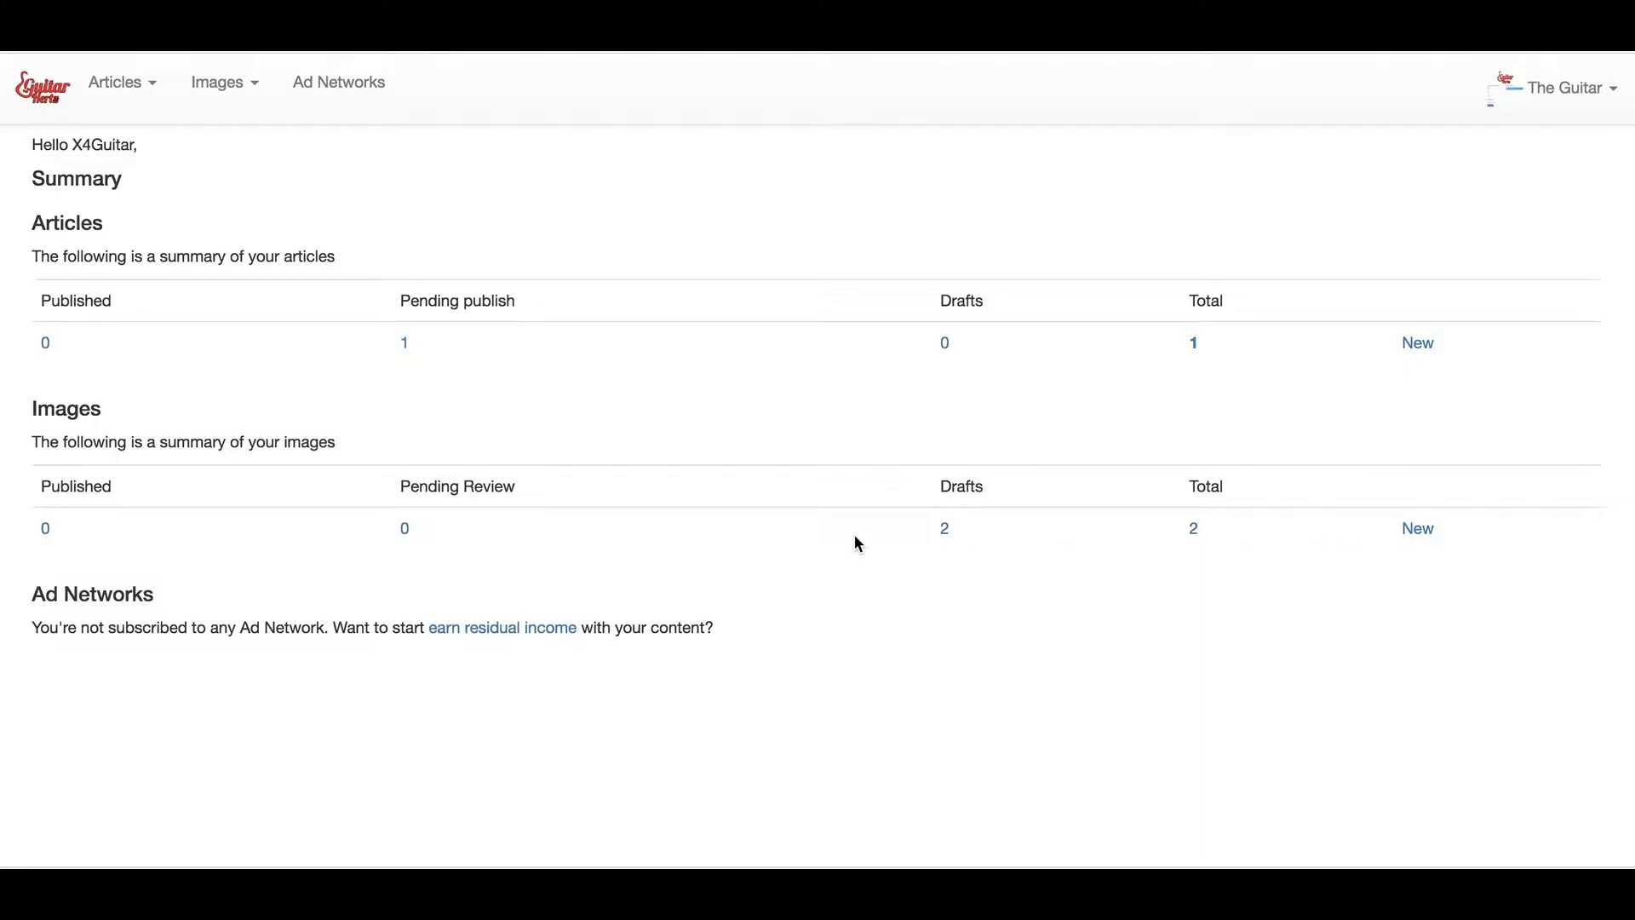
Submit both Steve Vai concert draft images for publishing and view them under Pending publish
click(946, 530)
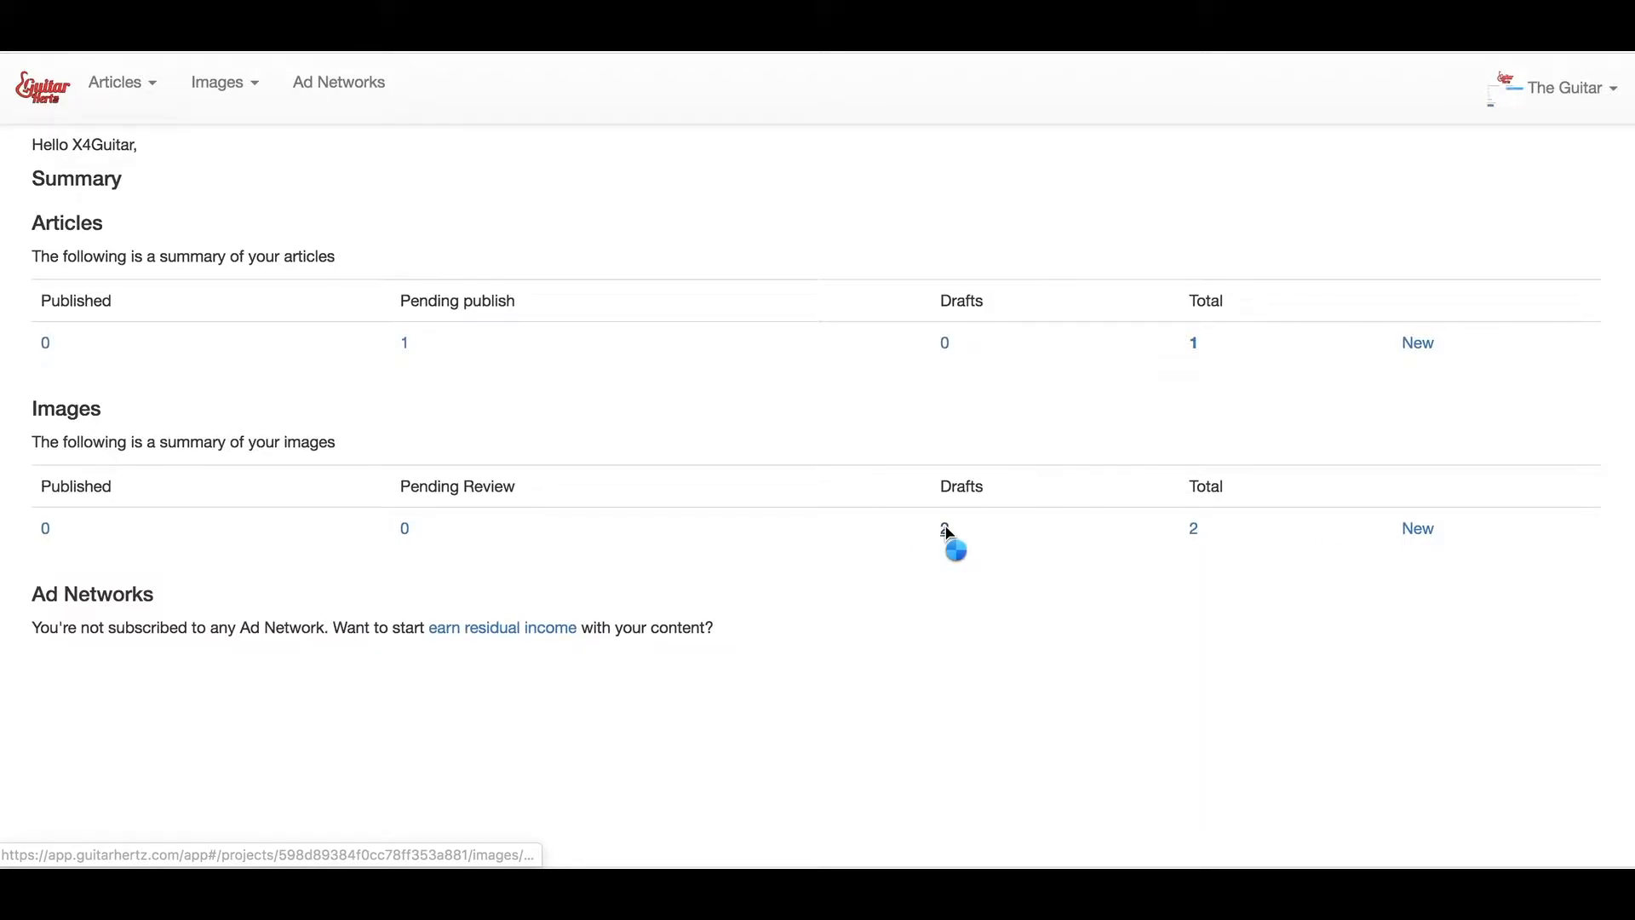
click(75, 328)
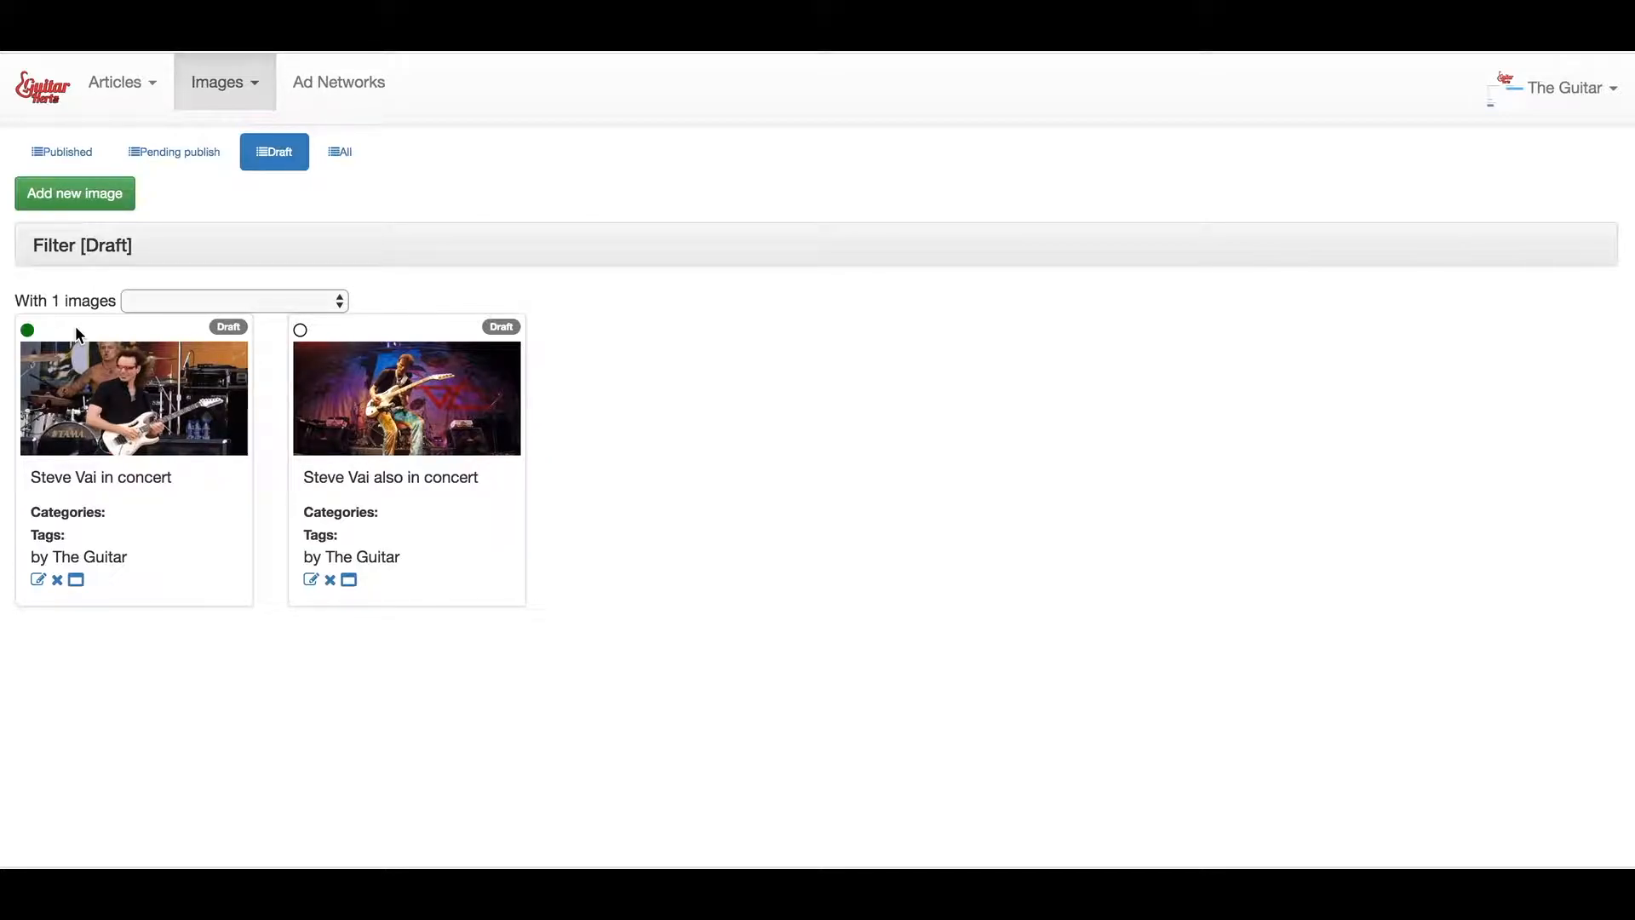
click(300, 330)
click(273, 309)
click(255, 364)
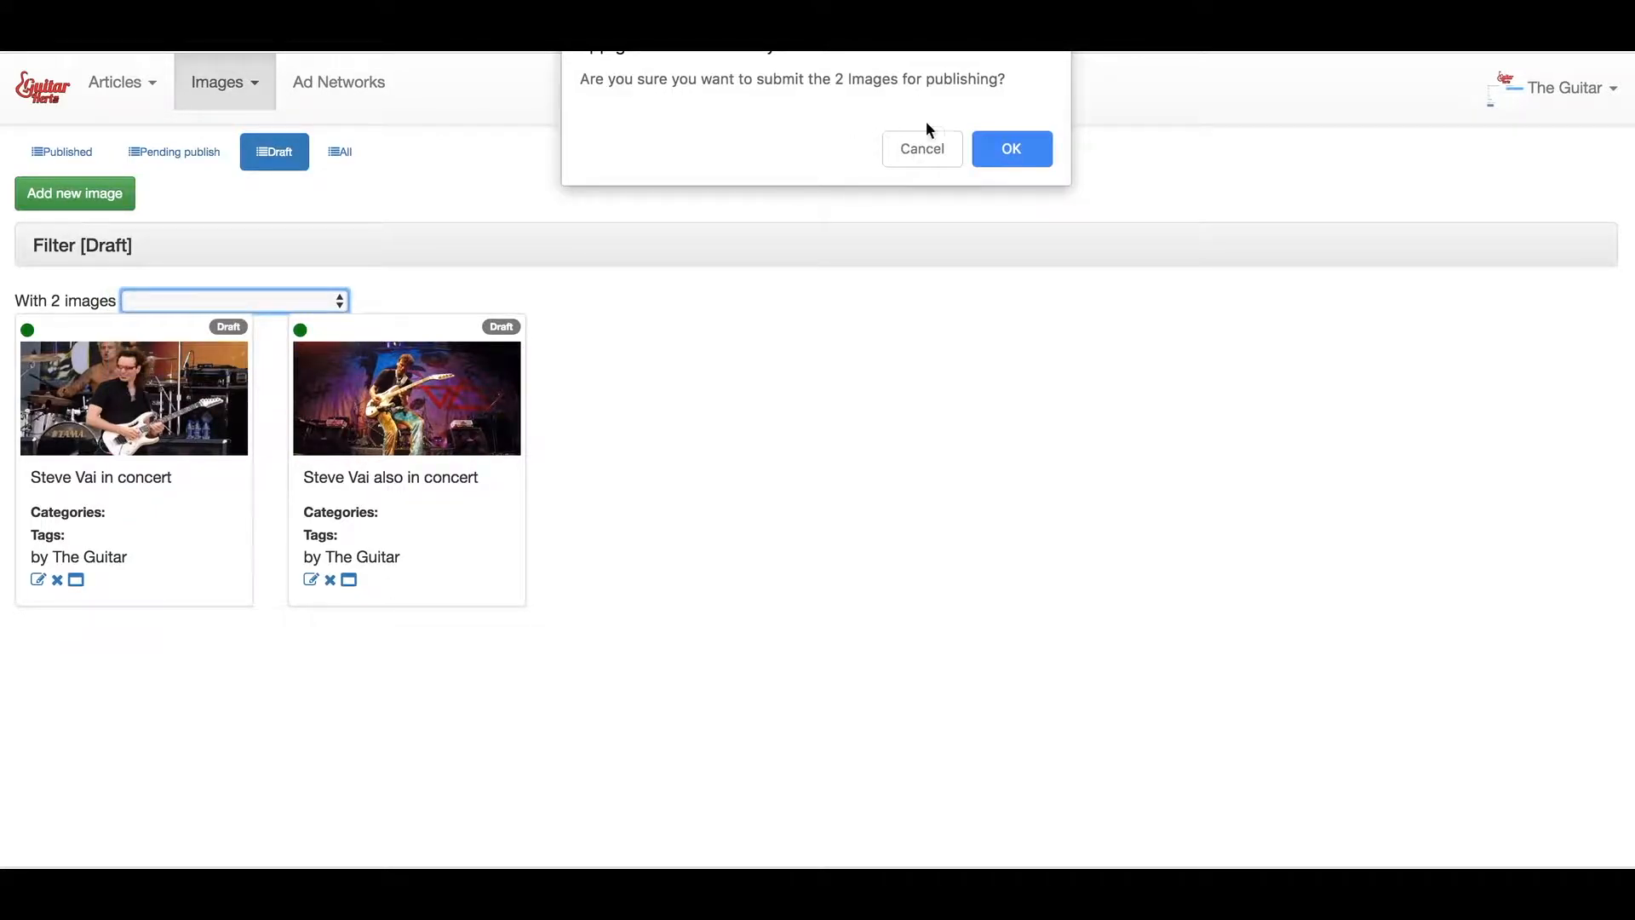
click(1005, 158)
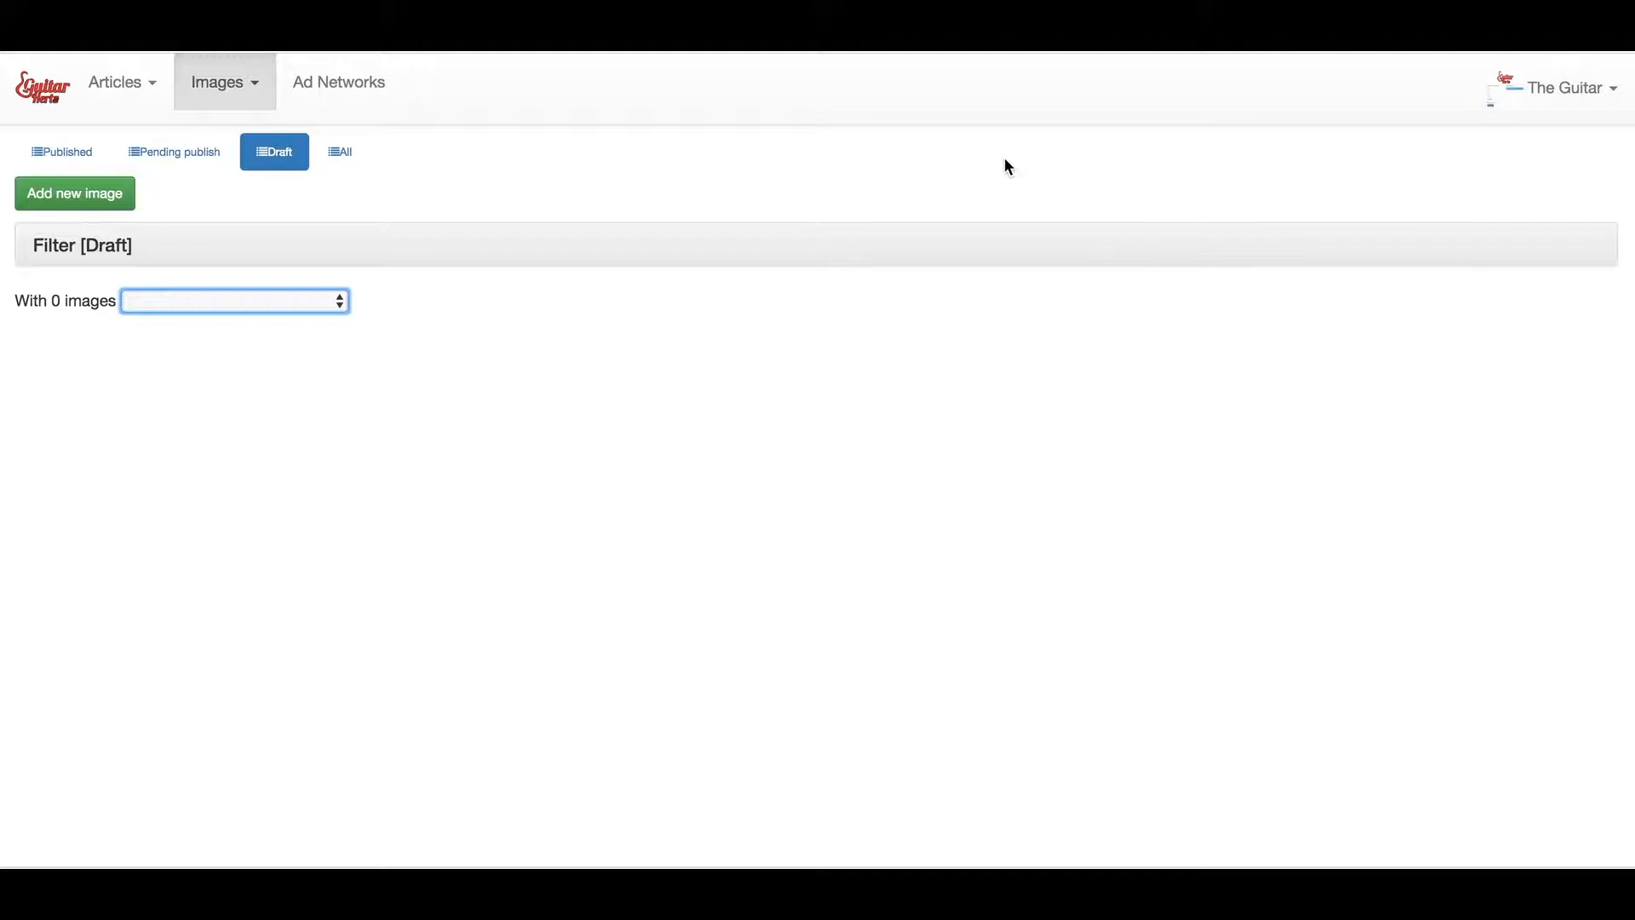
click(177, 162)
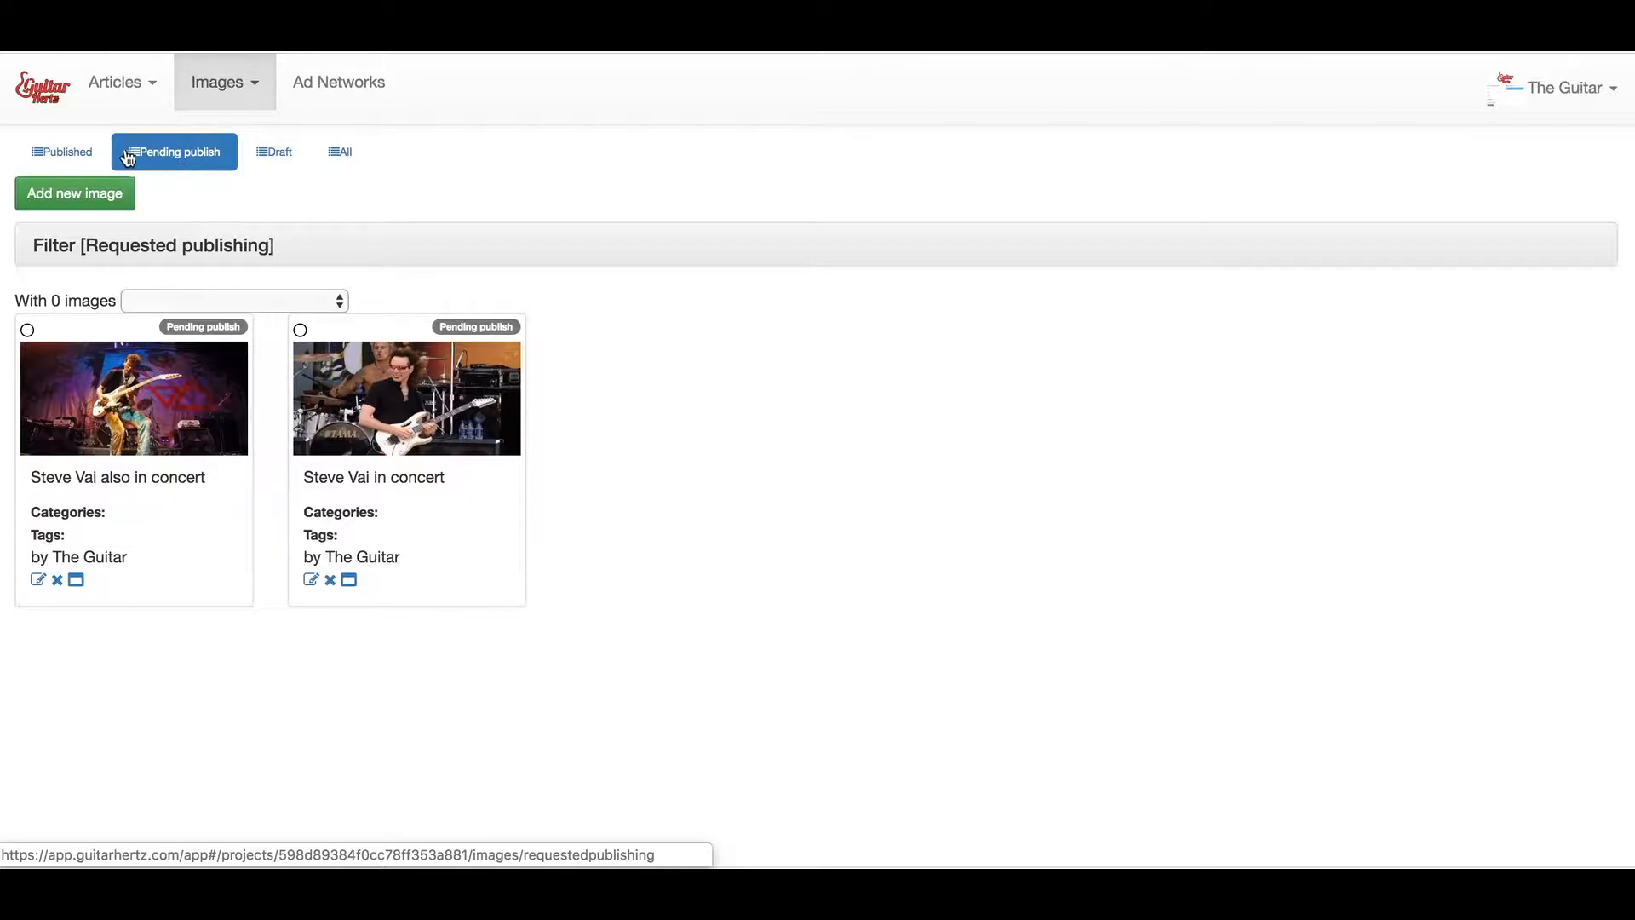
Switch the Images list to the Published tab, which shows 0 images
click(96, 170)
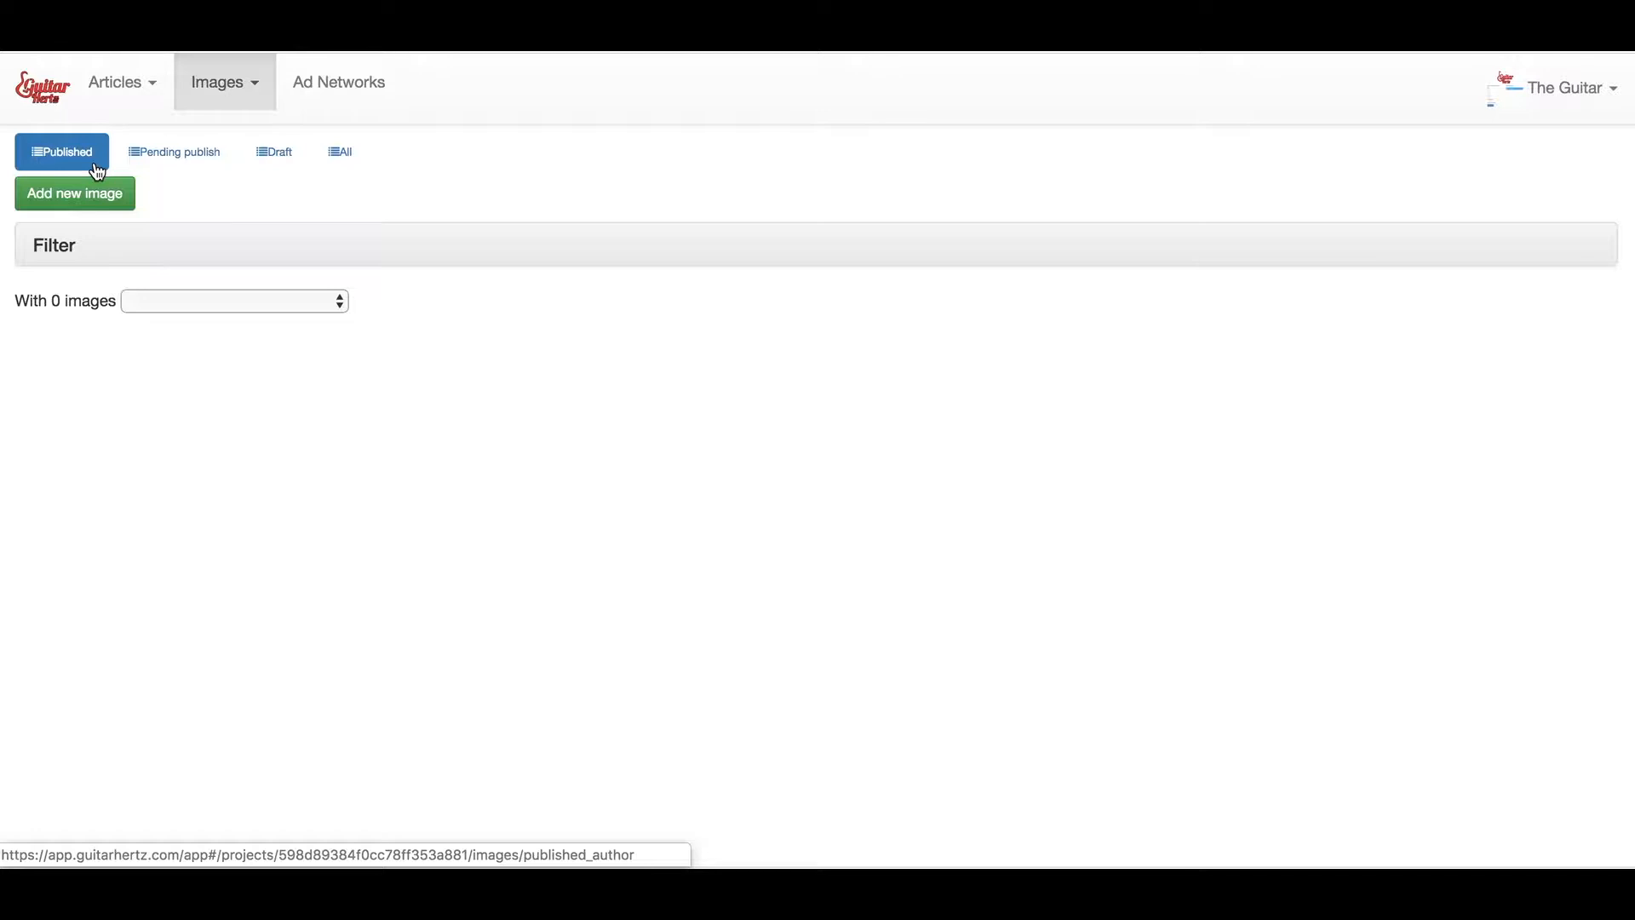
Go back to the dashboard and open Available Ad Networks, listing GuitarTricks 75
click(45, 100)
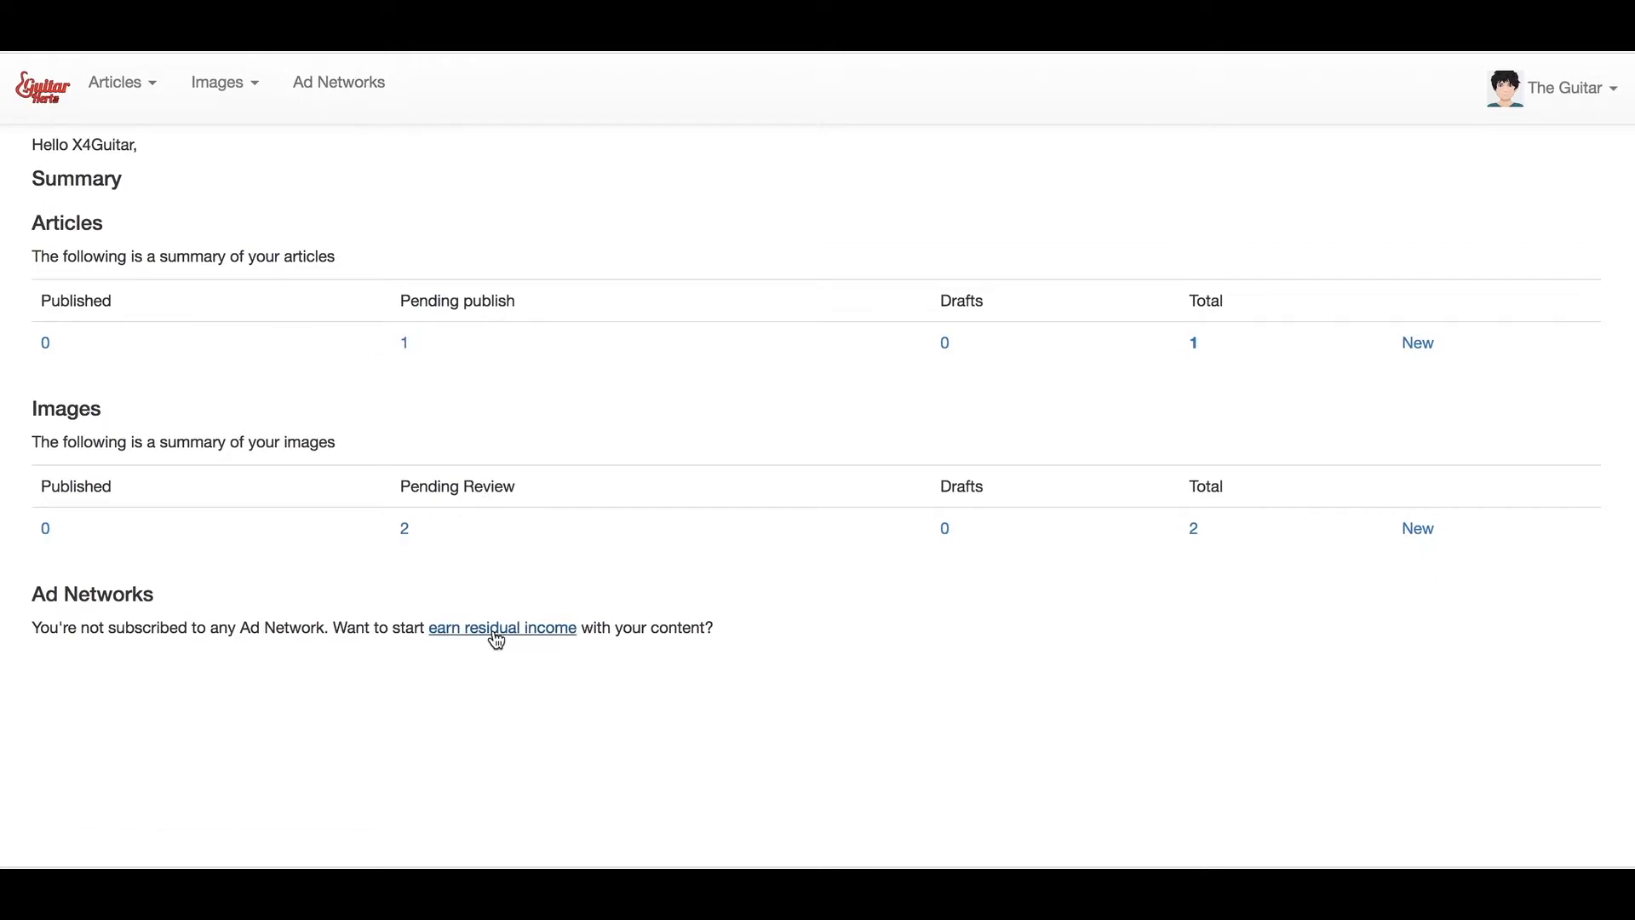
click(353, 101)
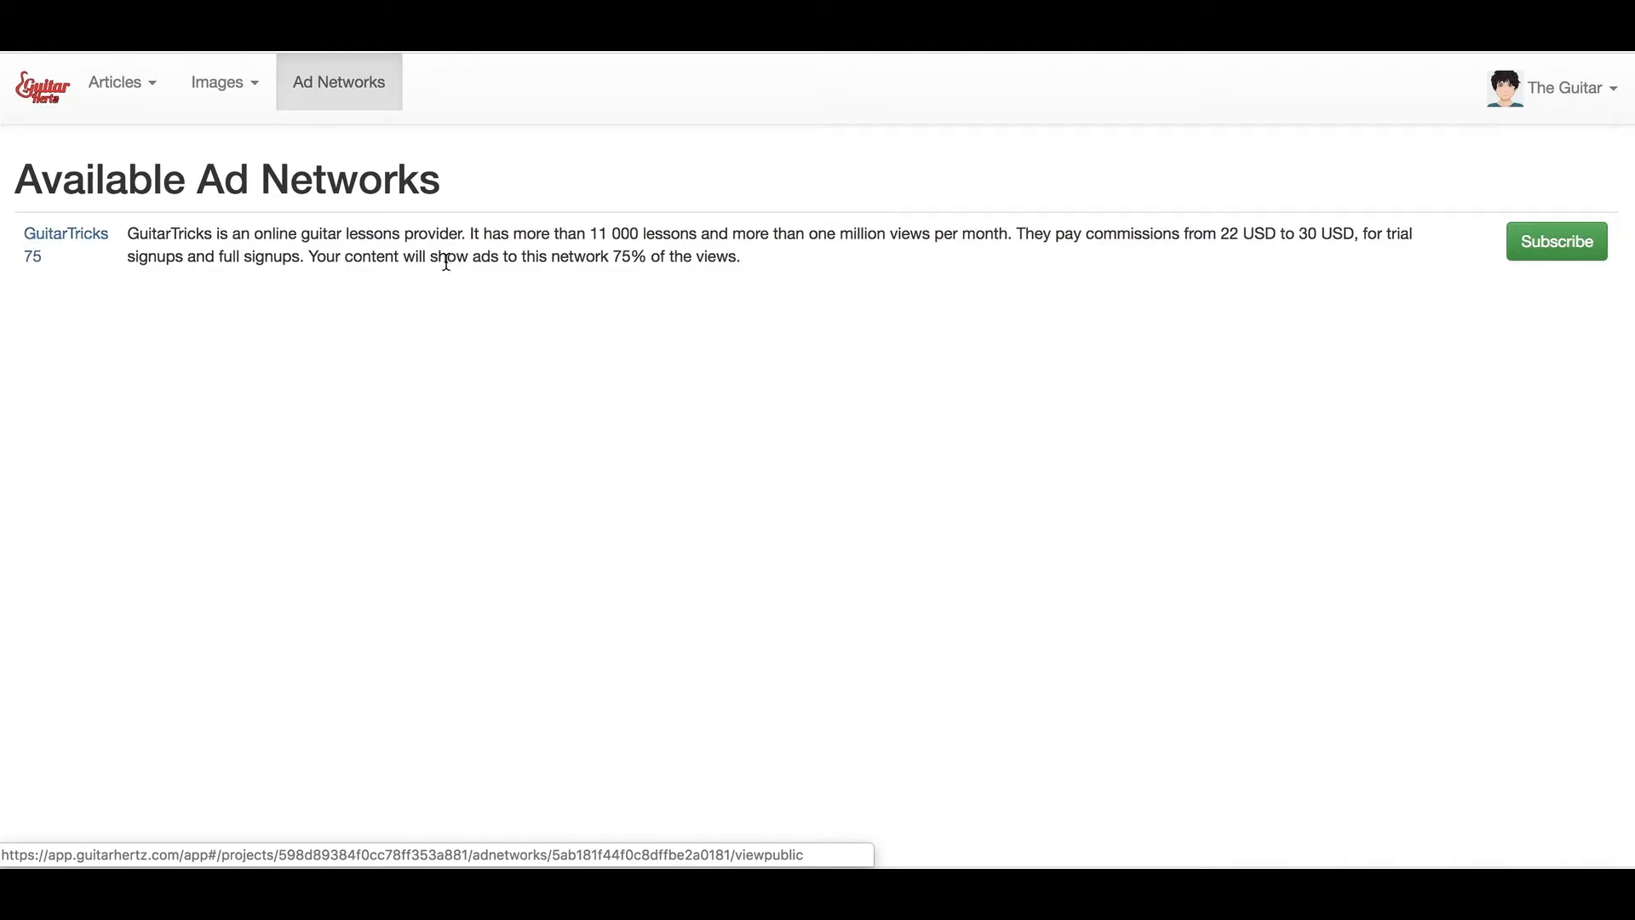
Open GuitarTricks 75's detail page and browse its affiliate overview, registration steps and tutorial video
click(67, 248)
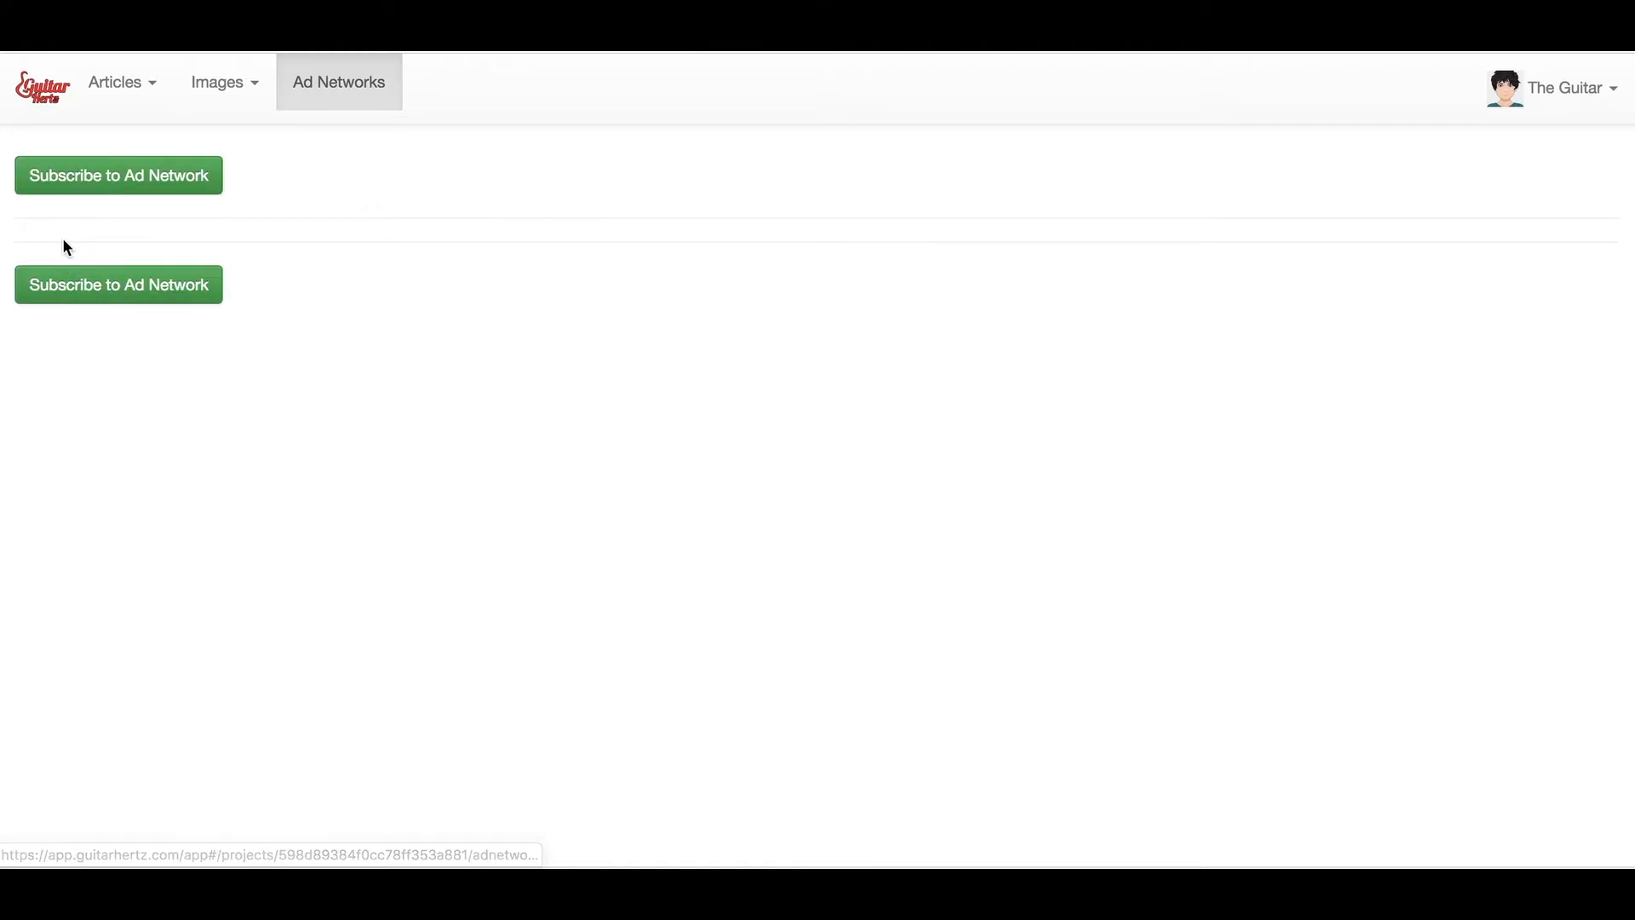
scroll(361, 298, down, 10)
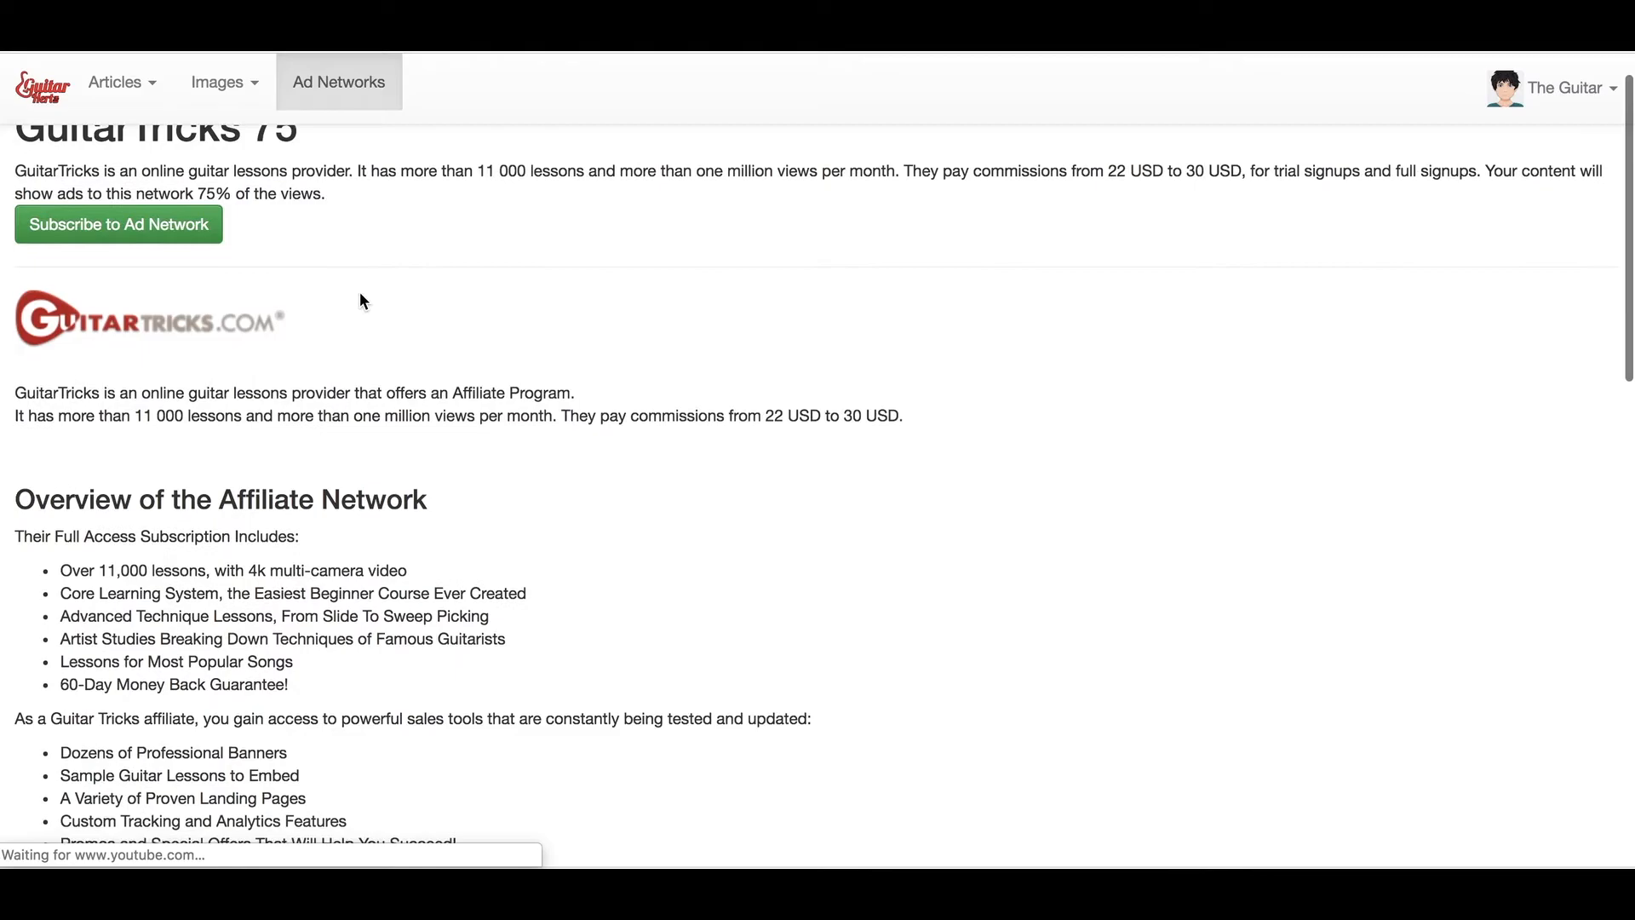
scroll(359, 292, down, 8)
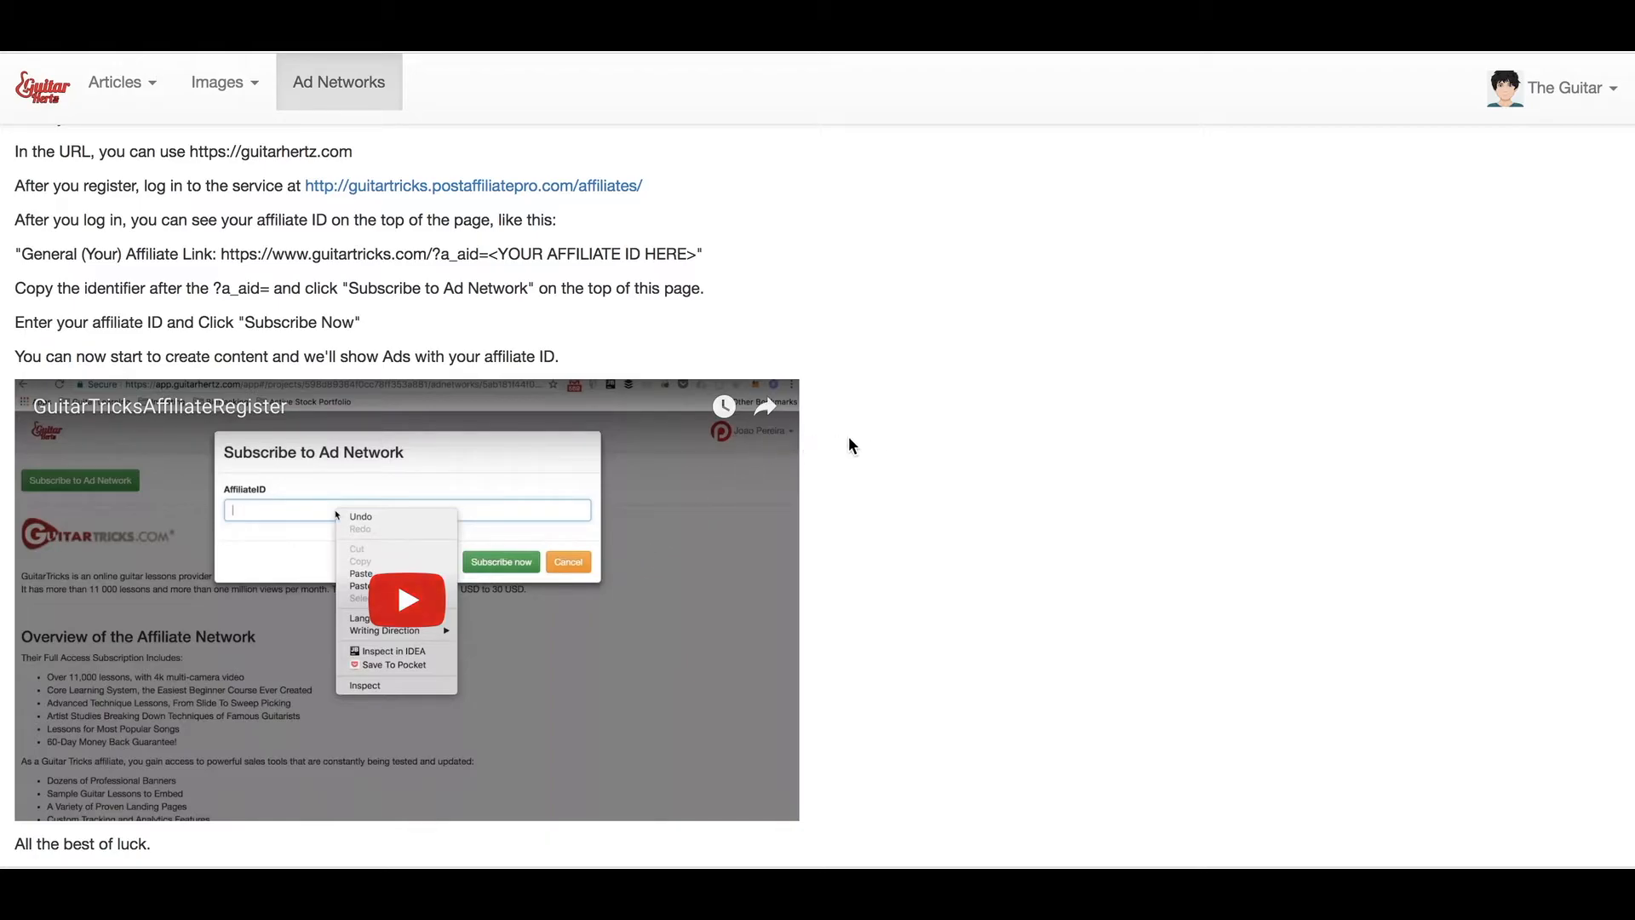
scroll(876, 430, up, 10)
scroll(875, 428, up, 3)
scroll(874, 450, down, 10)
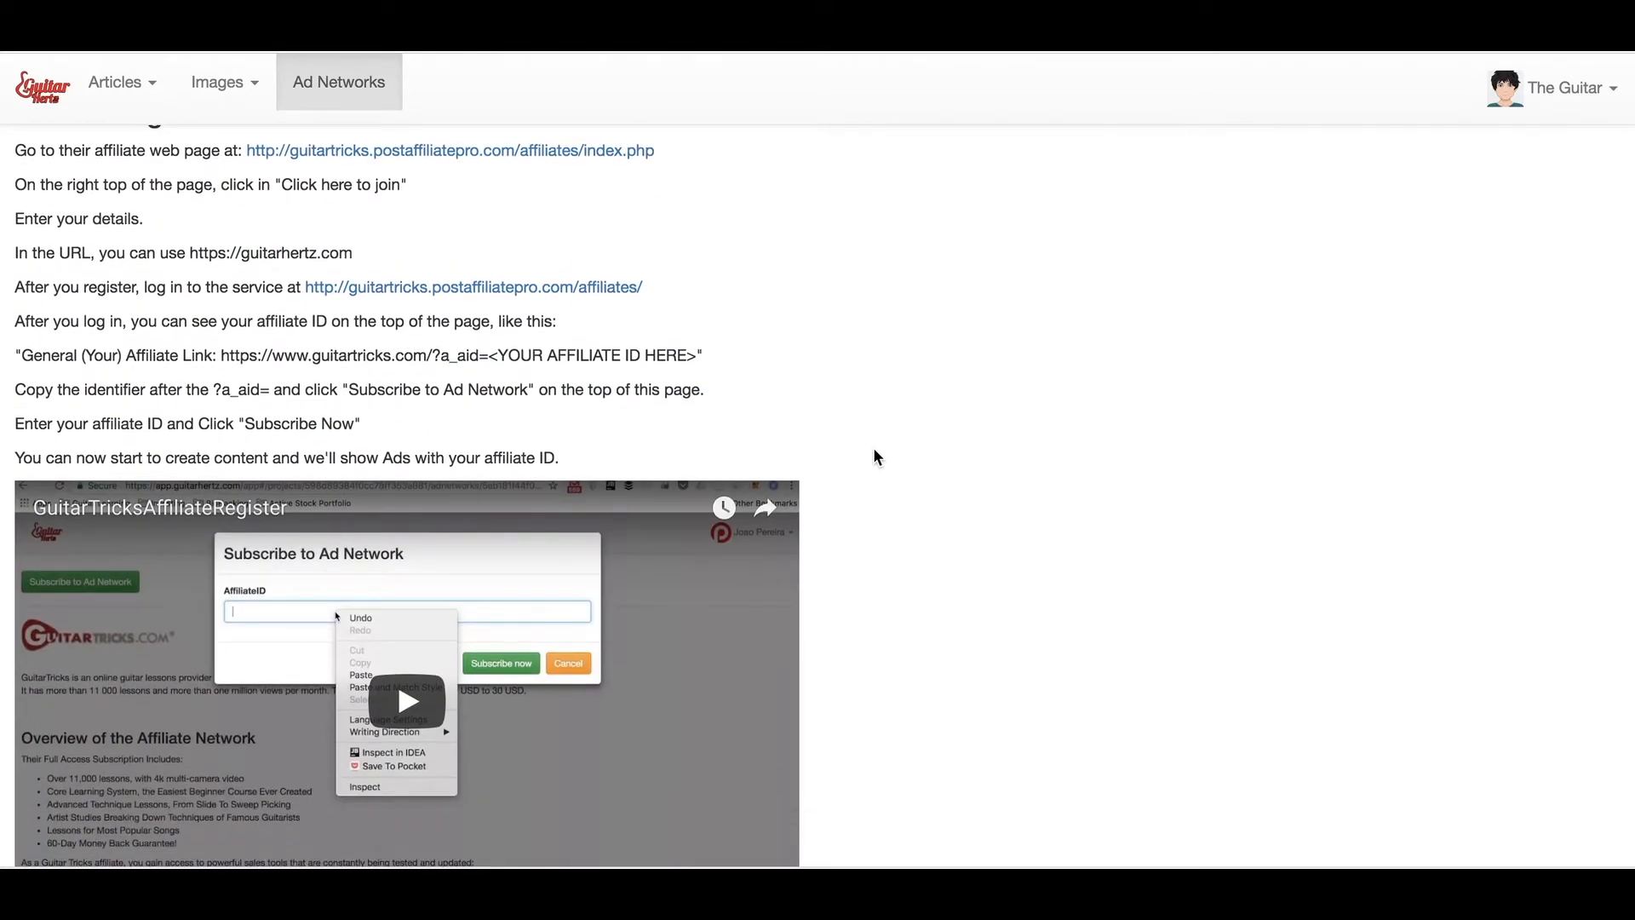
scroll(878, 458, down, 3)
scroll(877, 459, up, 15)
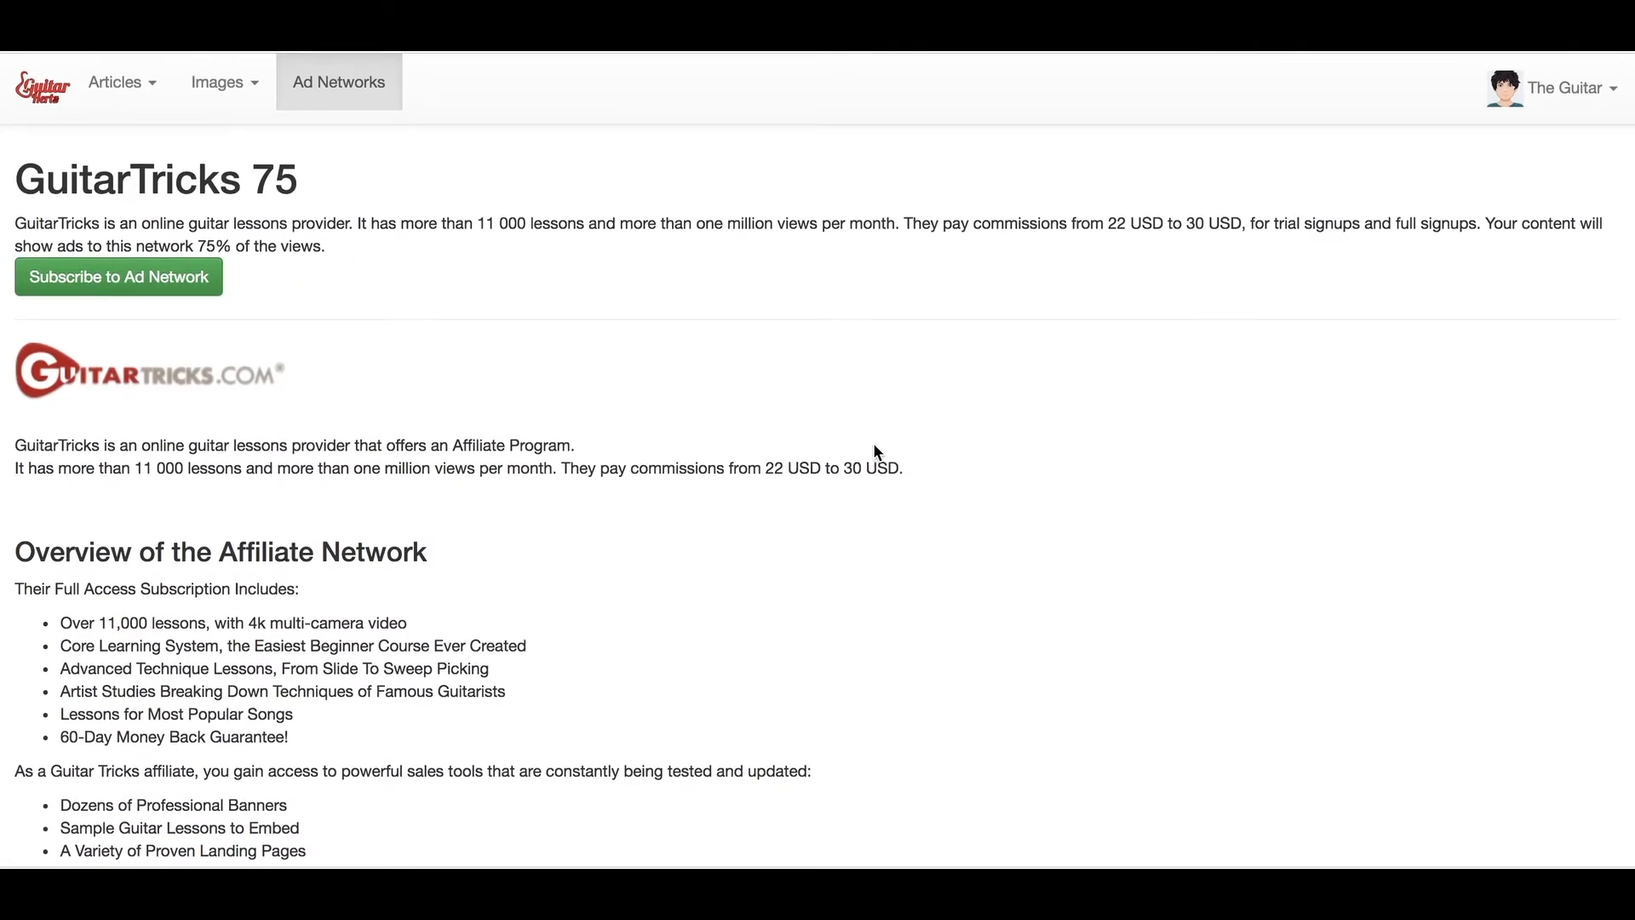
click(198, 284)
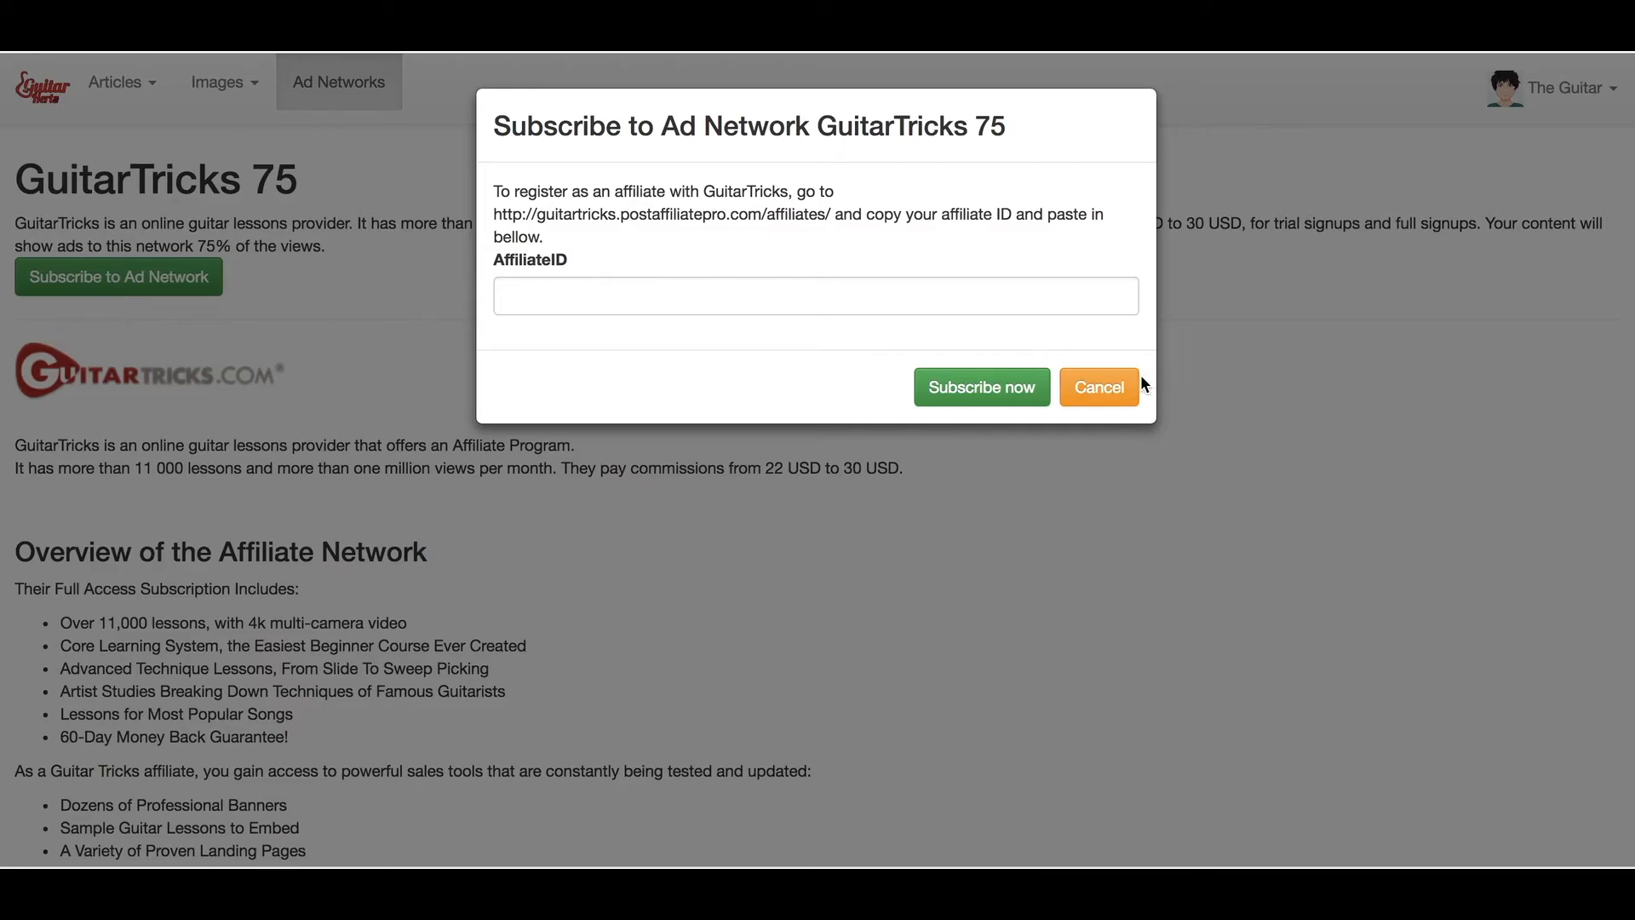
click(1092, 393)
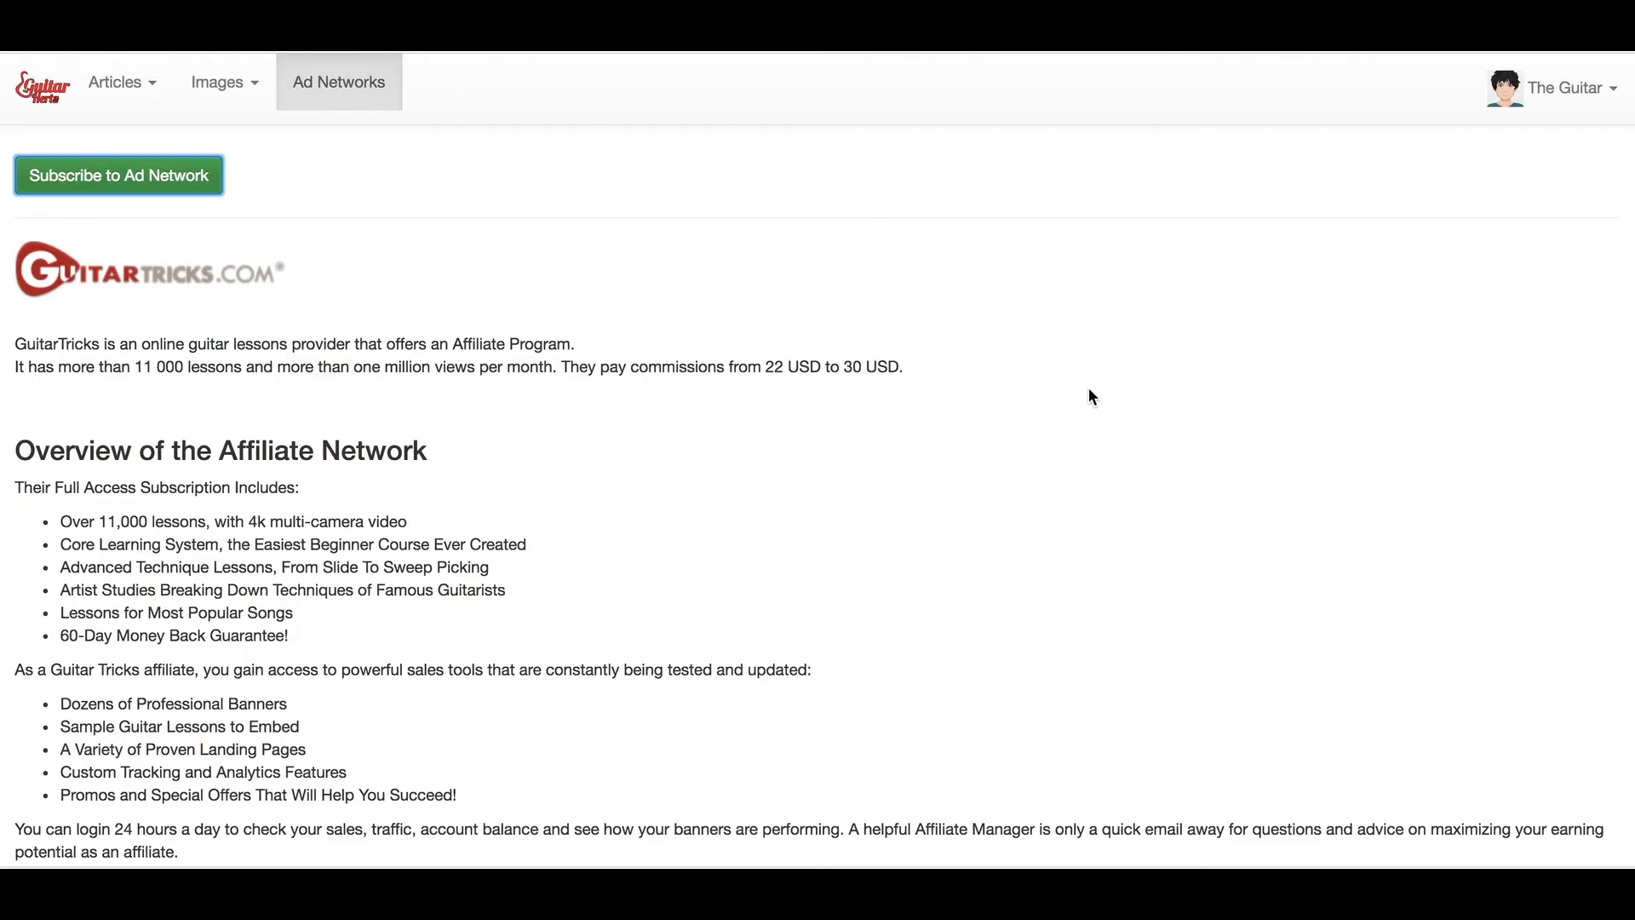